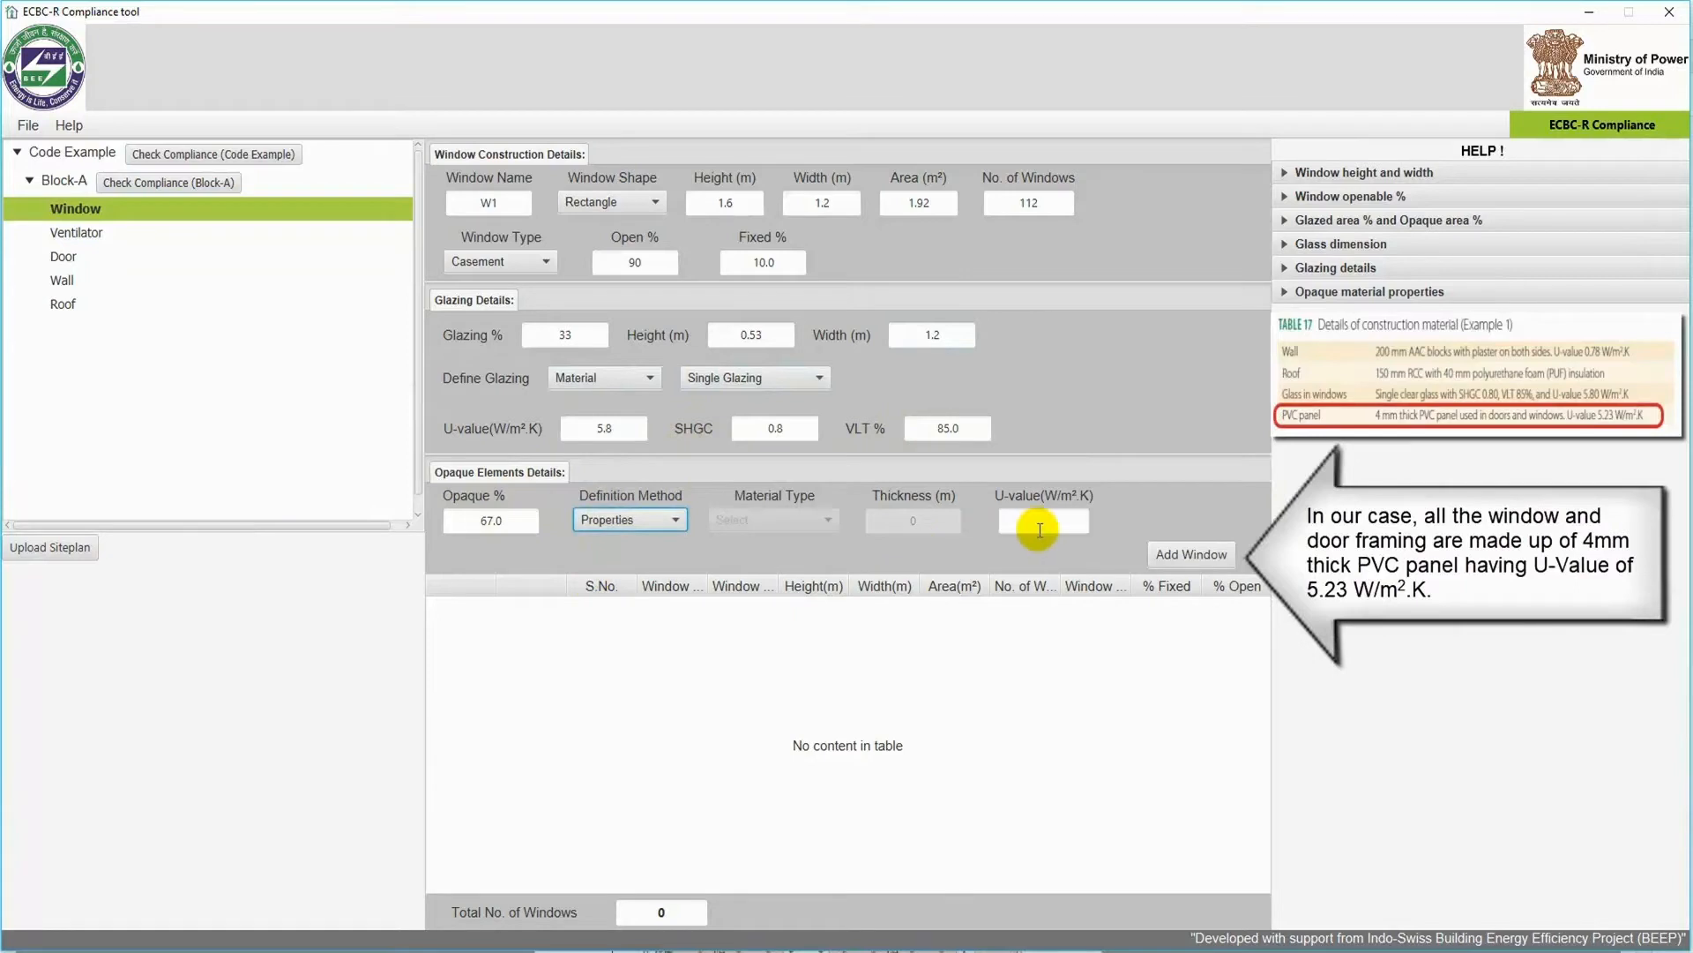
Set the opaque element's U-value to 5.23 W/m².K and add window W1 to the table.
text(5.23)
click(1194, 559)
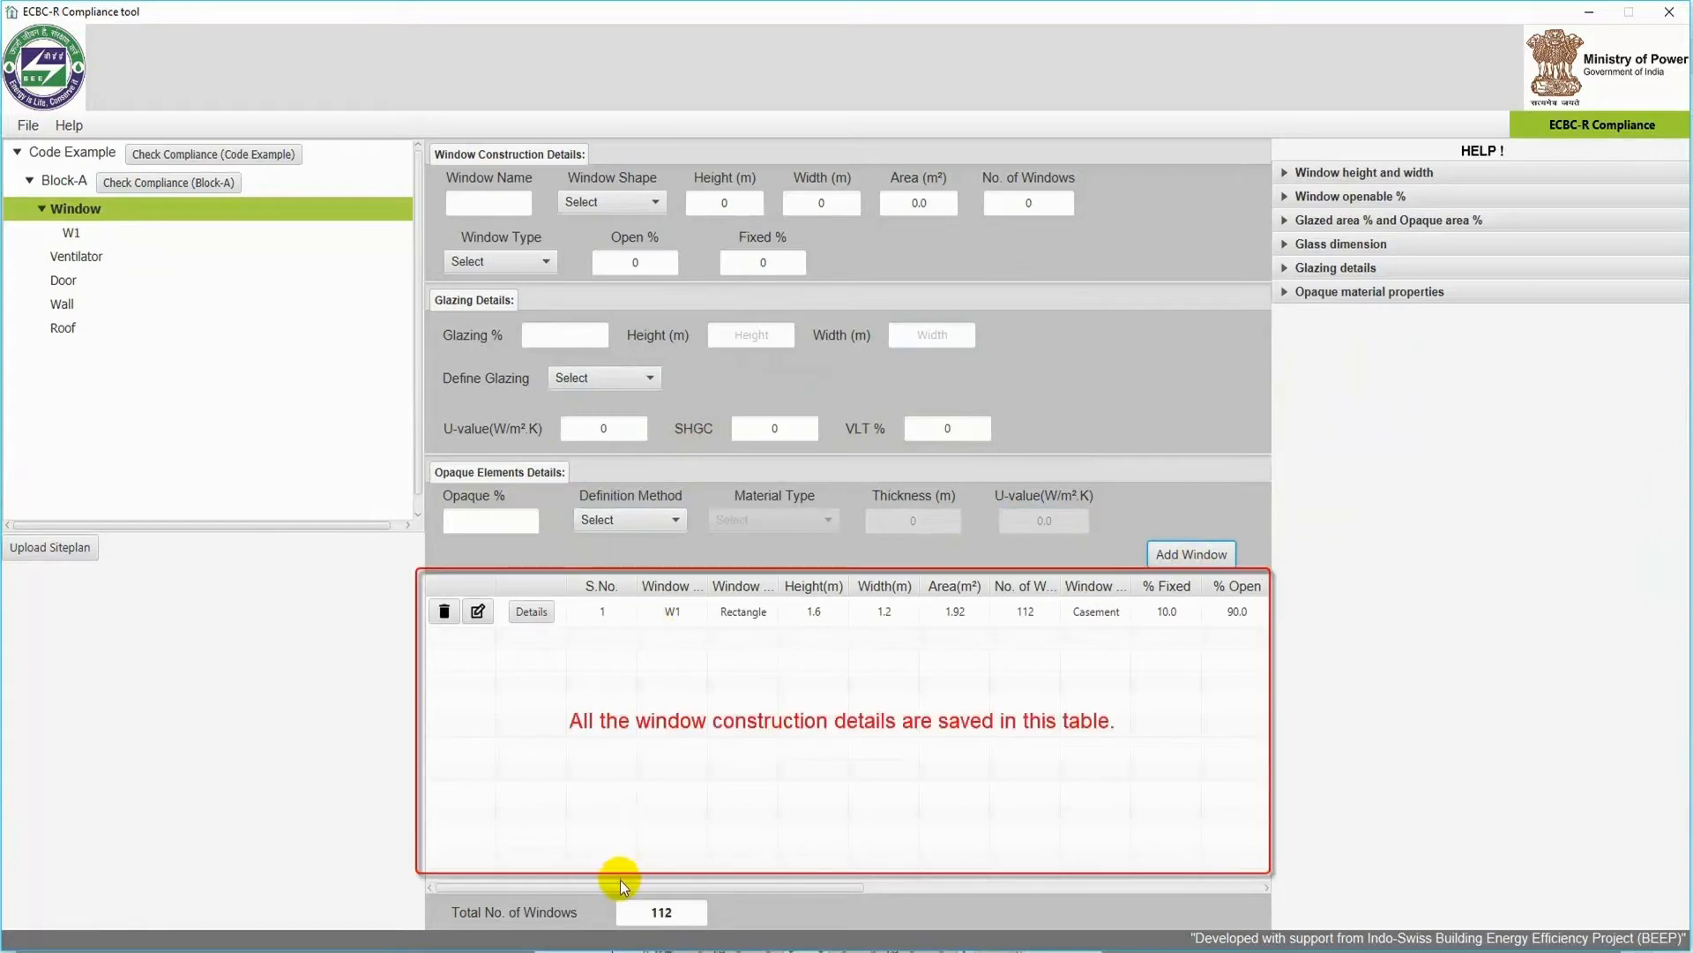
mouse_move(618, 894)
mouse_down()
mouse_move(1055, 881)
mouse_move(594, 900)
mouse_up()
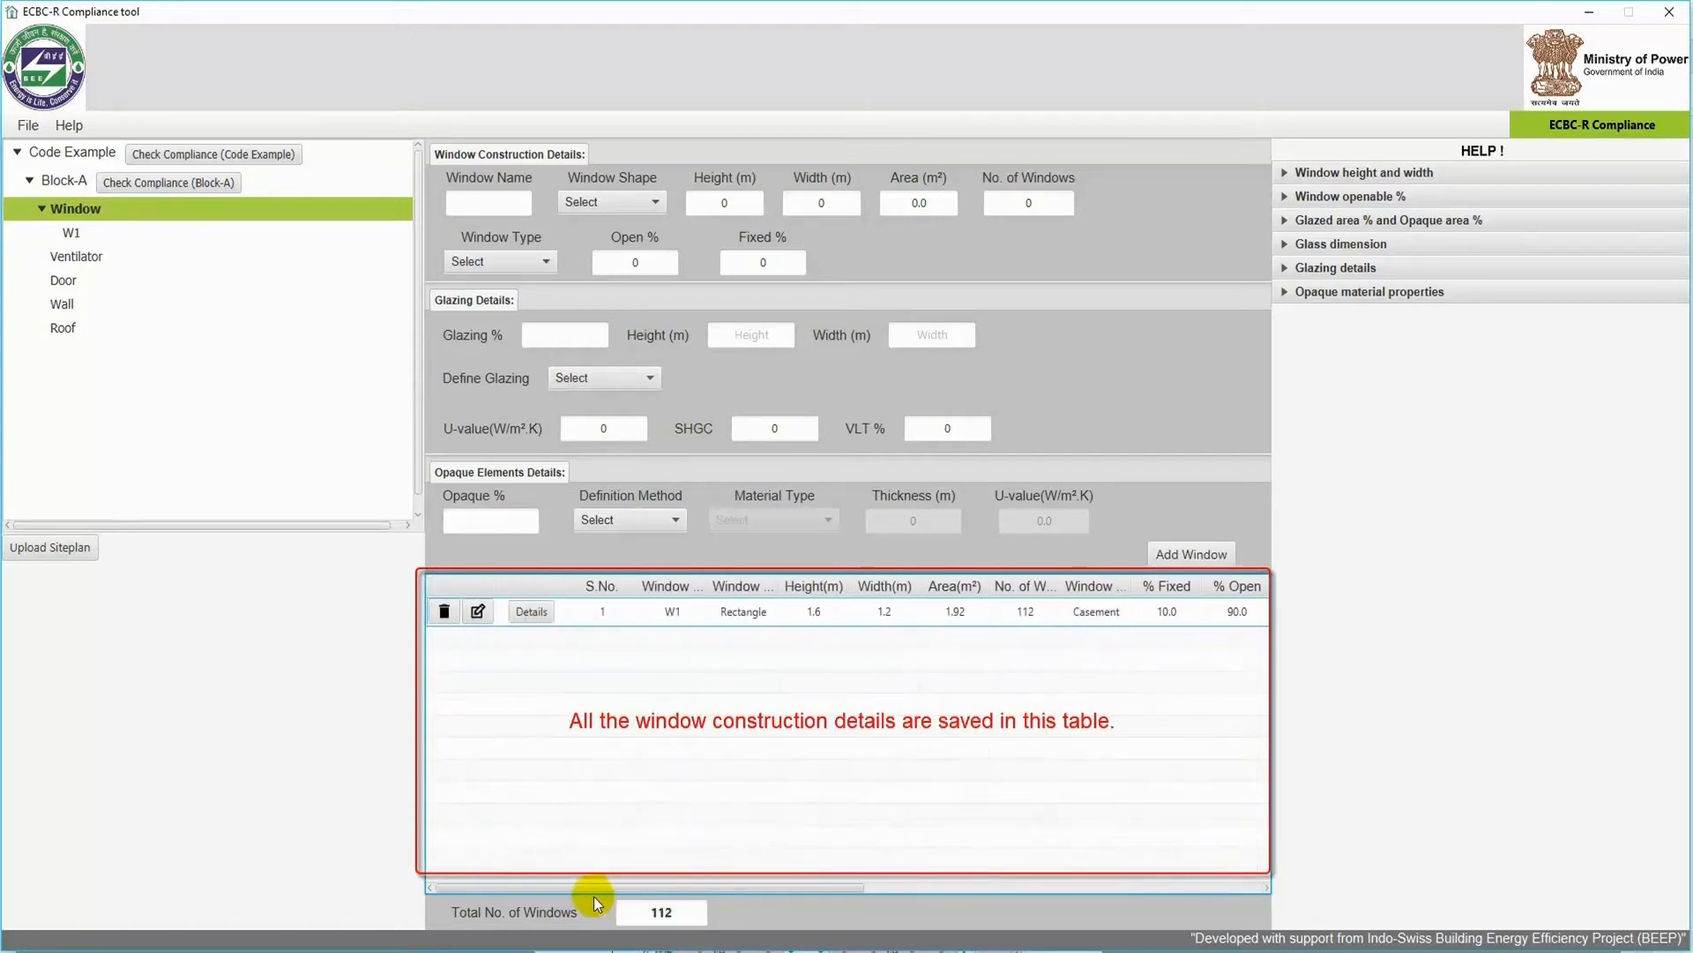
Open the details of window W1 and set its number of external windows to 112.
click(531, 613)
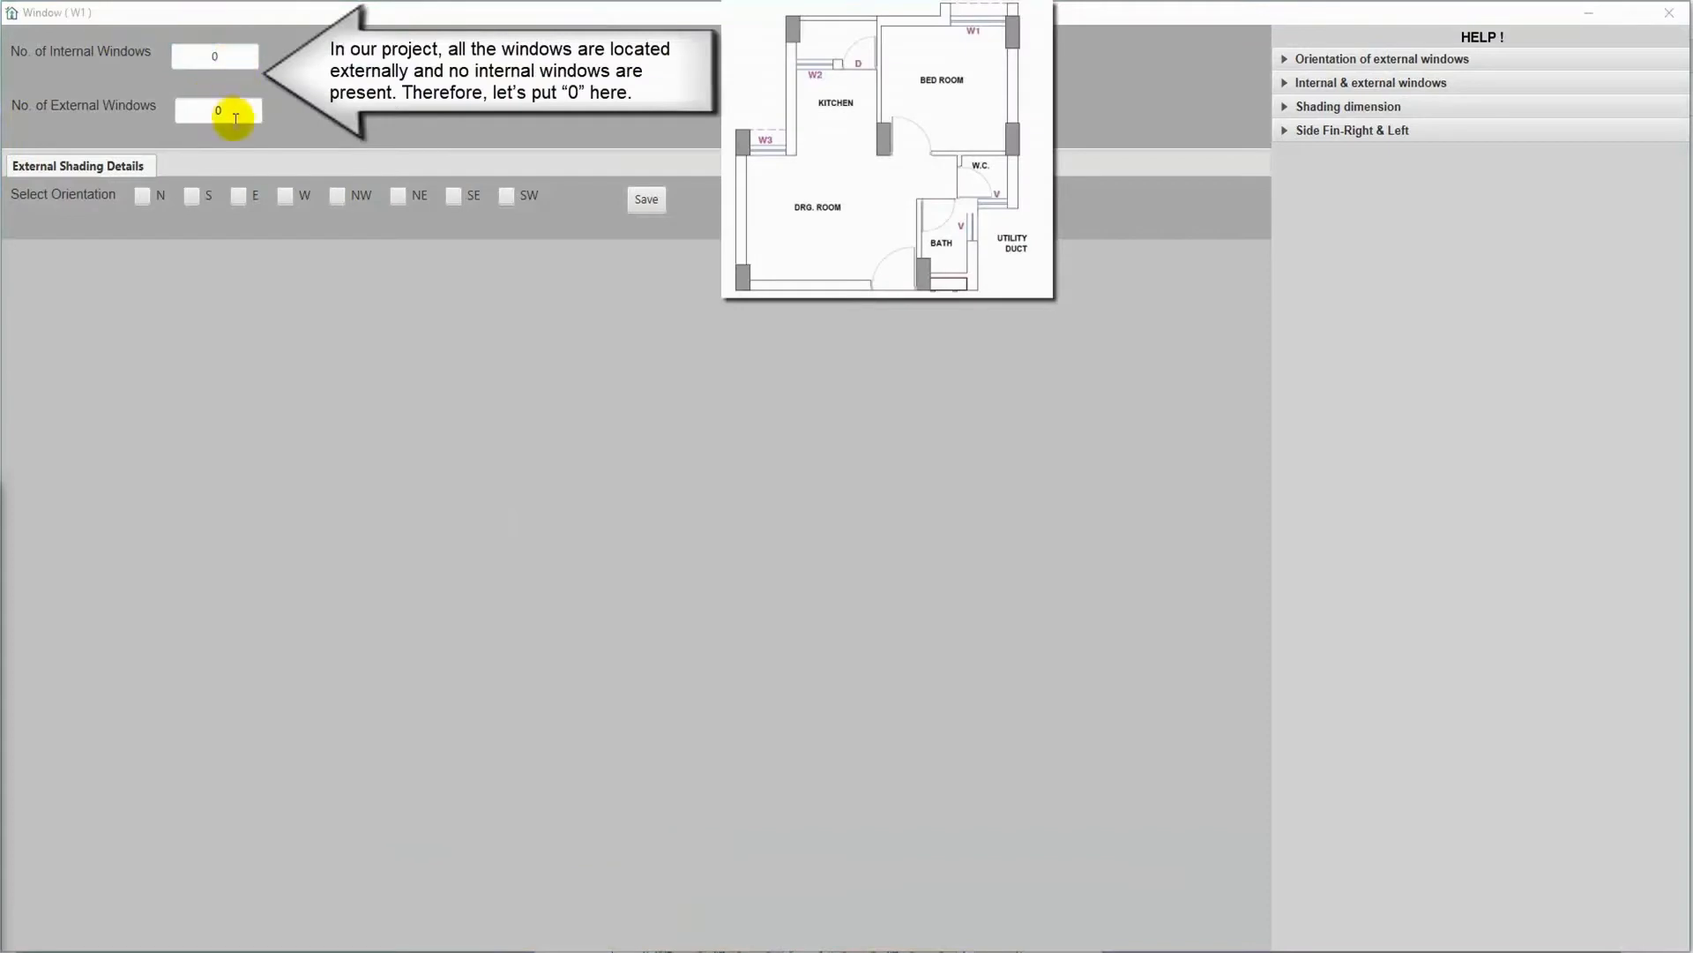
double_click(221, 115)
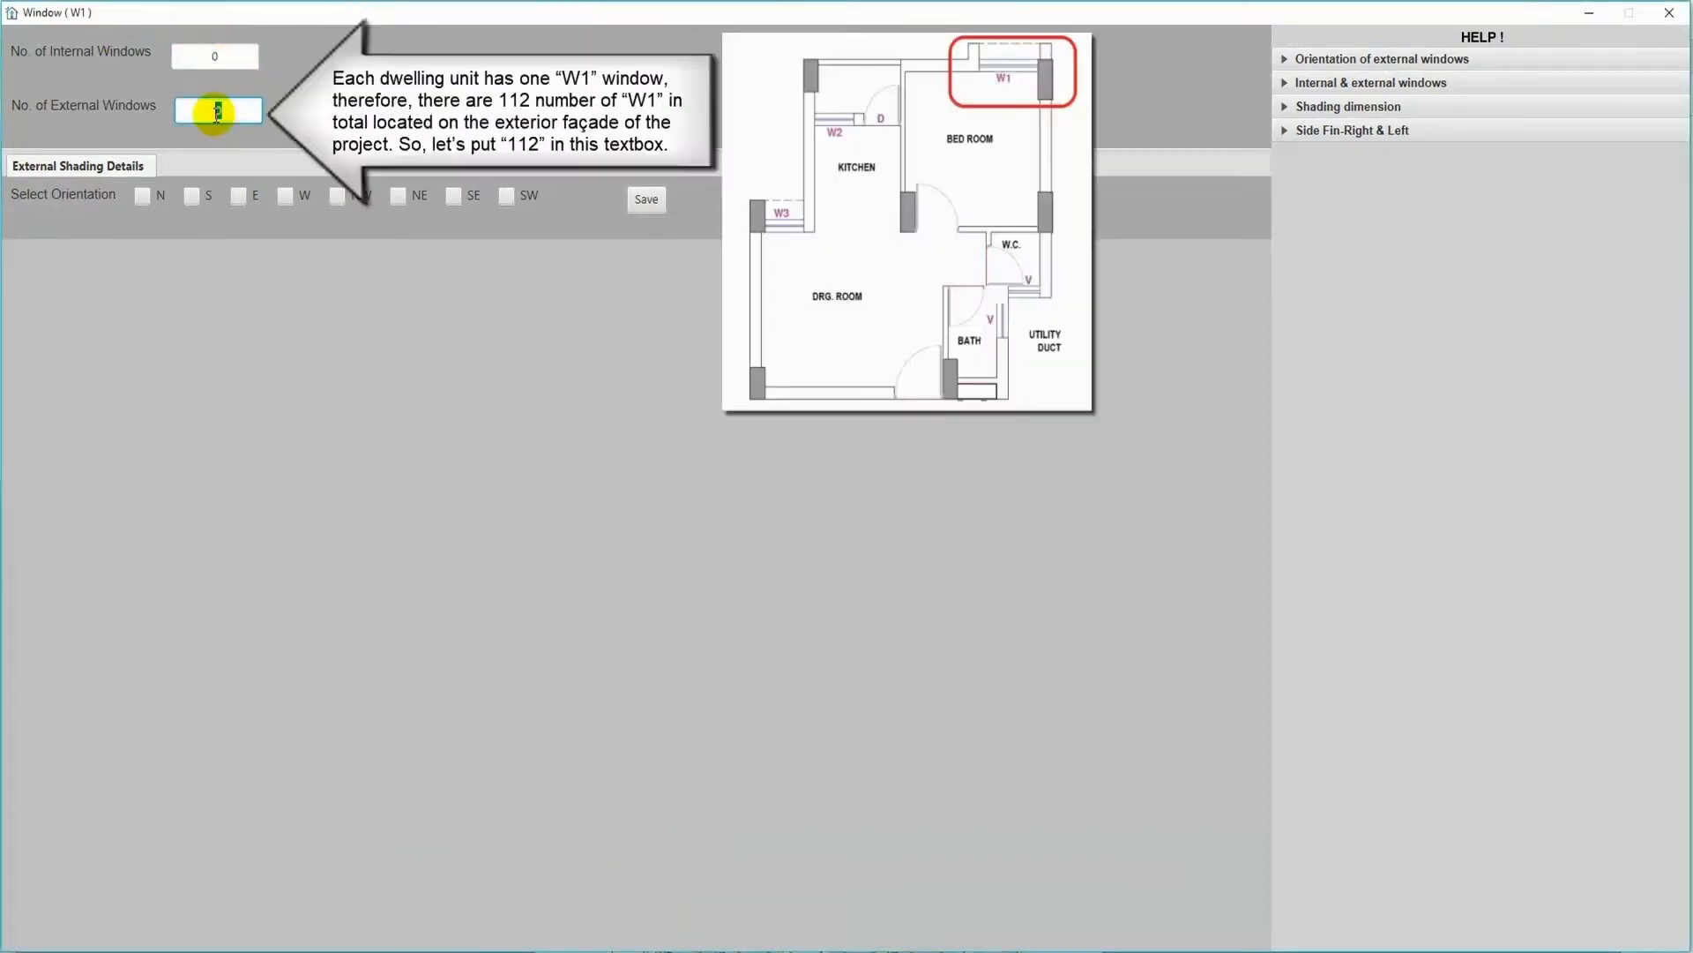
text(112)
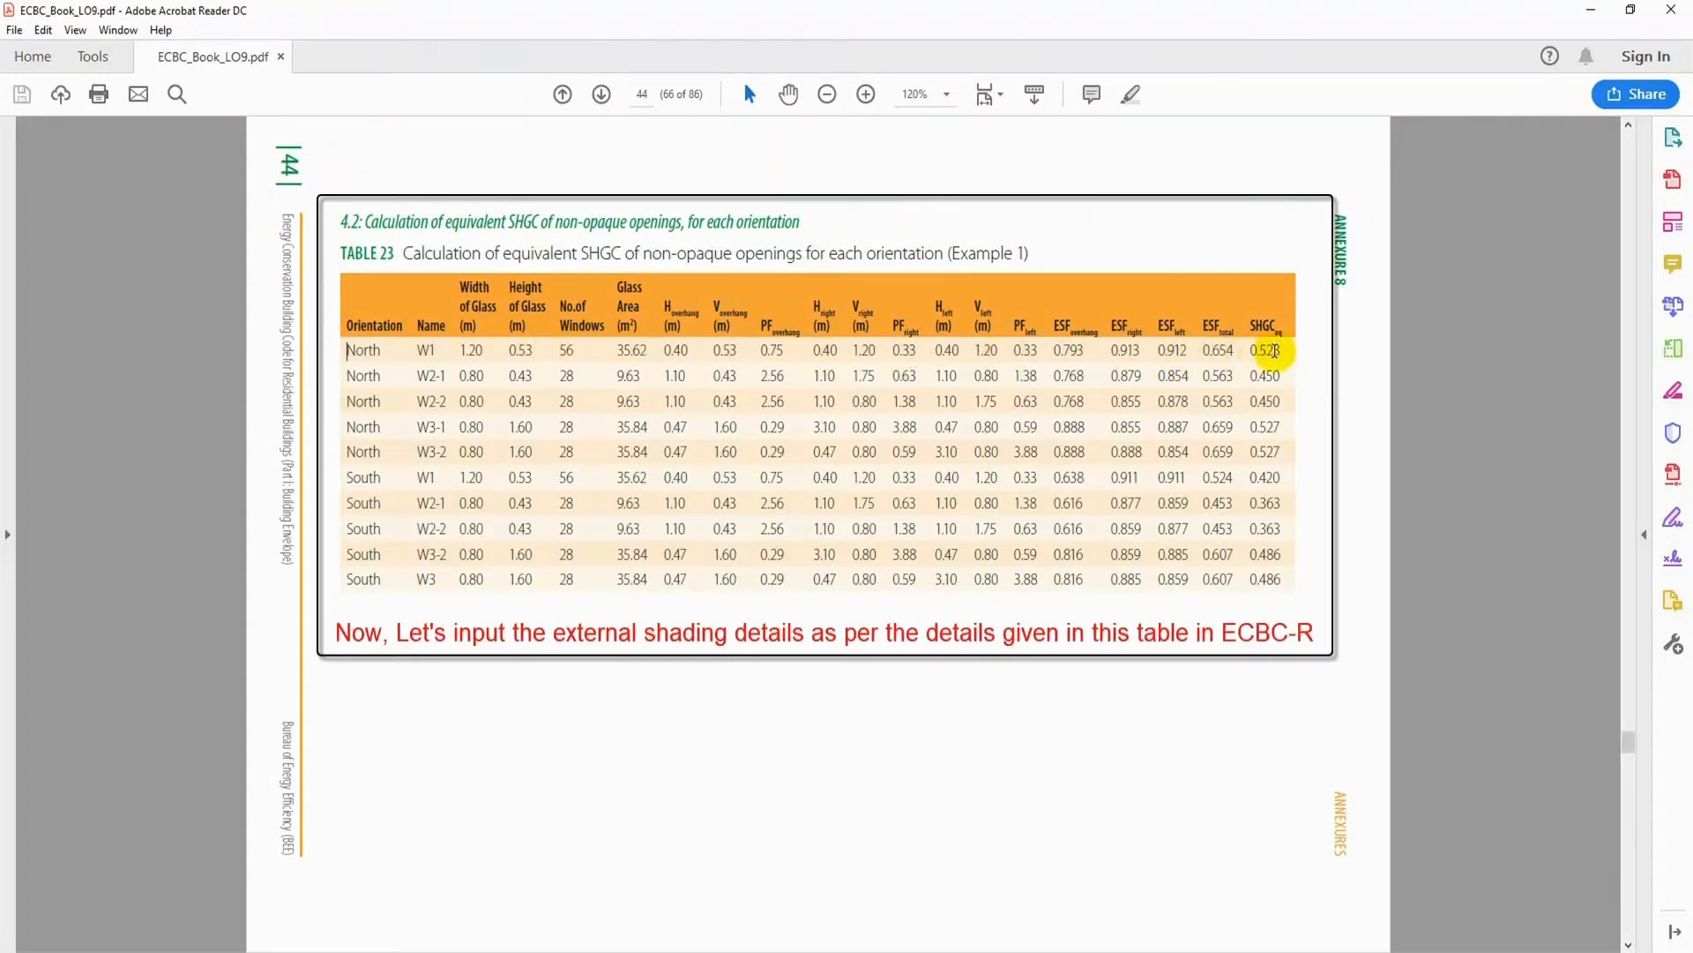
click(1281, 349)
click(808, 900)
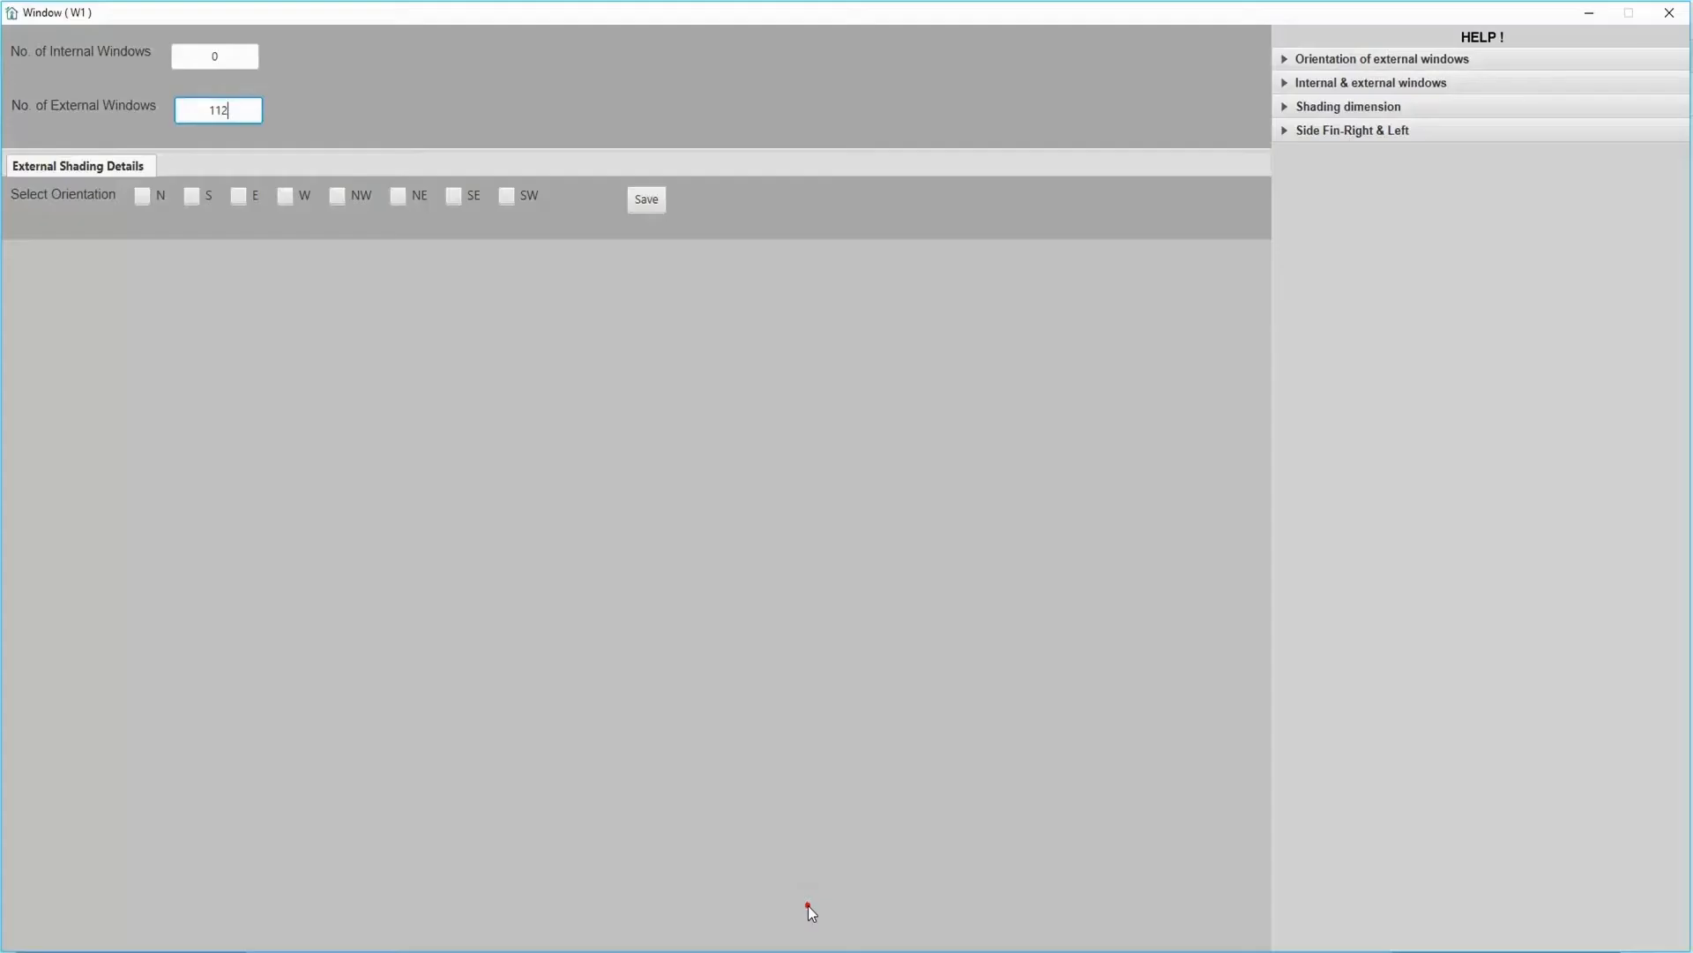
Enable the north orientation for W1 with 56 windows and shading by an overhang and both side fins.
click(140, 198)
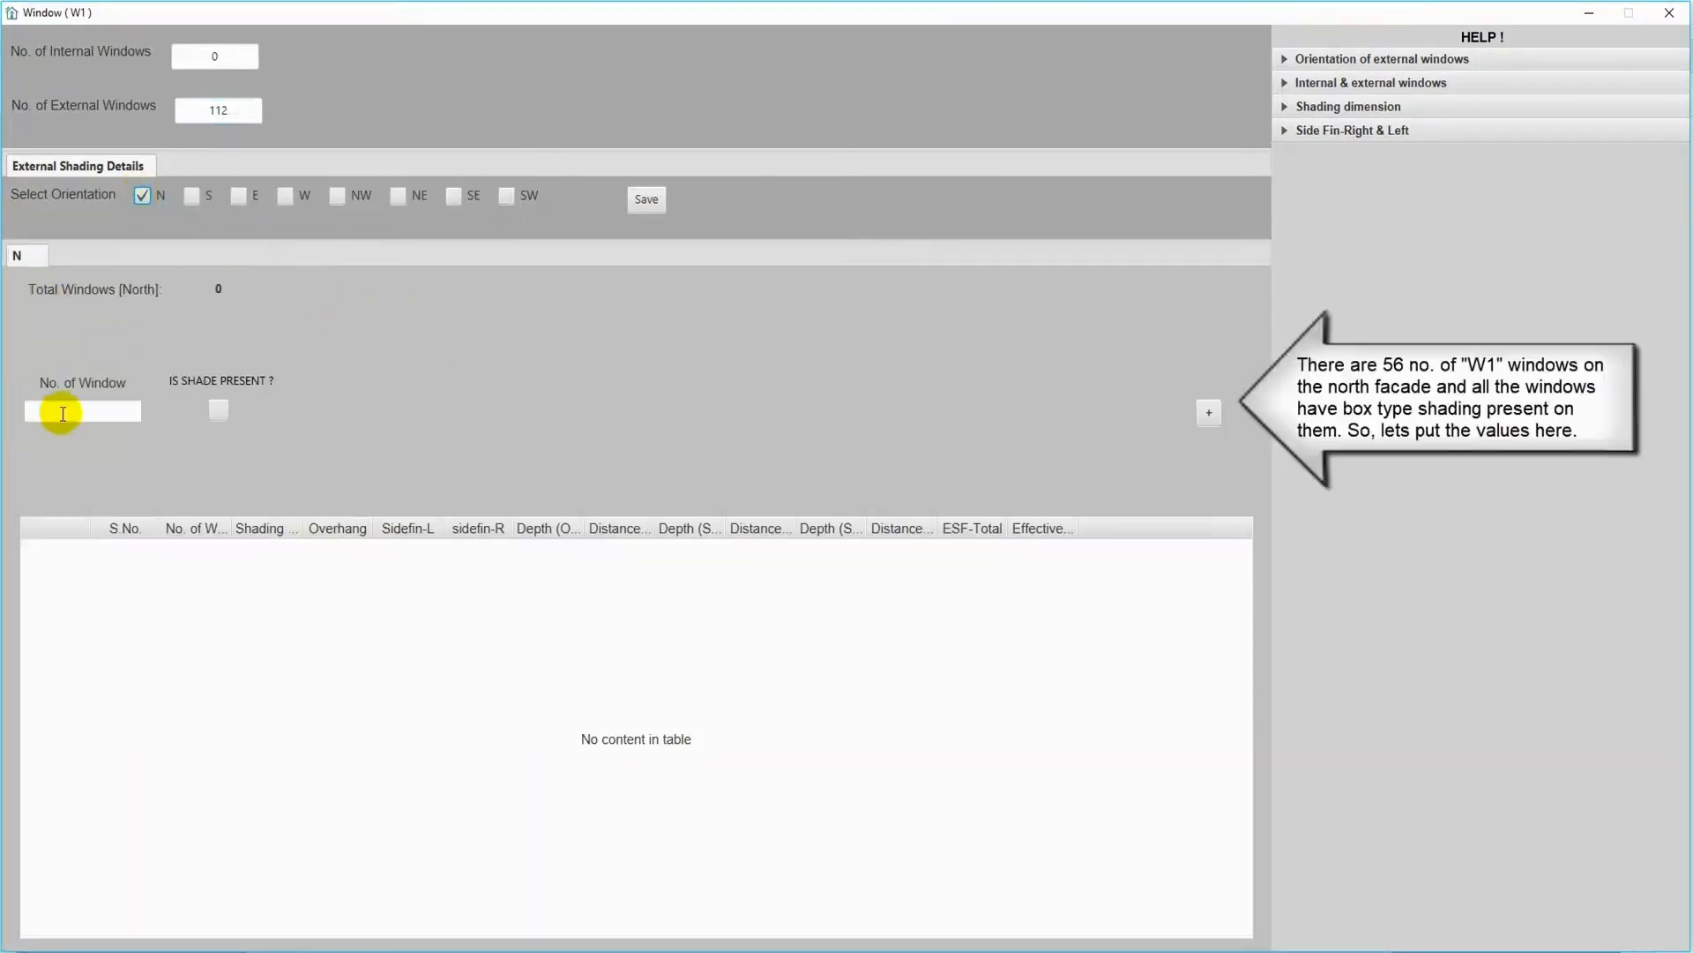
click(68, 412)
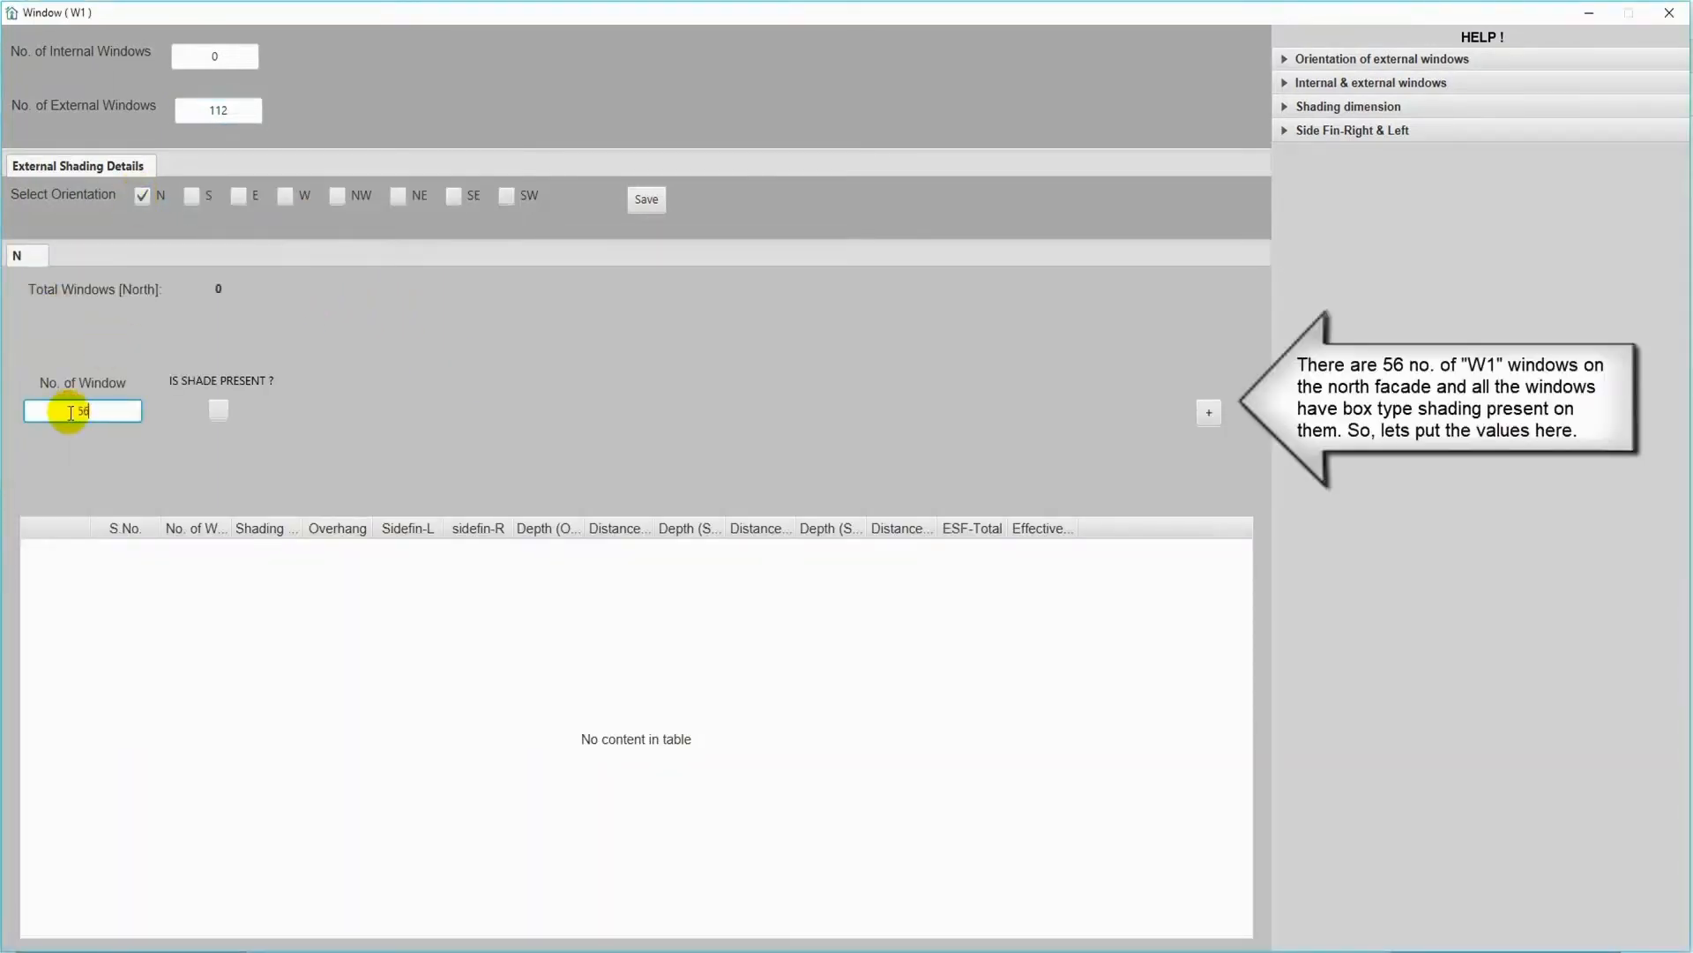
click(218, 409)
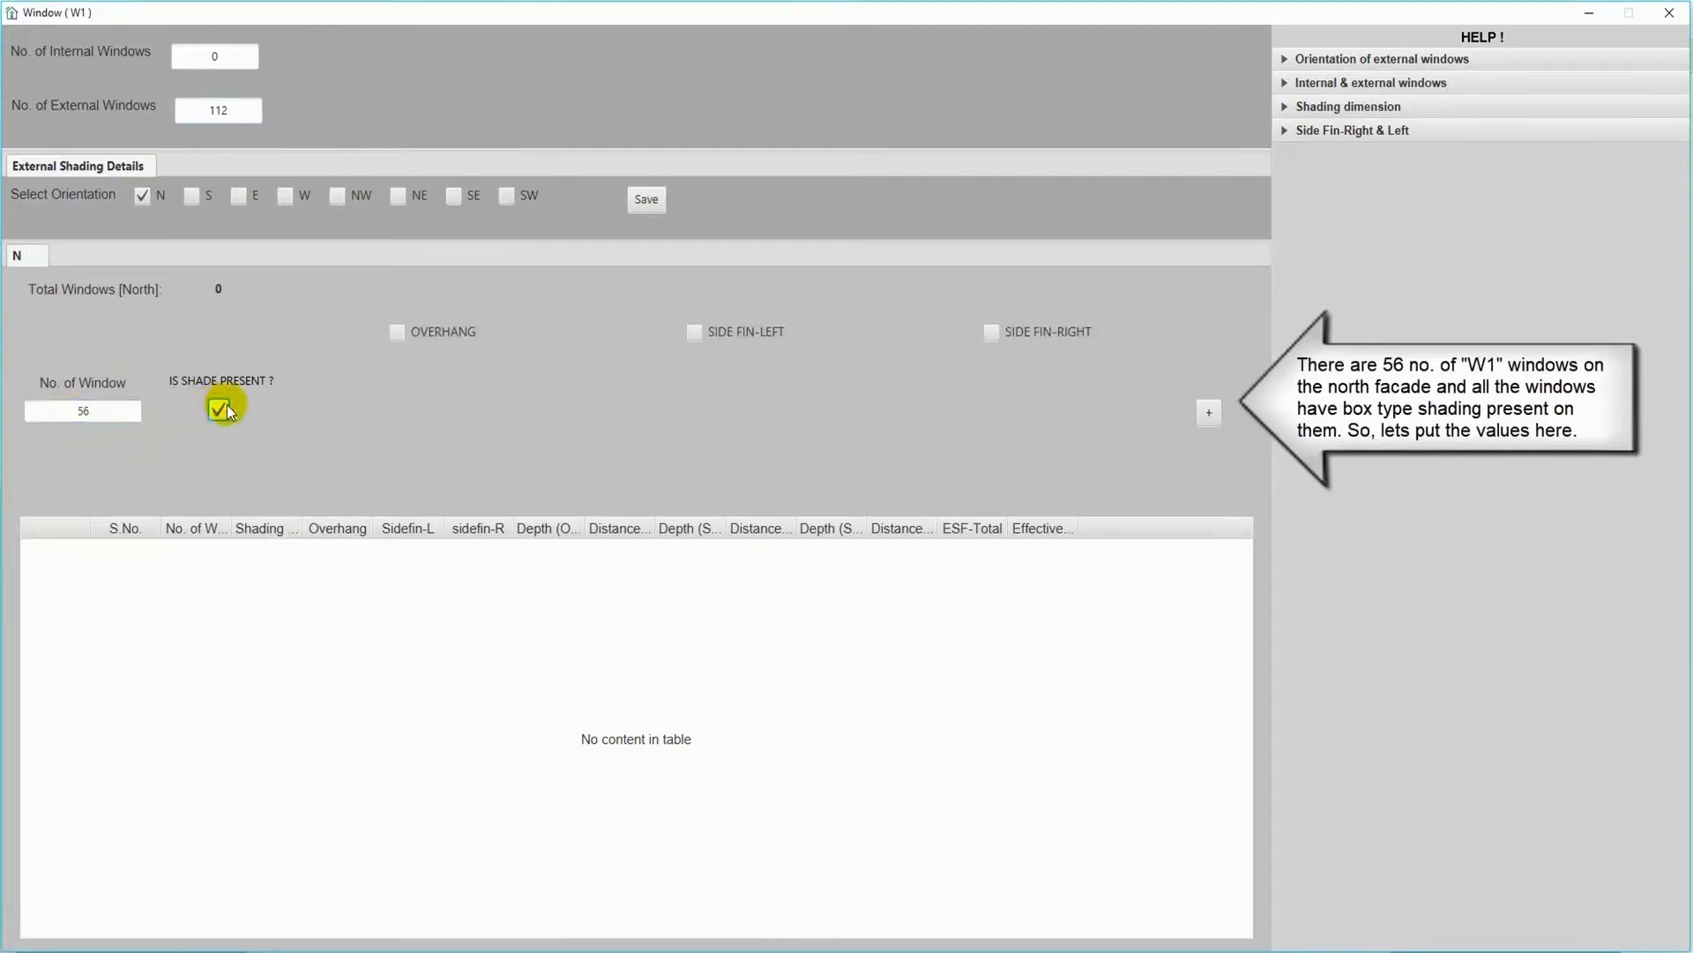
click(398, 335)
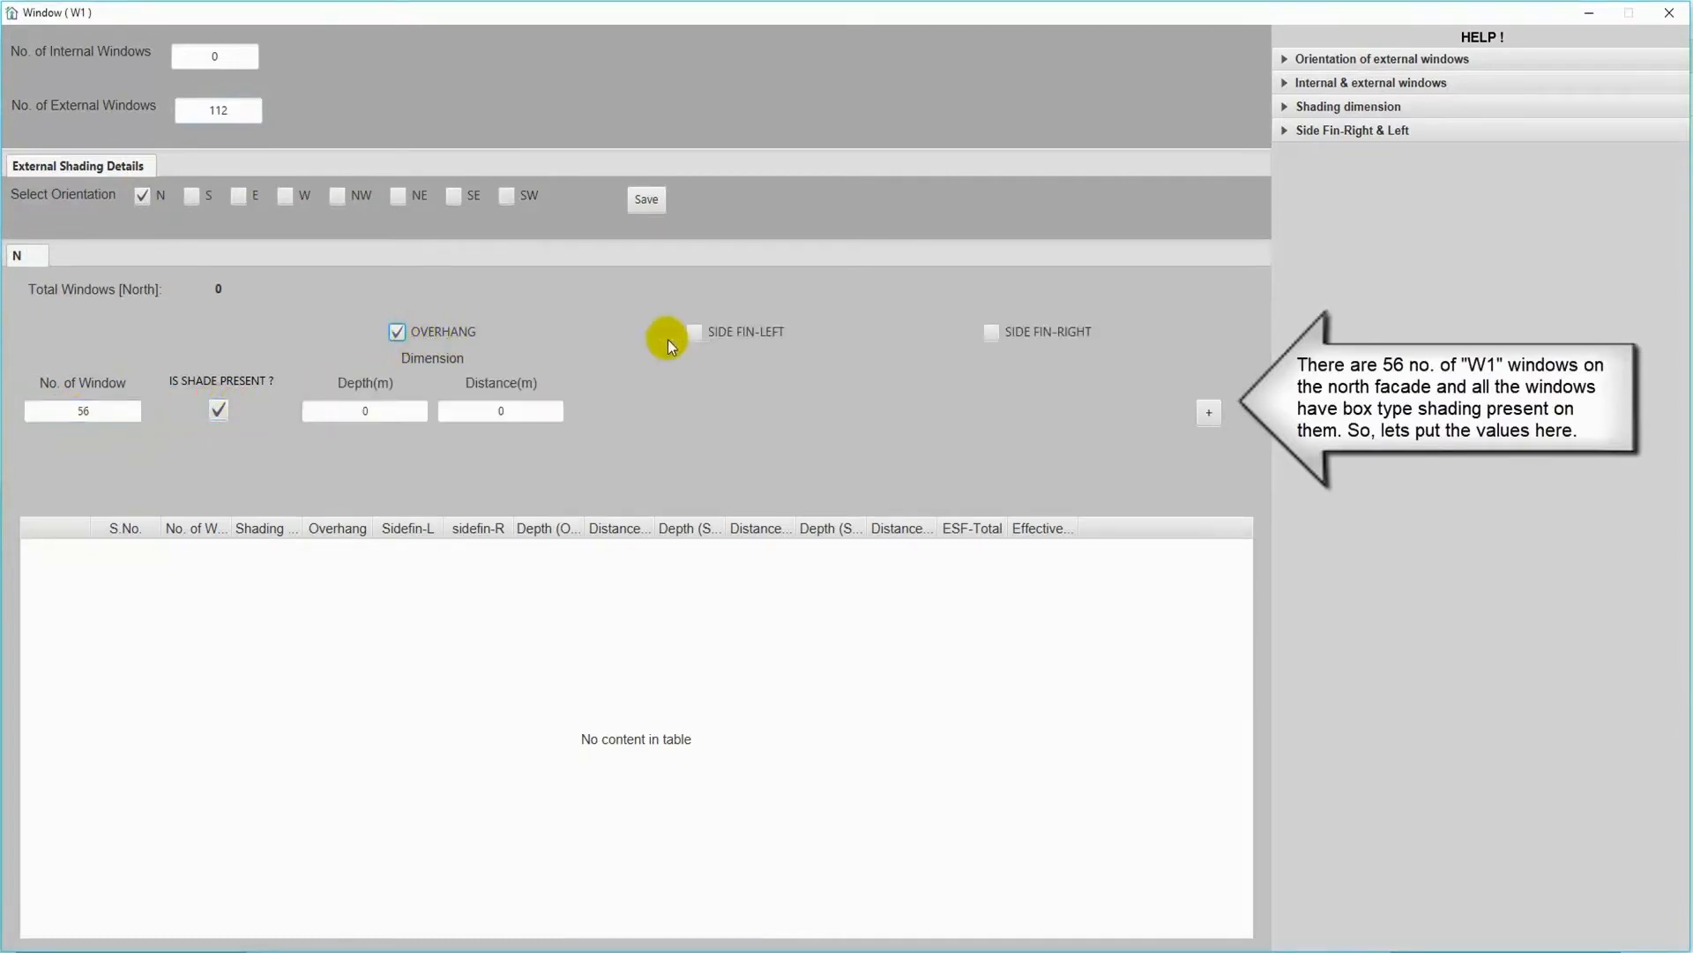
click(695, 333)
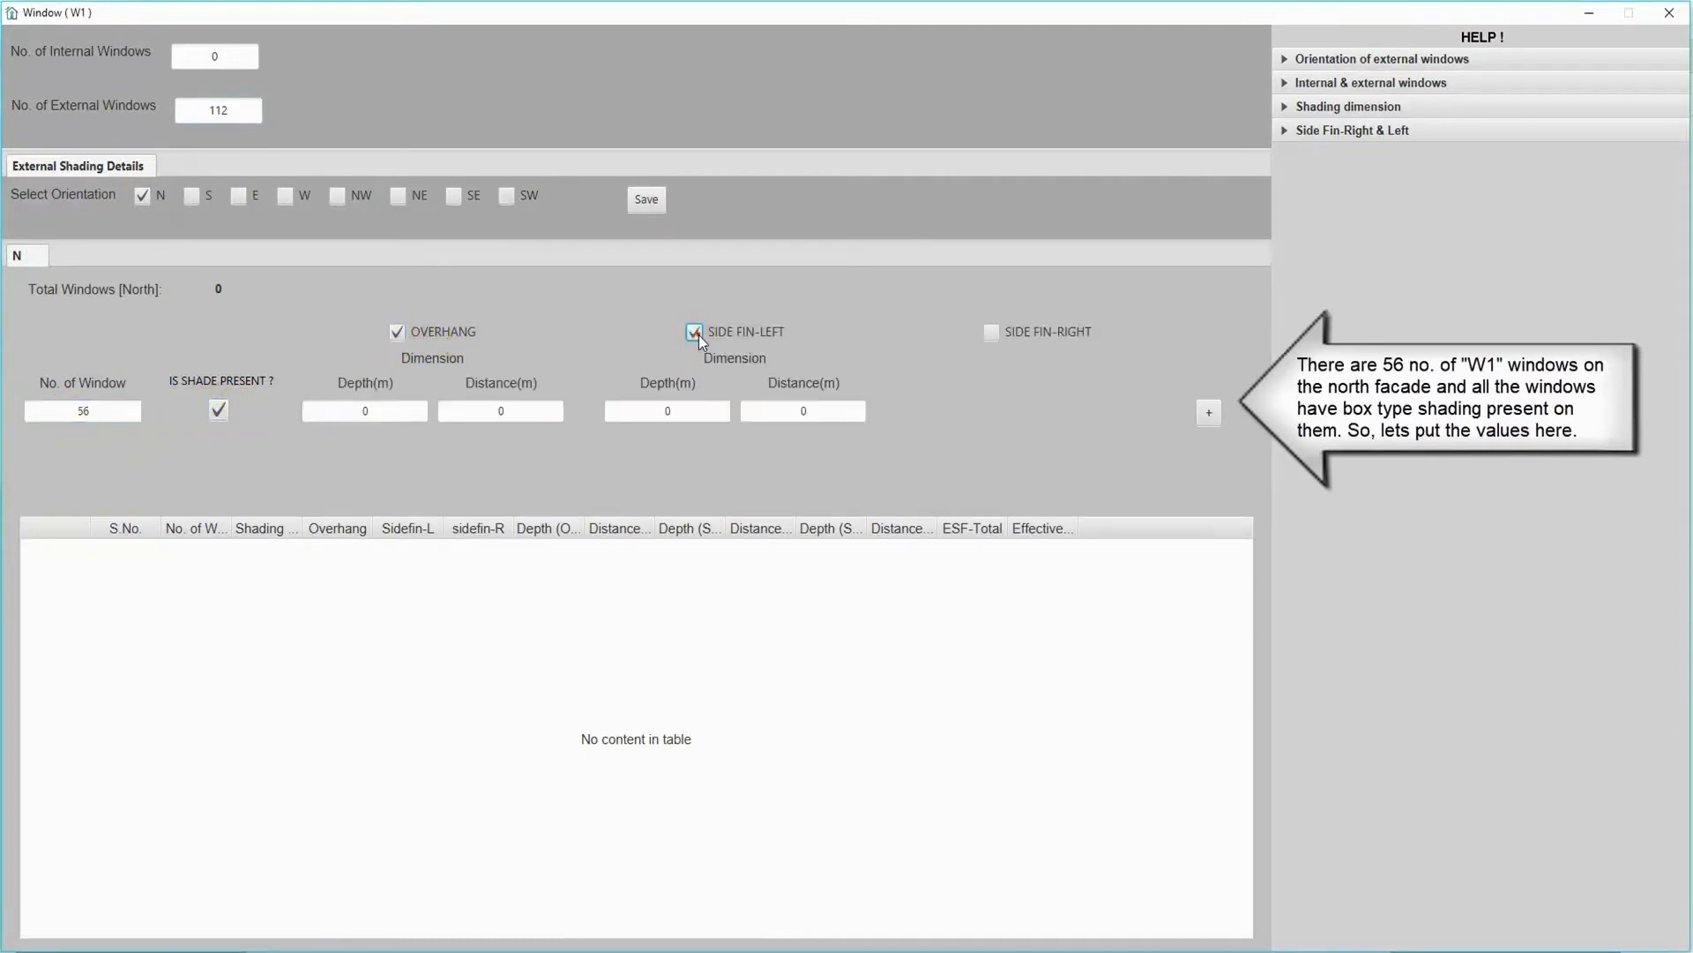
click(990, 334)
Consult Table 23 in the ECBC PDF and set W1's north overhang to 0.4 m depth and 0.53 m distance.
click(719, 940)
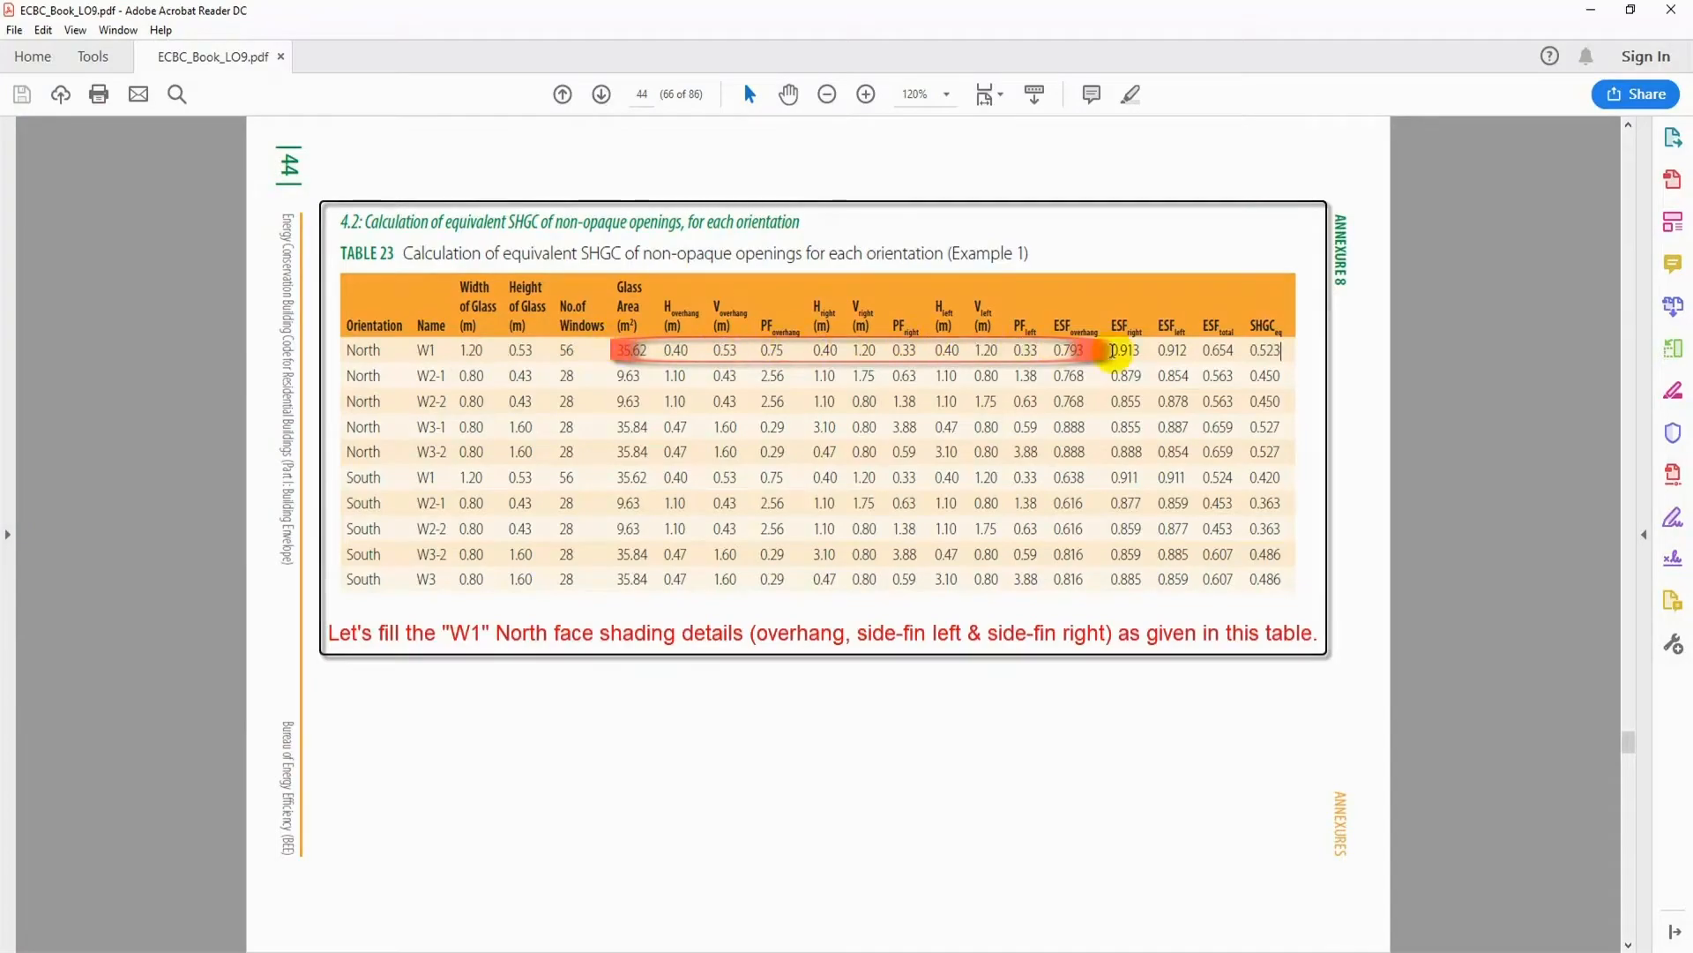
click(1590, 10)
click(372, 414)
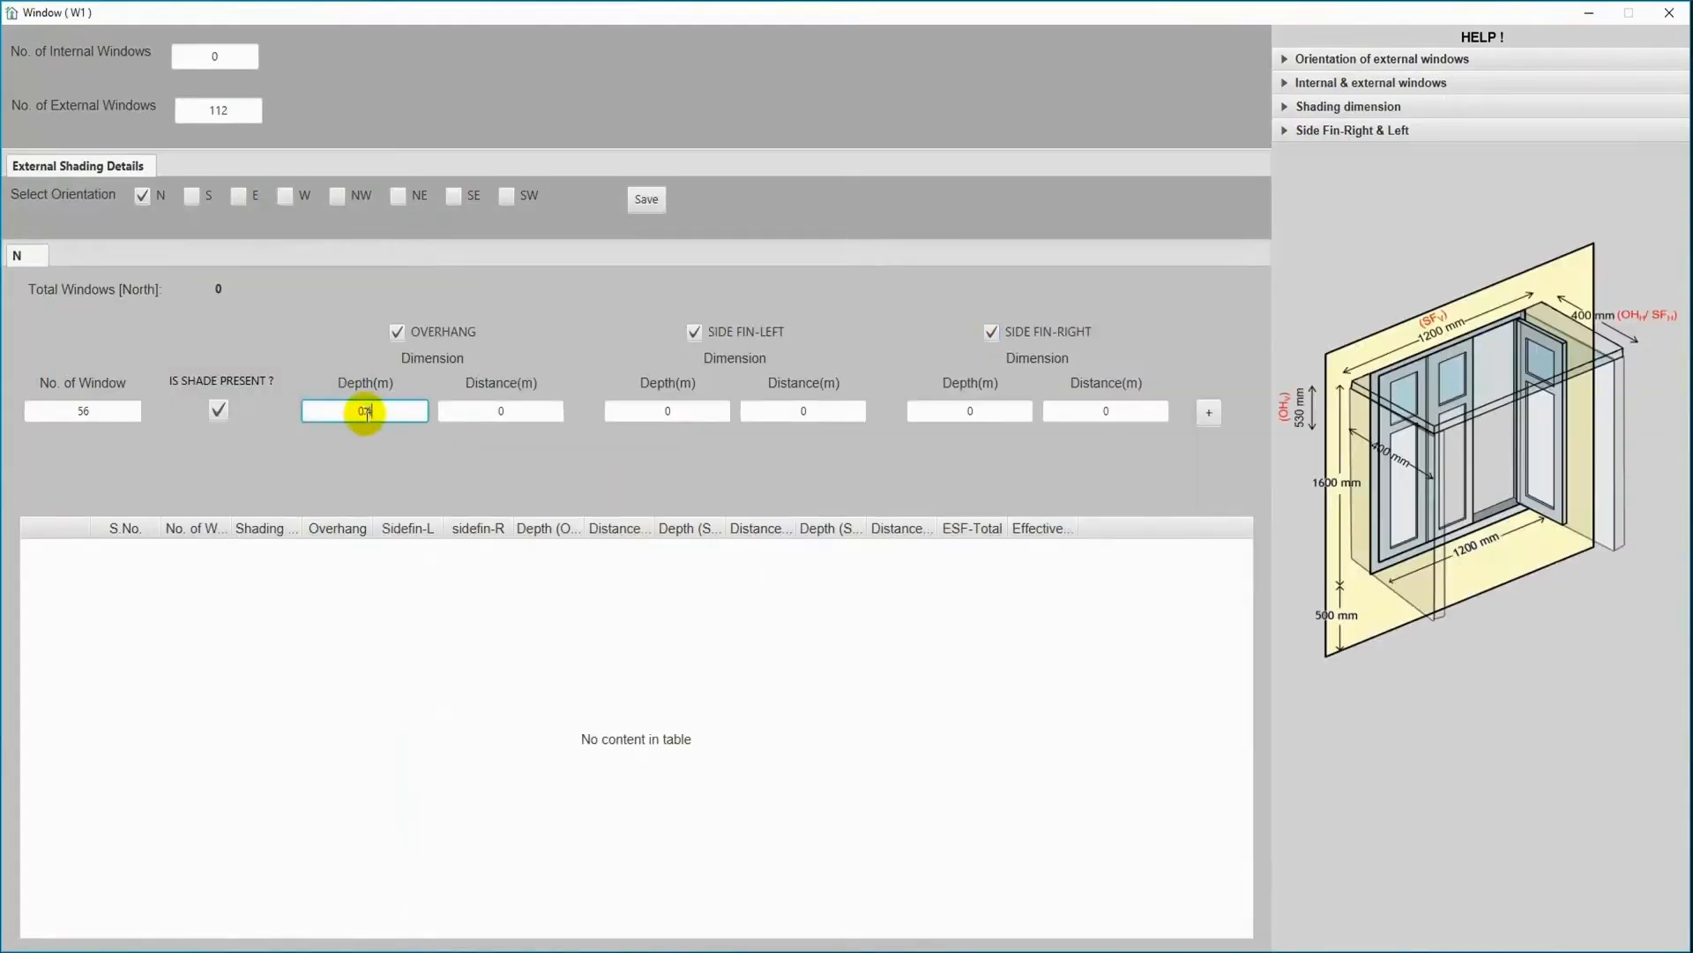
click(512, 411)
text(.53)
Set both north side fins to 0.4 m depth and 1.2 m distance, and add the north shading entry.
click(692, 413)
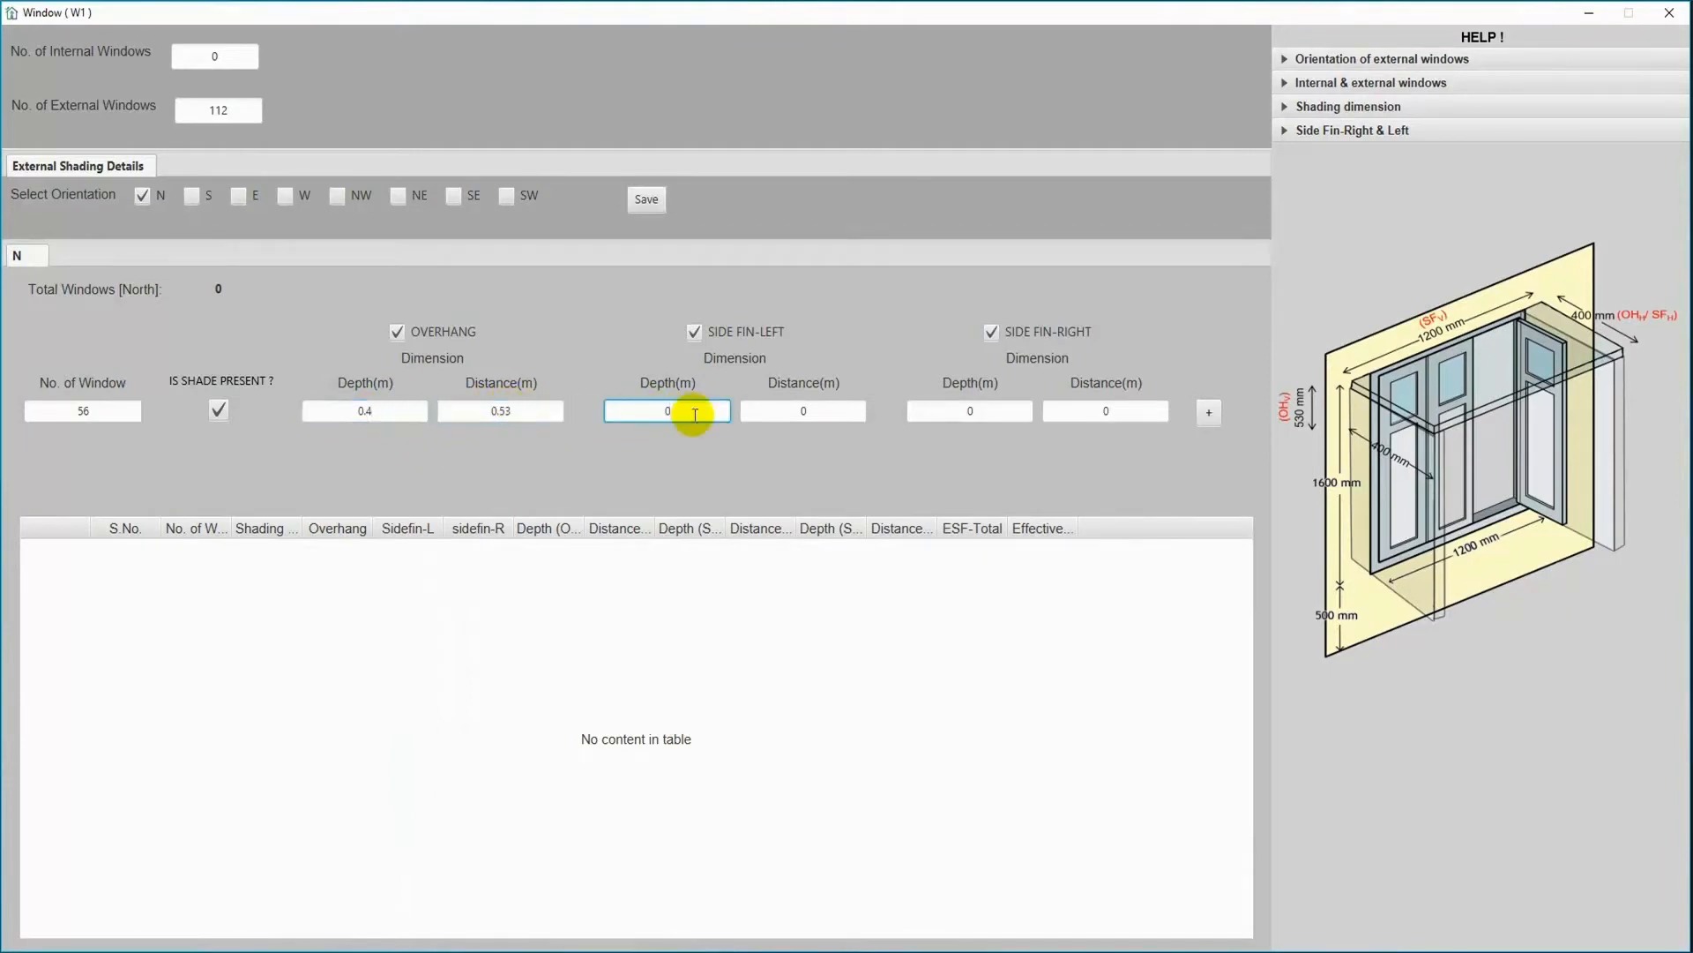
text(.4)
click(803, 415)
text(1.2)
click(974, 409)
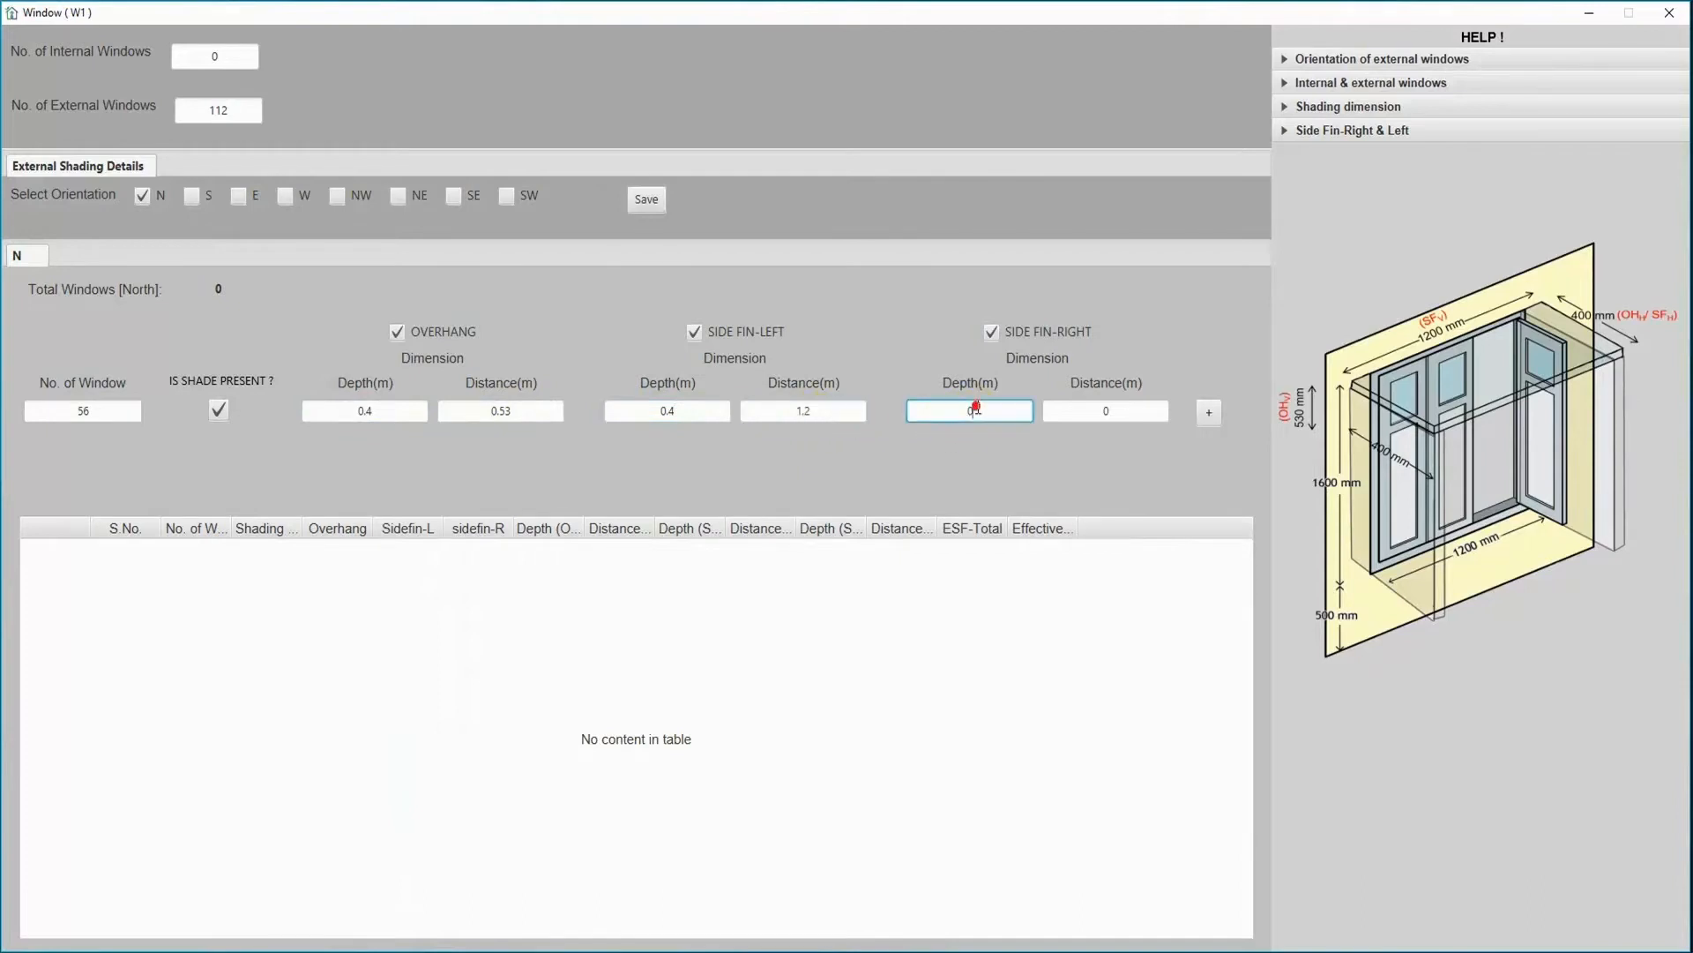
text(.4)
click(1106, 409)
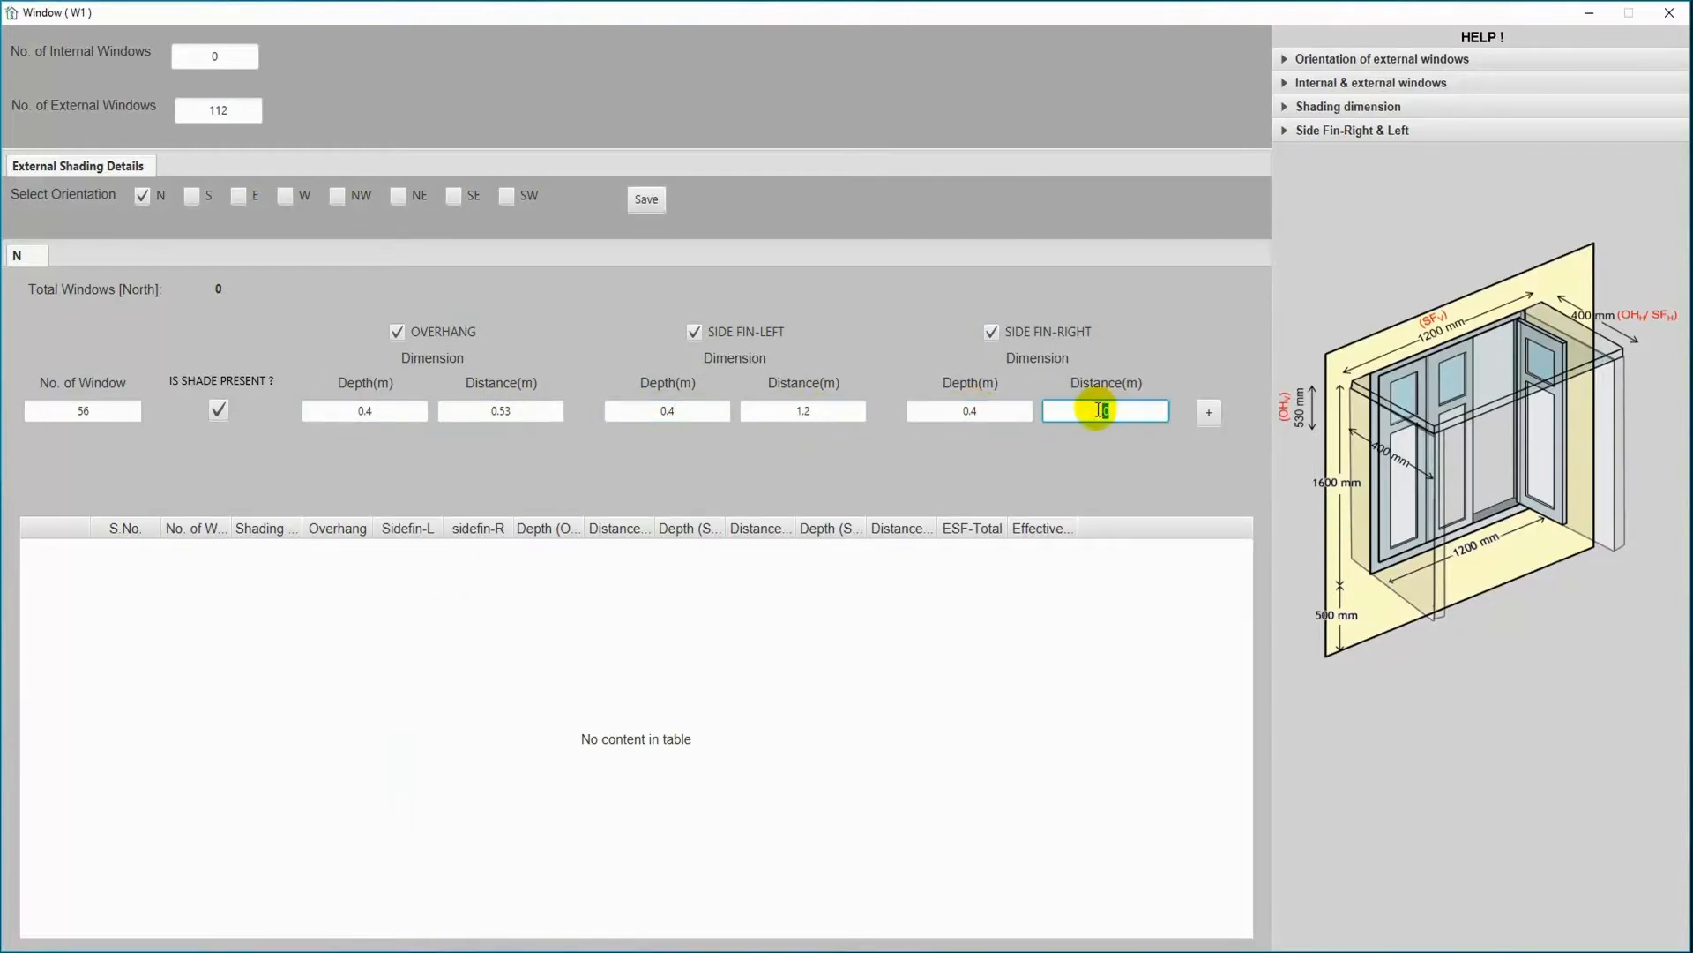
text(1.2)
click(1021, 462)
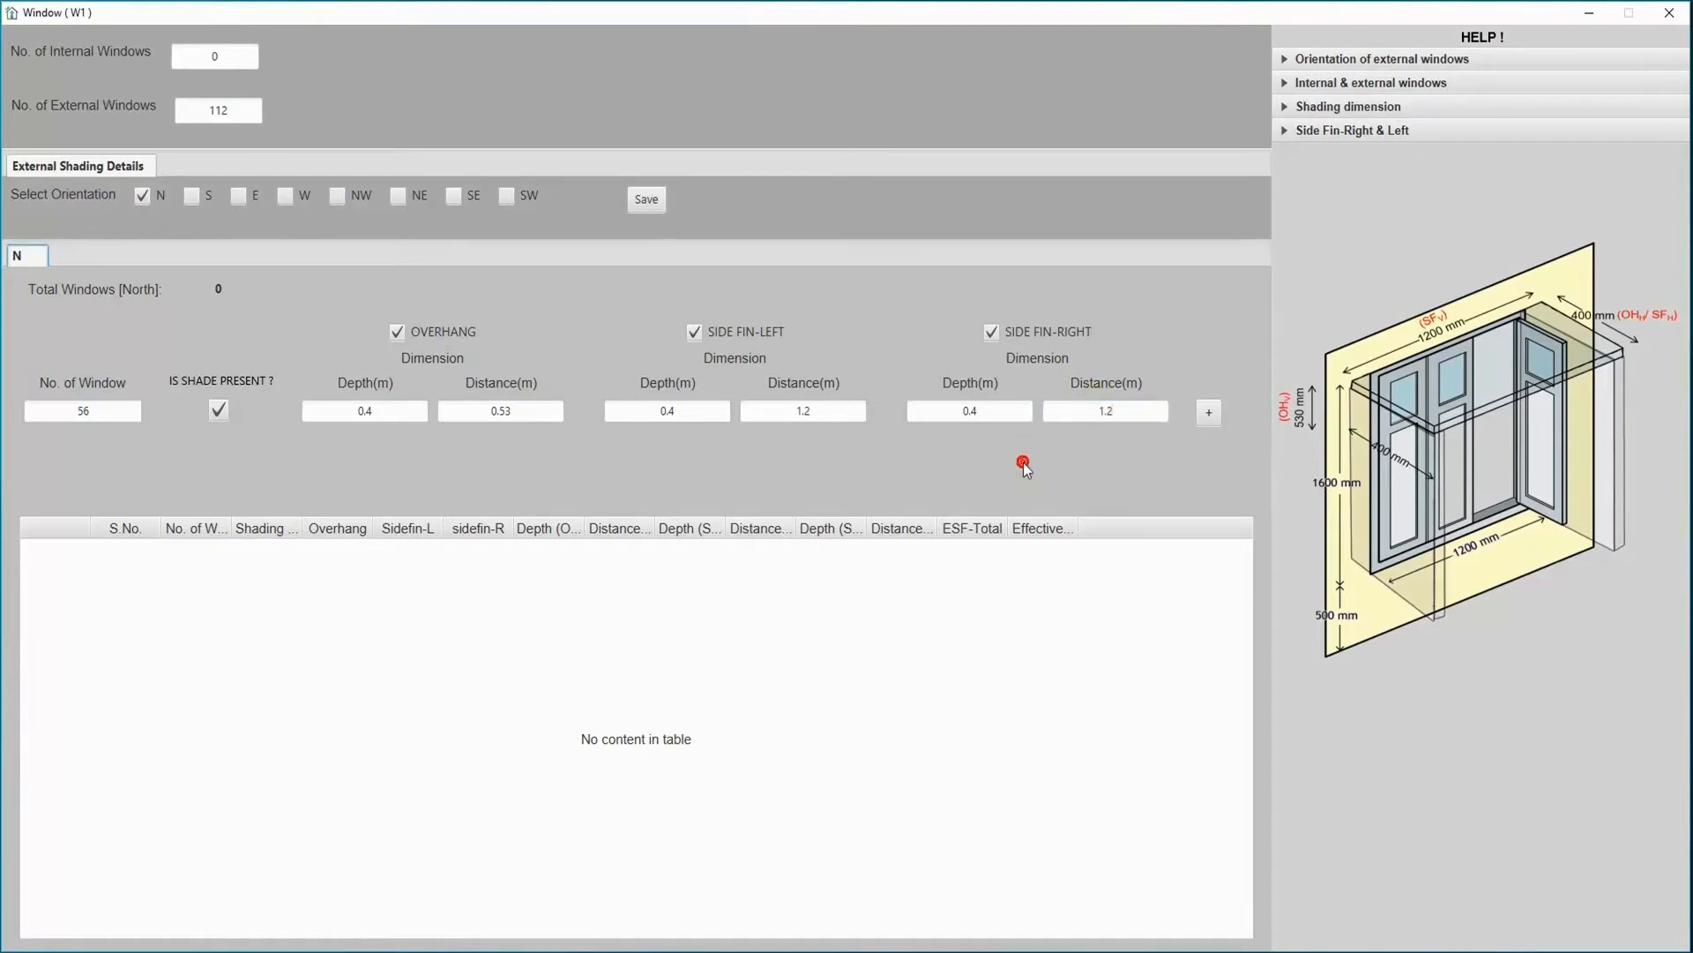
click(1207, 414)
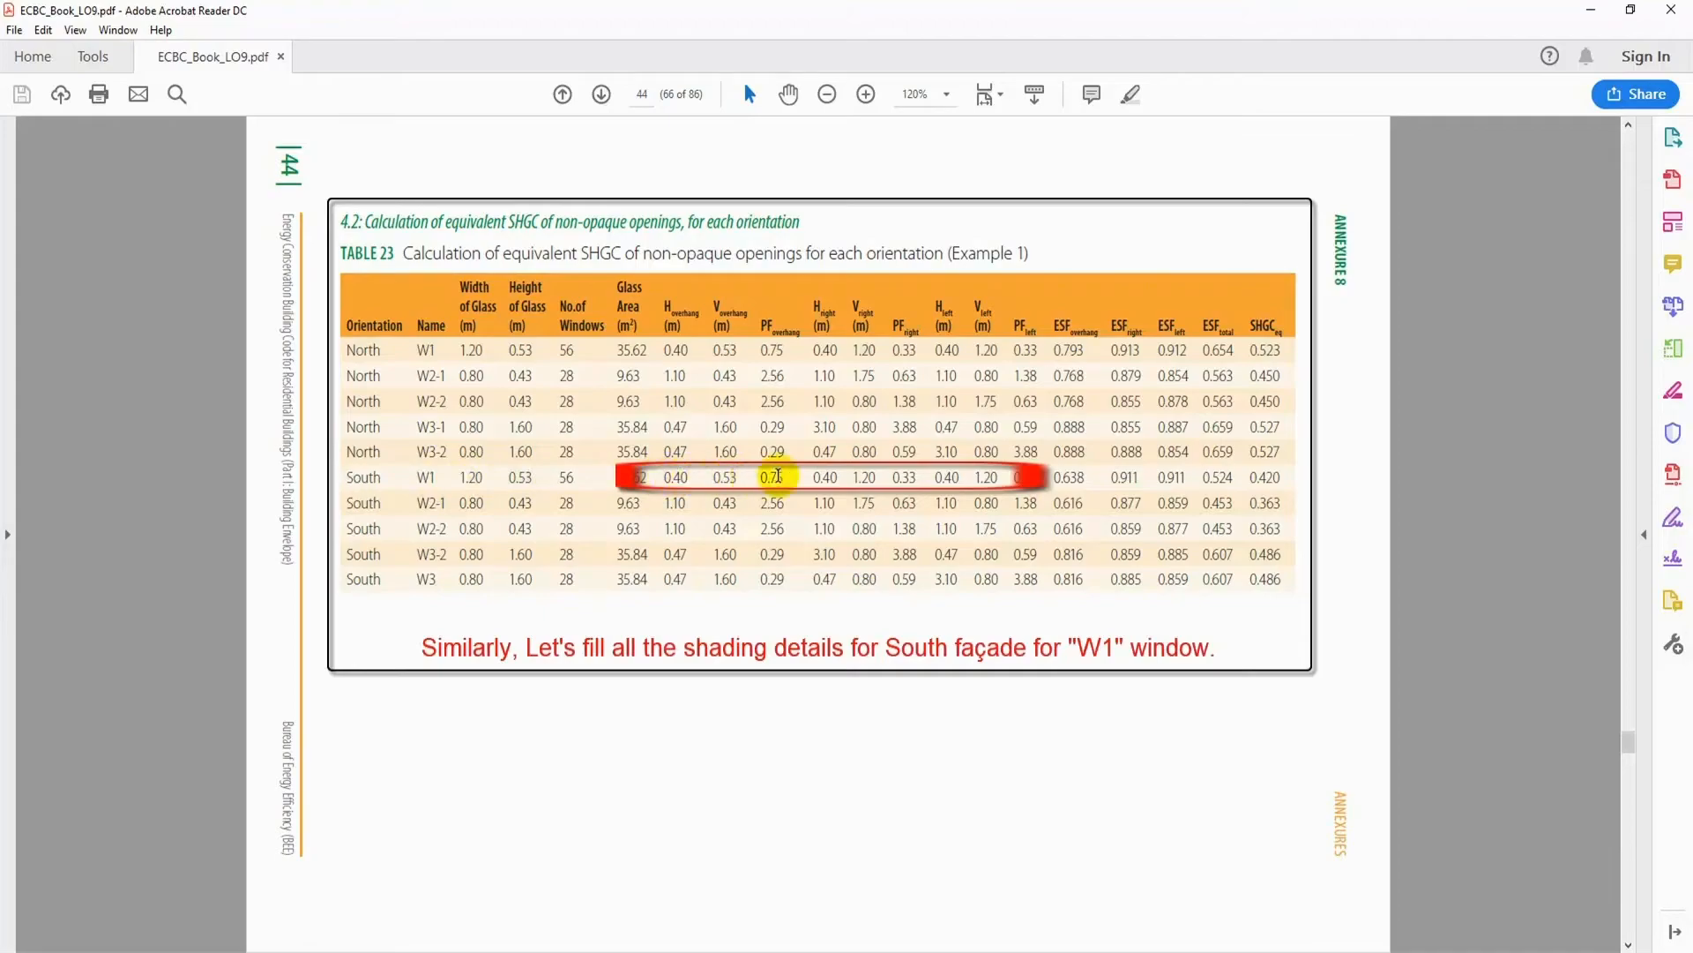
Enable the south orientation for W1 with 56 windows and shading by an overhang and both side fins.
click(1591, 10)
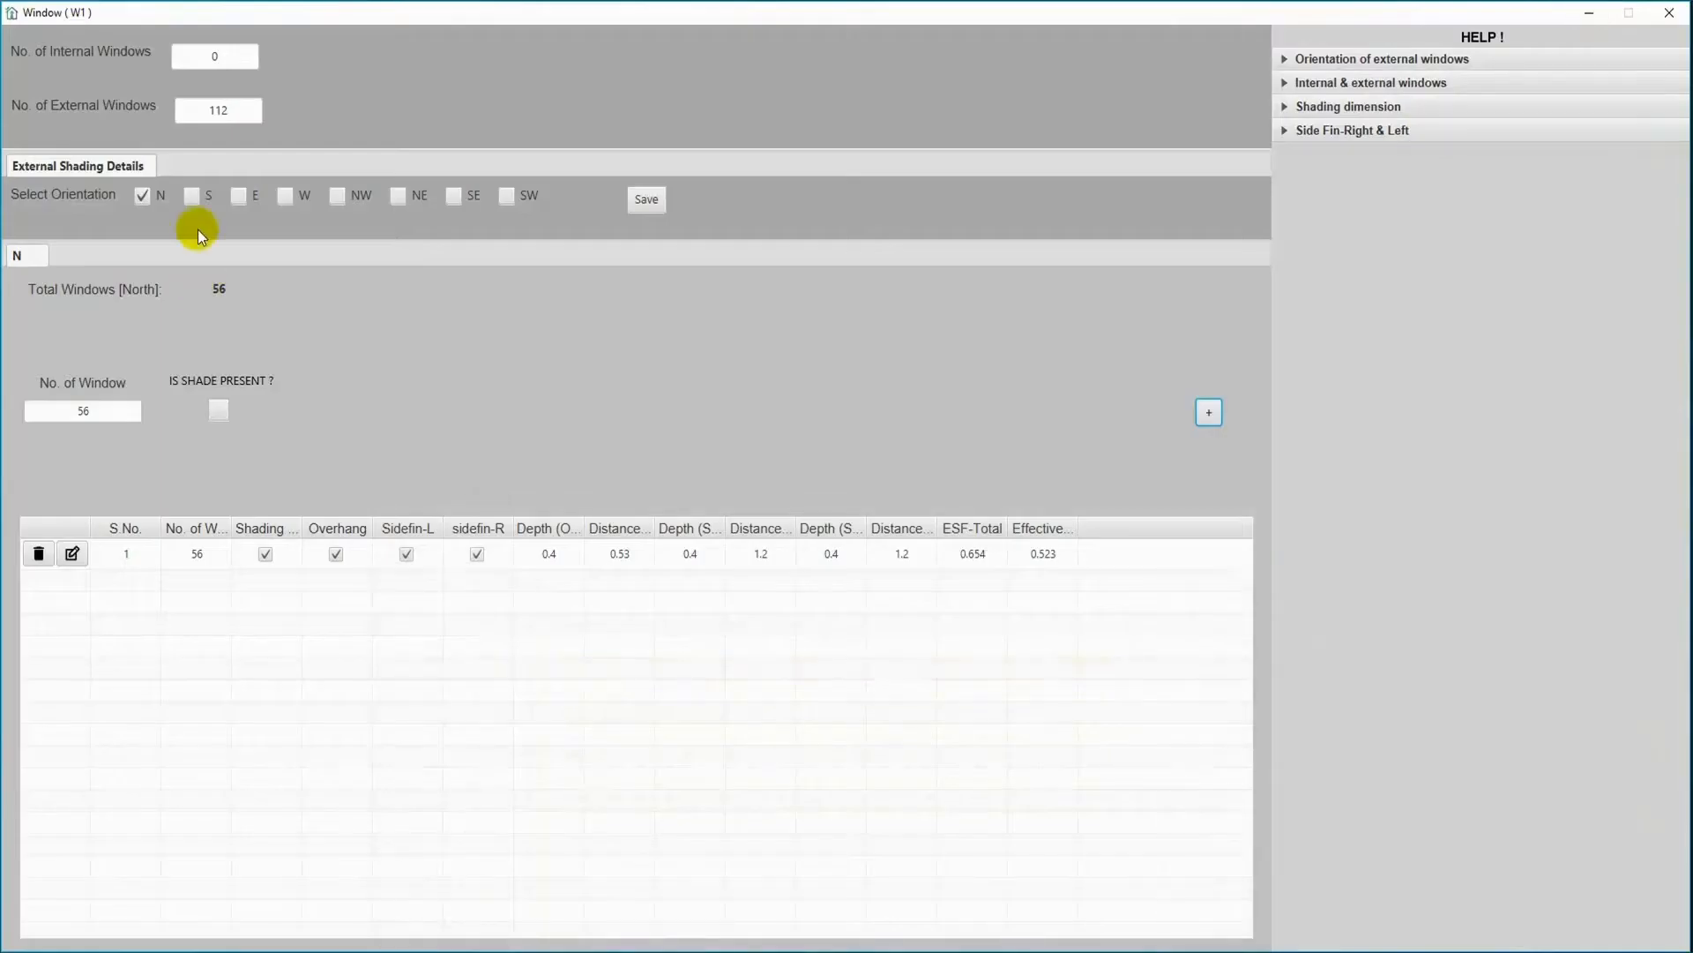
click(192, 192)
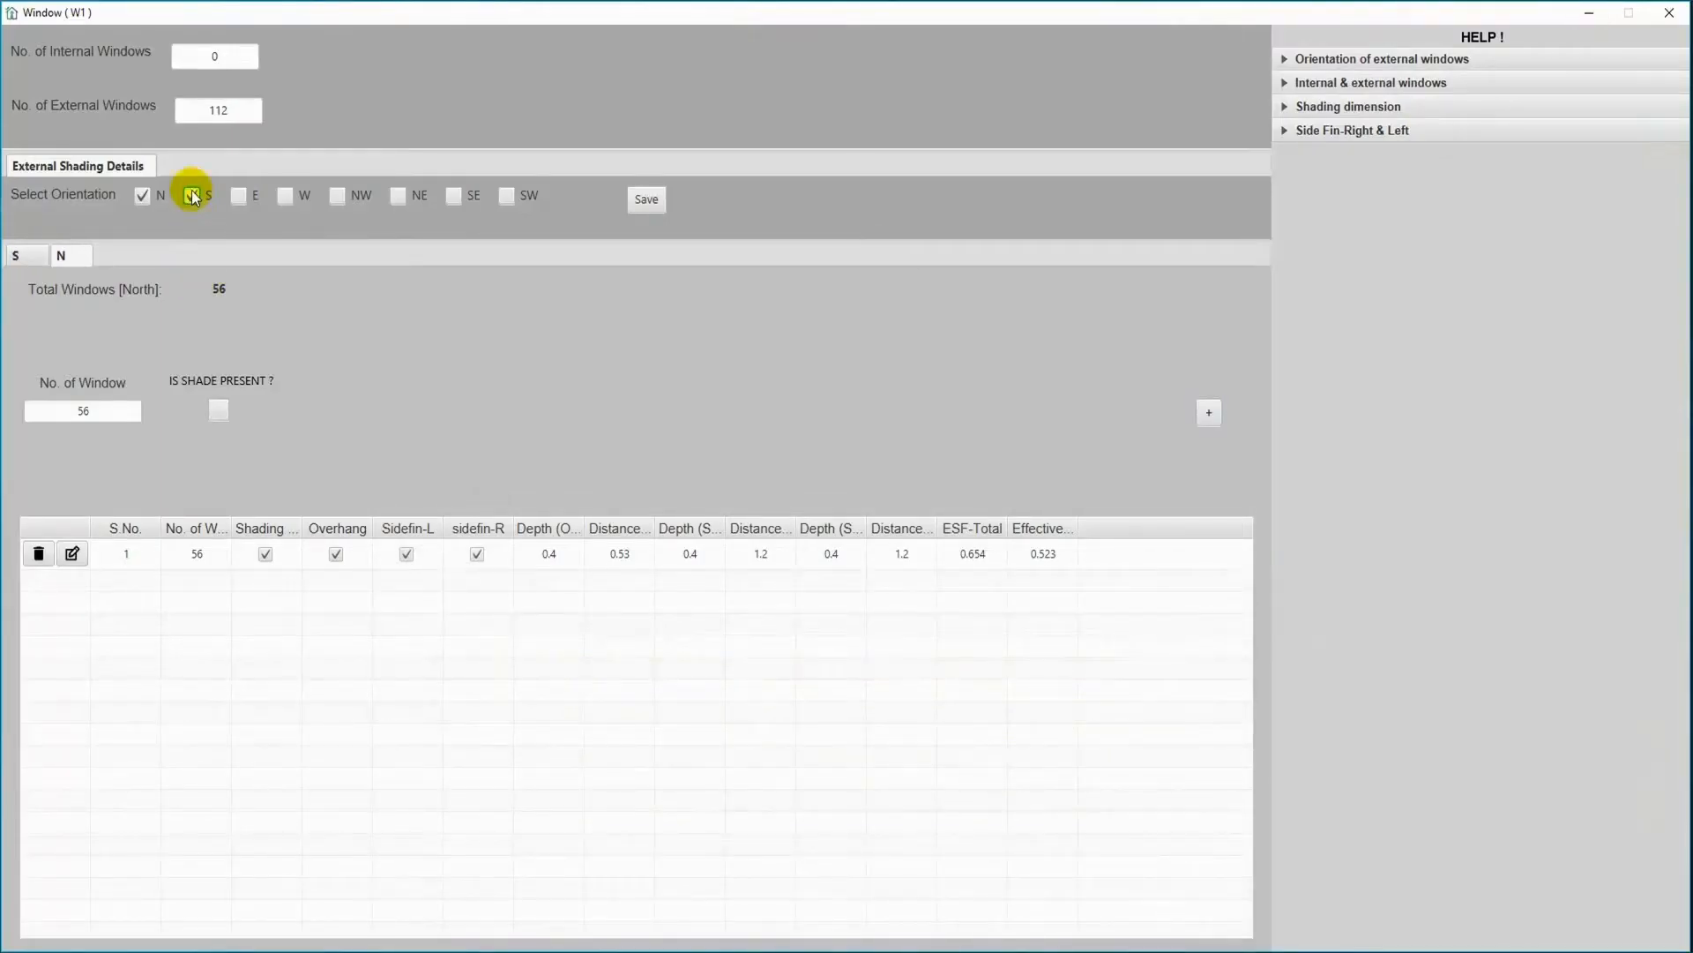
click(32, 257)
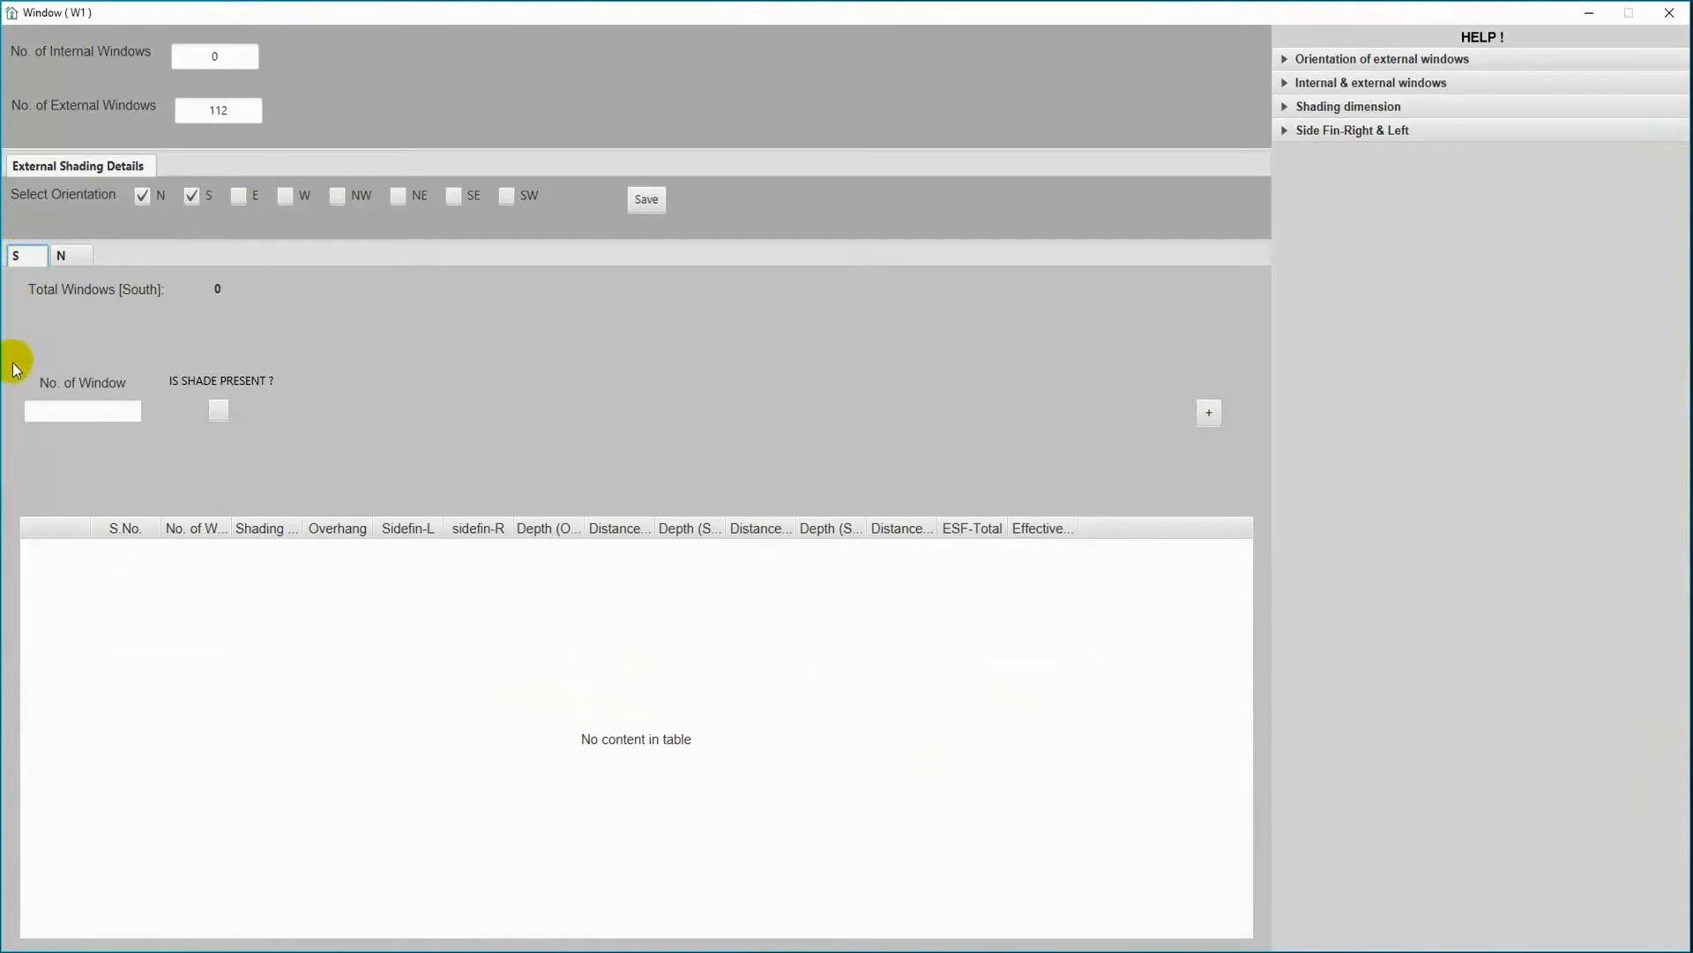
click(79, 411)
text(56)
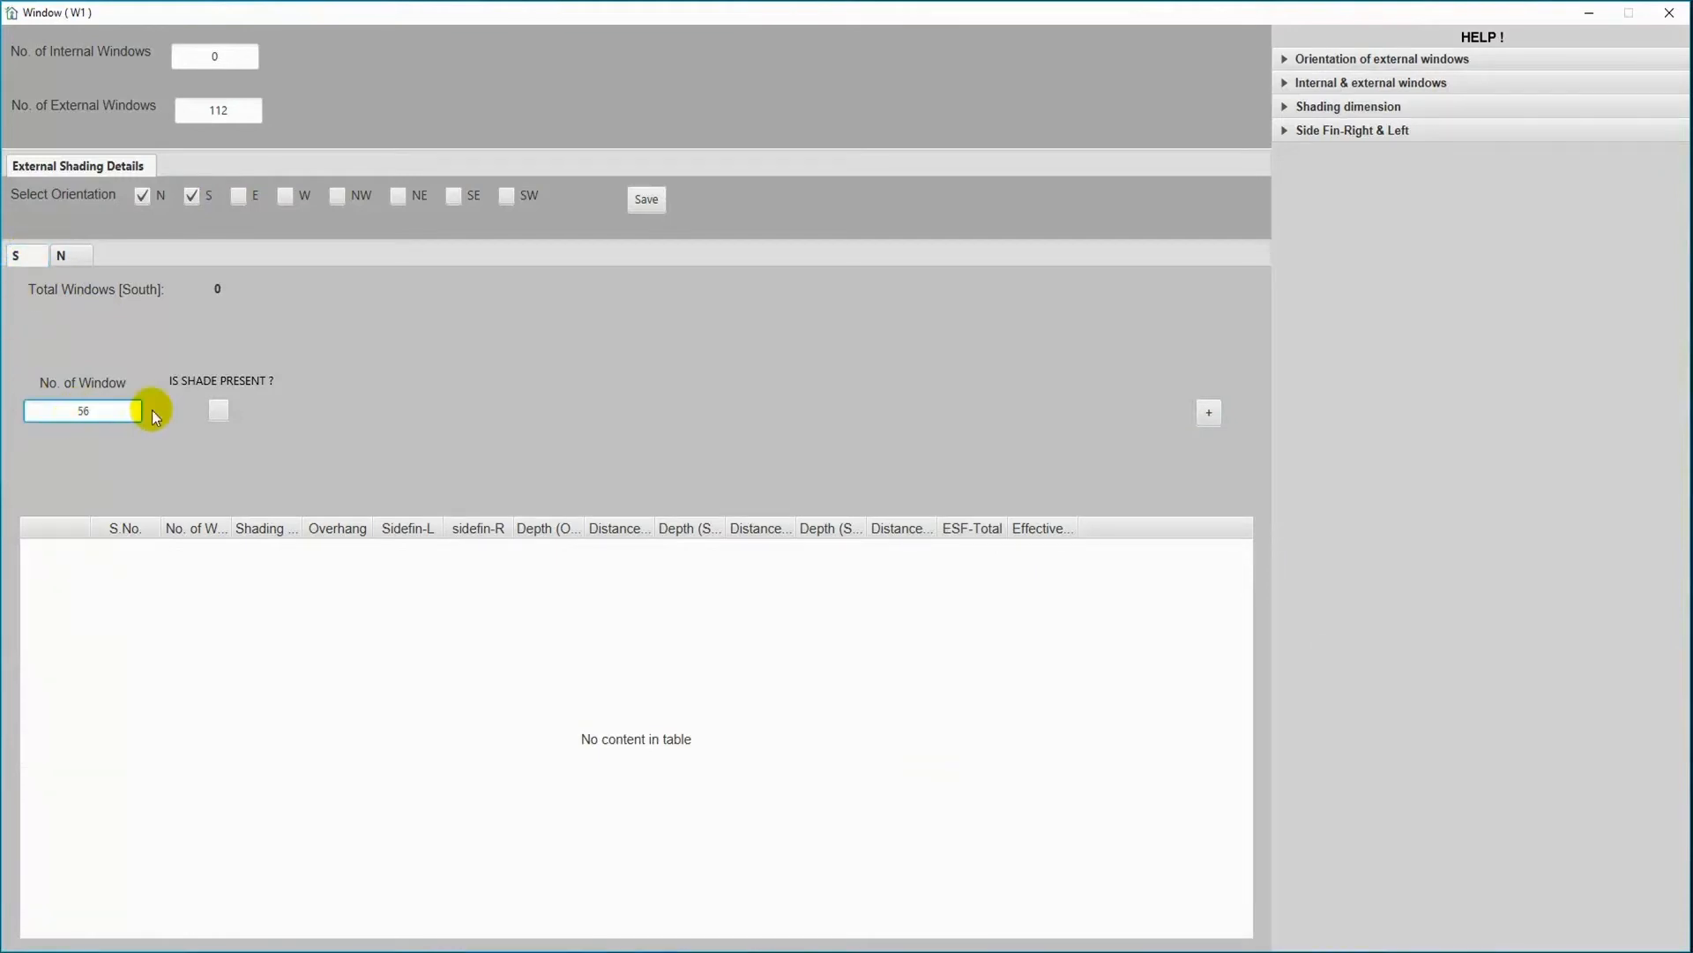
click(218, 409)
click(397, 333)
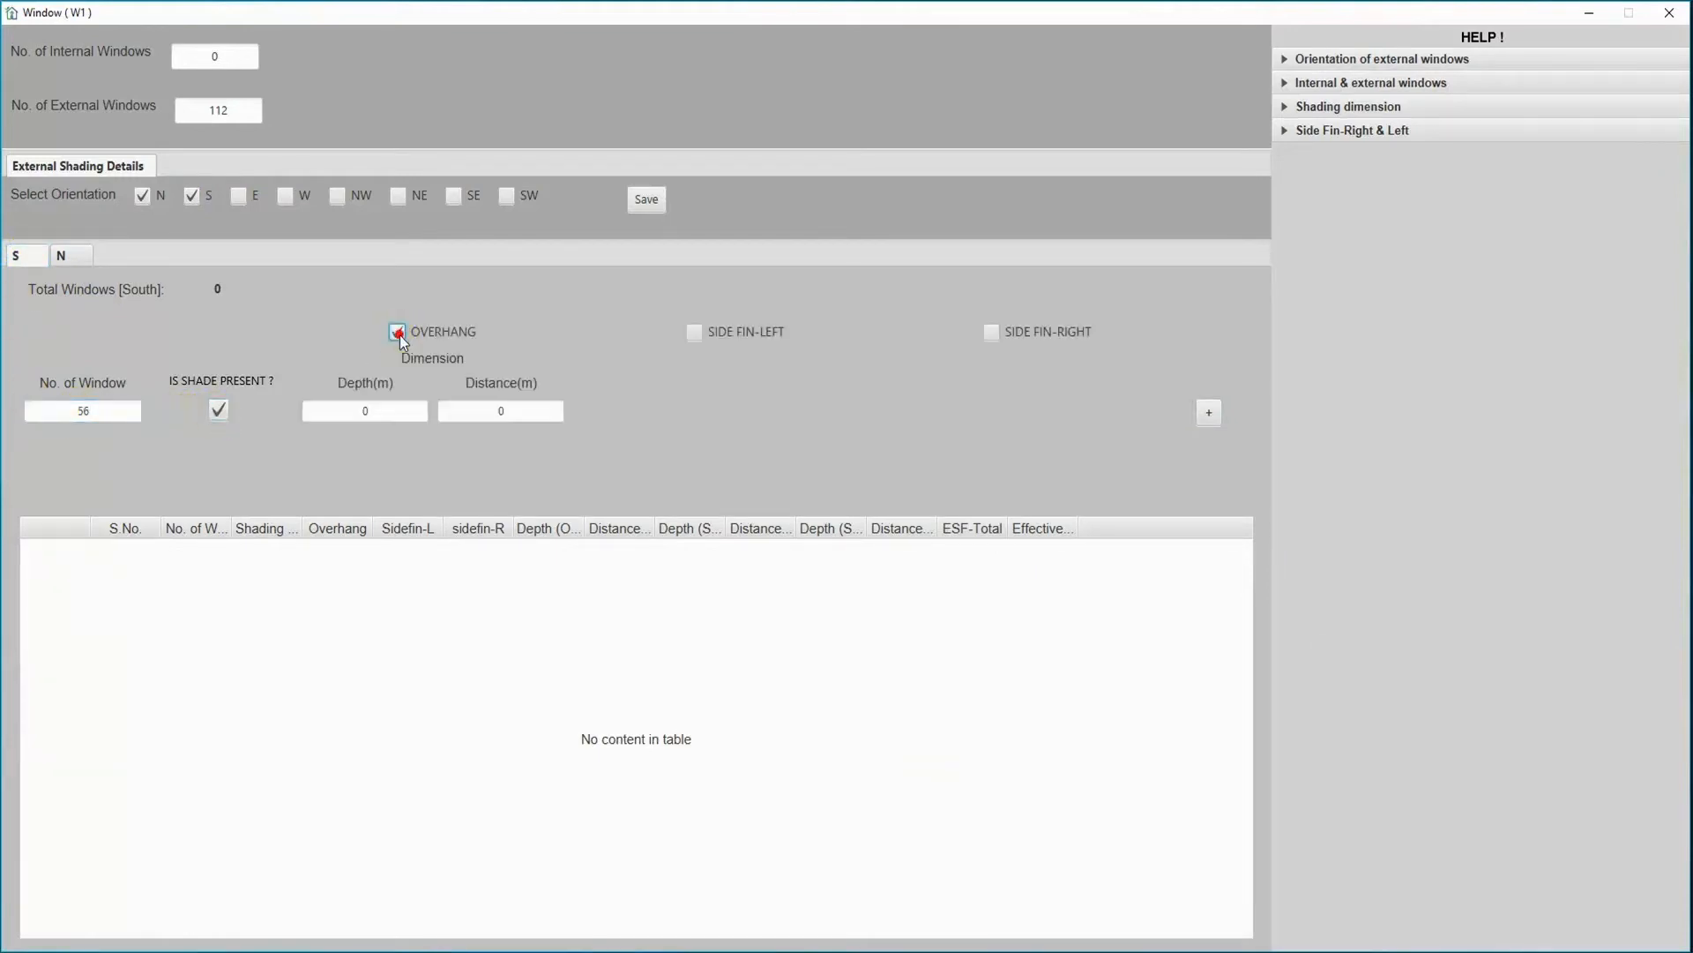
click(695, 333)
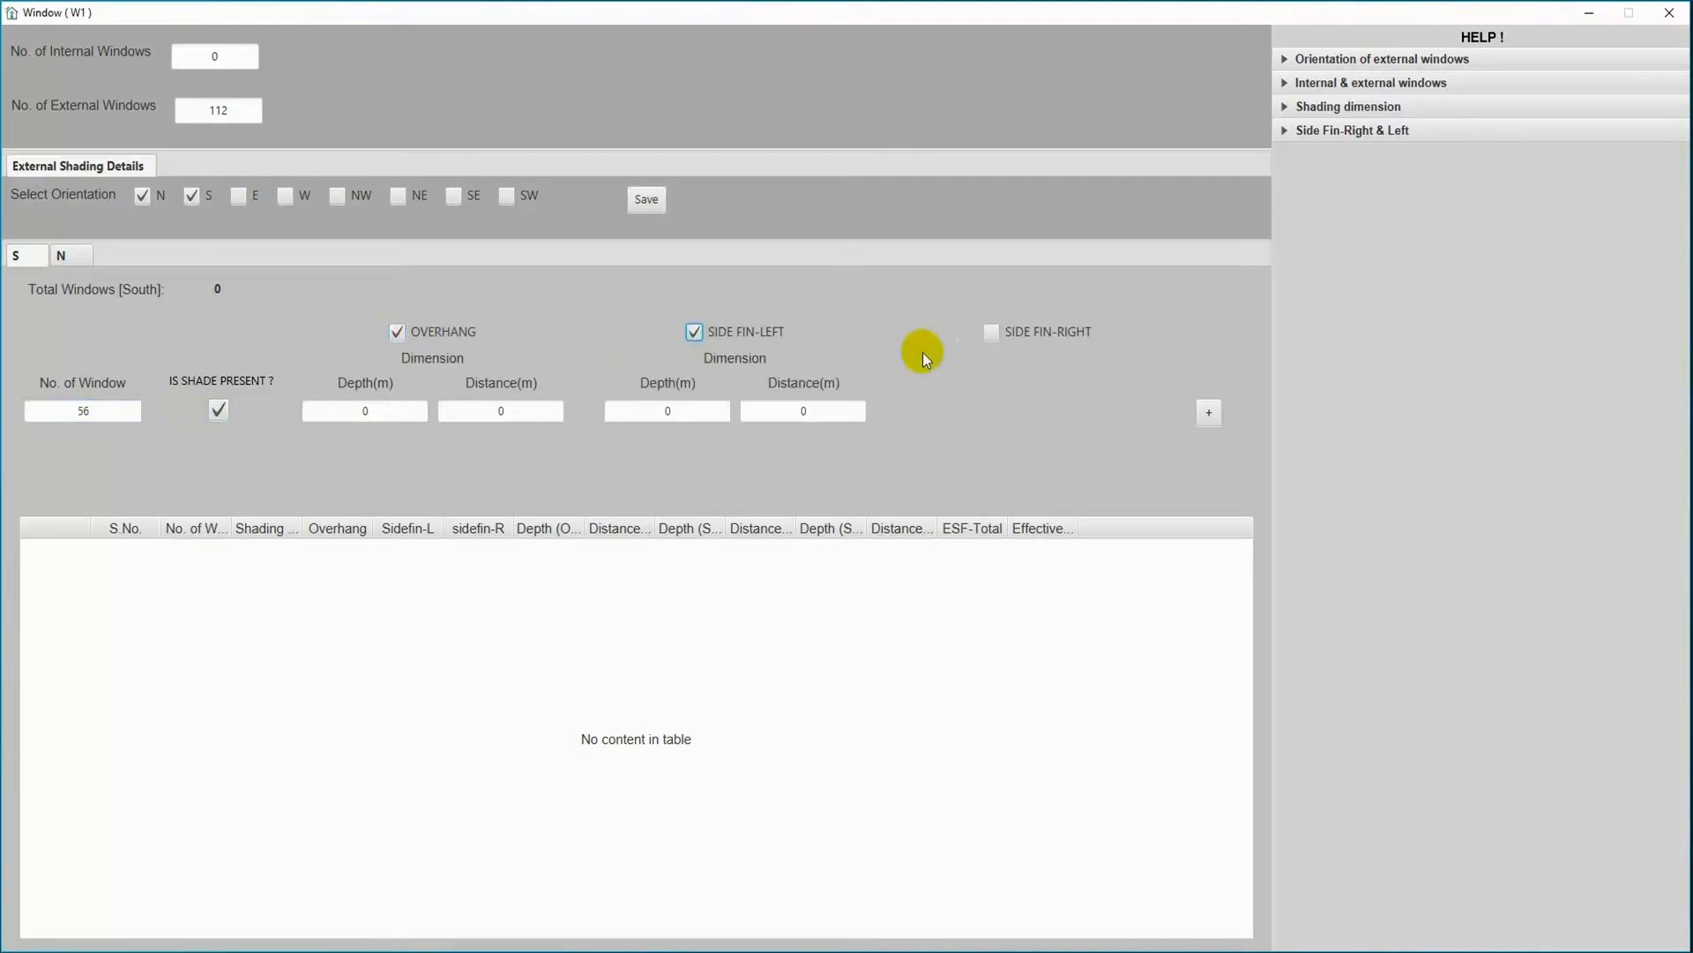
click(993, 333)
Set W1's south overhang to 0.4 m depth and 0.53 m distance.
click(379, 411)
text(.4)
click(520, 411)
text(.53)
Set both south side fins to 0.4 m depth and 1.2 m distance, and add the south shading entry.
click(710, 415)
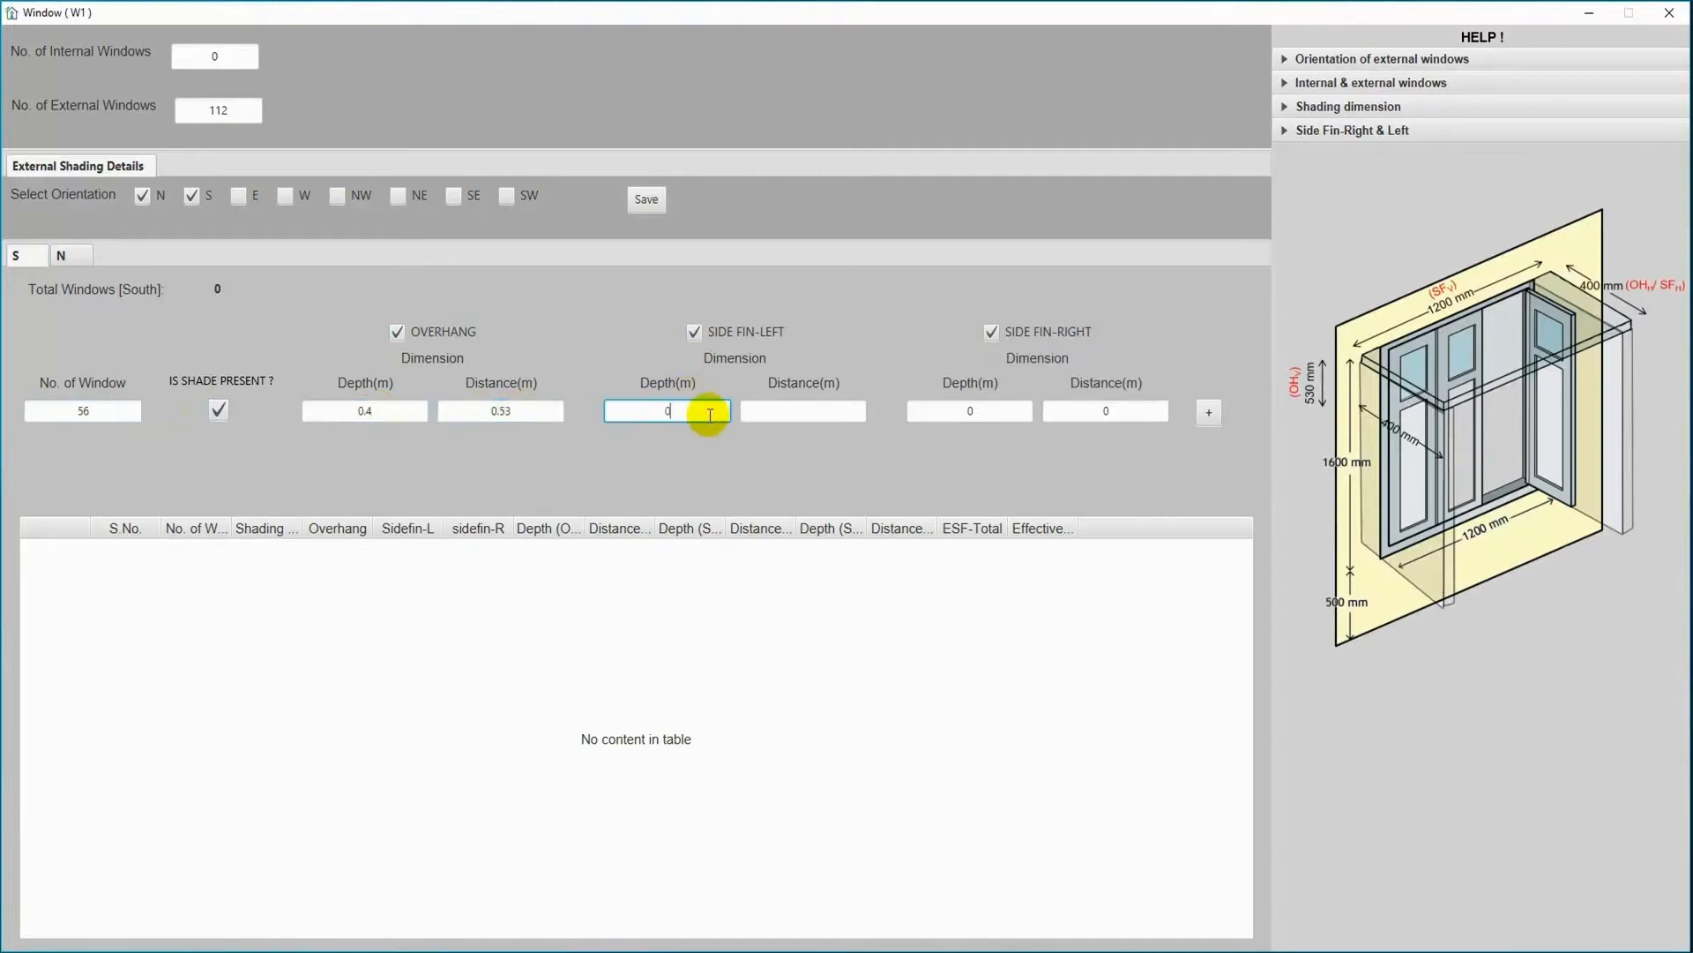
click(773, 418)
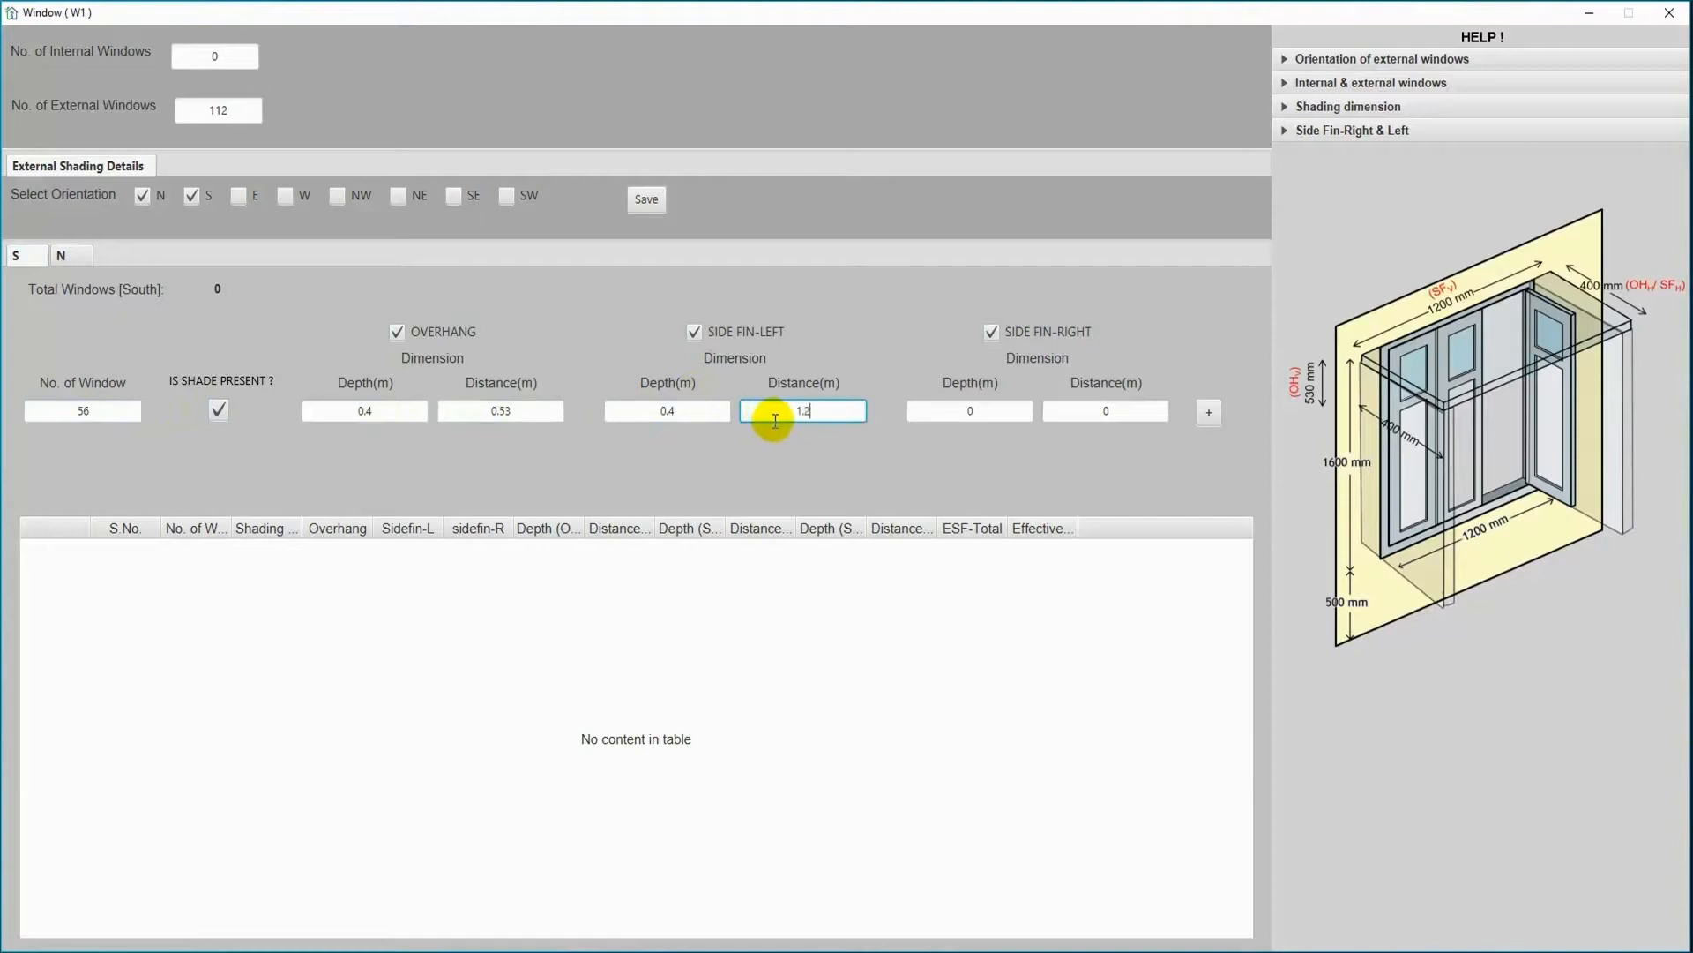
click(981, 412)
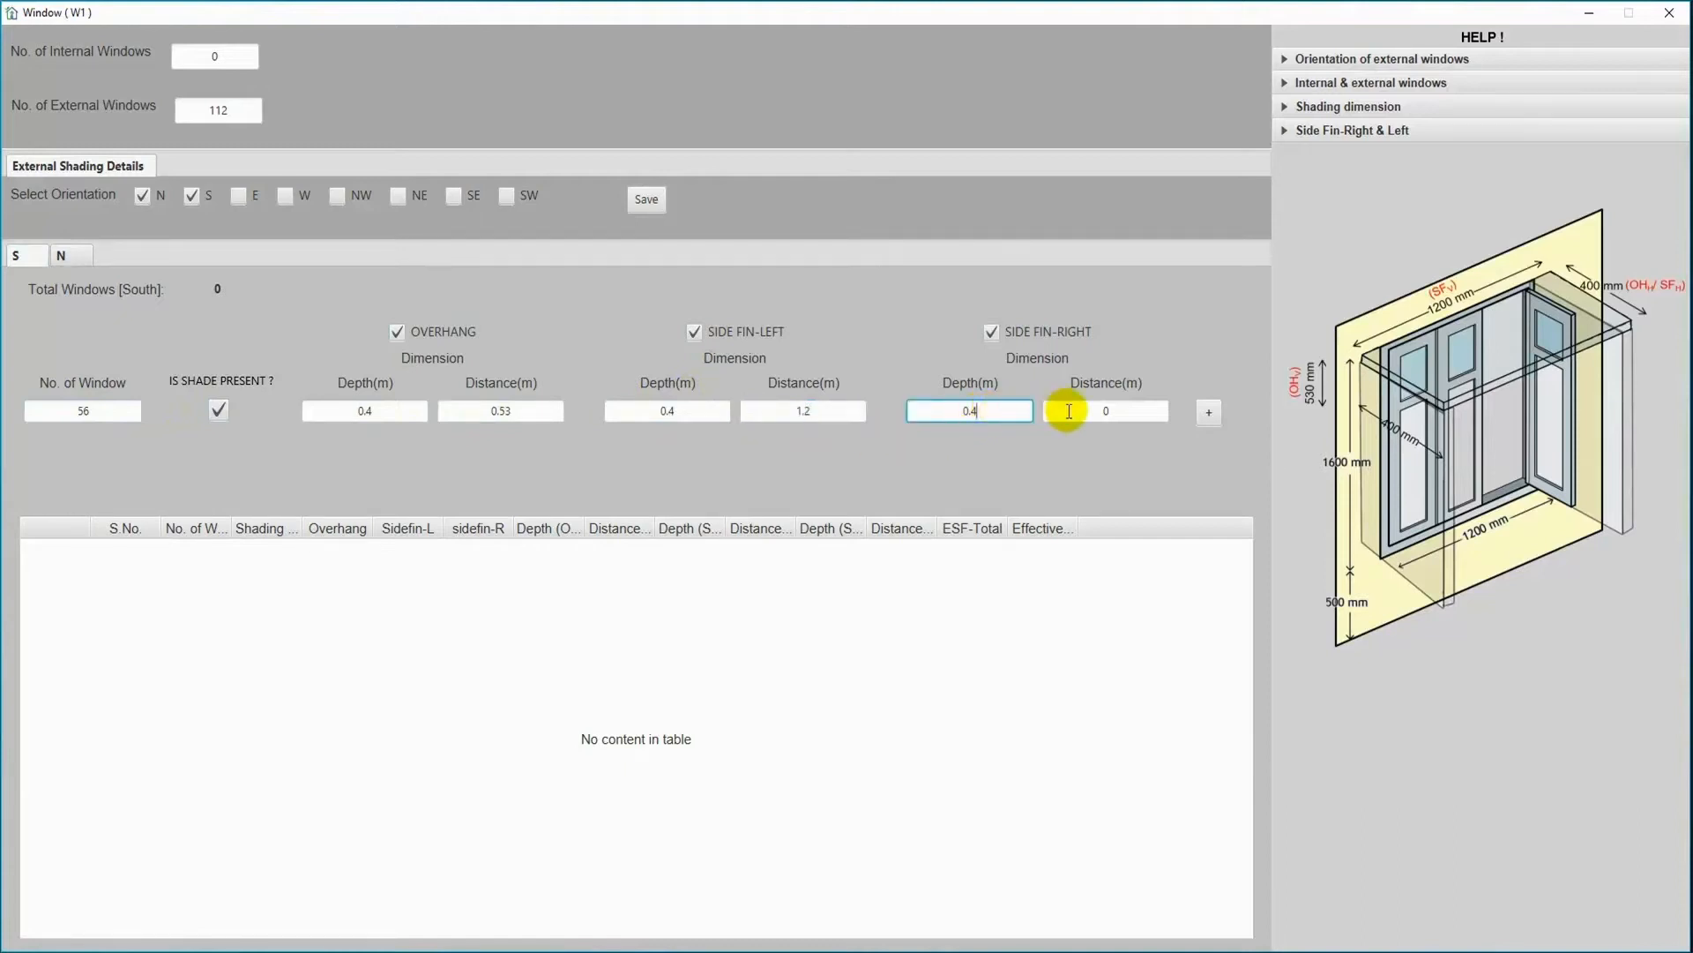
click(1107, 412)
text(1)
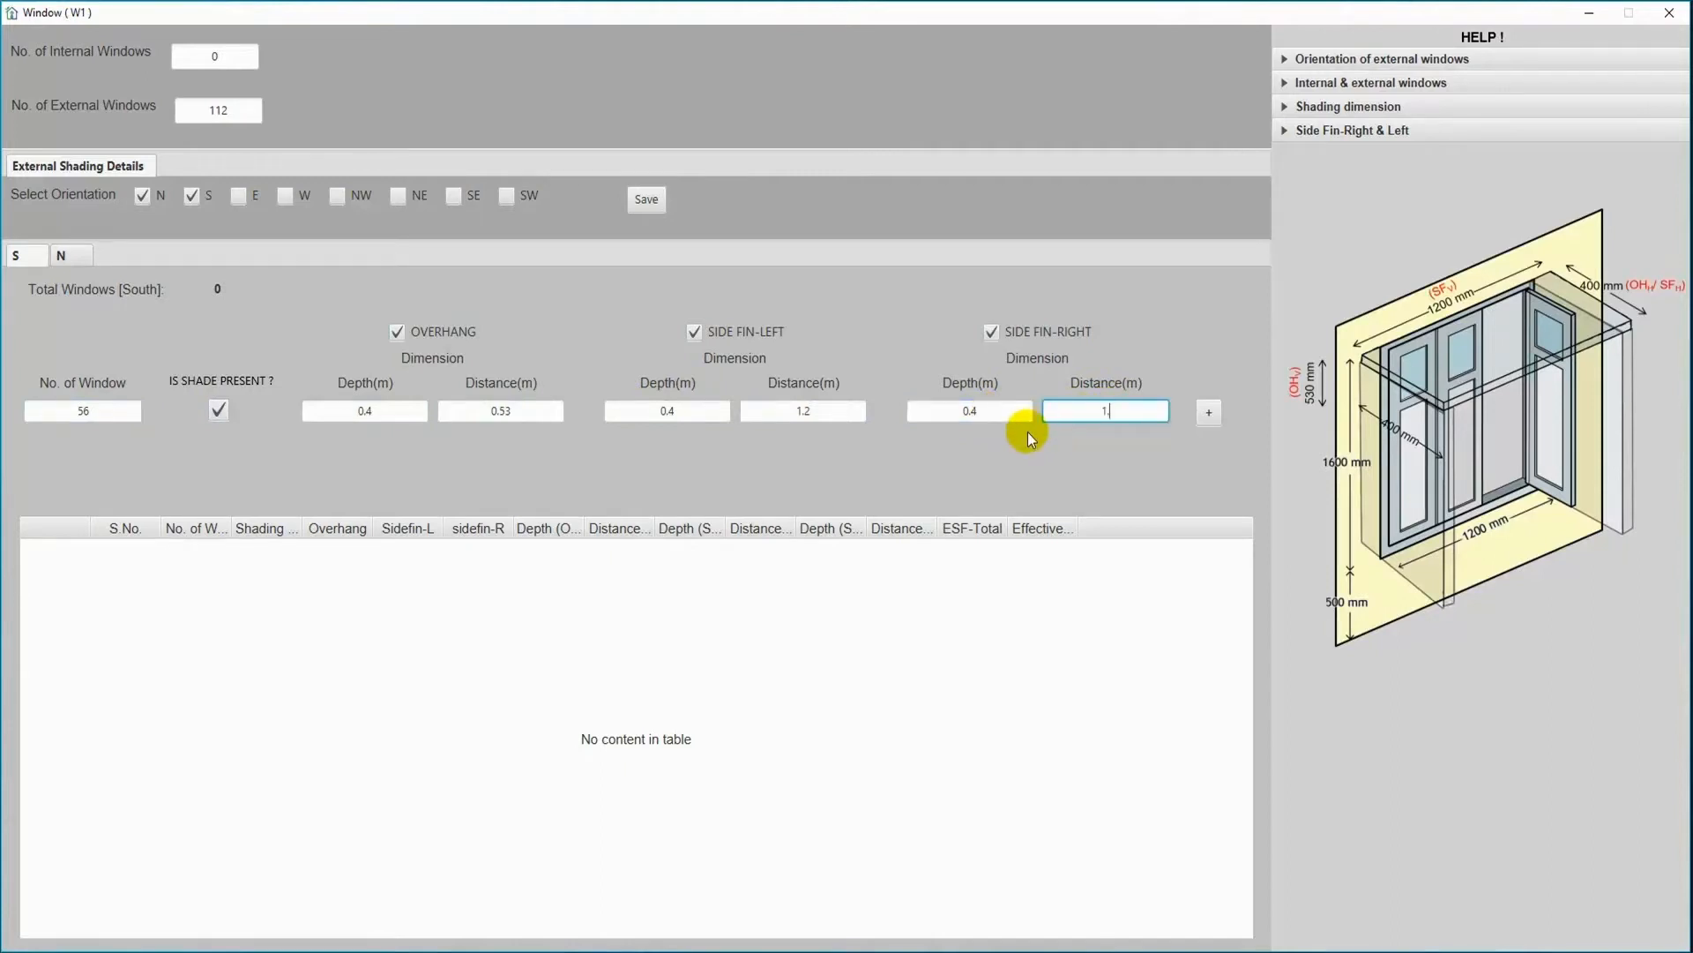
text(.2)
click(1209, 412)
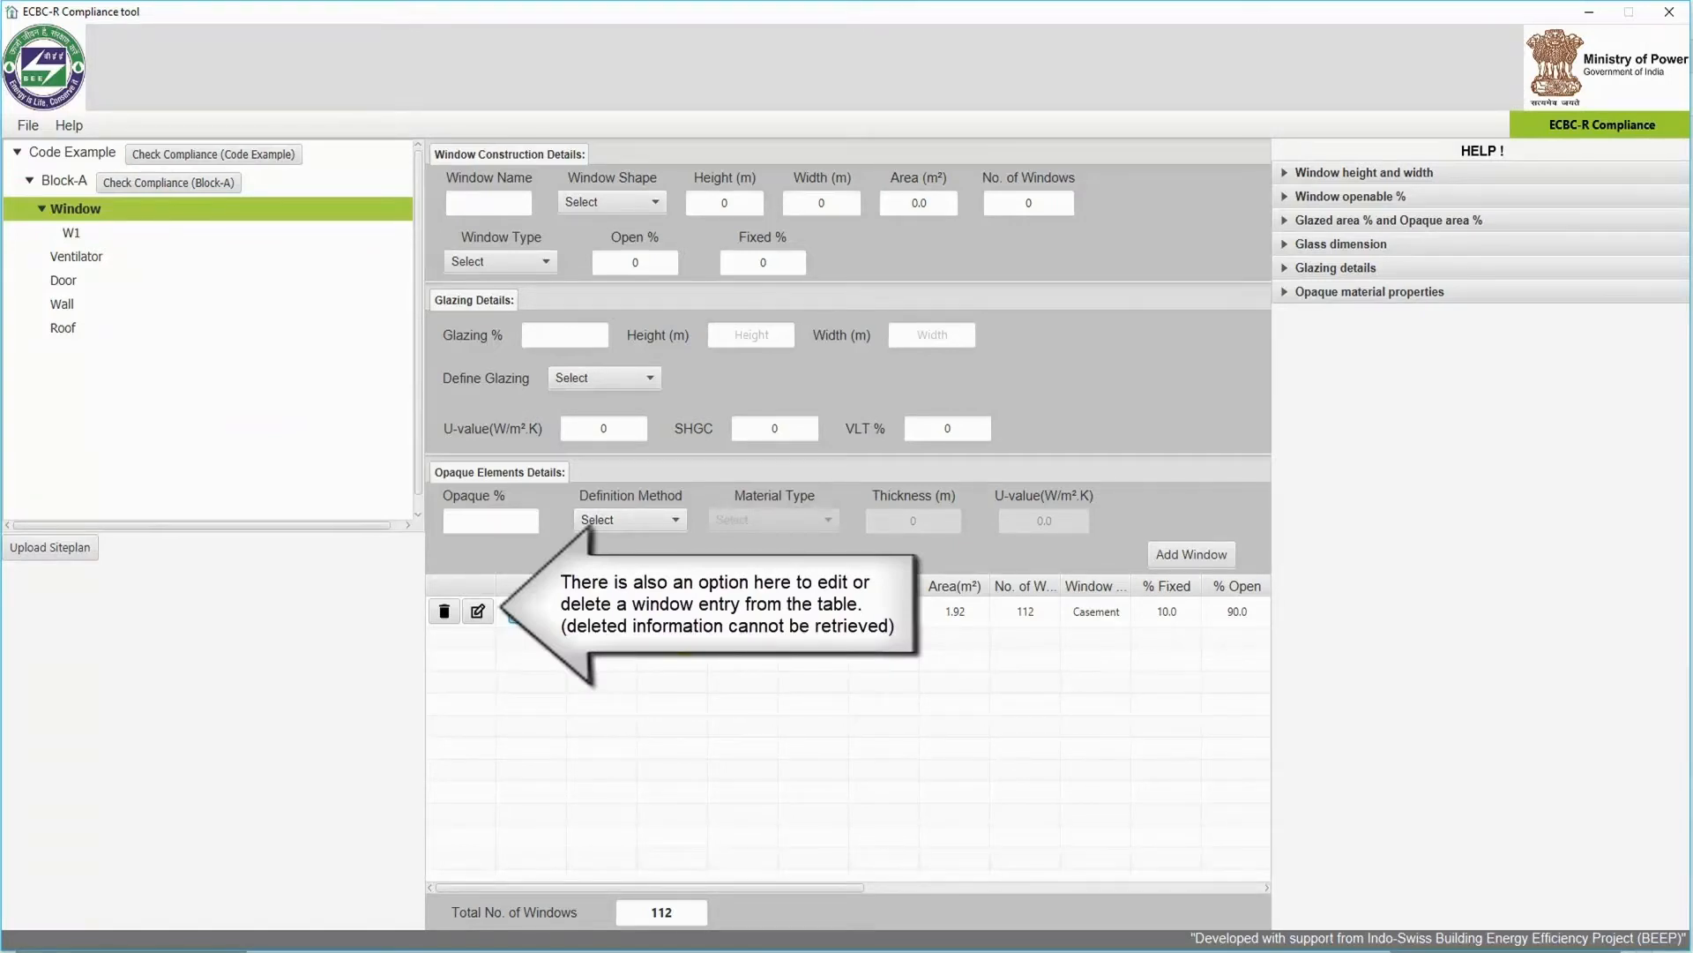
Review window W1's saved shading details for the north and south orientations.
click(72, 228)
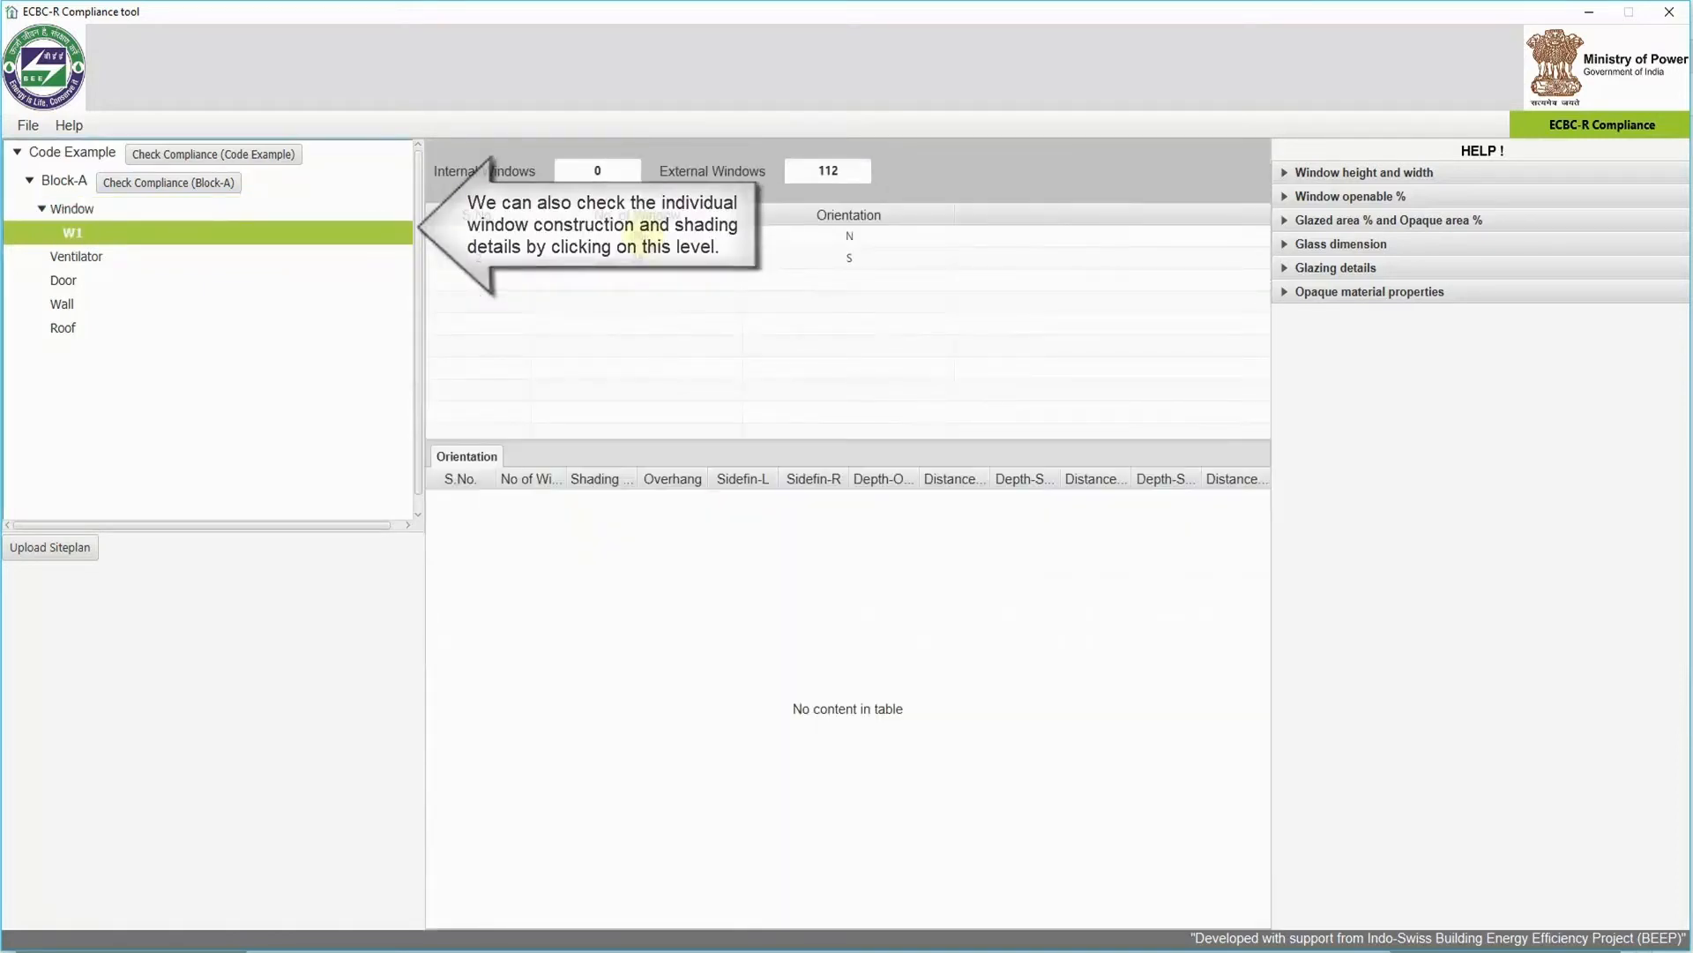
click(671, 241)
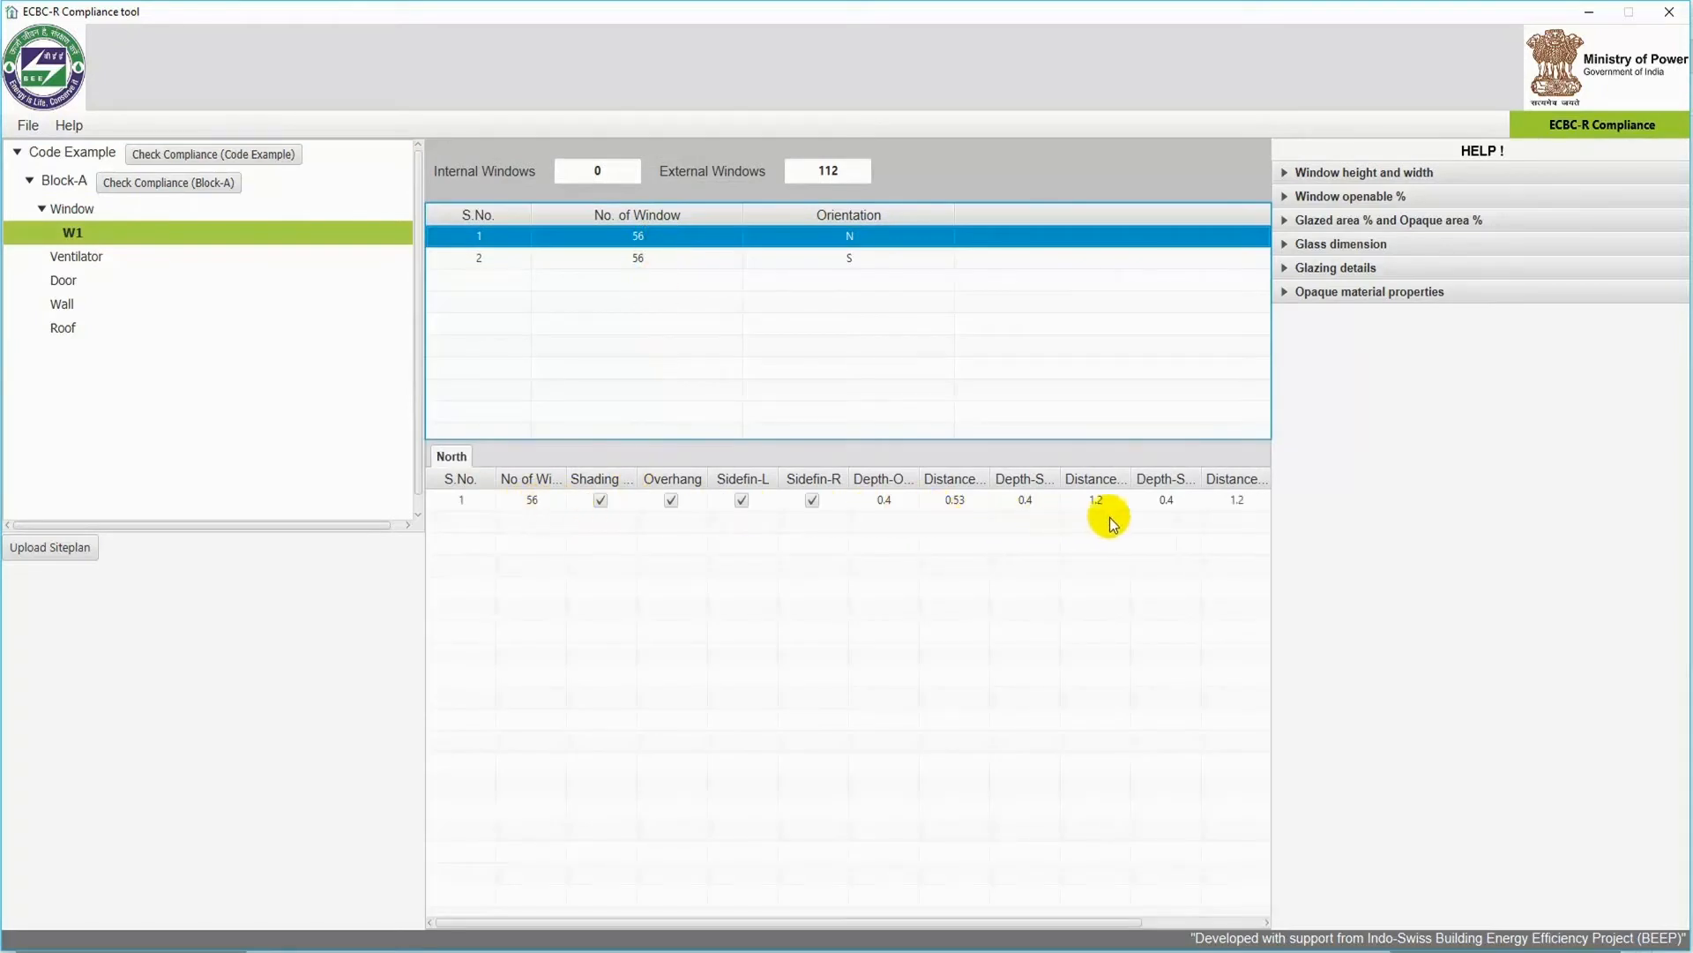
click(676, 258)
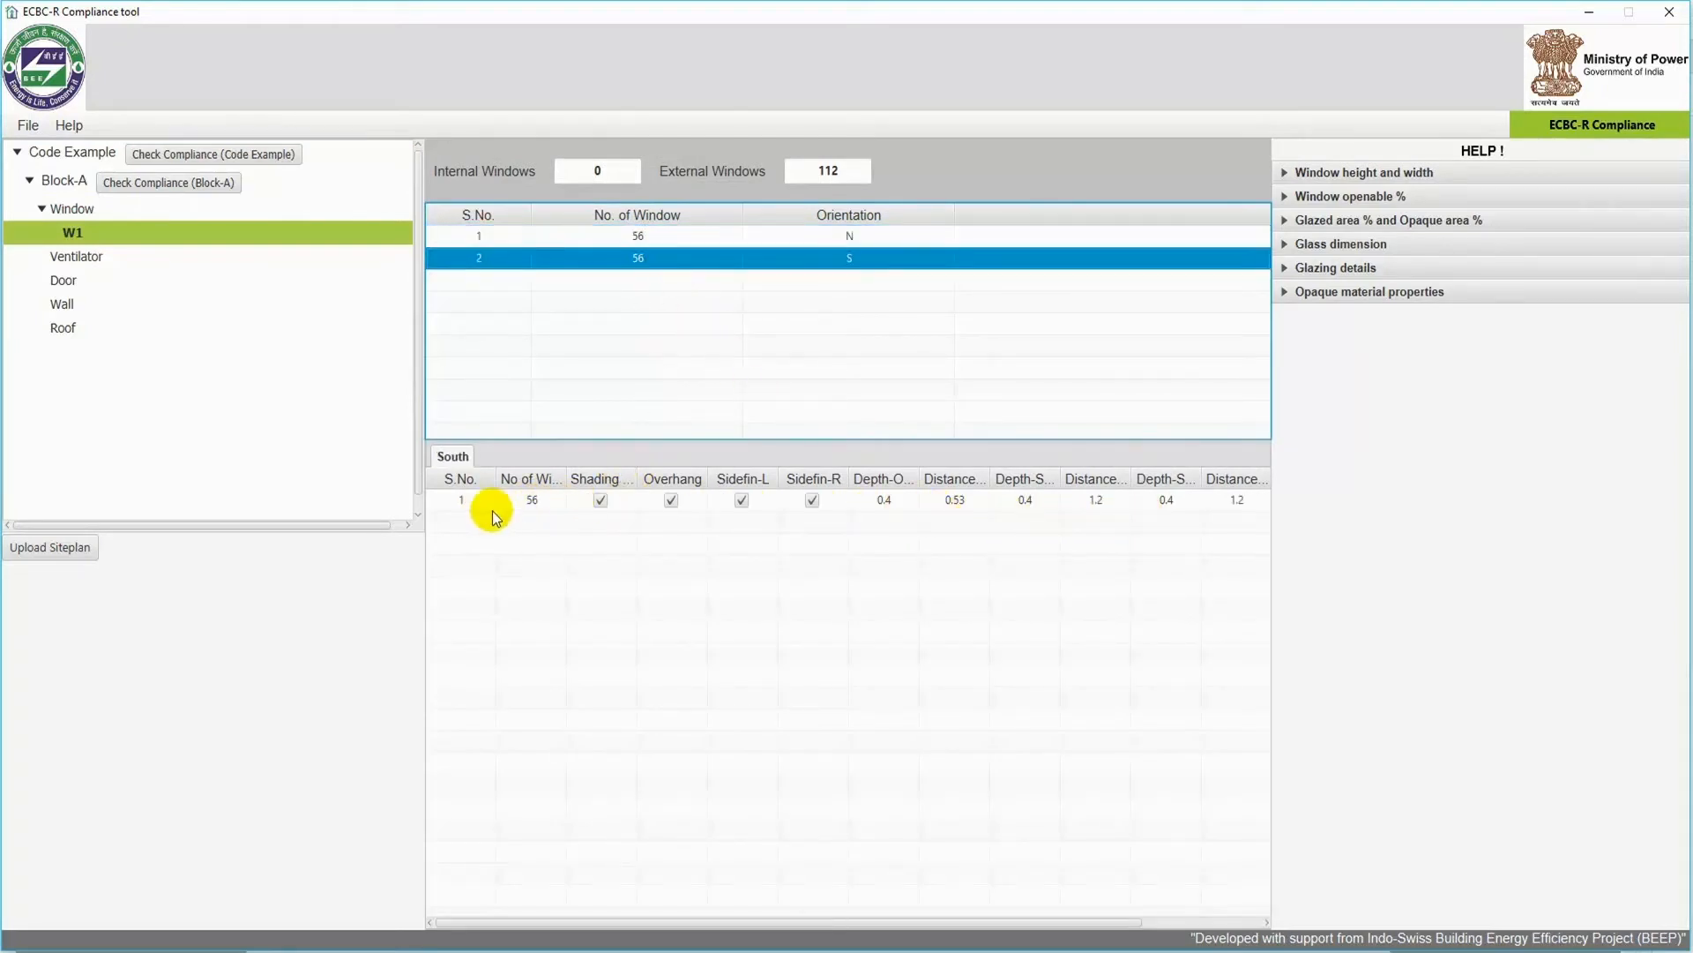
Start window W2 as a rectangular casement, 1.3 m high and 0.8 m wide, with 90 % openable.
click(129, 206)
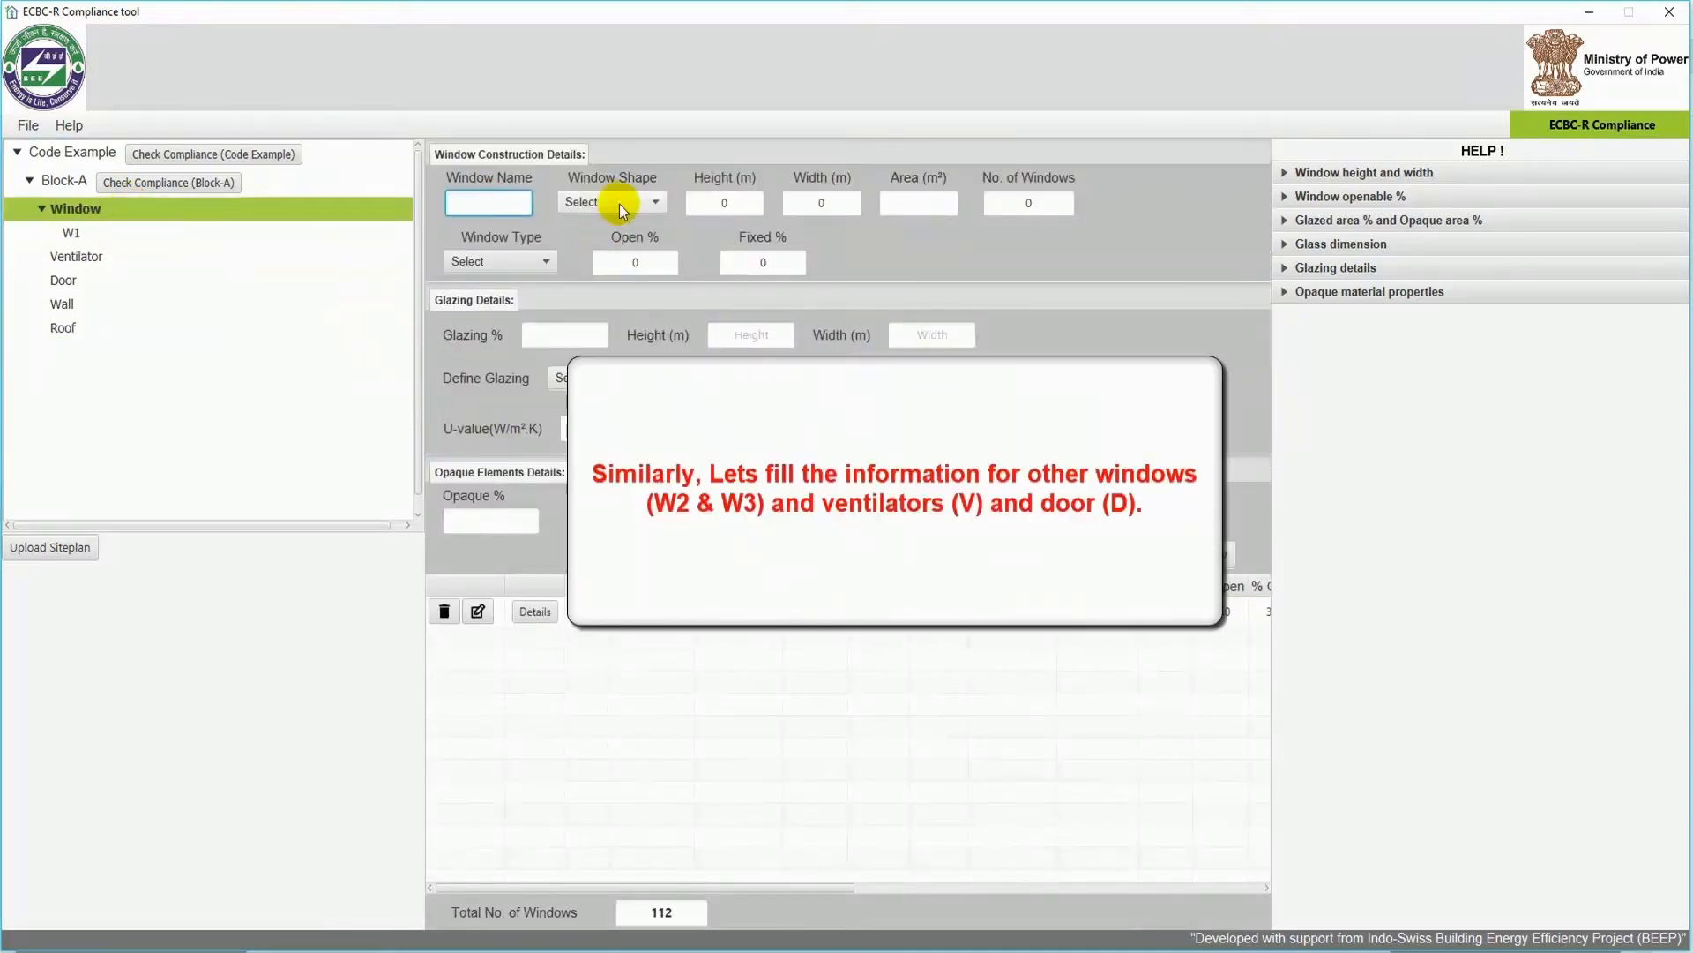
text(W2)
click(621, 203)
click(608, 248)
double_click(725, 203)
text(1.3)
double_click(822, 203)
text(0.8)
double_click(635, 262)
text(90)
Set W2's glazing to 34 %, define its glazing and opaque elements, and add the window to the table.
click(565, 335)
text(34)
click(747, 334)
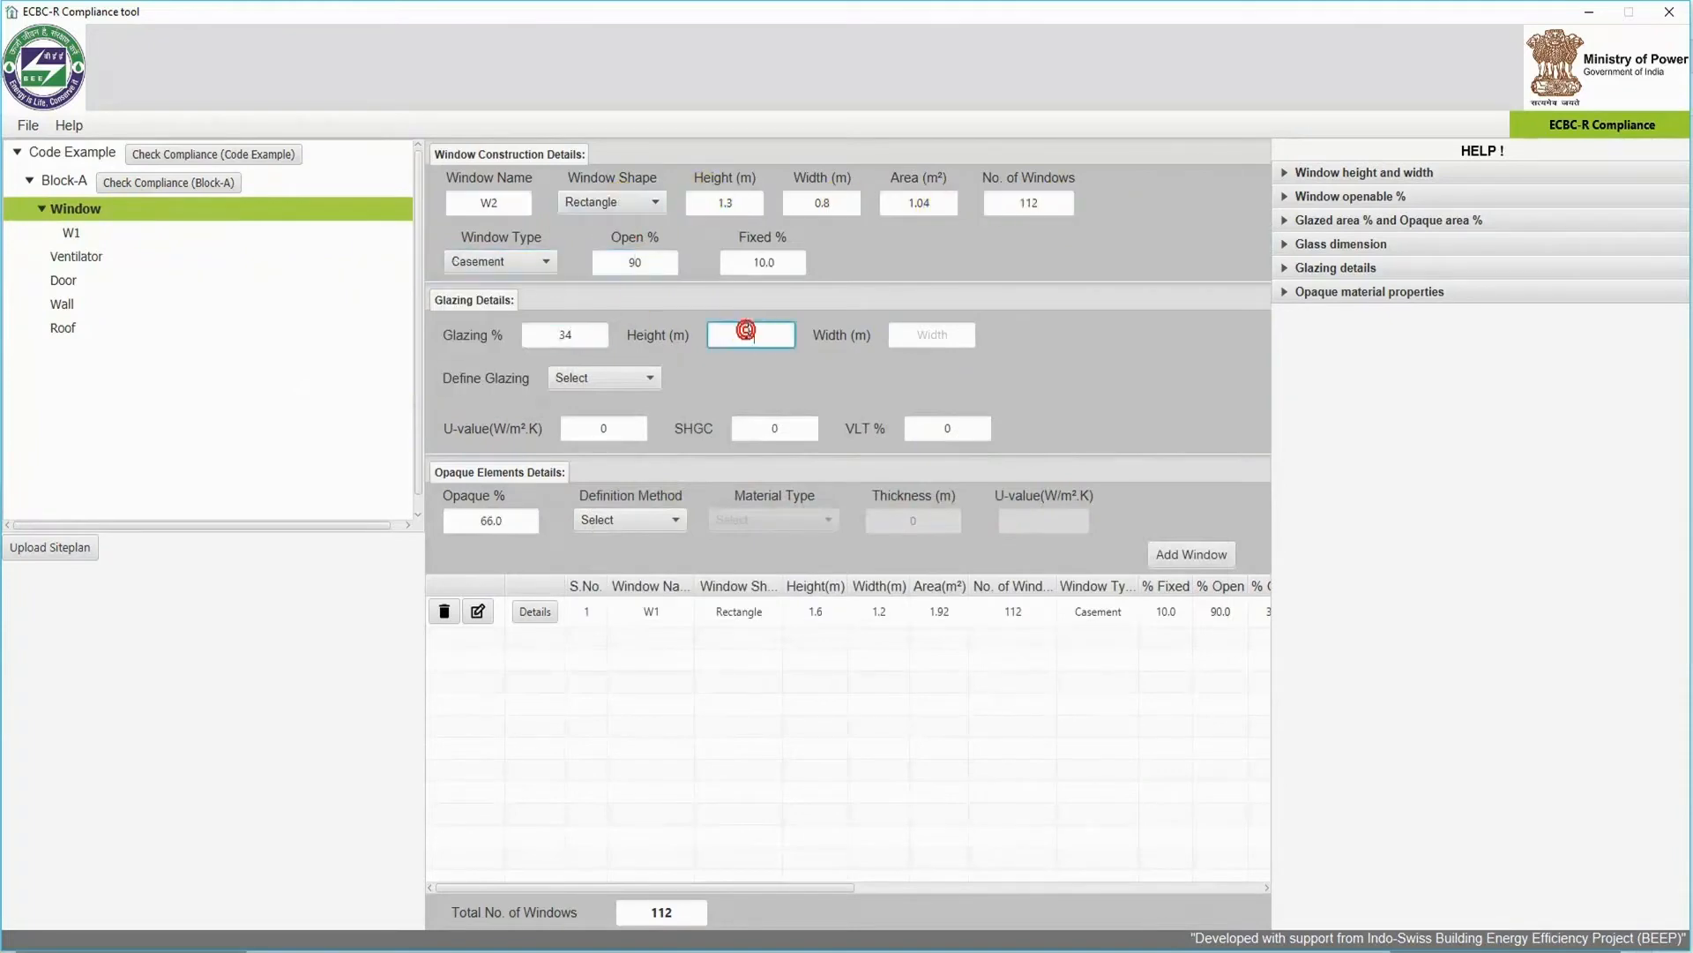
click(604, 377)
click(630, 519)
click(605, 564)
click(1191, 554)
Open window W2's shading details and set 28 shaded north windows with an overhang and both side fins.
click(535, 644)
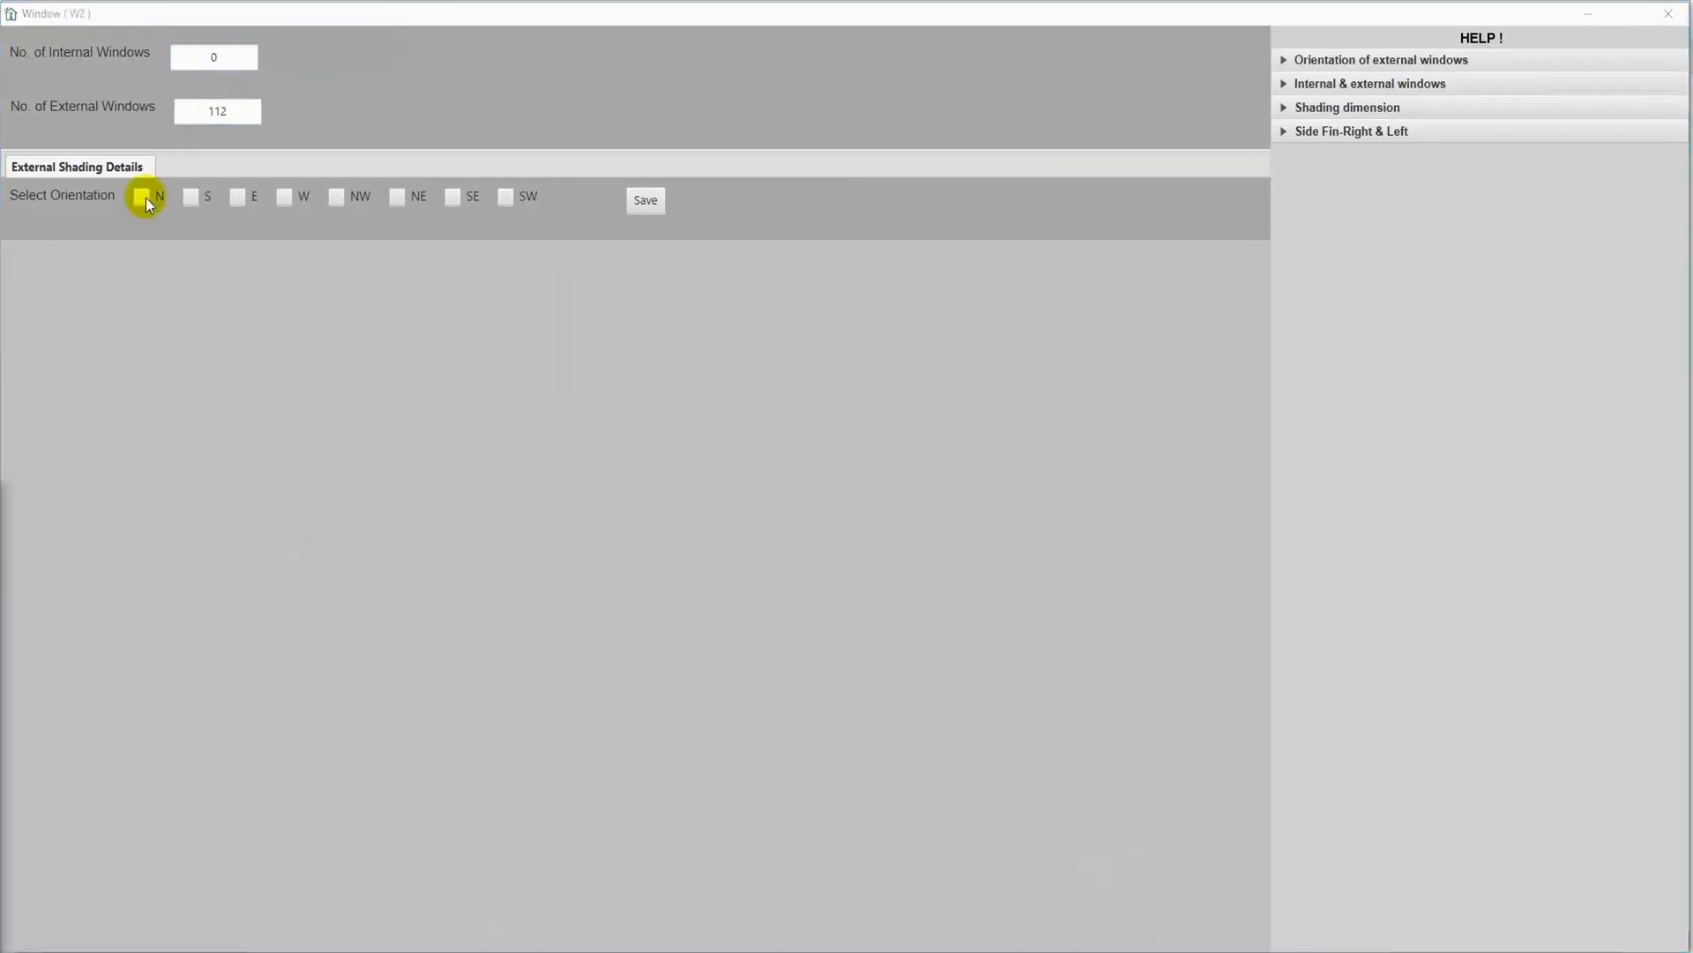
click(142, 196)
text(28)
click(217, 411)
click(396, 332)
click(693, 332)
click(991, 332)
Set the north overhang to 1.1 m depth and 0.43 m distance, fins to 1.1 m depth with 0.8 m left and 1.75 m right distances, and add the entry.
drag(374, 414, 332, 416)
text(1.1)
drag(514, 410, 481, 410)
text(0.43)
drag(679, 414, 647, 417)
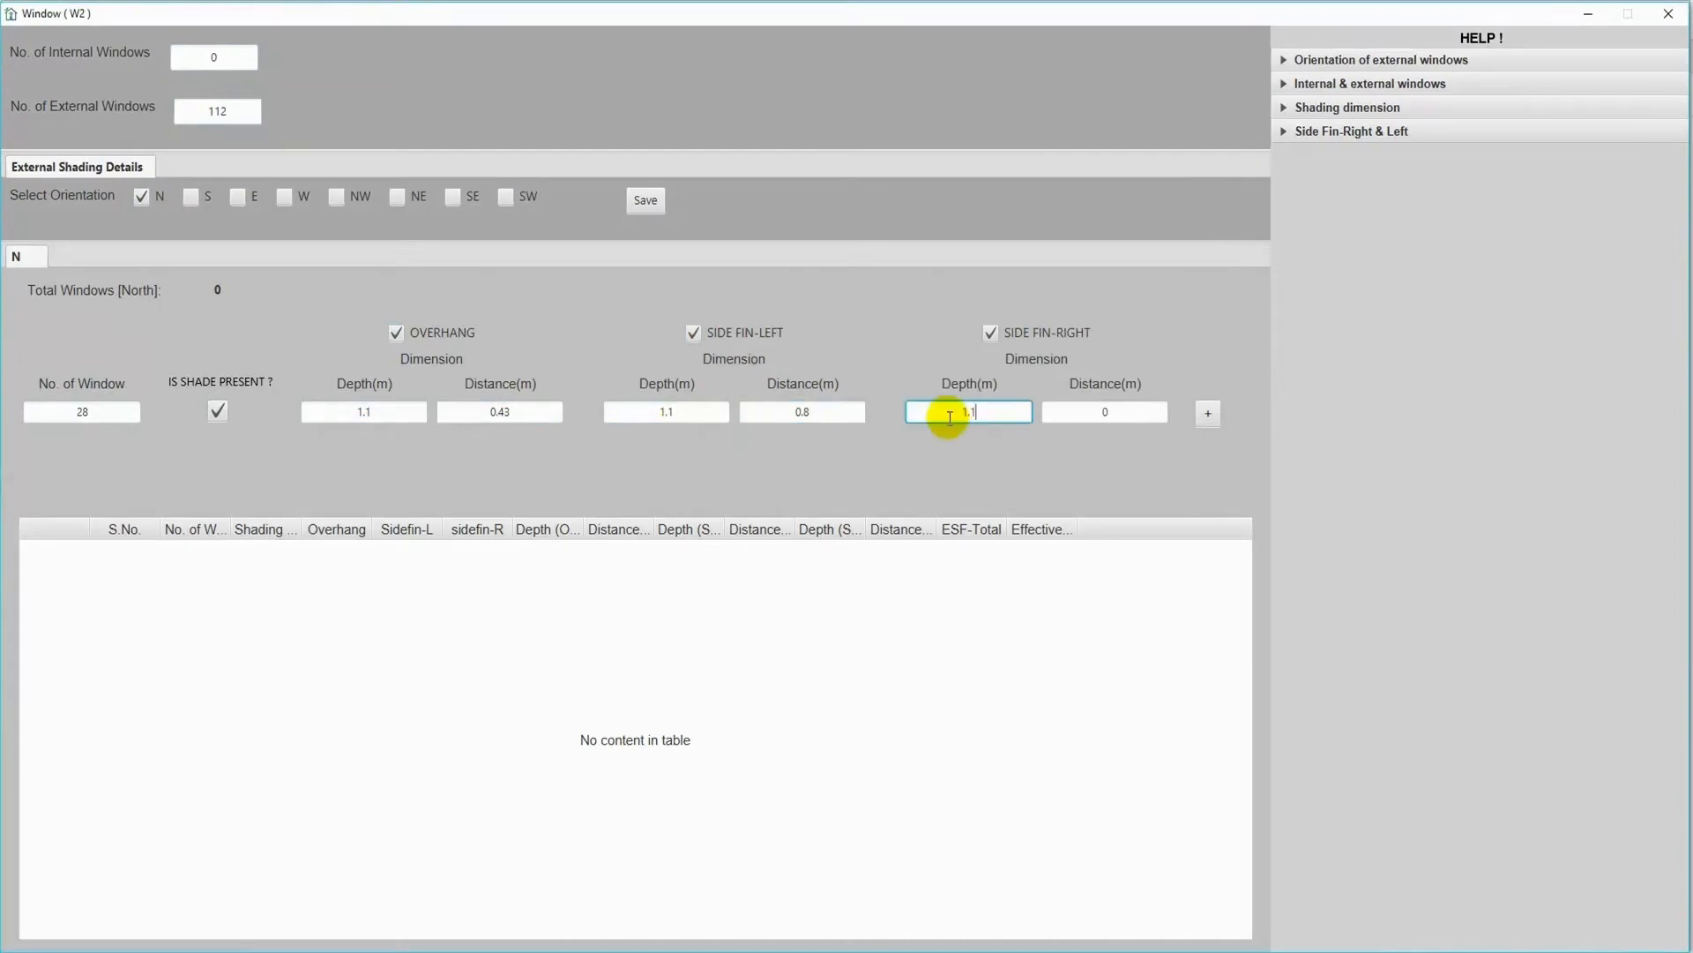
click(1208, 414)
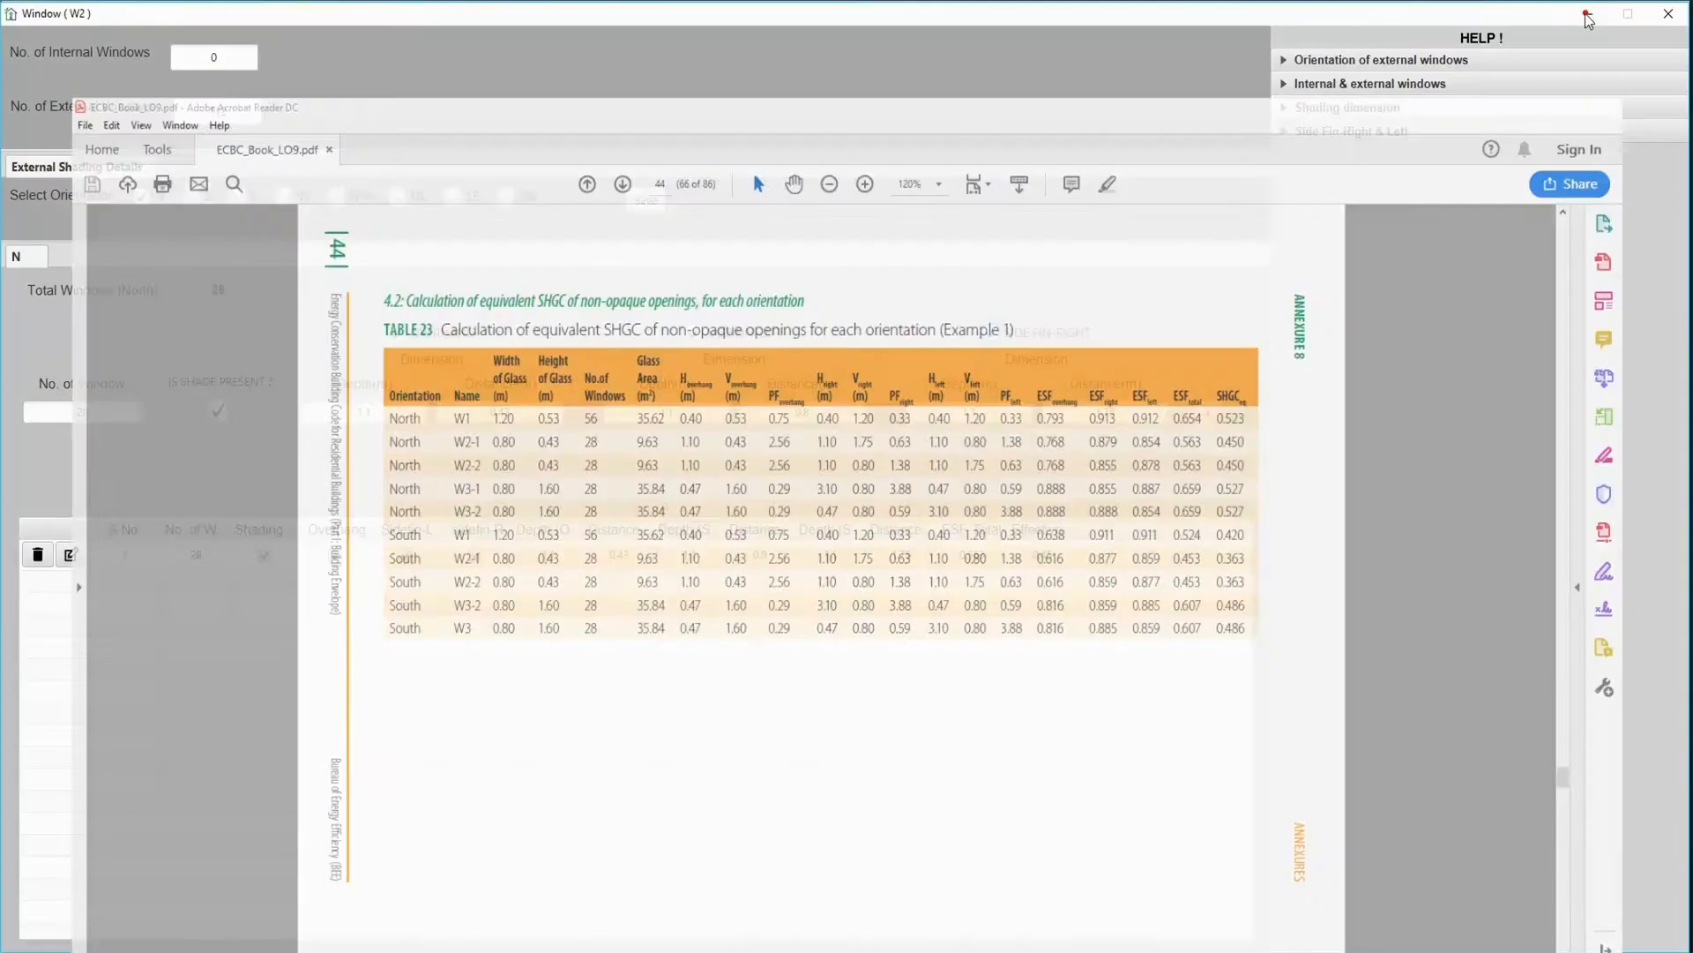
Add a second north shading entry for W2 with 1.75 m left fin distance and 0.8 m right fin distance.
drag(838, 415, 806, 415)
text(1.75)
drag(1156, 416, 1126, 427)
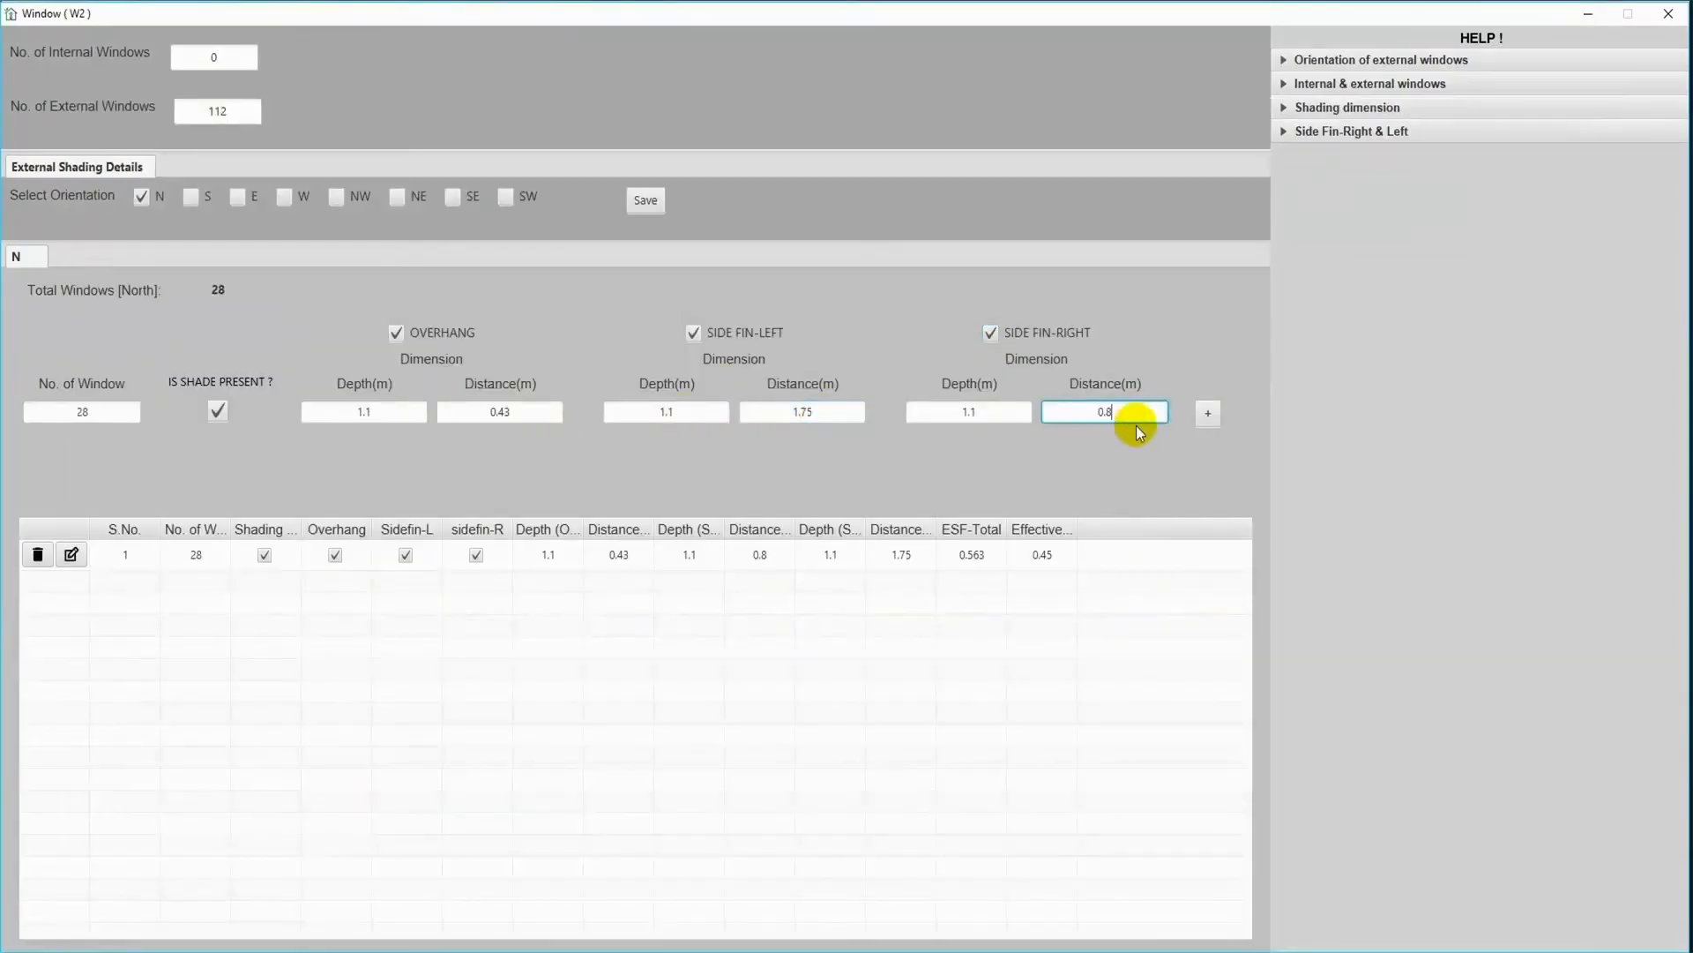
text(0.8)
click(1209, 414)
Include the south orientation for W2 with 28 shaded windows, an overhang and both side fins.
click(191, 196)
click(645, 200)
click(14, 257)
click(72, 412)
text(28)
click(217, 411)
click(400, 336)
click(695, 335)
click(994, 337)
Add W2's south shading: overhang 1.1 m deep at 0.43 m, fins 1.1 m deep at 0.8 m left and 1.75 m right.
drag(376, 413, 354, 414)
text(1.1)
click(514, 413)
text(.43)
drag(679, 414, 658, 415)
click(969, 412)
text(1.1)
click(1113, 412)
text(1.75)
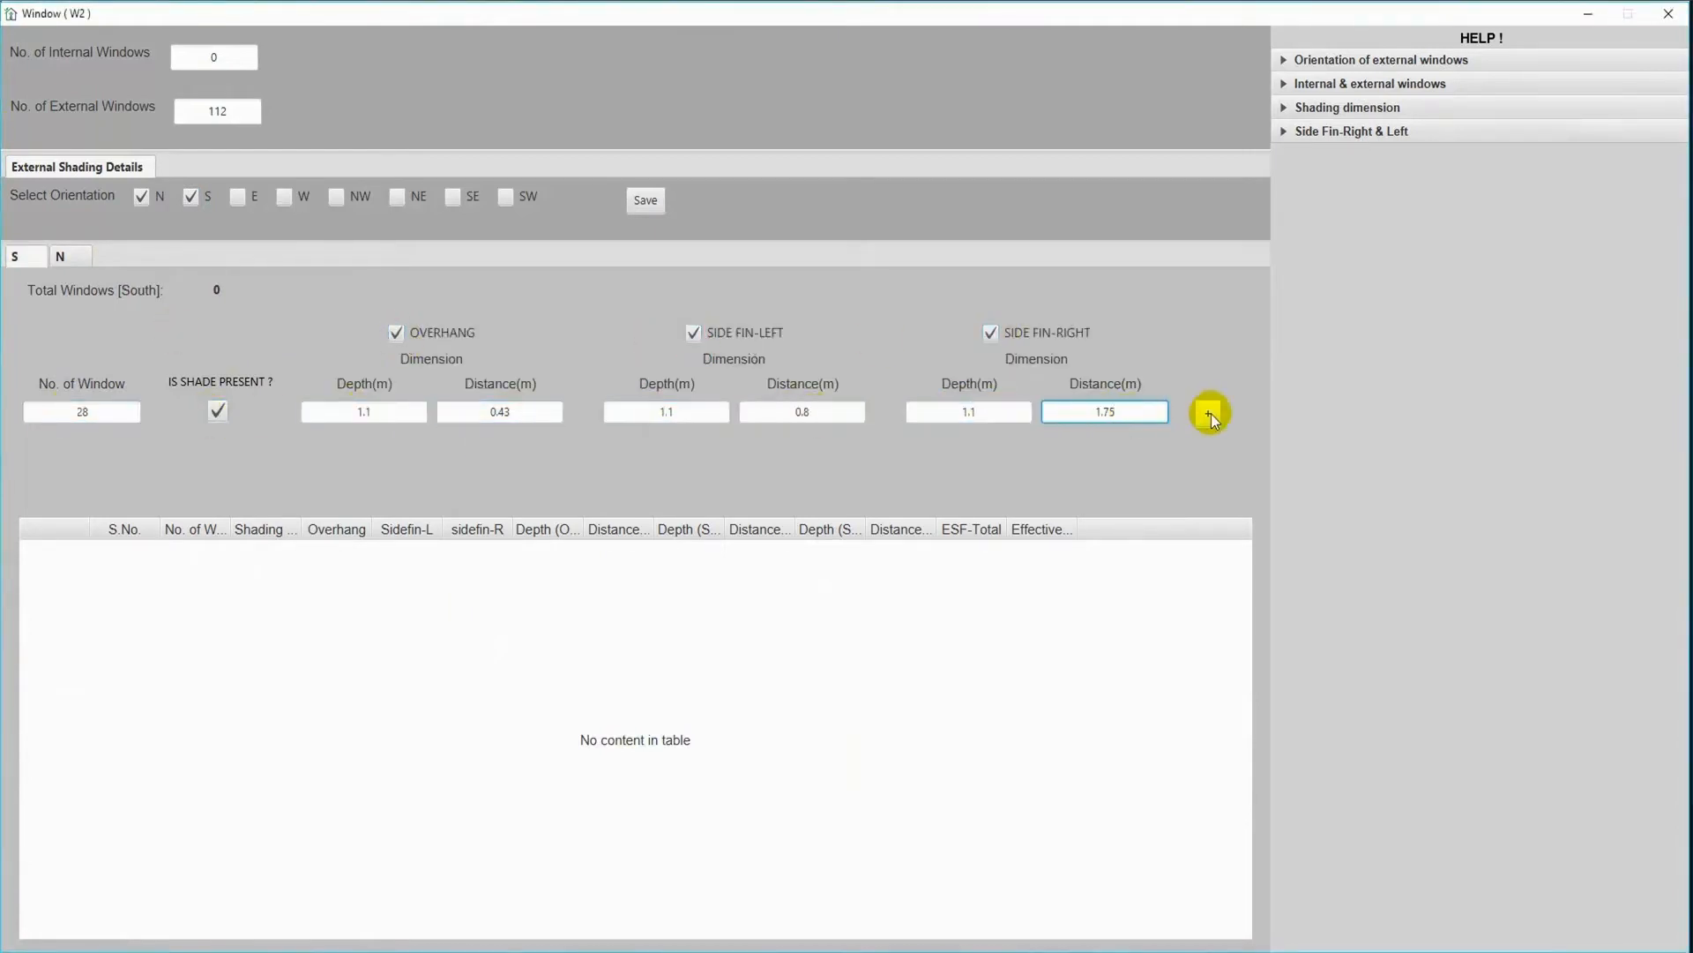
click(1208, 412)
Add a second south shading entry for W2 with an overhang, left fin distance 1.75 m and right fin distance 0.8 m.
click(217, 411)
click(399, 336)
click(695, 335)
click(994, 337)
drag(815, 413, 769, 416)
text(1.750.8)
click(1209, 412)
Start window W3 as a rectangular casement, 1.6 m high and 0.8 m wide, with 112 windows and 90 % openable.
click(479, 204)
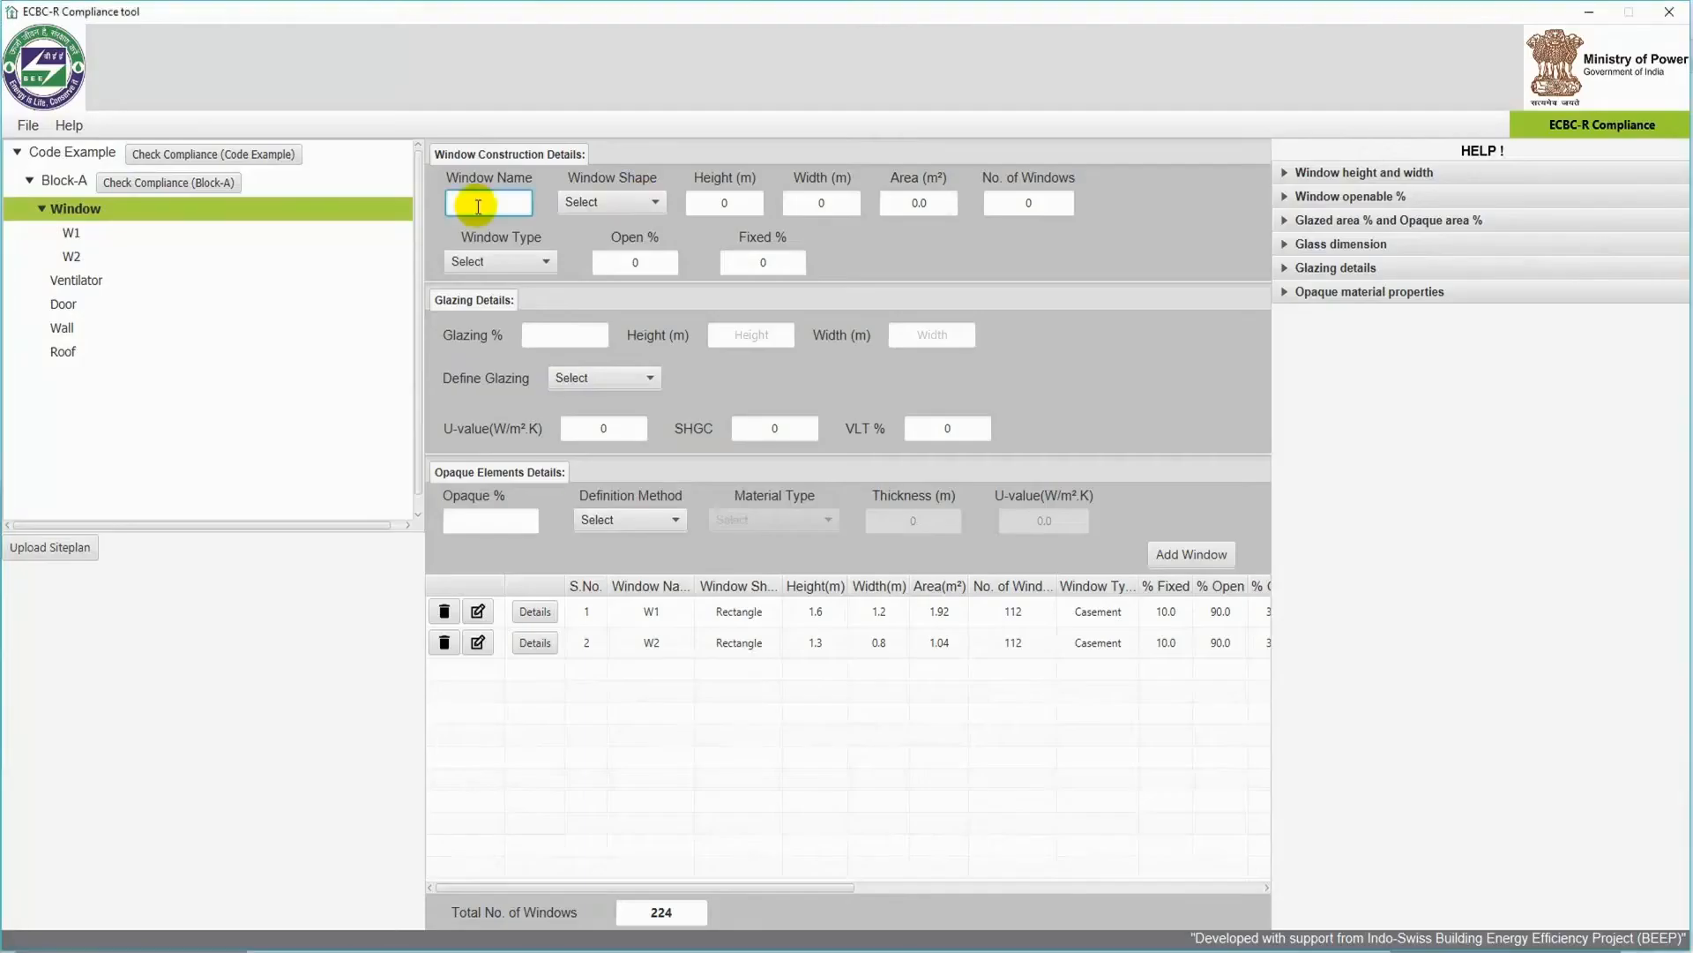
text(W3)
click(612, 203)
click(623, 244)
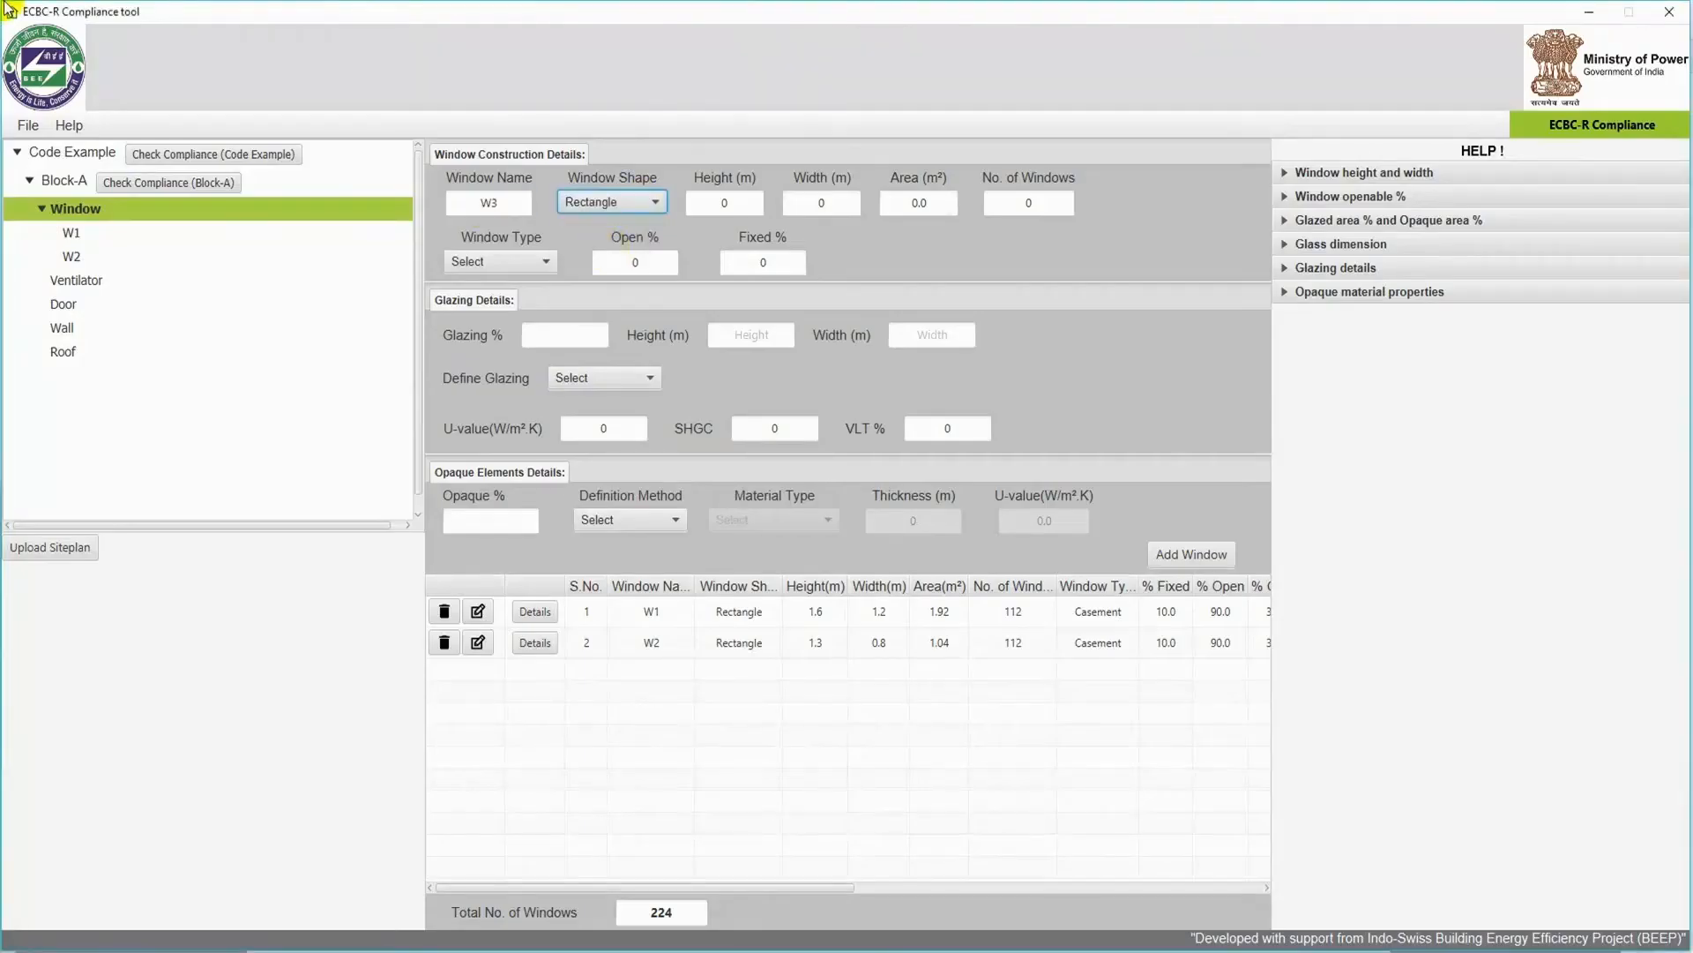
drag(739, 205, 703, 207)
text(1.6)
drag(836, 204, 799, 205)
text(0.8)
drag(1042, 205, 1014, 206)
text(112)
click(501, 262)
click(483, 305)
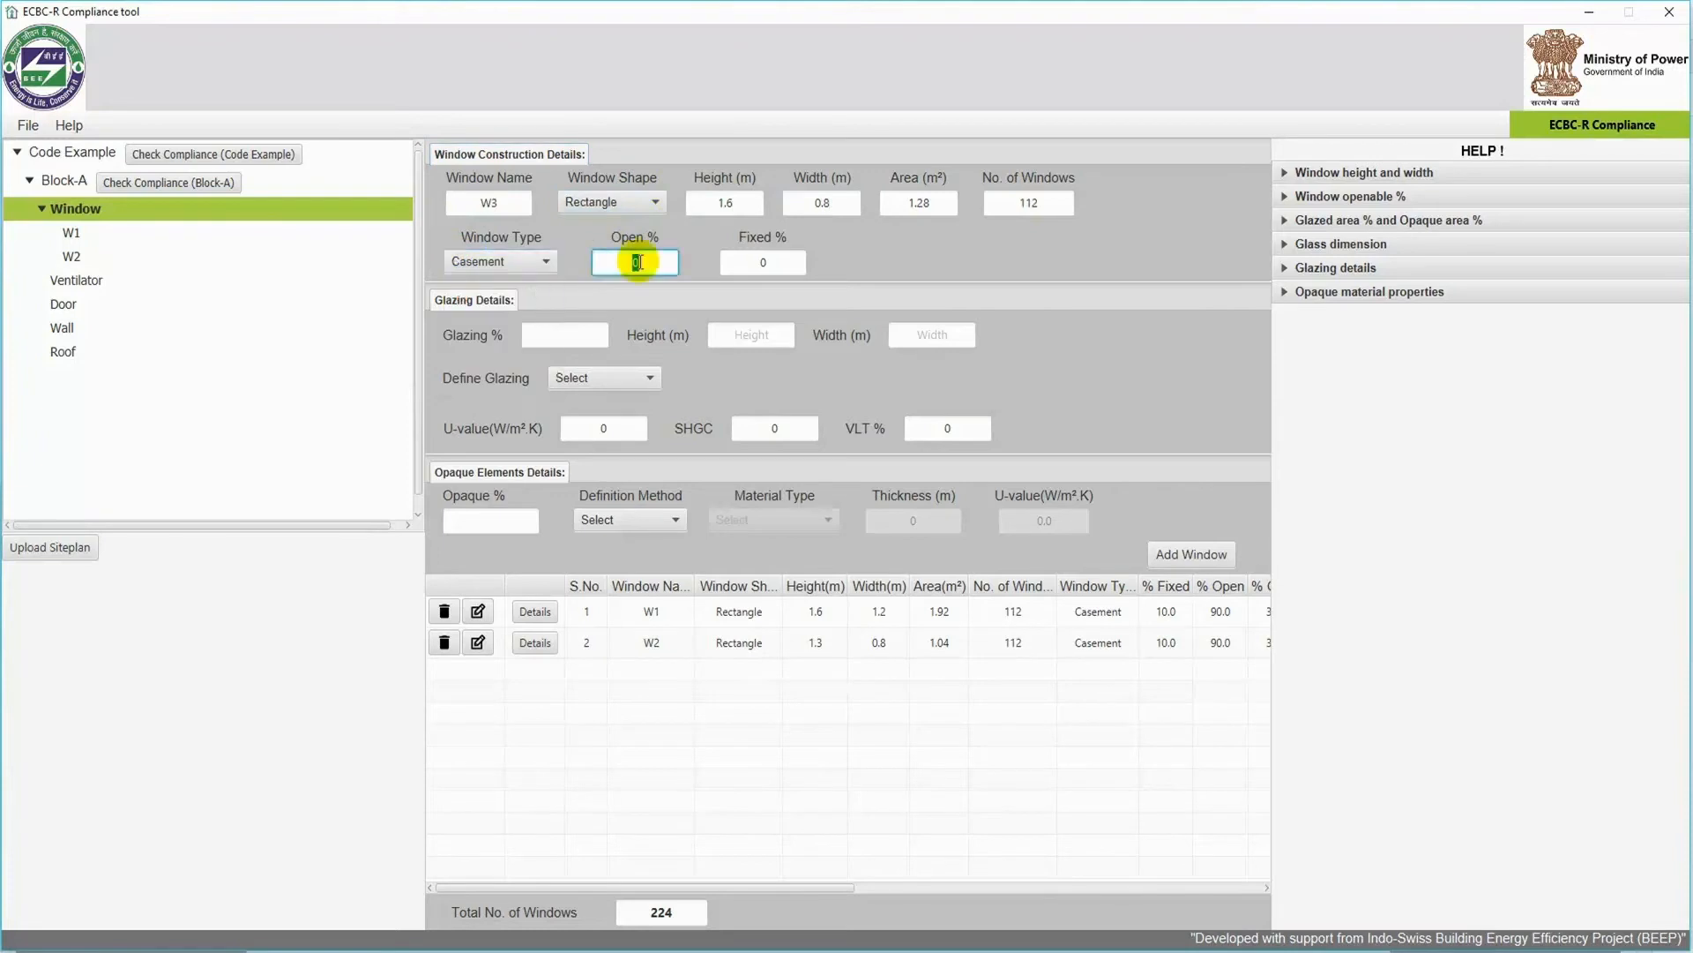
Set W3's glazing to 100 %, 1.6 m high and 0.8 m wide, as single glazing by material, and add the window to the table.
text(1.6)
click(915, 346)
text(0.8)
click(605, 378)
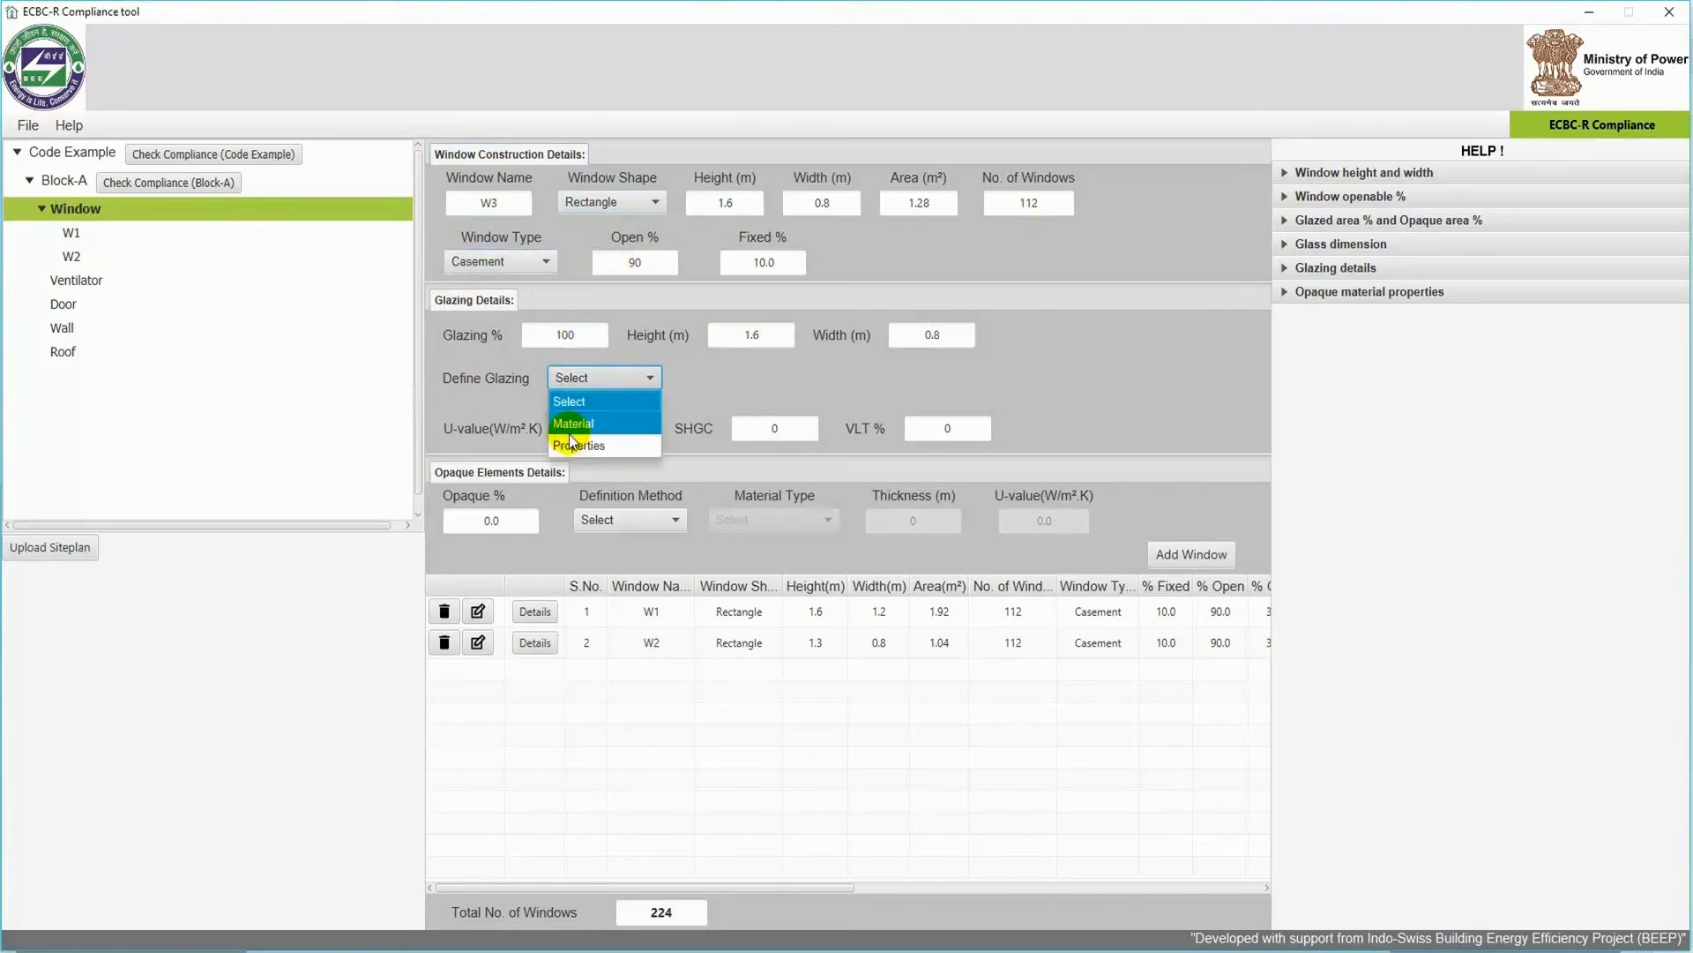
click(569, 424)
click(750, 379)
click(725, 425)
click(607, 519)
click(1173, 557)
Open W3's shading details with 112 external windows and set 28 shaded north windows with an overhang and both side fins.
click(531, 674)
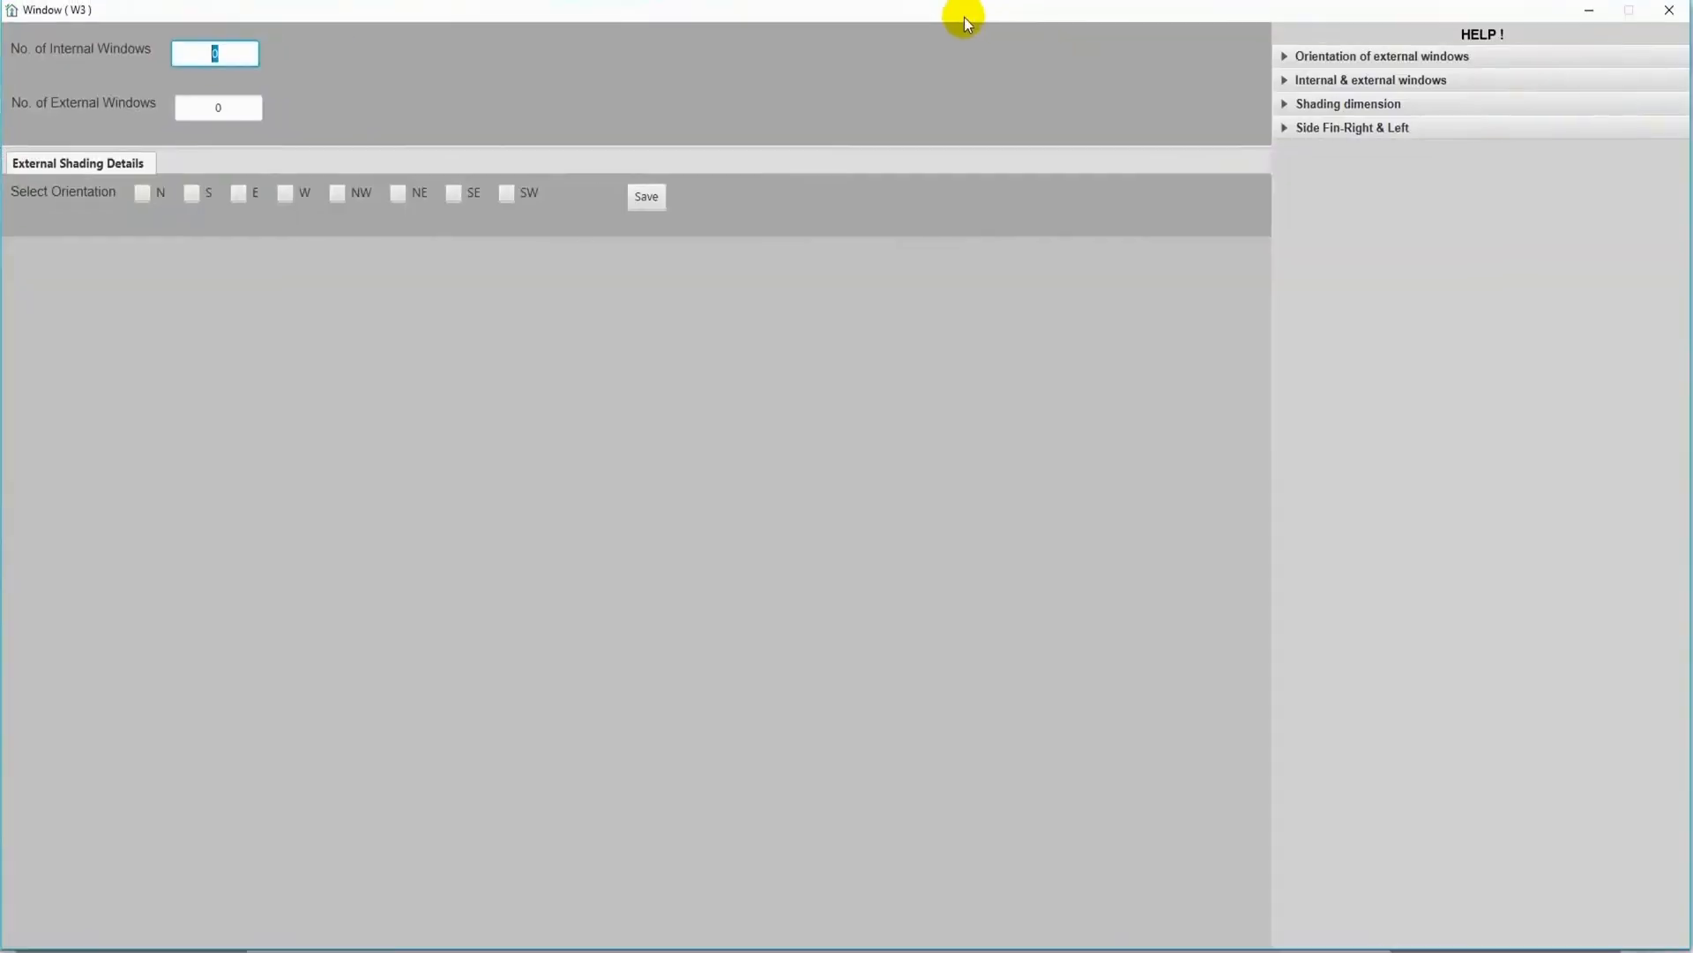
click(144, 195)
click(110, 412)
text(28)
click(220, 410)
click(399, 331)
click(696, 331)
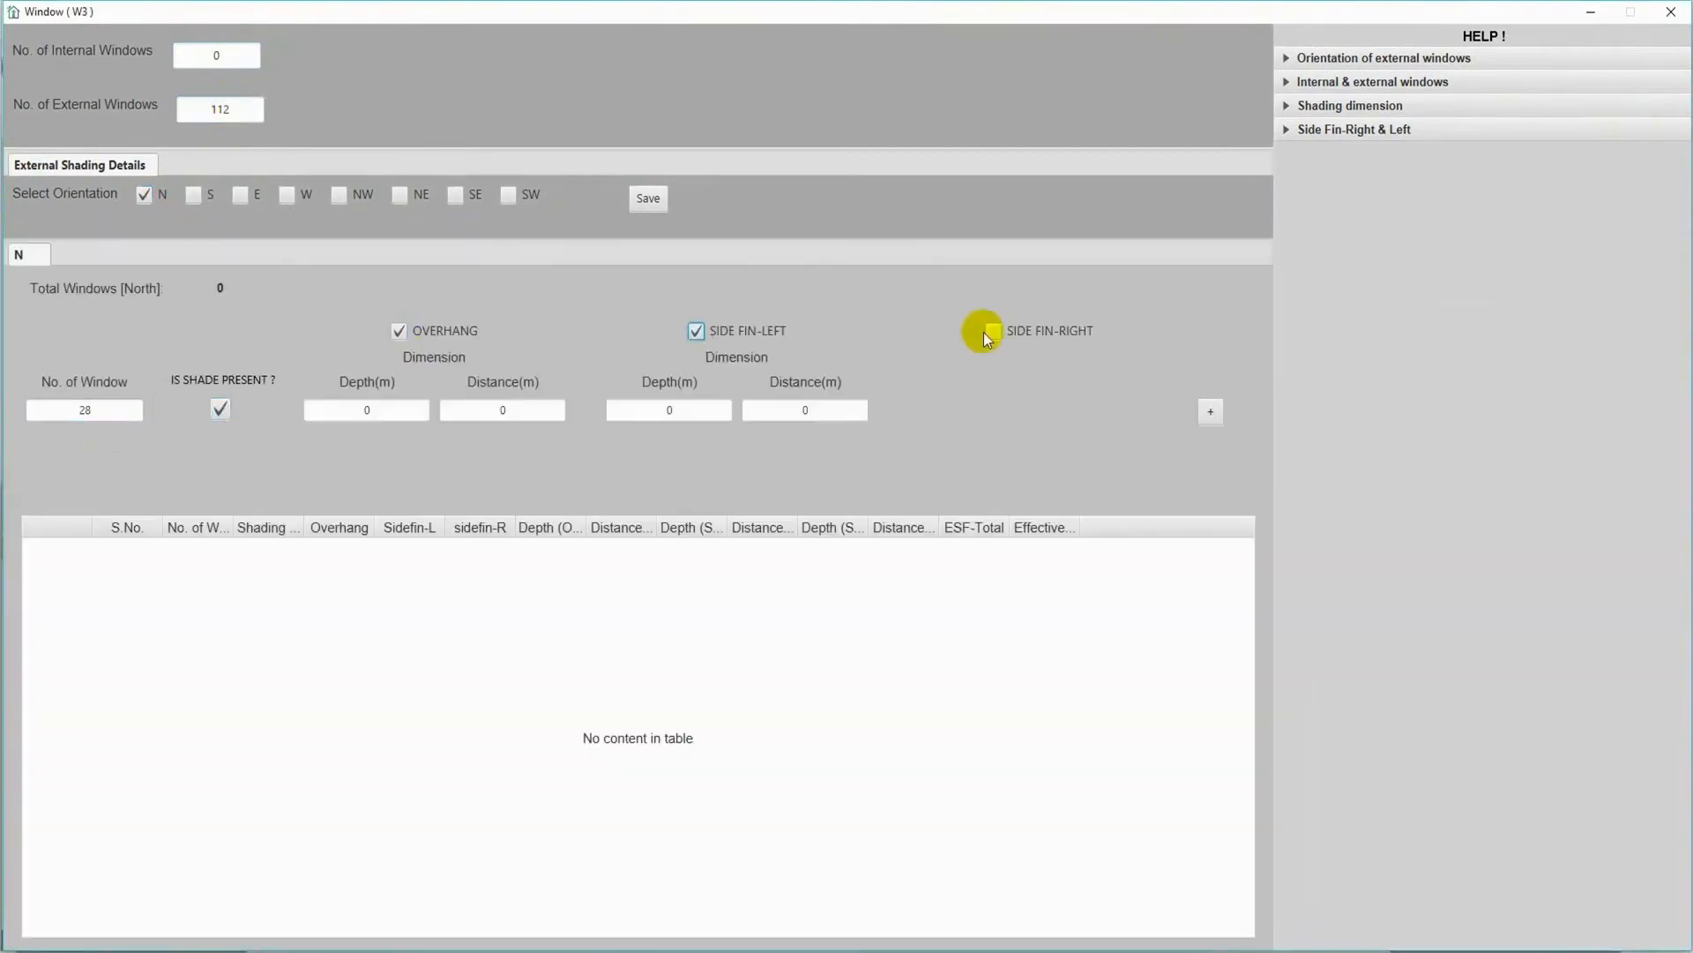
click(992, 332)
Add W3's north shading: overhang 0.47 m deep at 1.6 m, left fin 0.47 m and right fin 3.1 m deep, both at 0.8 m.
click(379, 411)
text(.47)
click(507, 407)
text(.8)
drag(992, 411, 938, 415)
text(3.1)
click(1120, 411)
text(.8)
click(1211, 412)
Add a second north shading entry for W3 with the left fin 3.1 m deep and the right fin 0.47 m deep.
click(400, 332)
click(697, 332)
click(1211, 411)
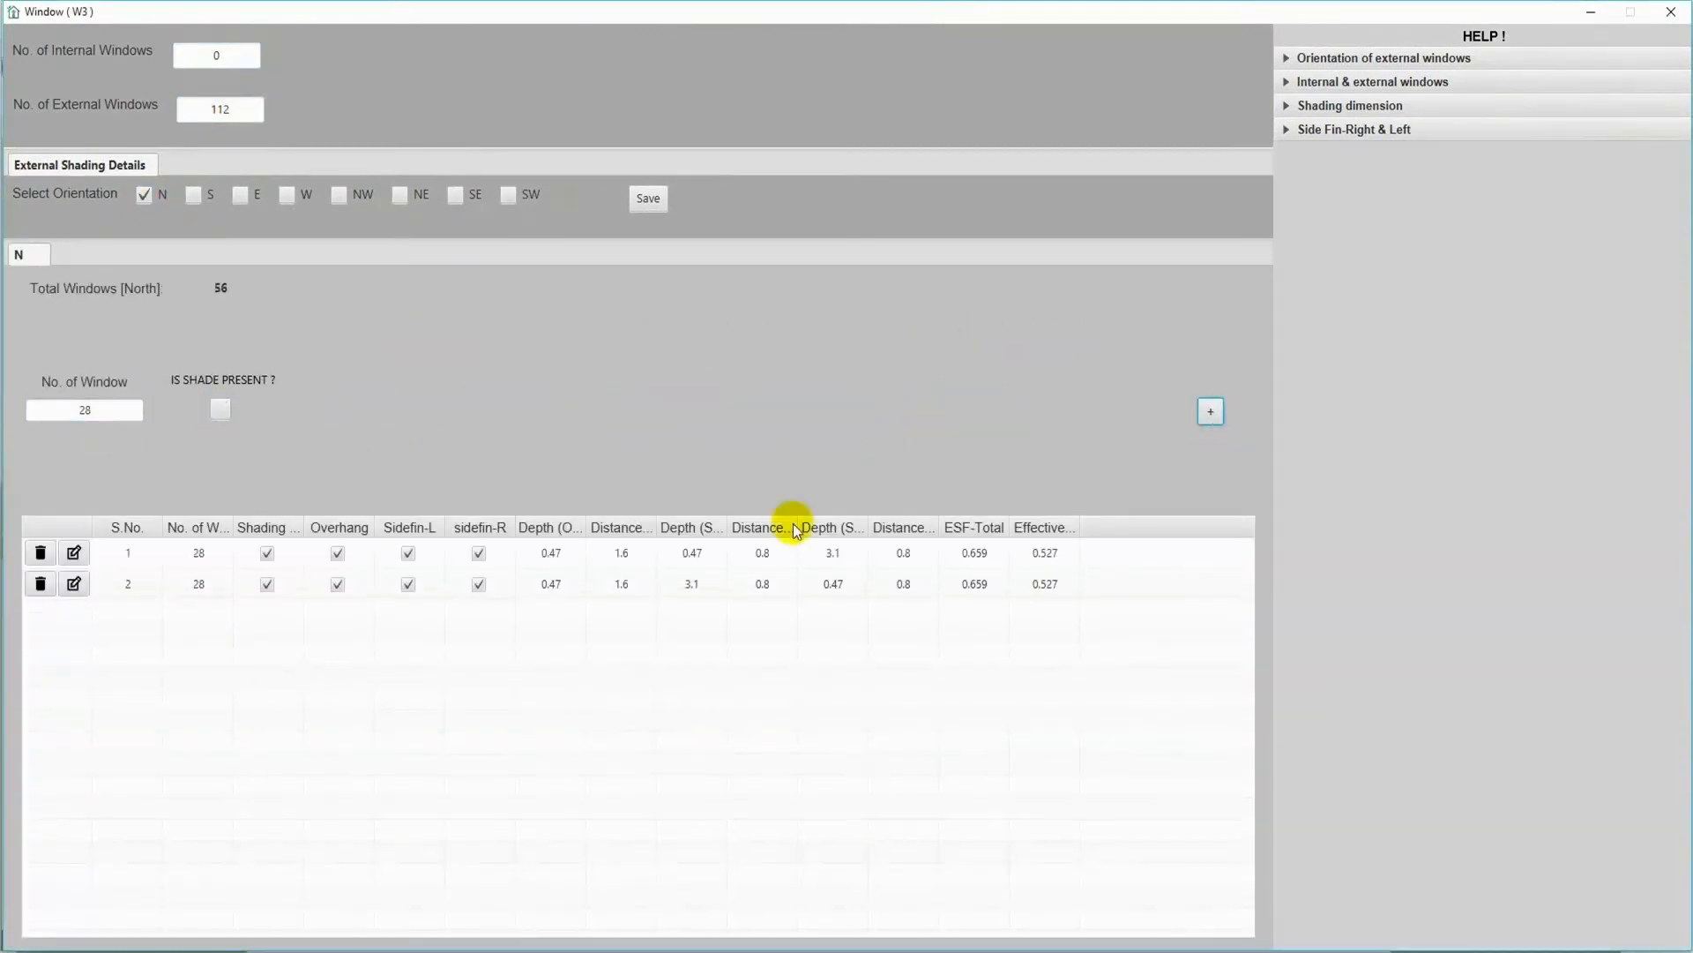
Include the south orientation for W3 with 28 shaded windows, an overhang and both side fins.
click(193, 195)
click(84, 410)
text(28)
click(220, 408)
click(400, 332)
click(697, 332)
click(993, 331)
Add W3's south shading: overhang 0.47 m deep at 1.6 m, left fin 0.47 m and right fin 3.1 m deep, both at 0.8 m.
click(384, 411)
text(.47)
double_click(504, 410)
text(1.6)
click(683, 411)
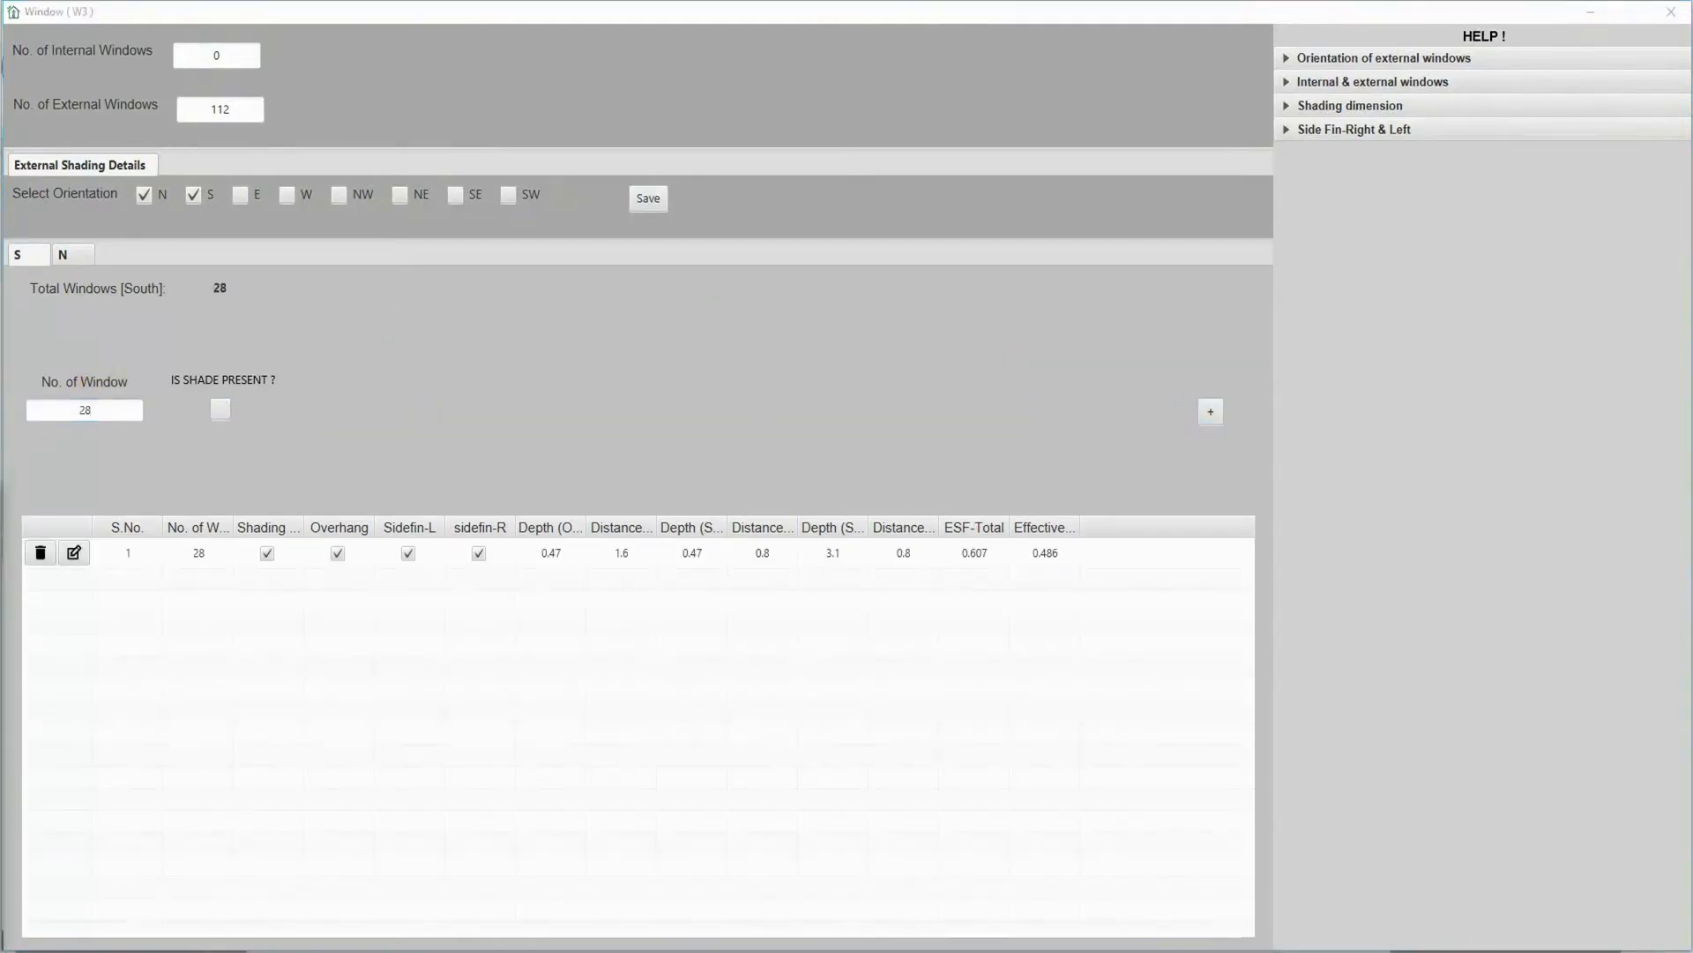
Add a second south entry for W3 with left fin depth 3.1 m and right fin depth 0.47 m, and save the shading details.
click(221, 408)
click(993, 331)
double_click(675, 411)
text(3.1)
double_click(941, 412)
click(1211, 411)
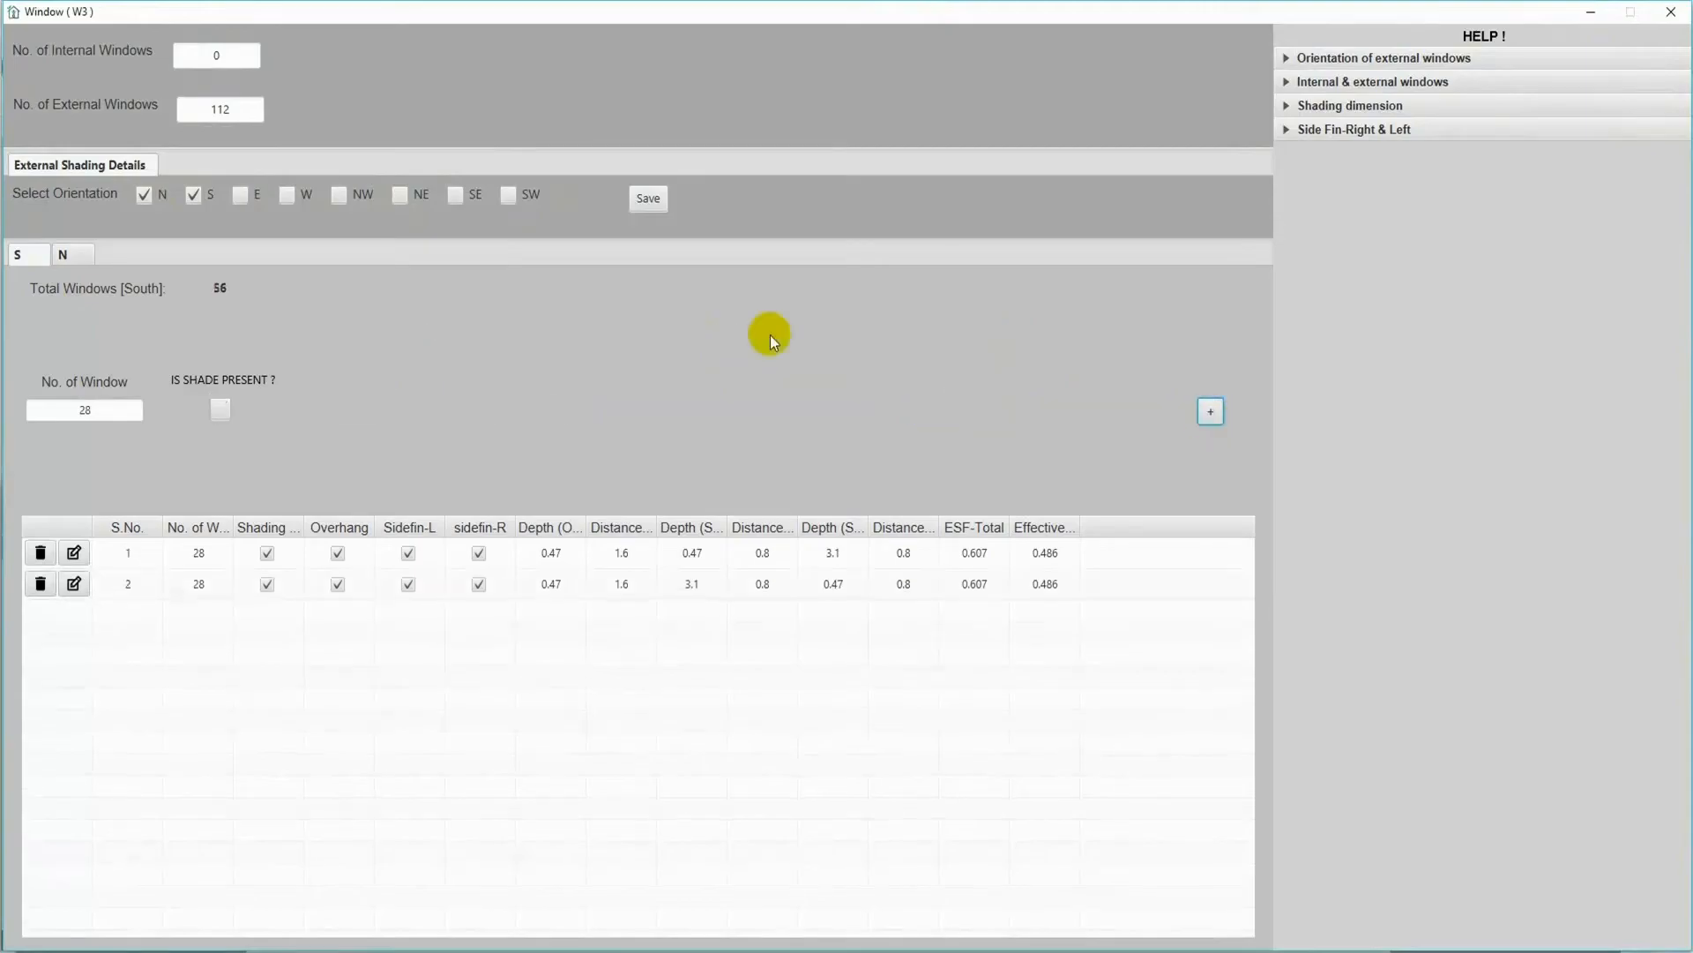
click(633, 203)
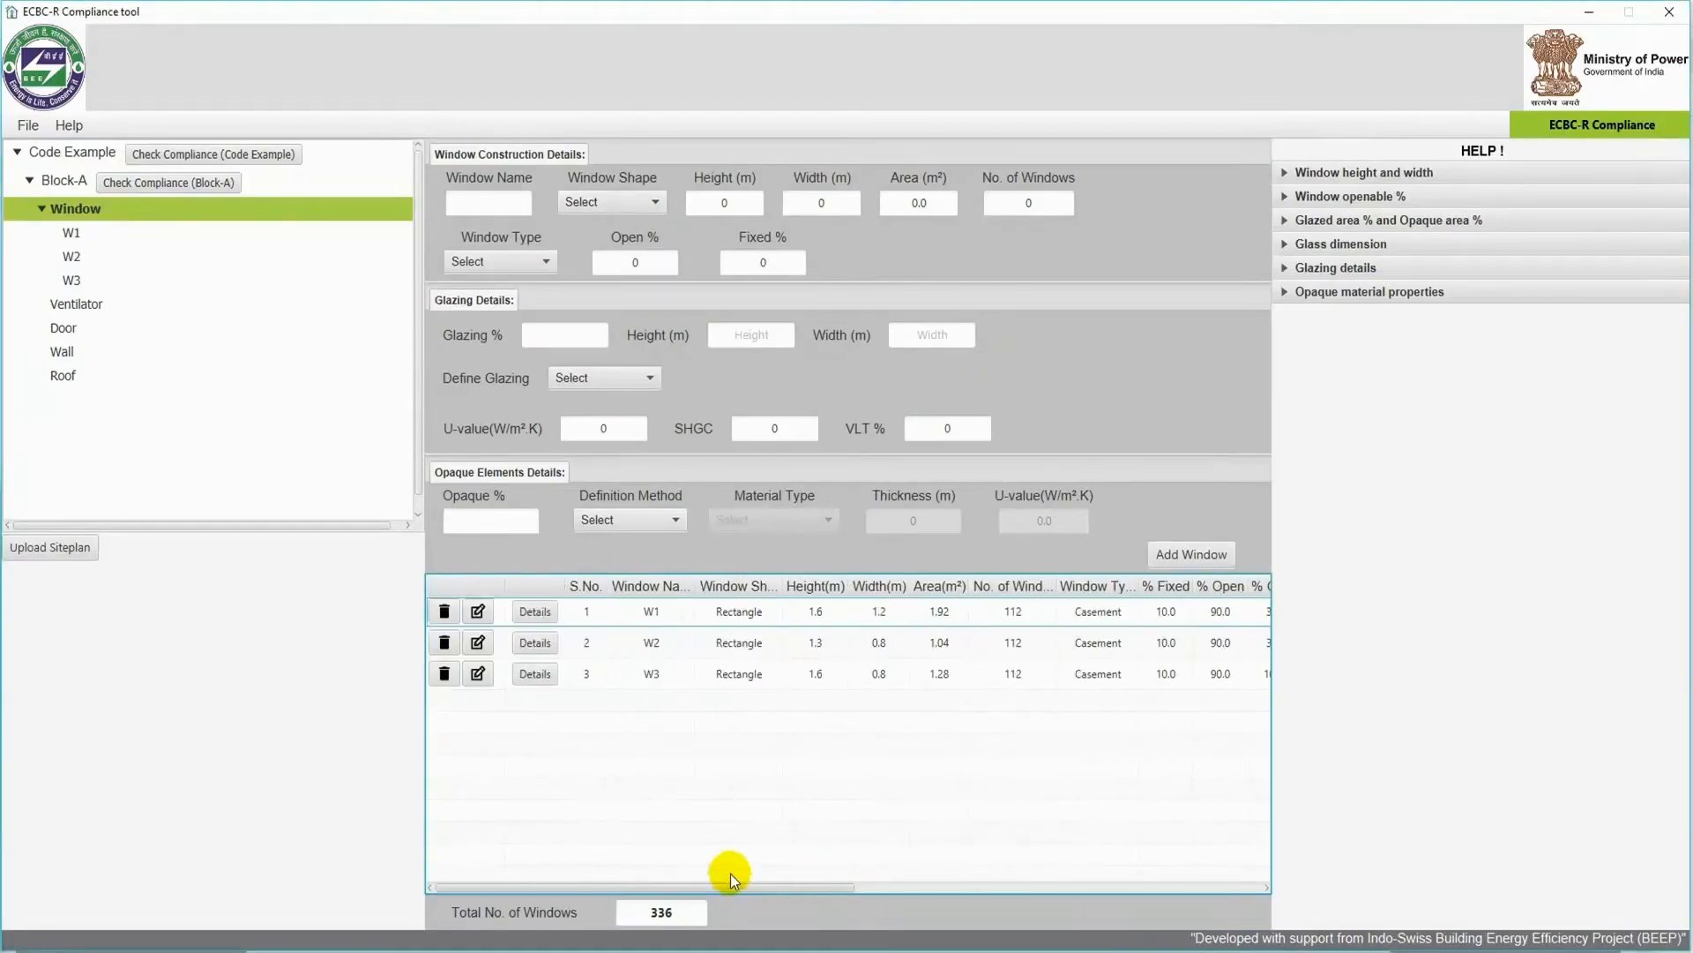
Start ventilator V1 as a rectangular casement, 0.4 m high and 0.65 m wide, with 224 ventilators and 90 % openable.
click(129, 300)
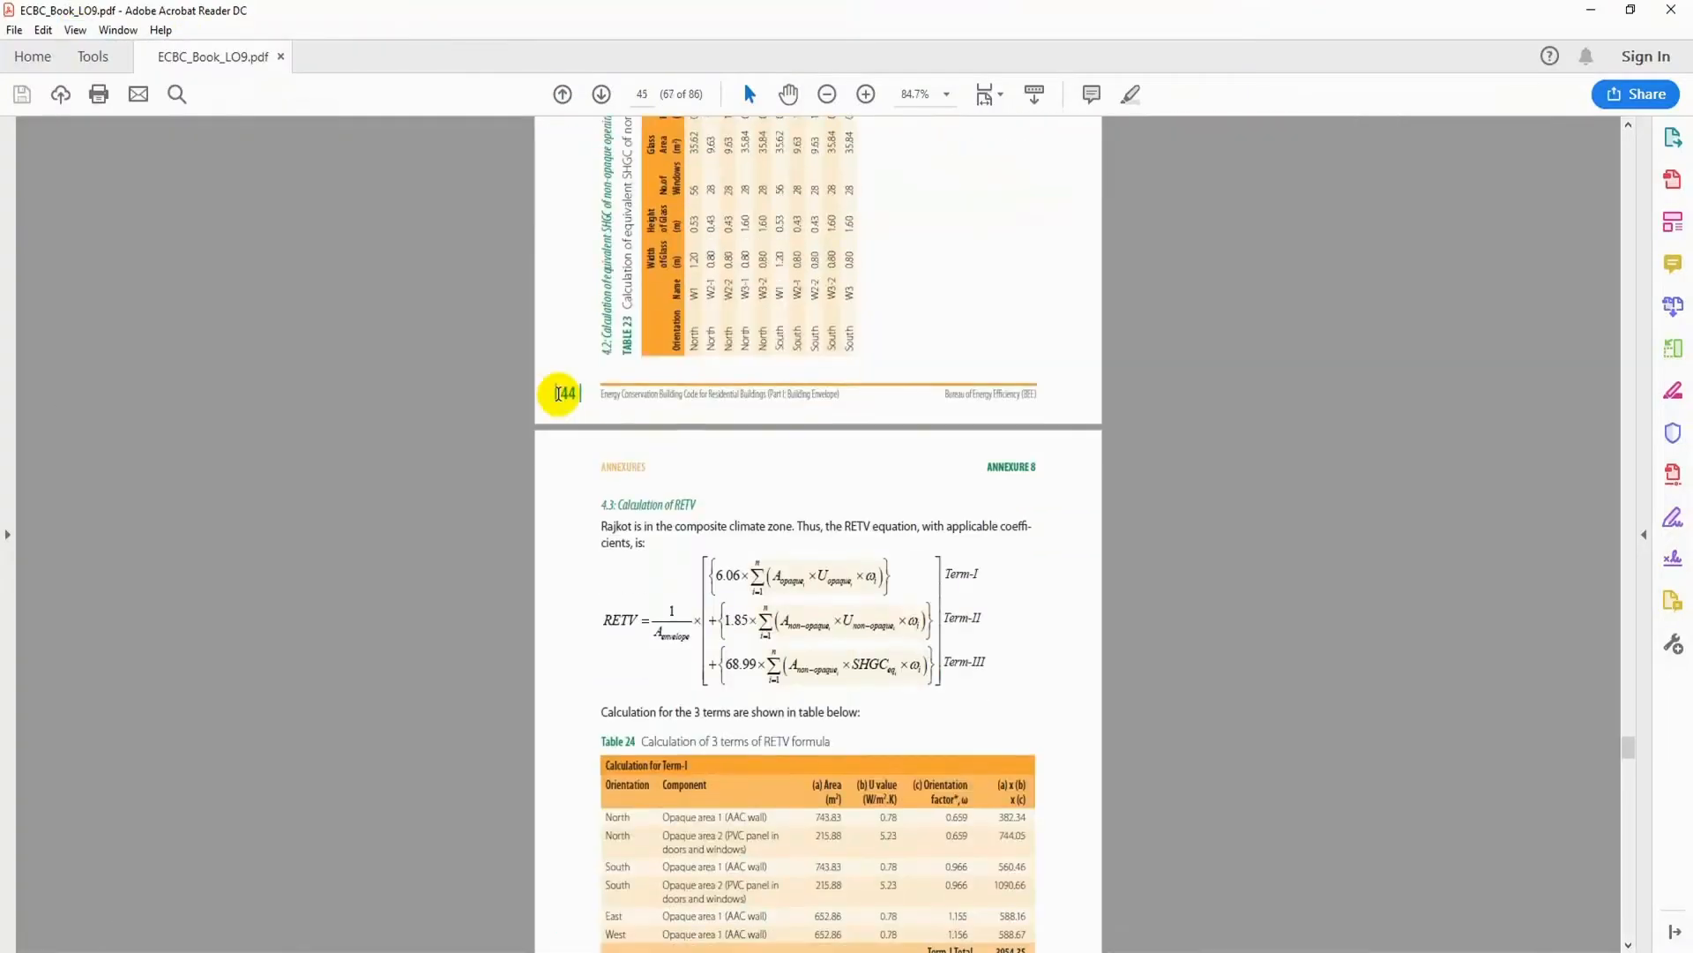
scroll(559, 399, up, 5)
scroll(560, 399, down, 10)
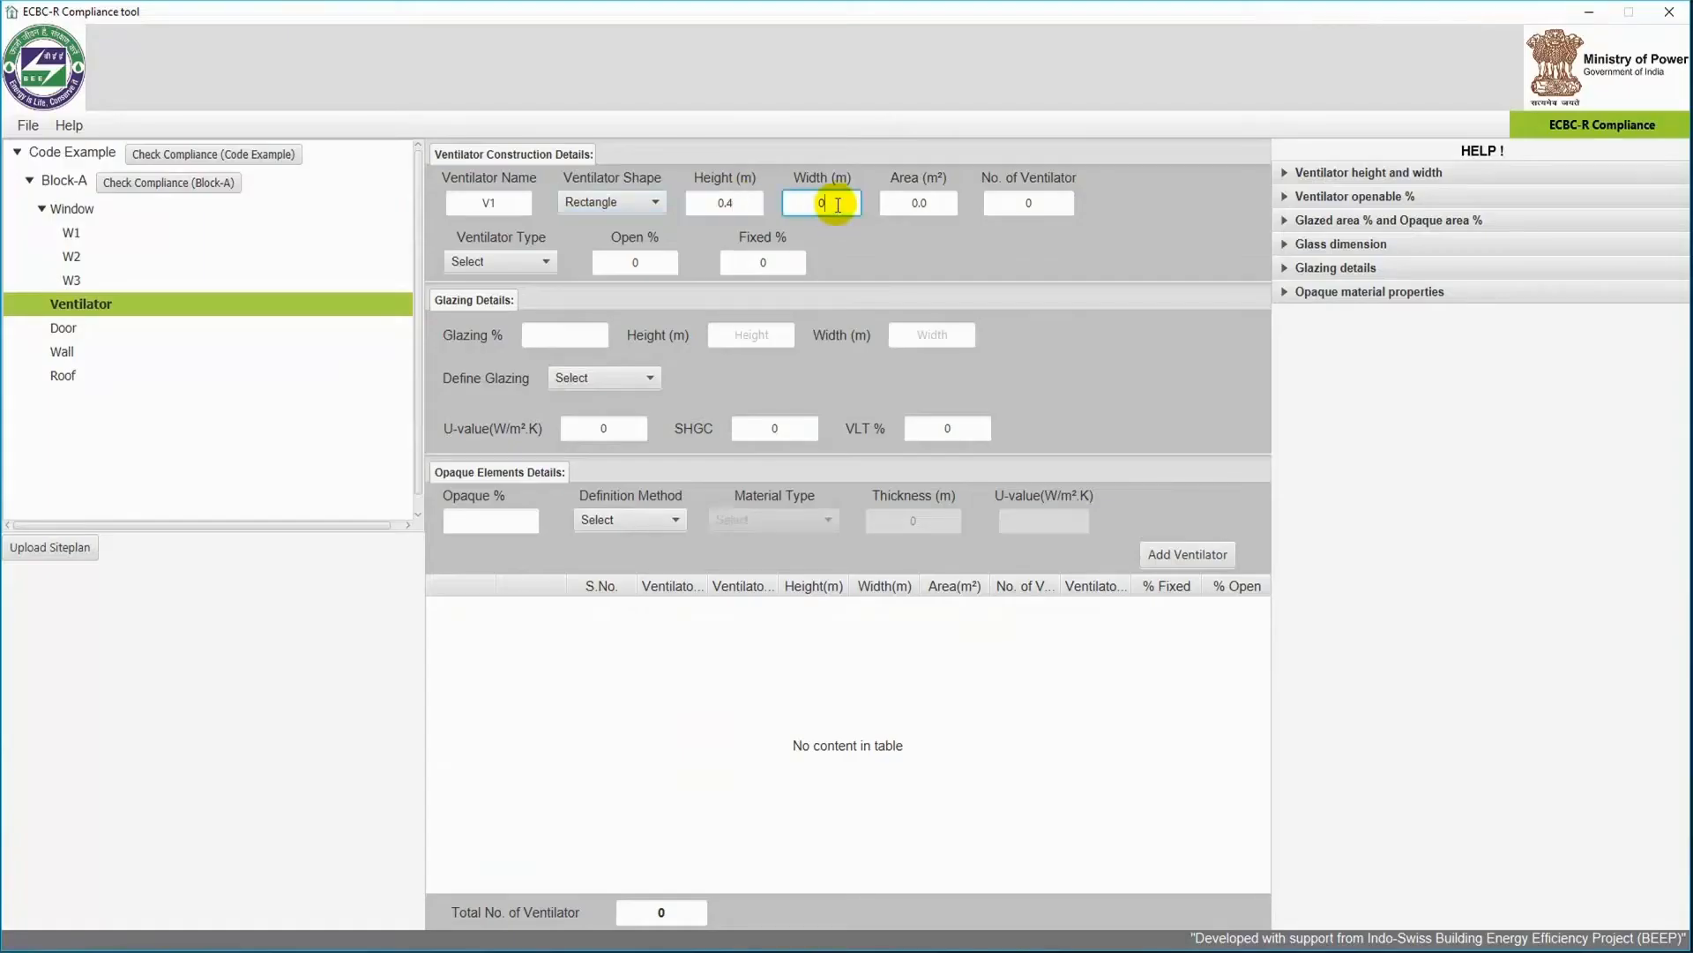
click(483, 262)
click(484, 308)
click(635, 262)
text(90)
Set V1's glazing to 100 % single glazing, 0.4 m high and 0.65 m wide, add the ventilator and open its details.
click(558, 336)
text(100)
click(751, 335)
text(0.4)
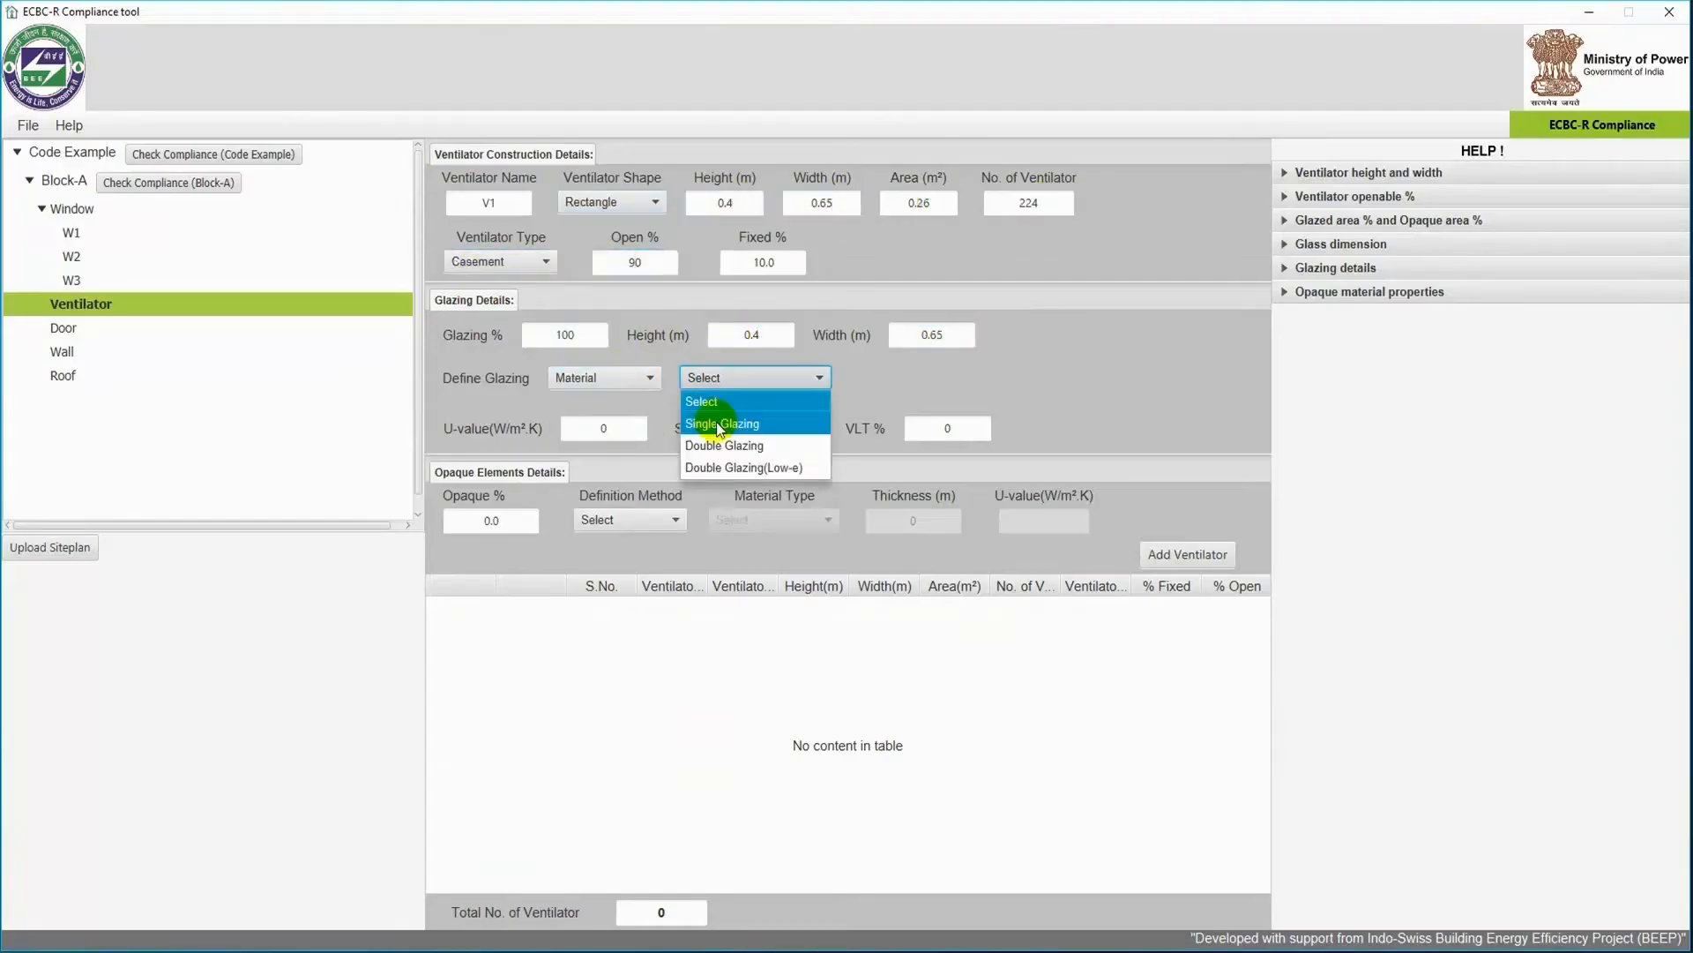
click(1151, 557)
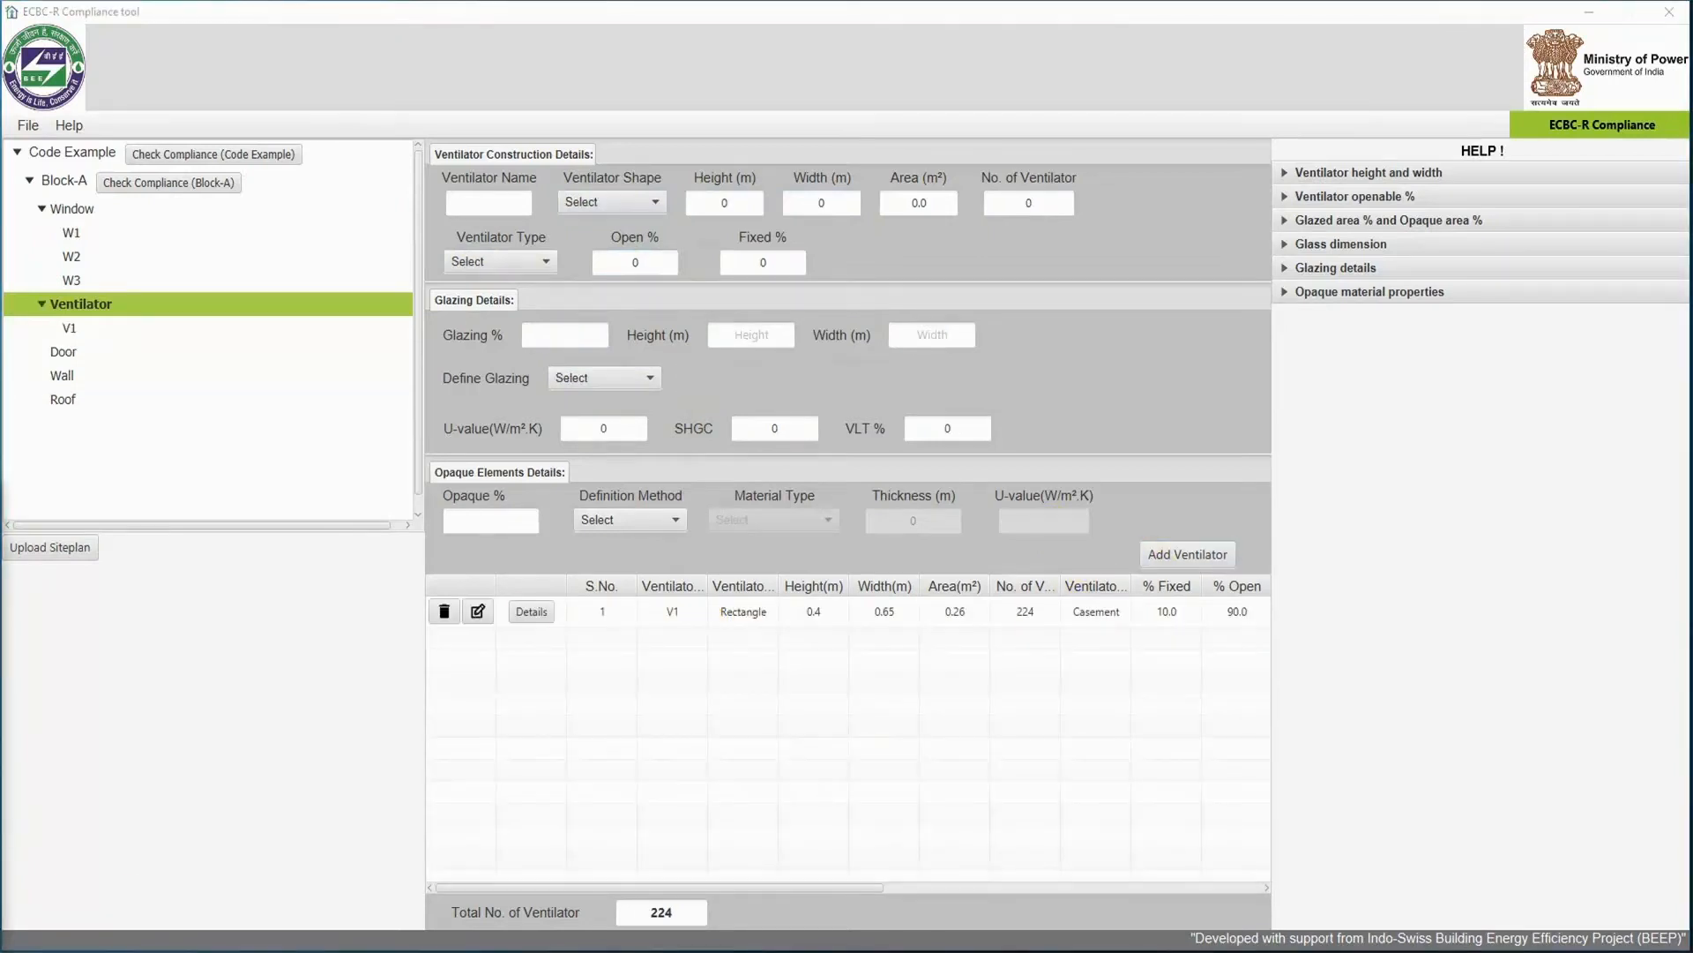
click(533, 613)
click(251, 55)
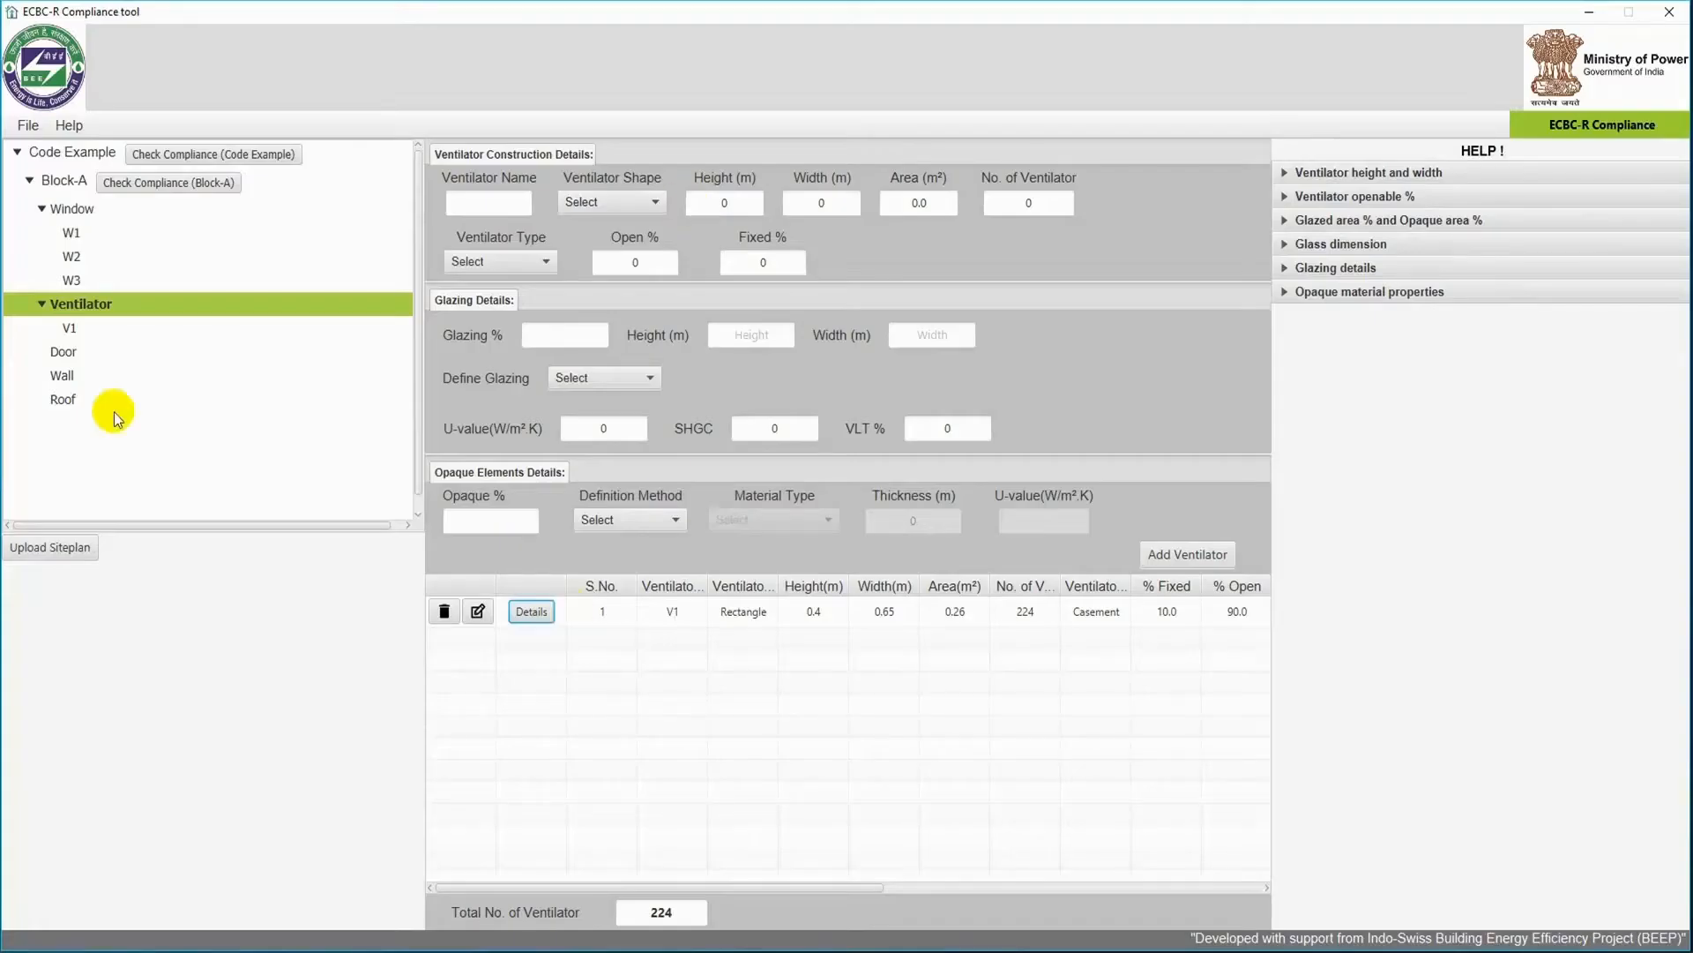
Add 112 rectangular casement doors D1, 2.5 m by 0.75 m, 90 % openable, 0 % glazing, opaque U-value 5.23, and open their details.
click(110, 351)
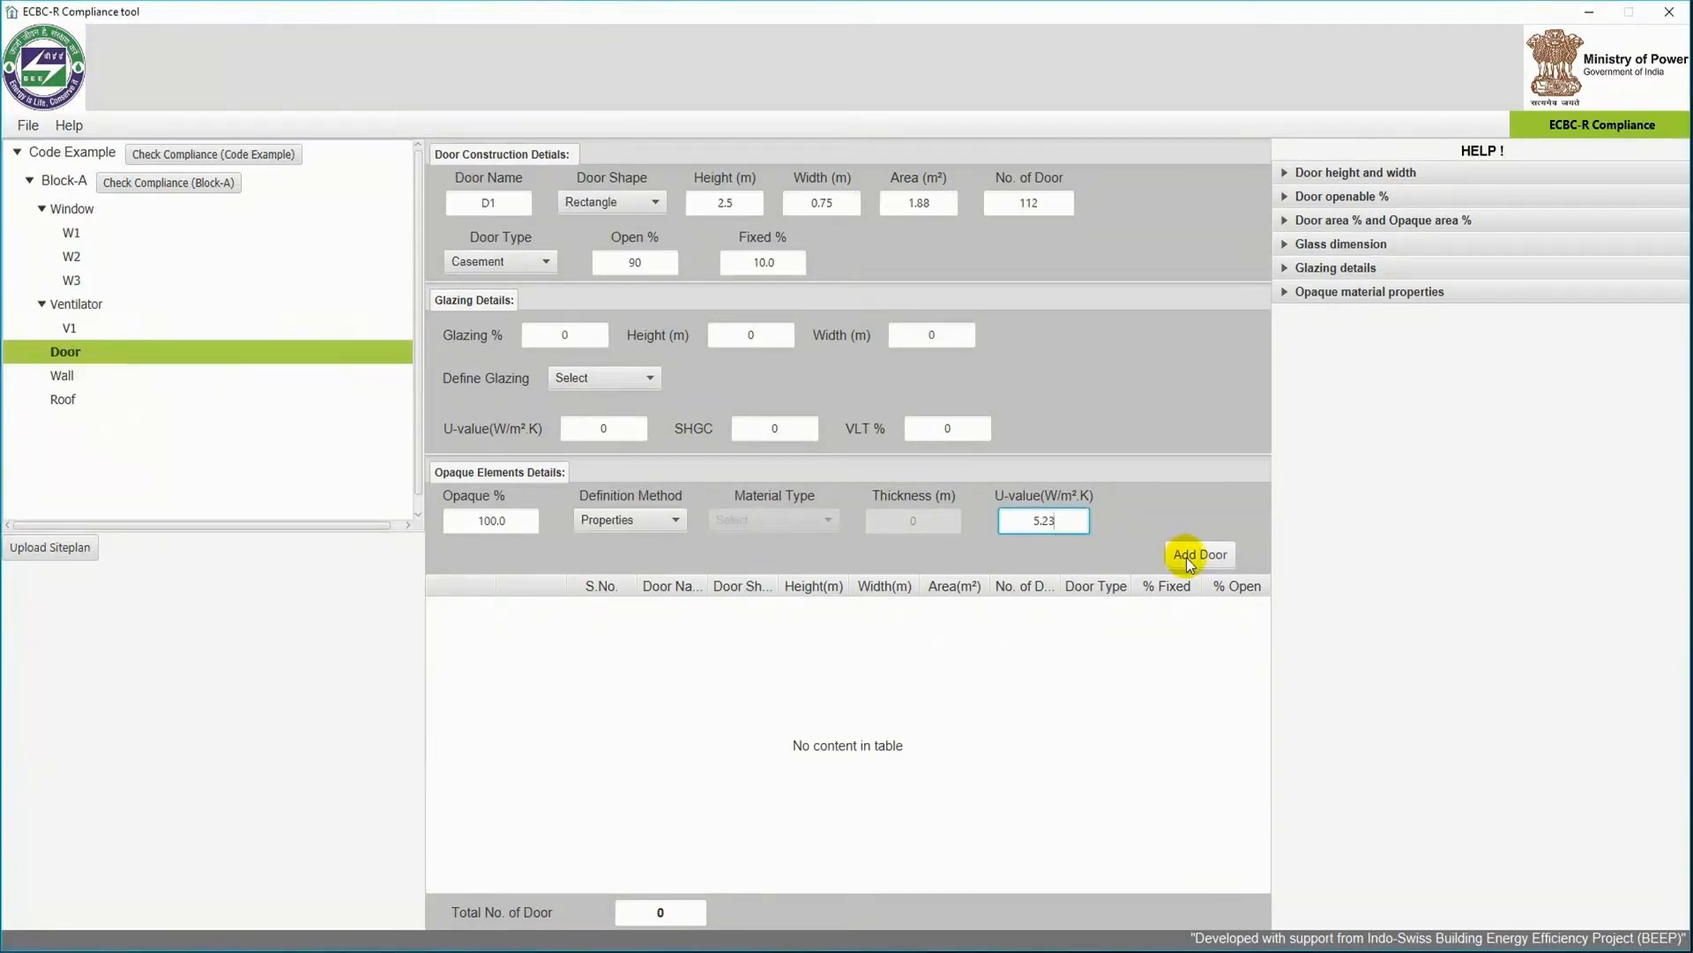
click(1188, 559)
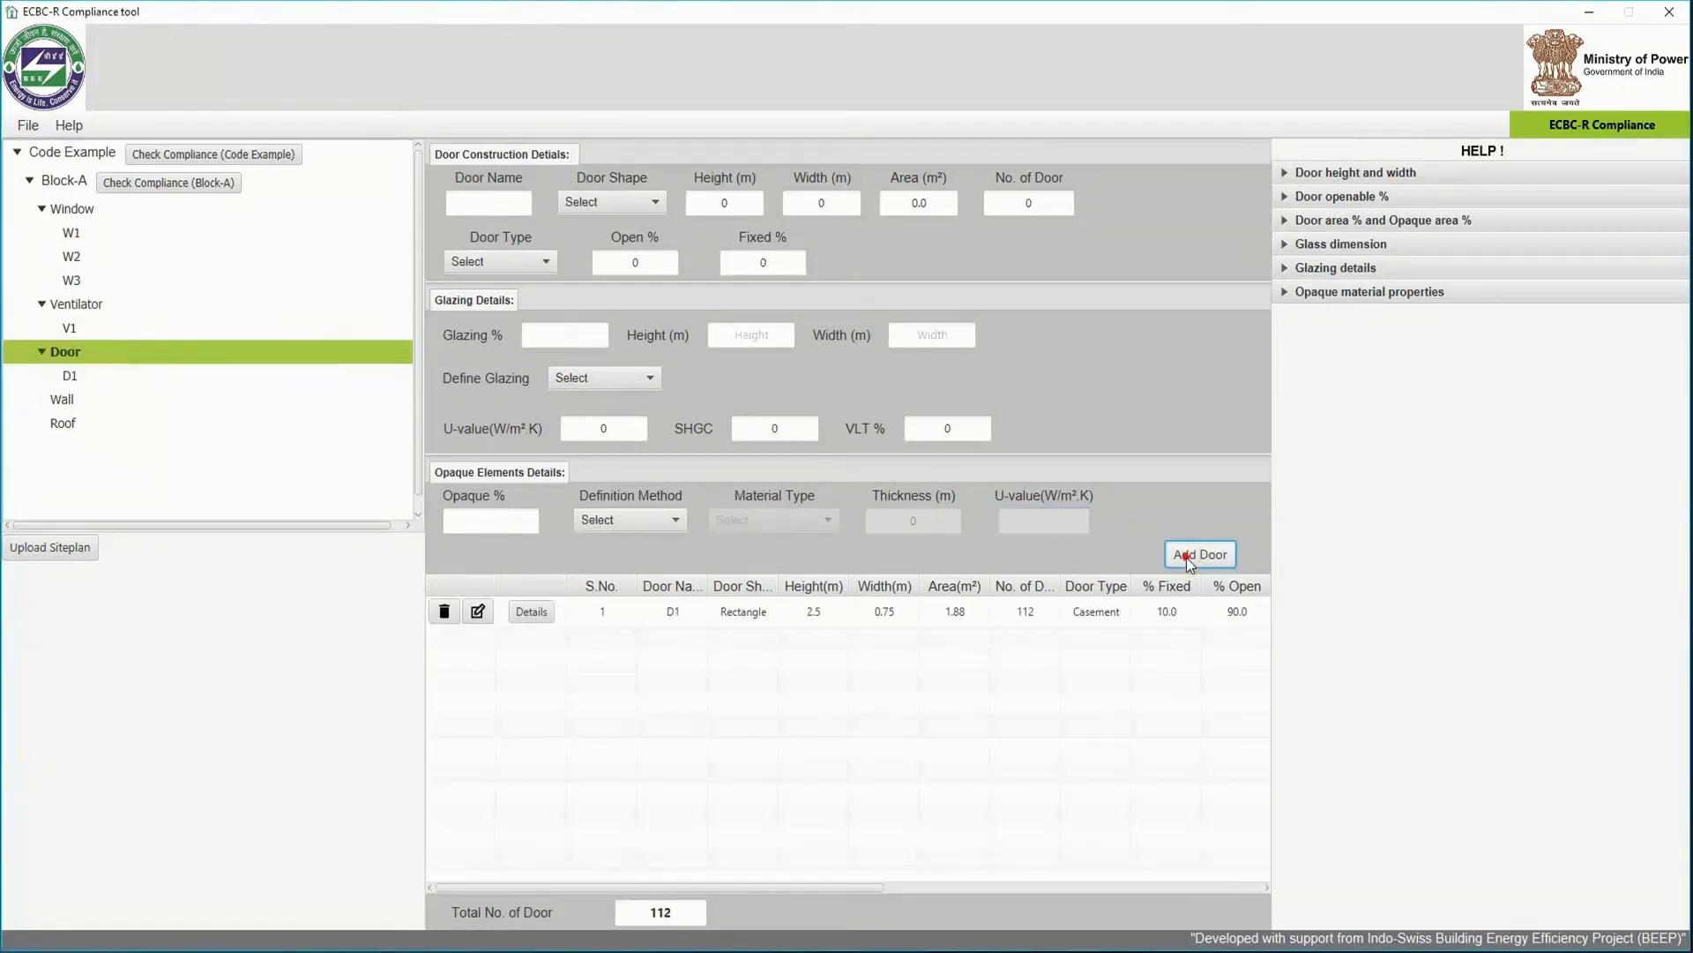
click(531, 612)
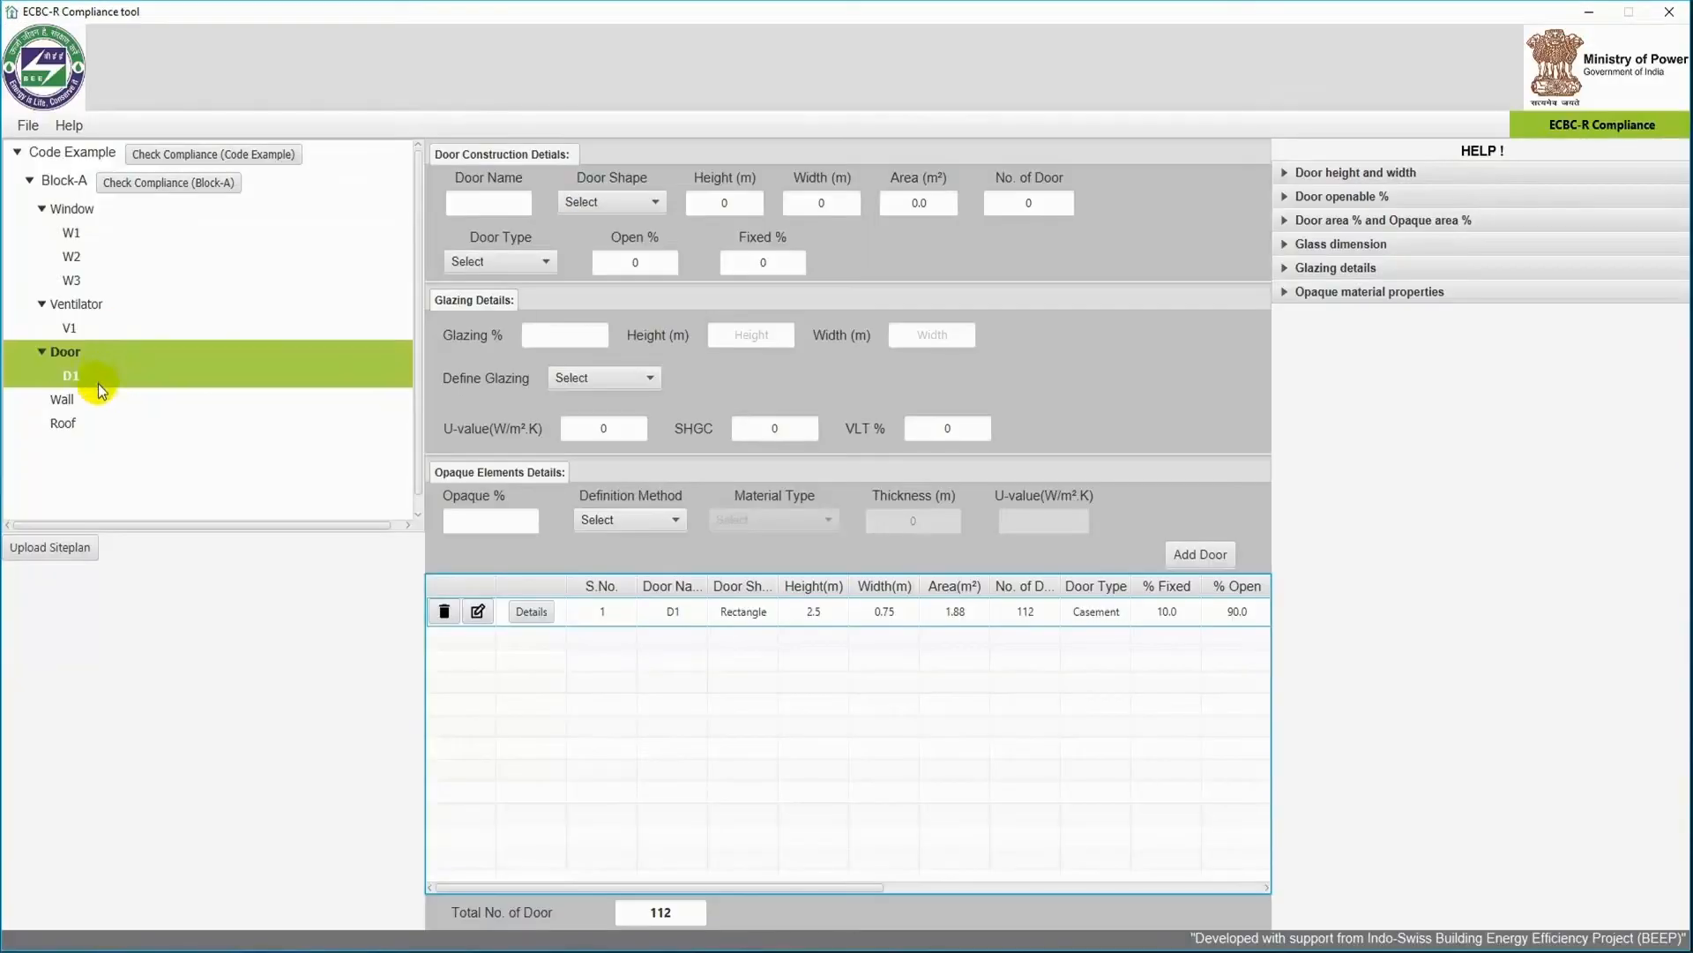
Consult the reference wall specification and start a wall construction named Wall 1, defined by material.
click(83, 397)
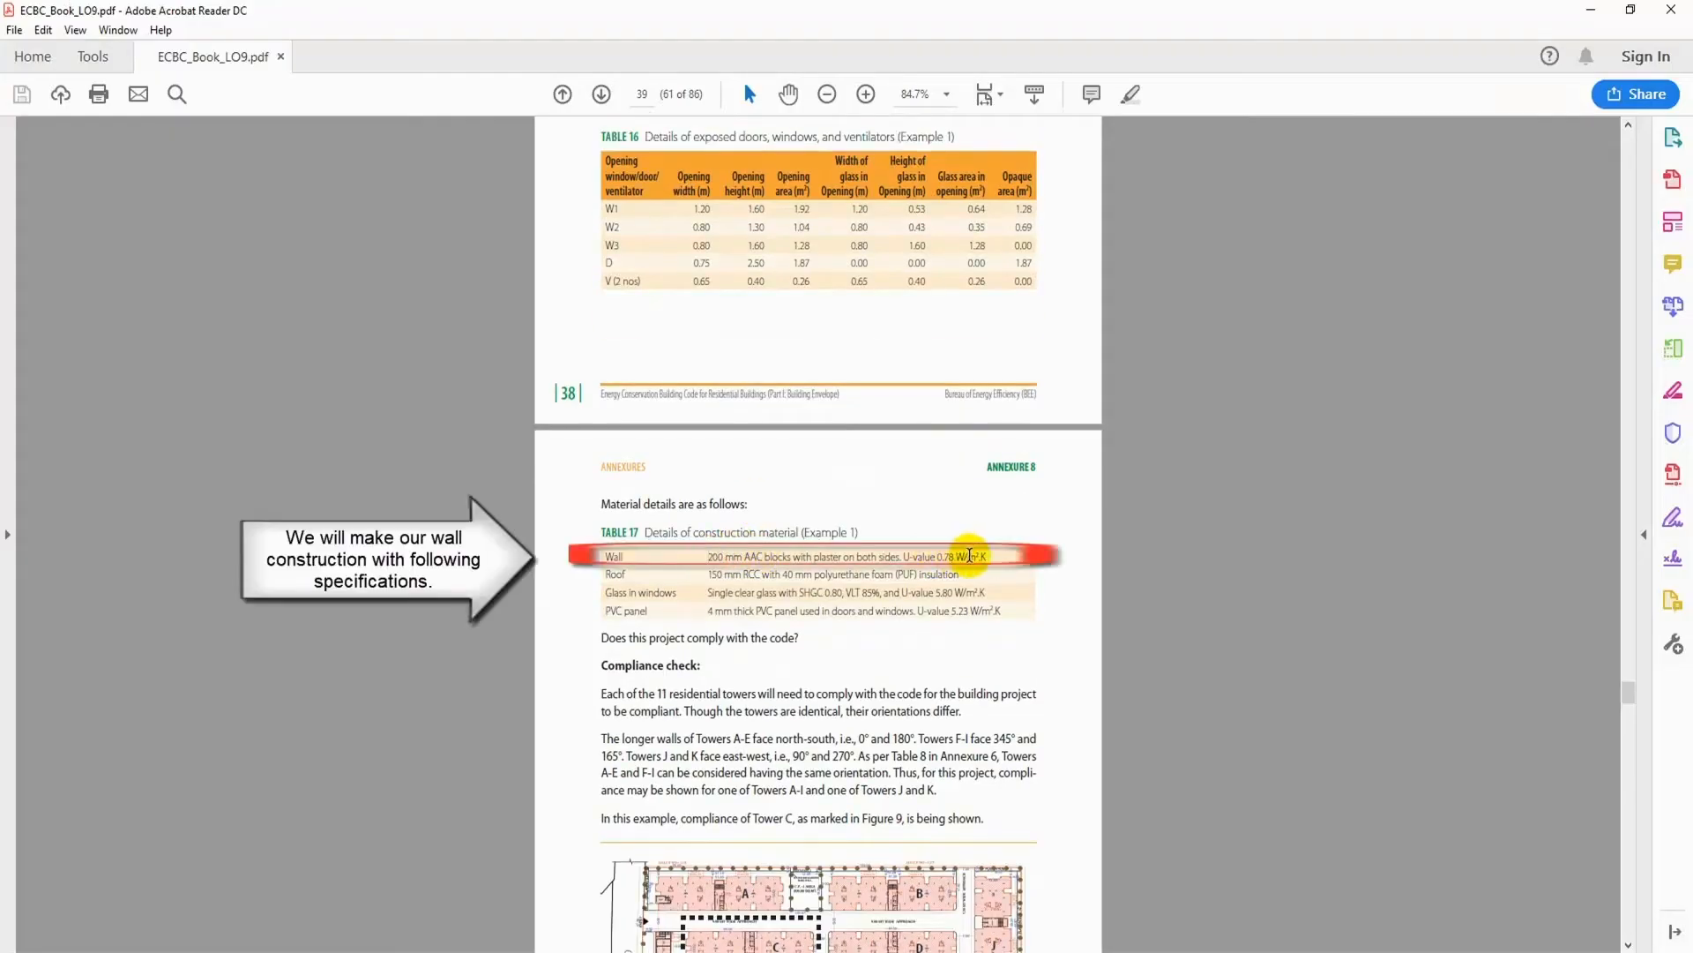
scroll(954, 557, down, 10)
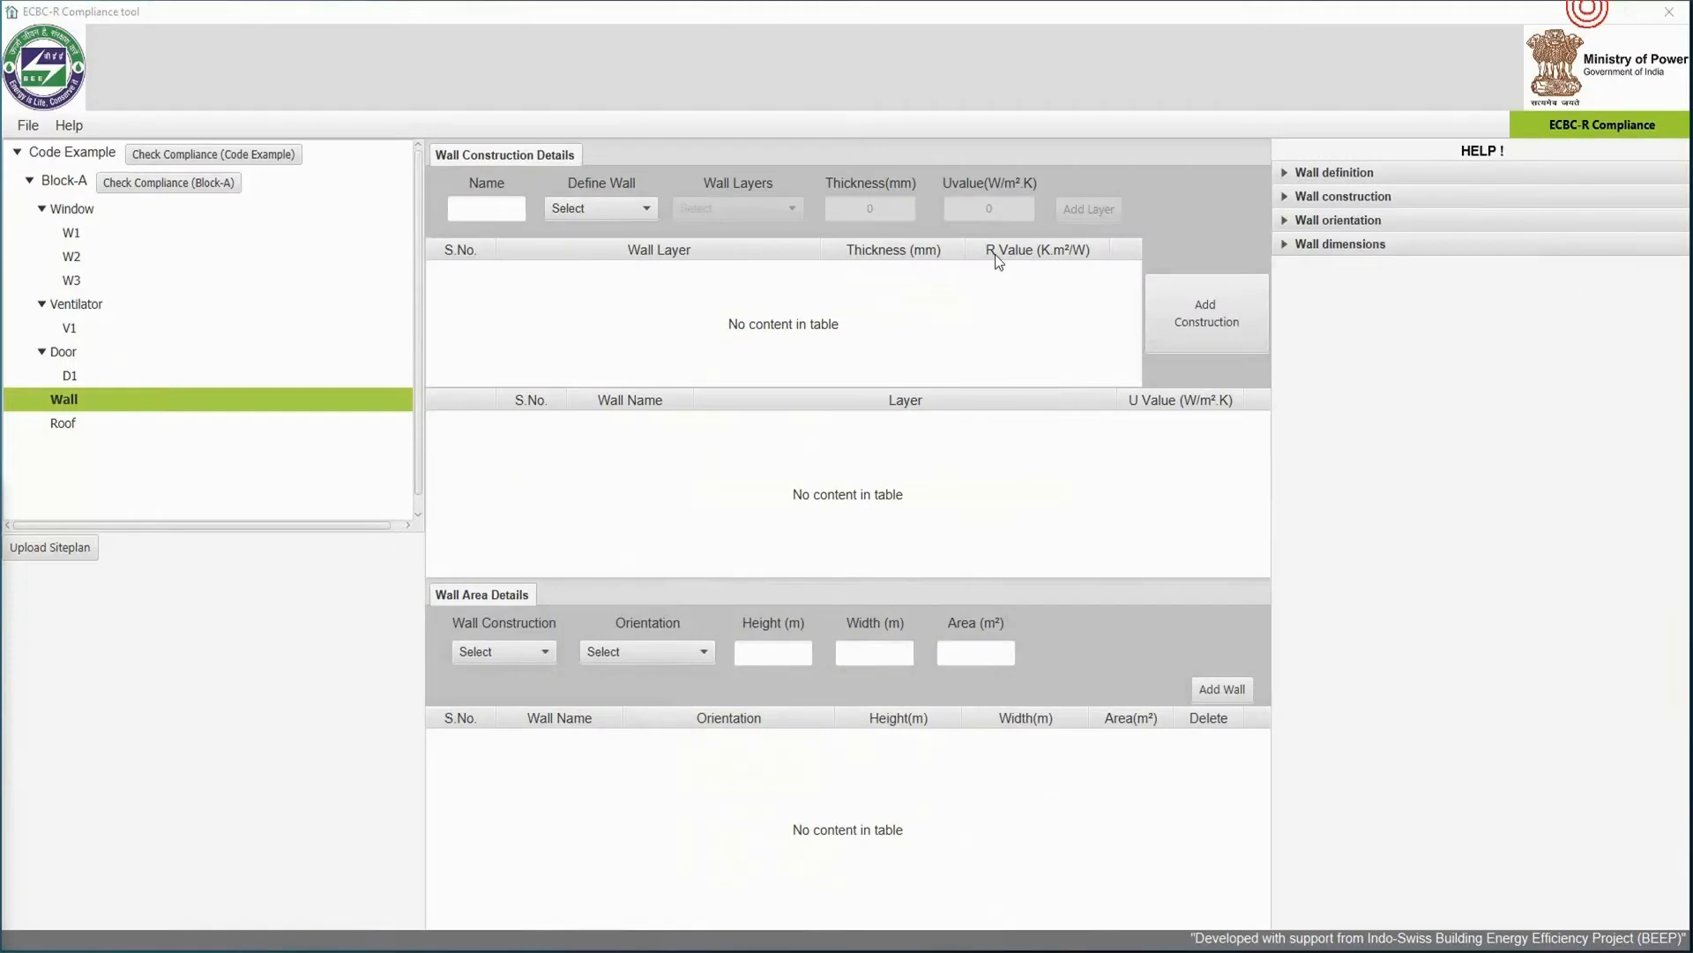
click(476, 209)
text(Wal)
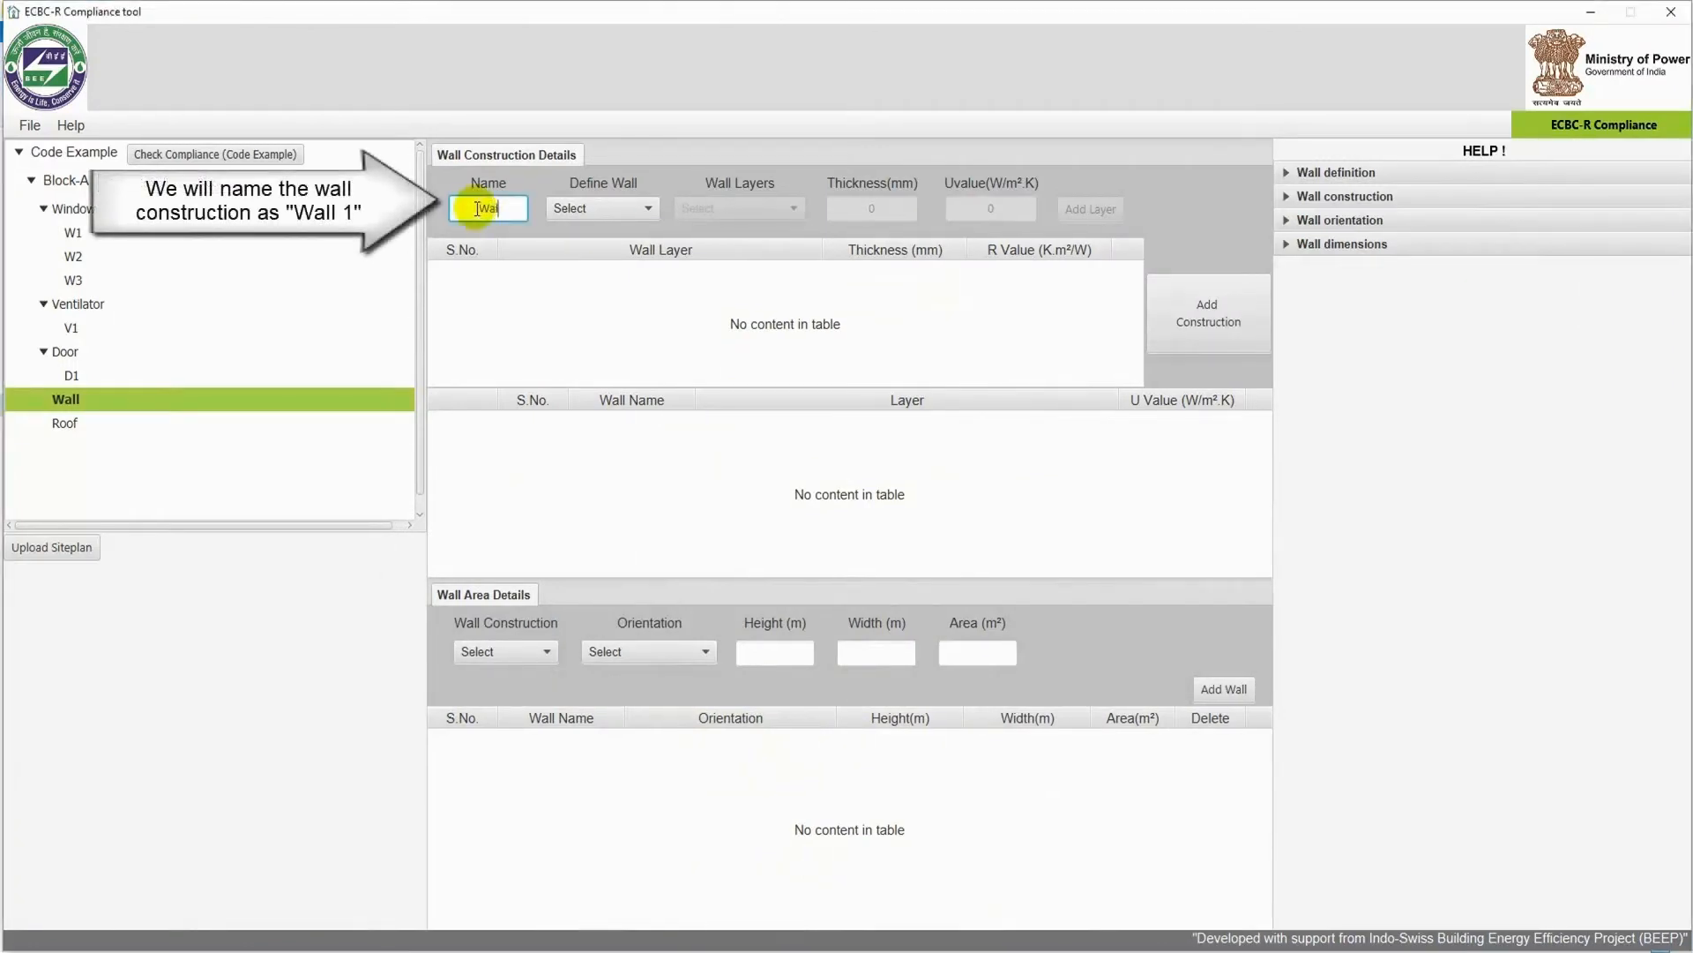
click(575, 209)
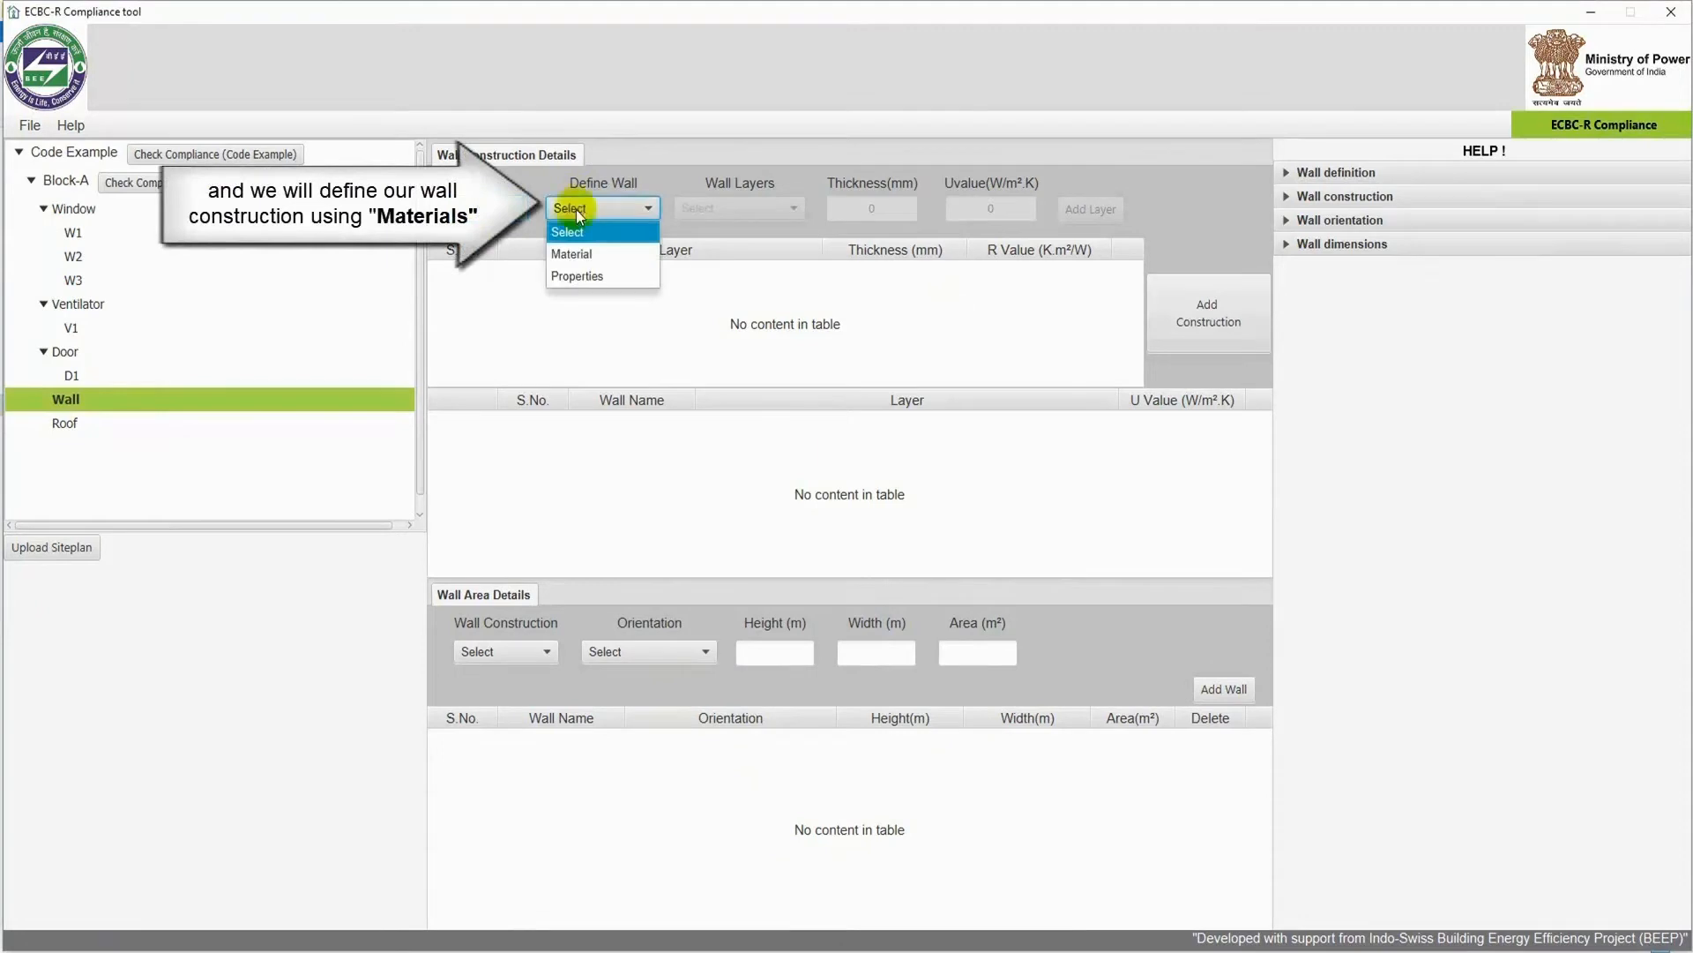
click(607, 256)
Add a 12 mm cement plaster (1762 kg/m3) layer to the Wall 1 assembly.
click(708, 209)
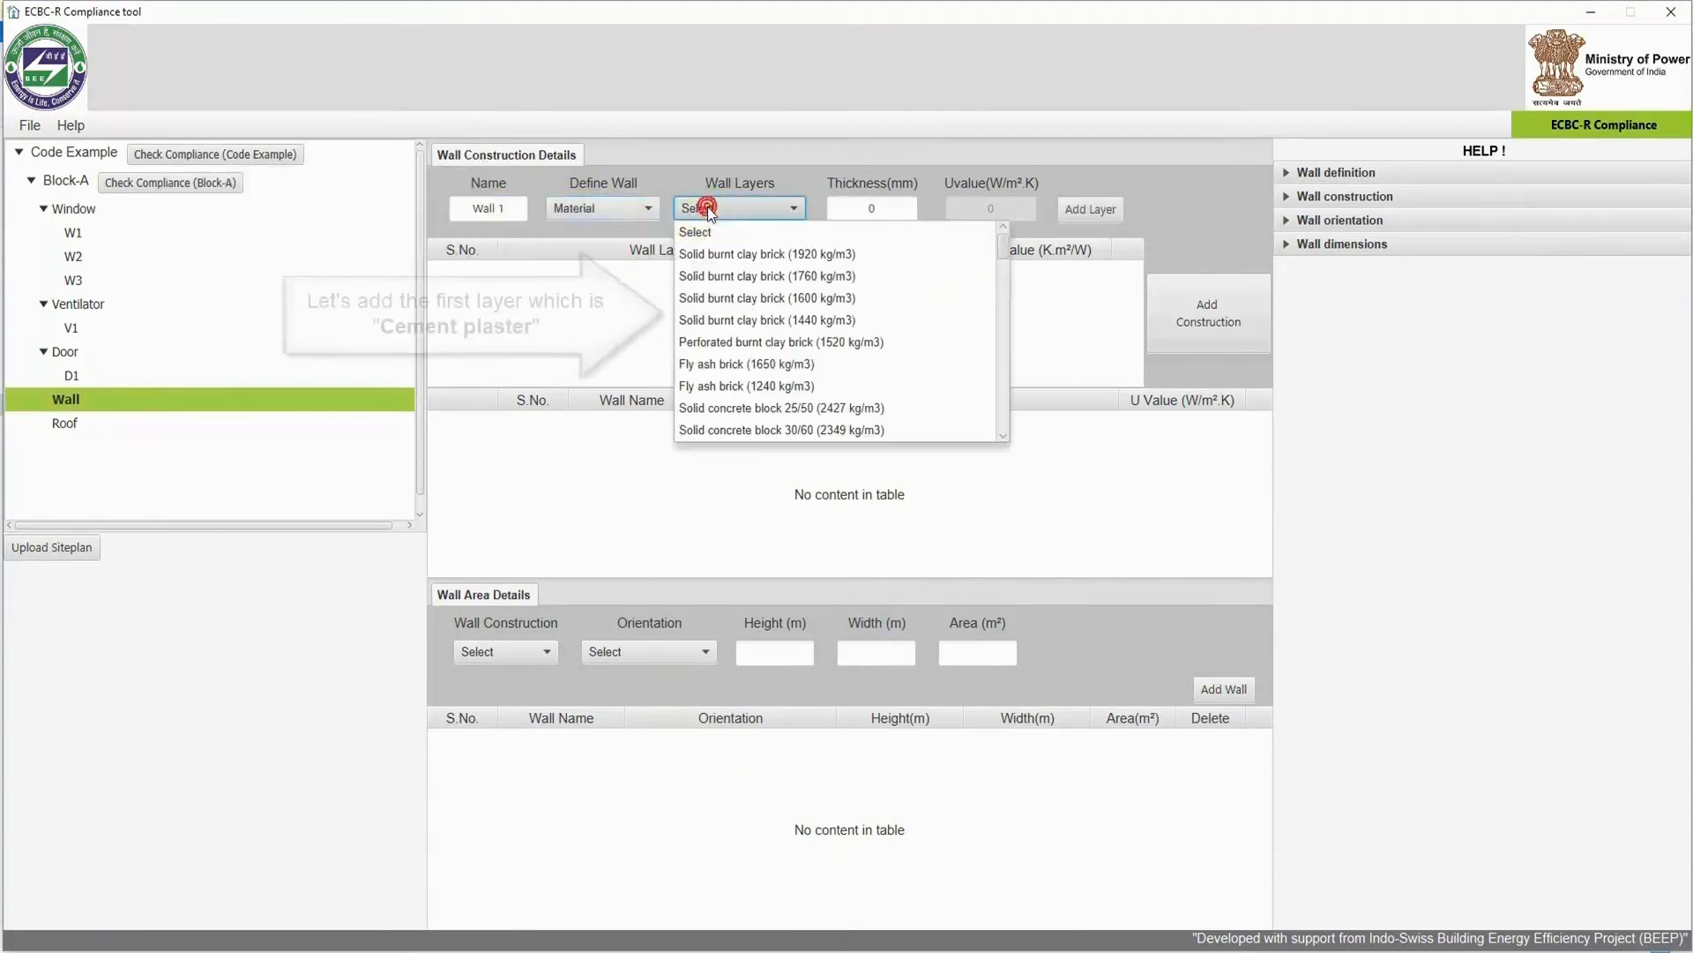
scroll(719, 278, down, 3)
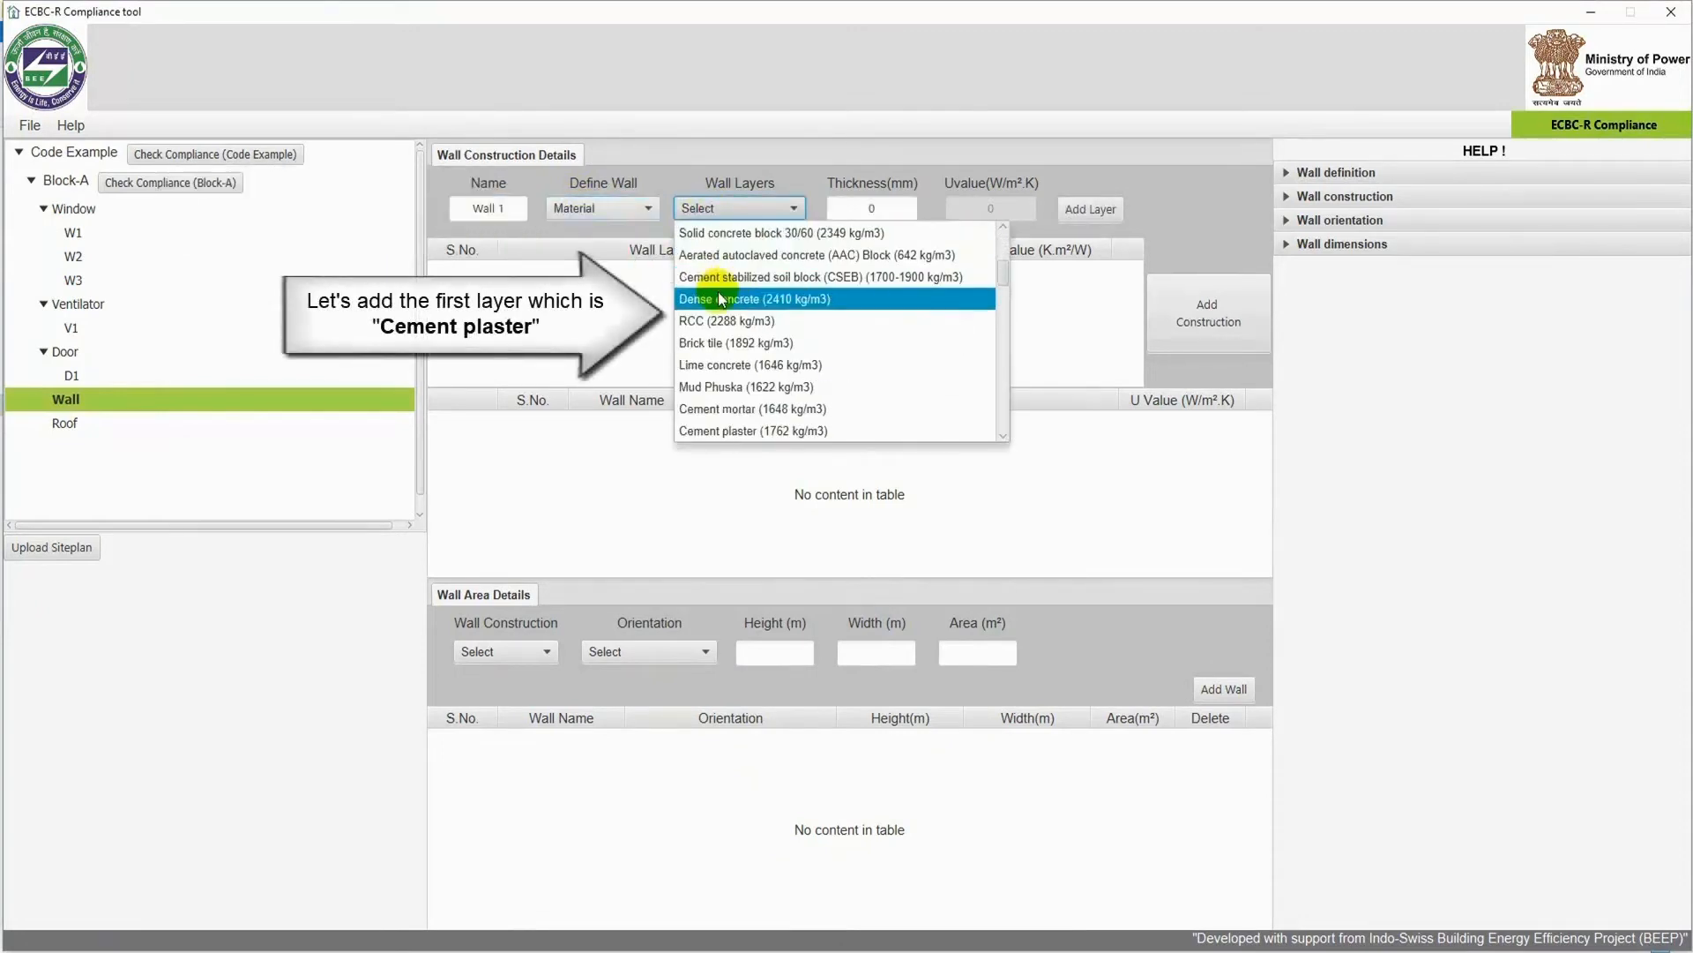
click(732, 430)
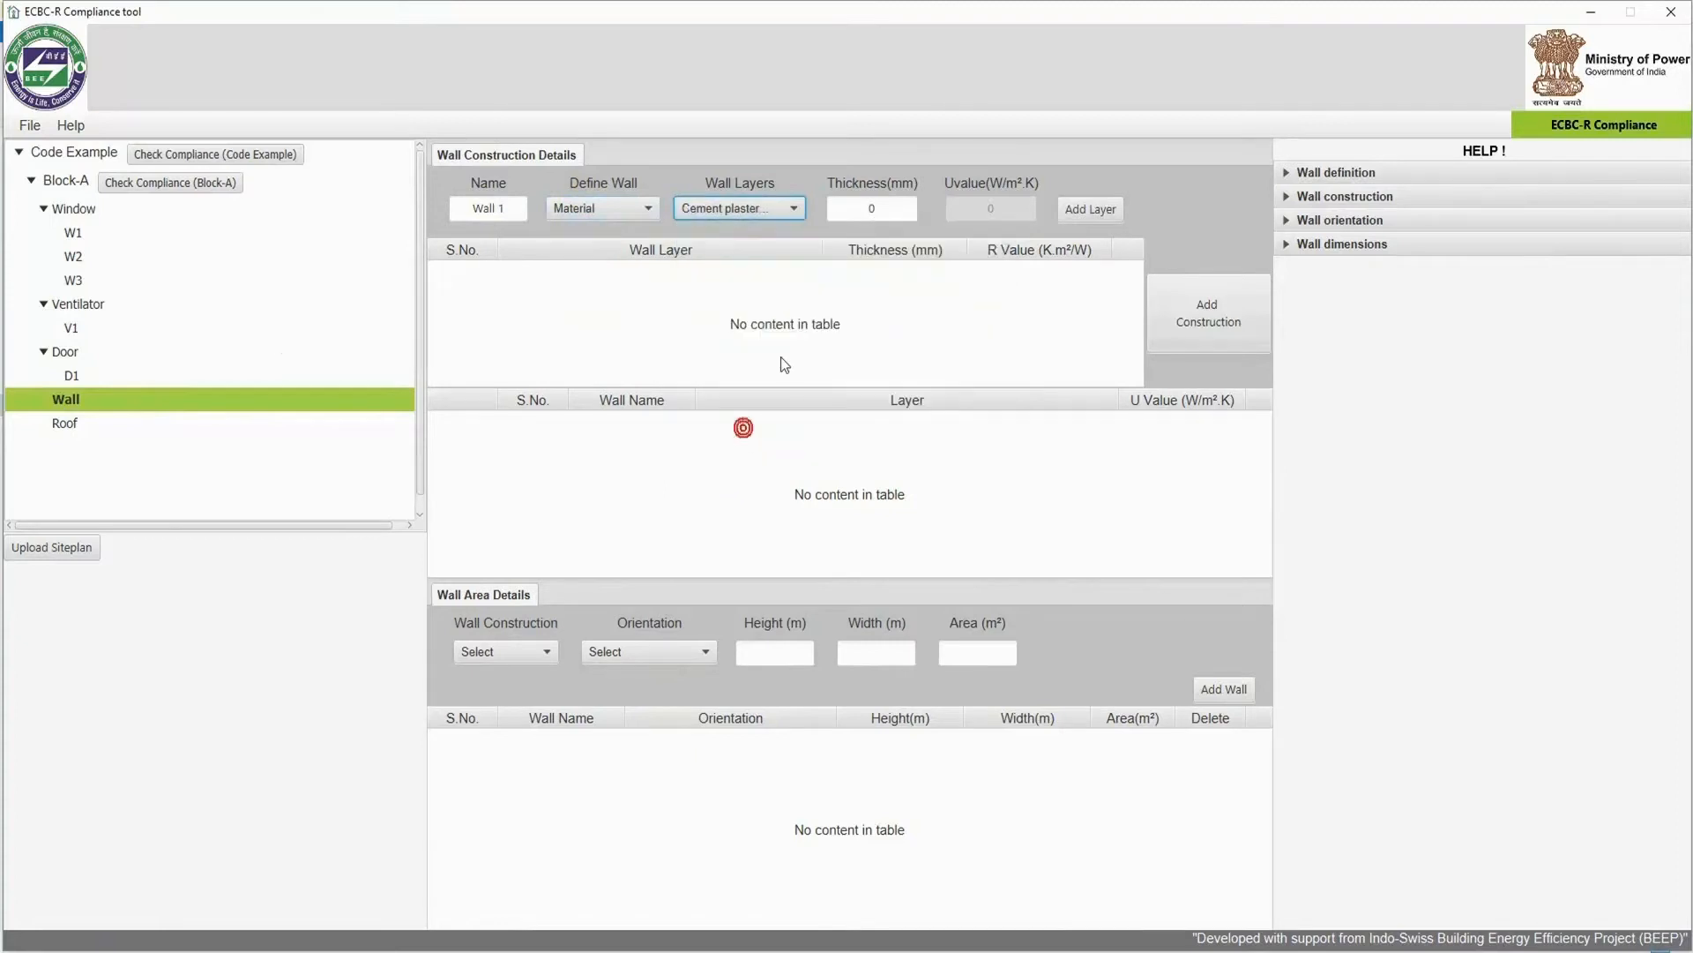
double_click(873, 210)
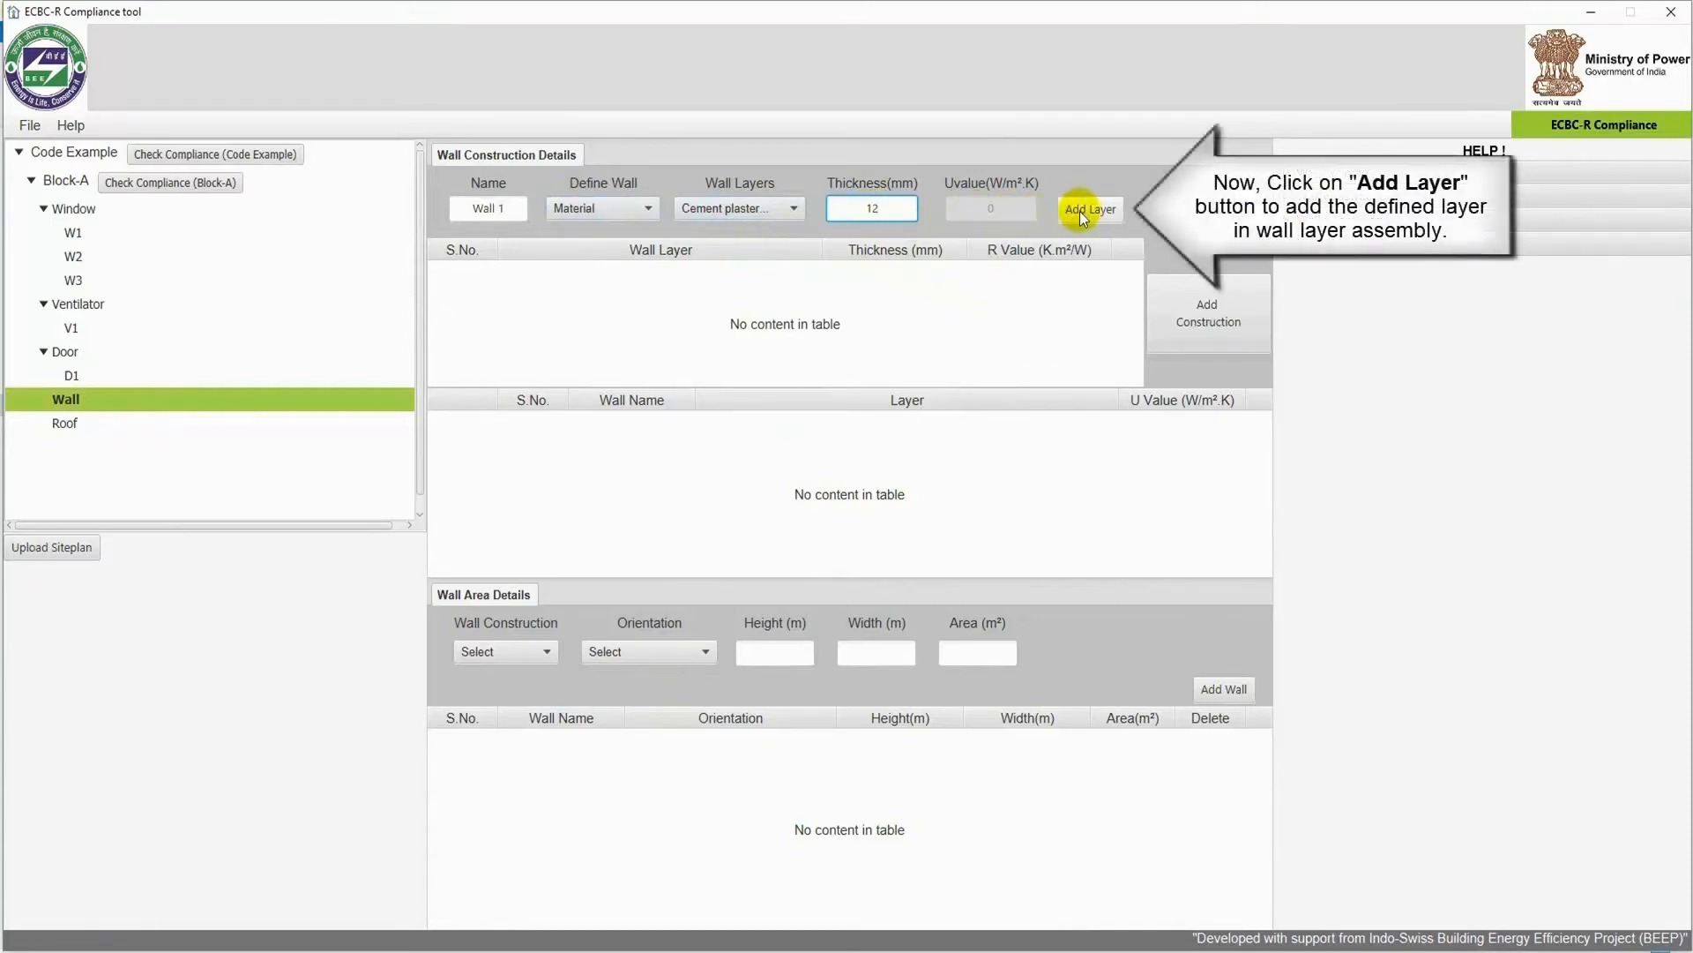
click(1081, 212)
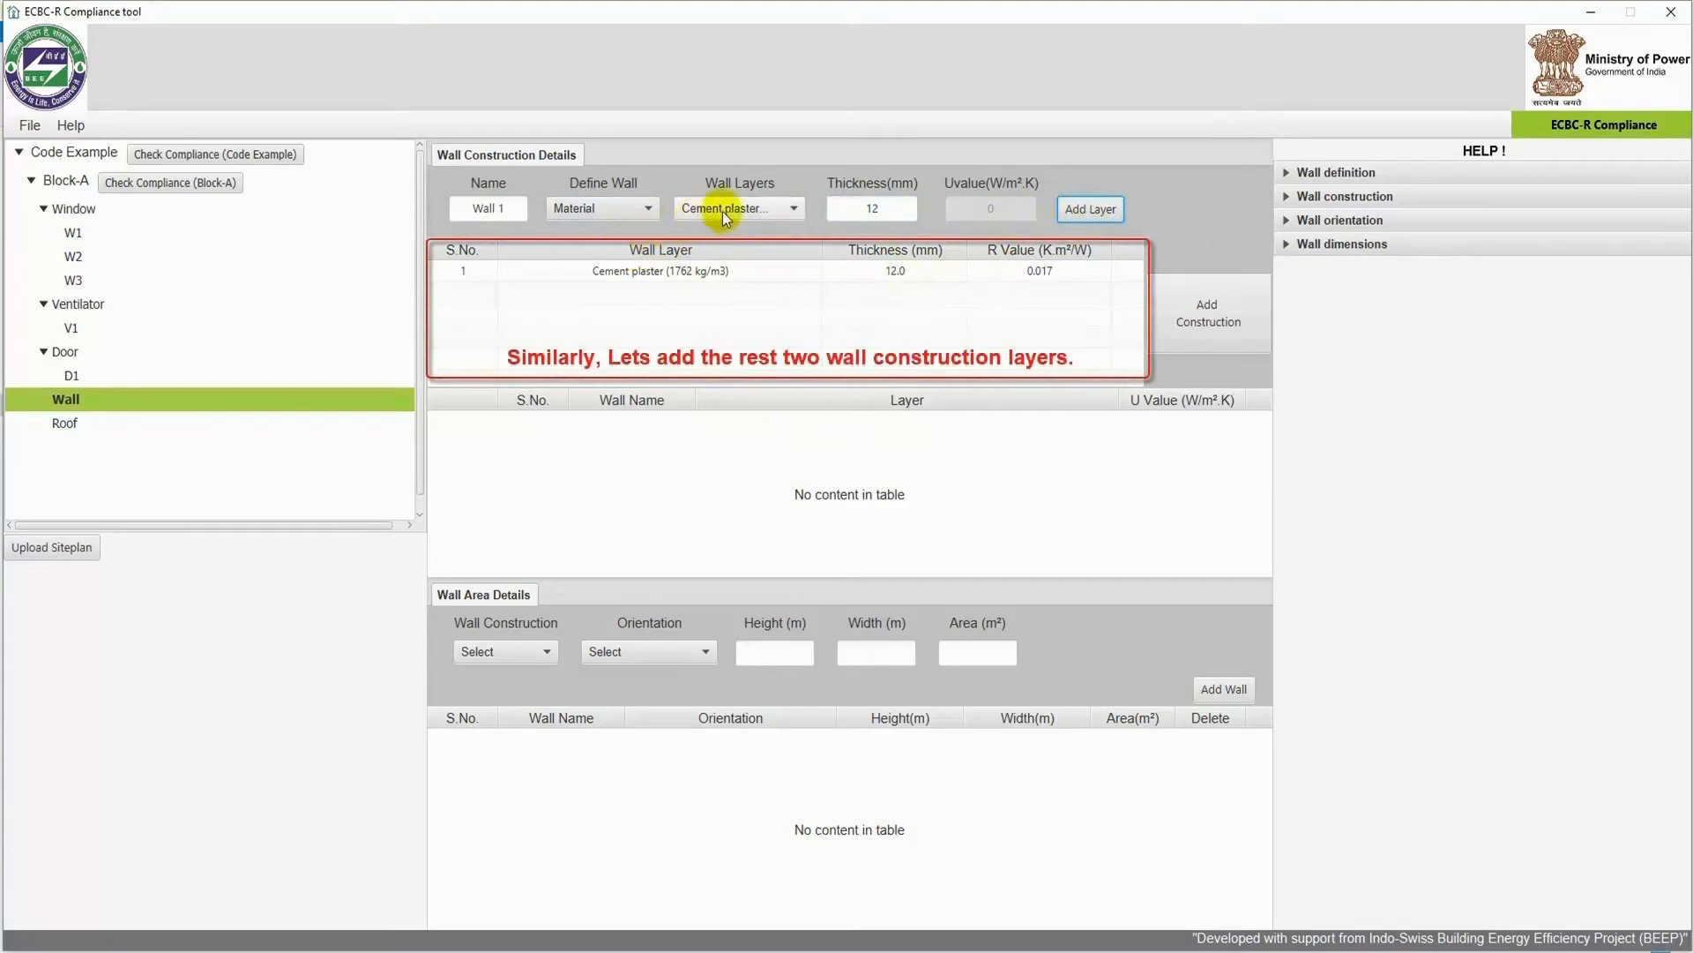
Add a 200 mm Aerated autoclaved concrete (AAC) Block (642 kg/m3) layer to Wall 1.
click(787, 207)
click(784, 256)
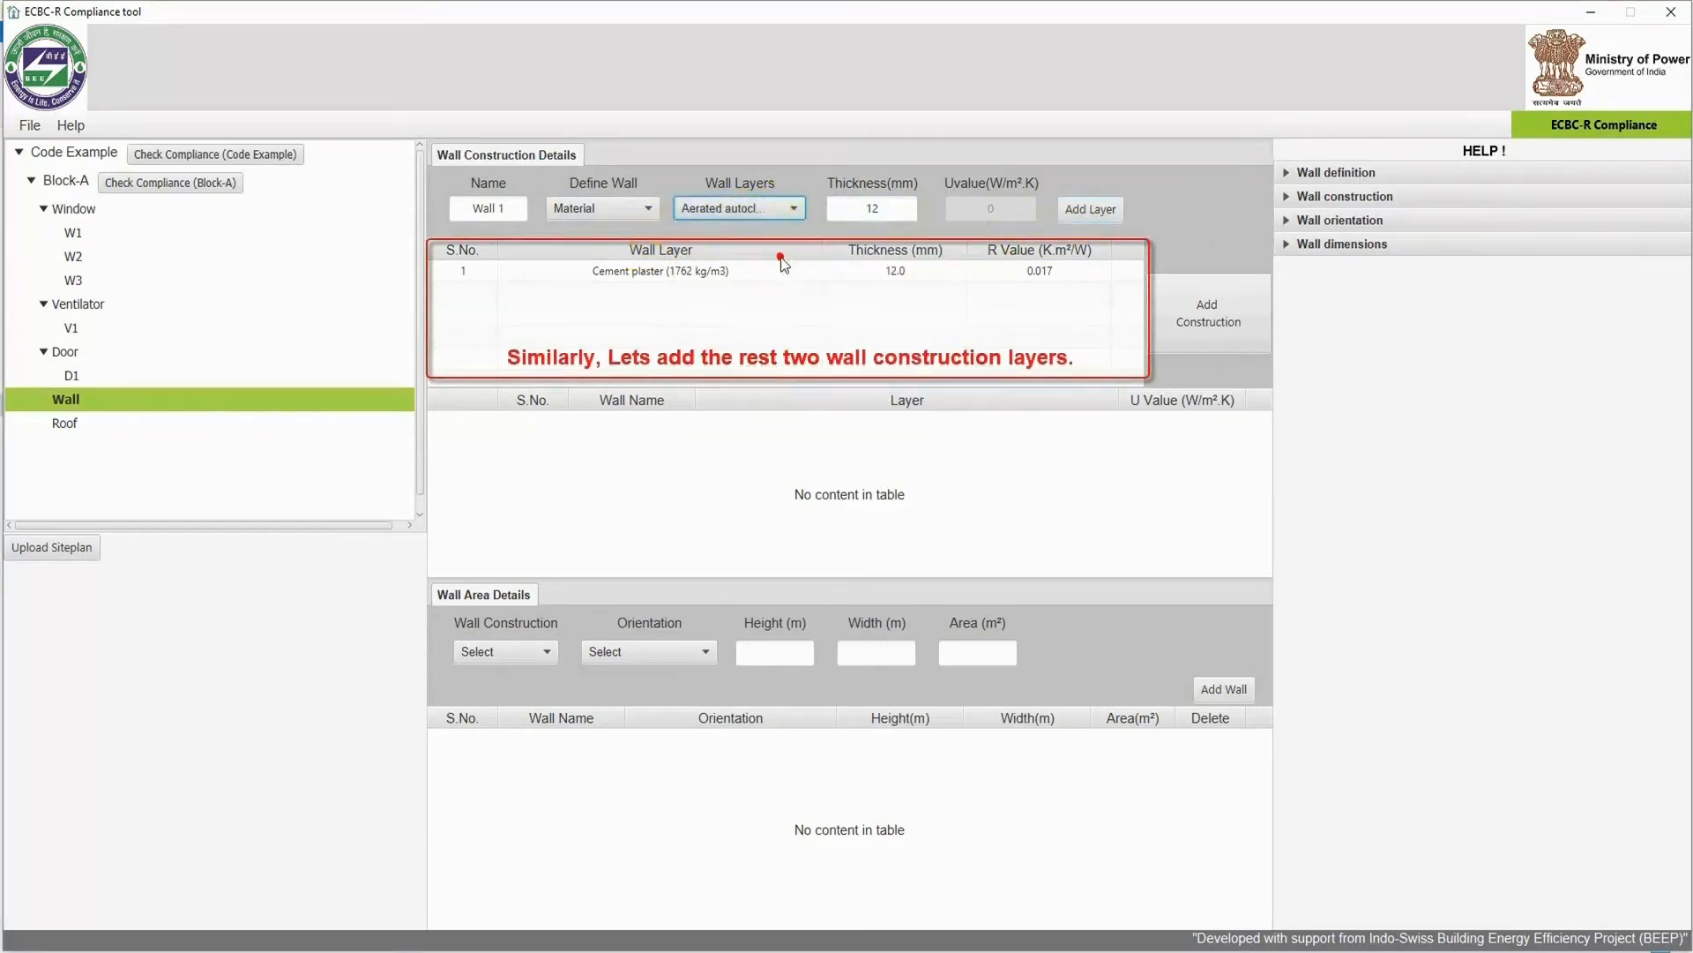
double_click(876, 209)
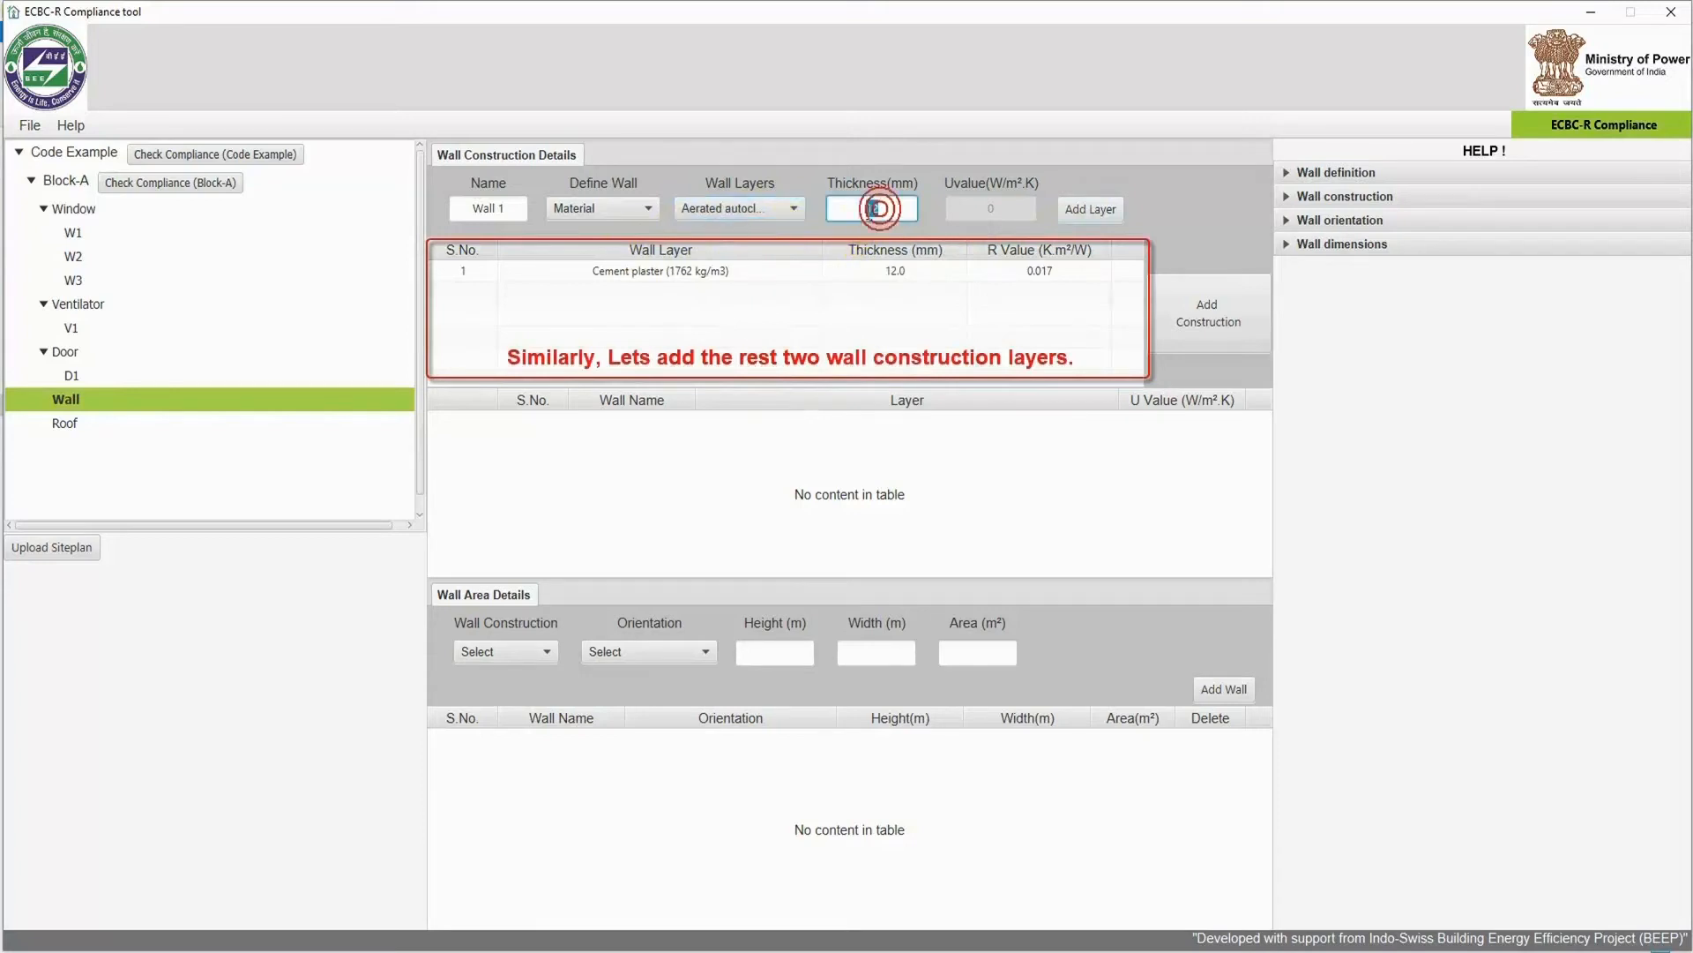
text(200)
click(1103, 208)
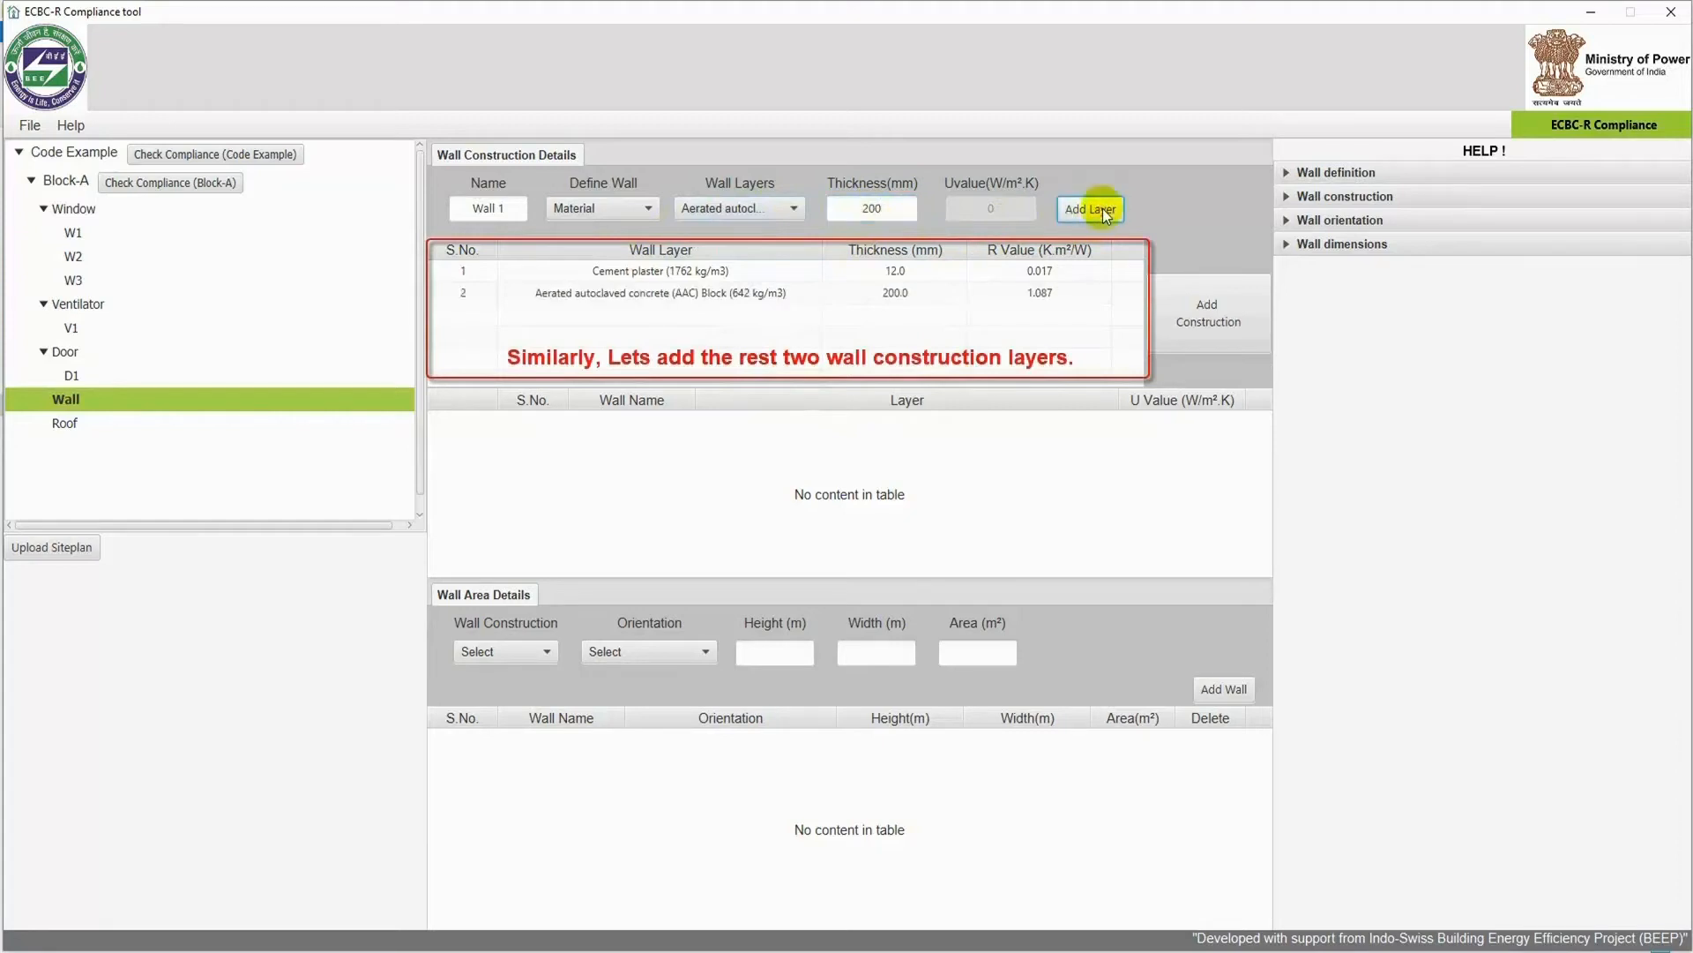
Add a second 12 mm cement plaster (1762 kg/m3) layer to Wall 1 and add the finished construction to the list.
click(780, 207)
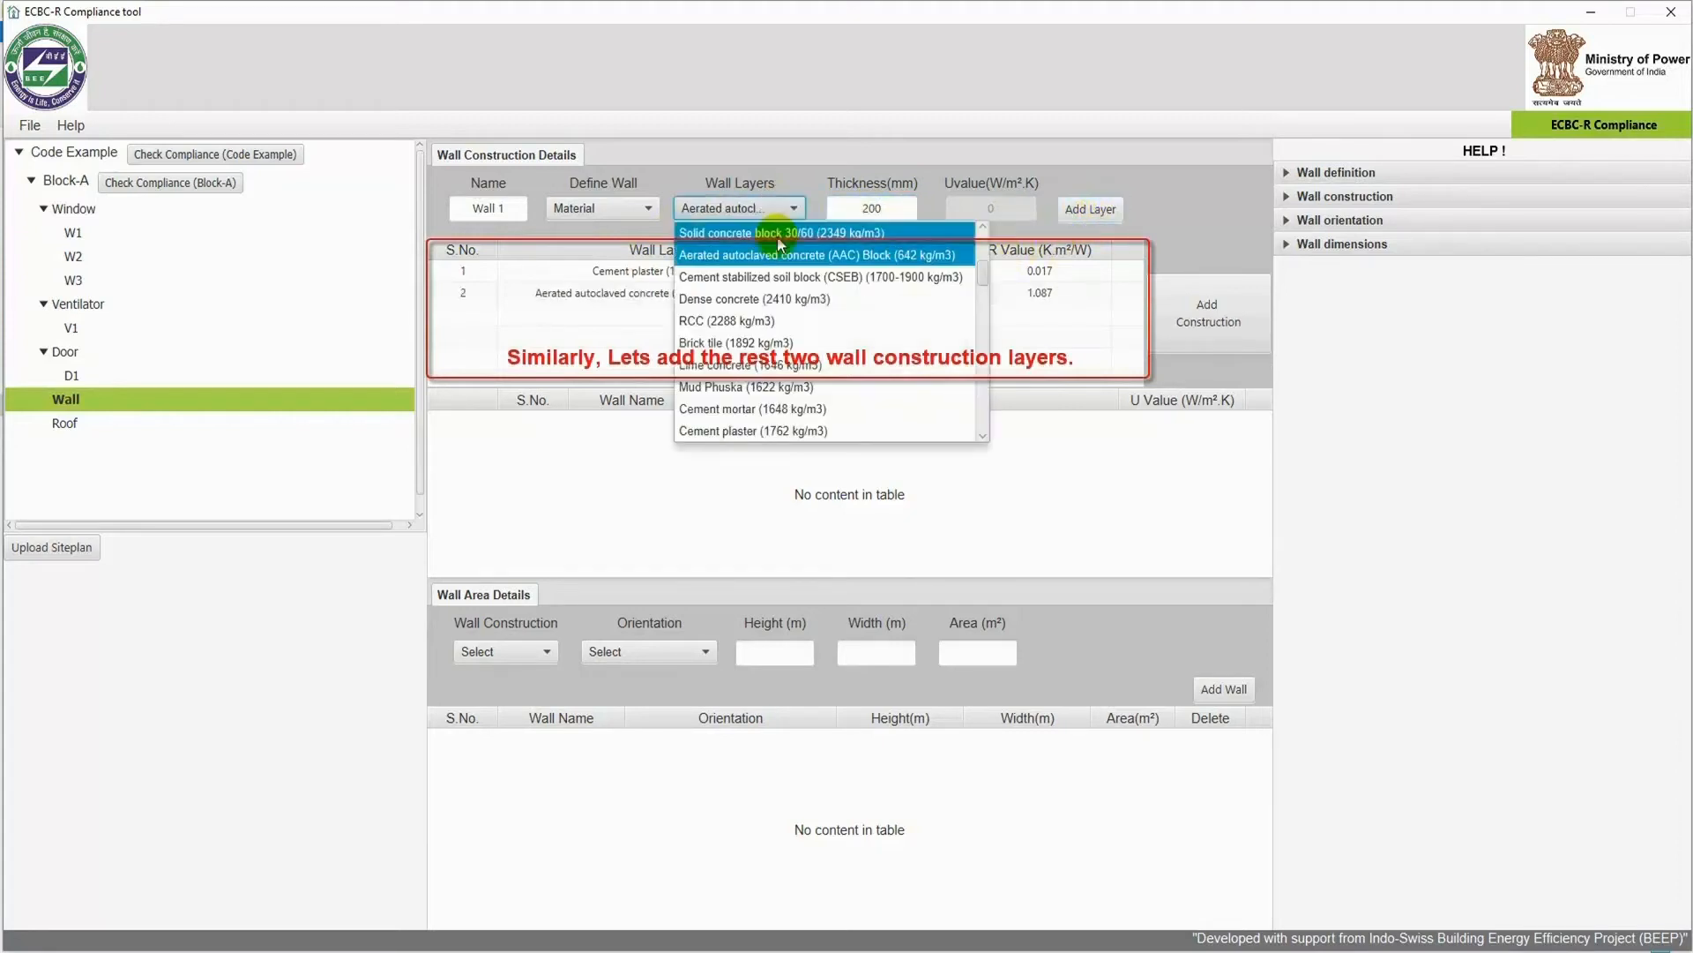
click(751, 432)
double_click(861, 209)
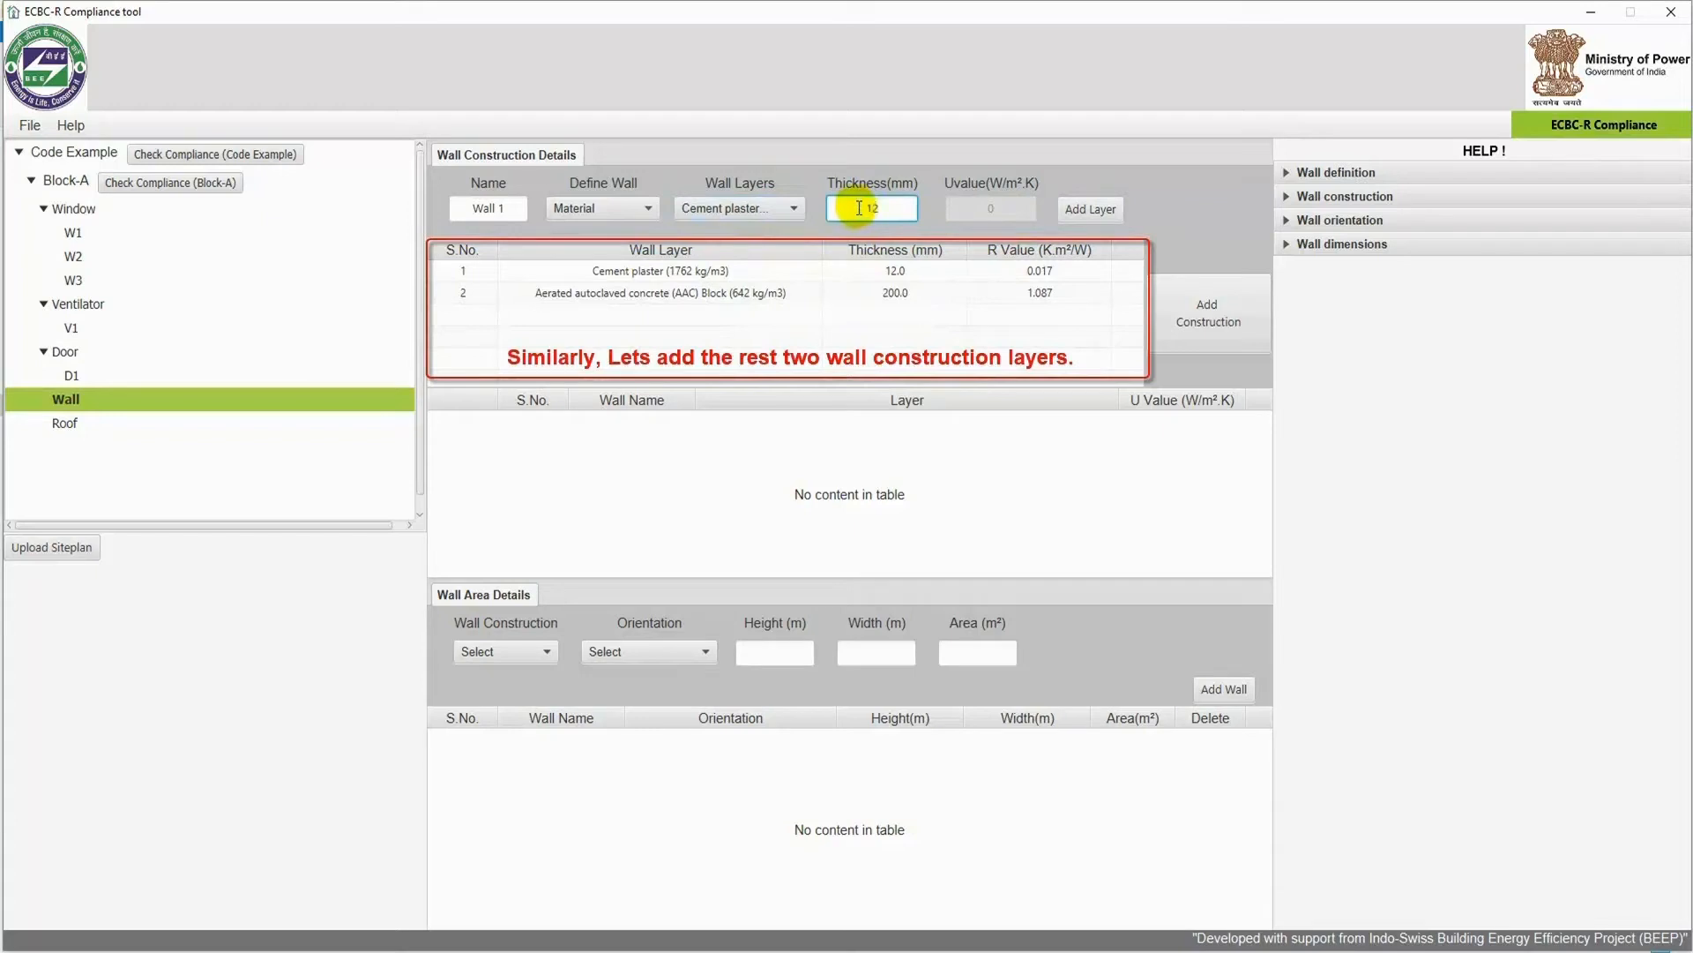
click(1087, 214)
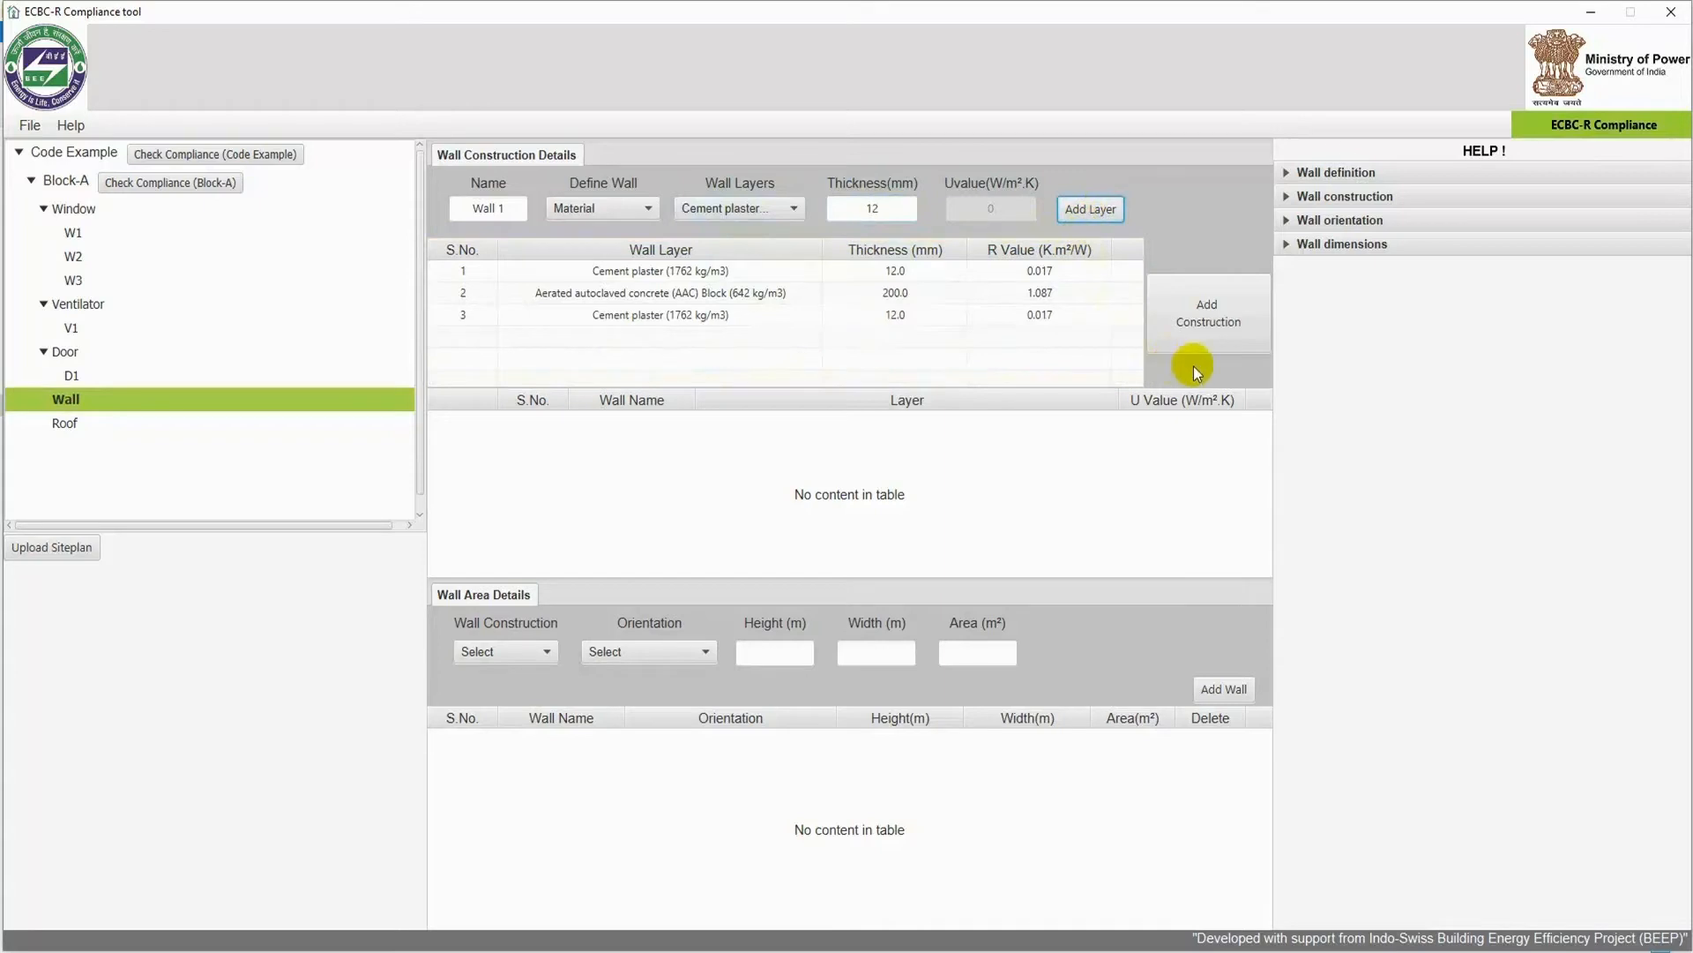
click(1224, 331)
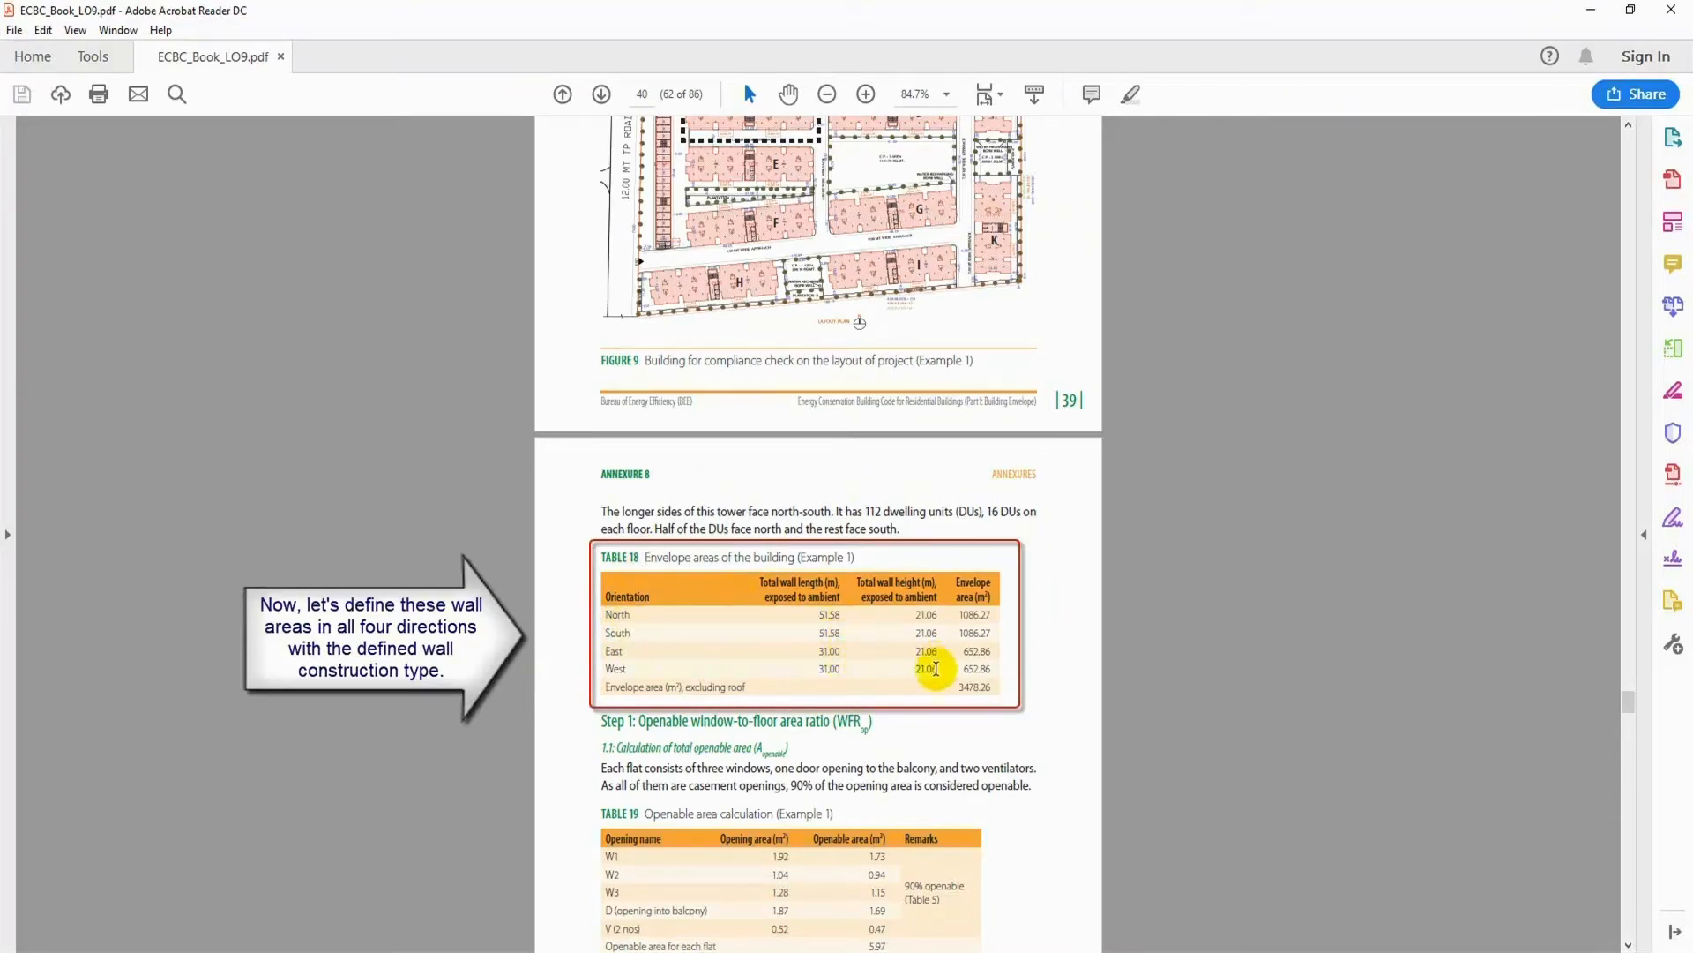
Return from the reference PDF to the ECBC-R Compliance tool and add a north (N) wall of Wall 1 construction, 21.06 m high and 51.58 m wide.
click(1590, 10)
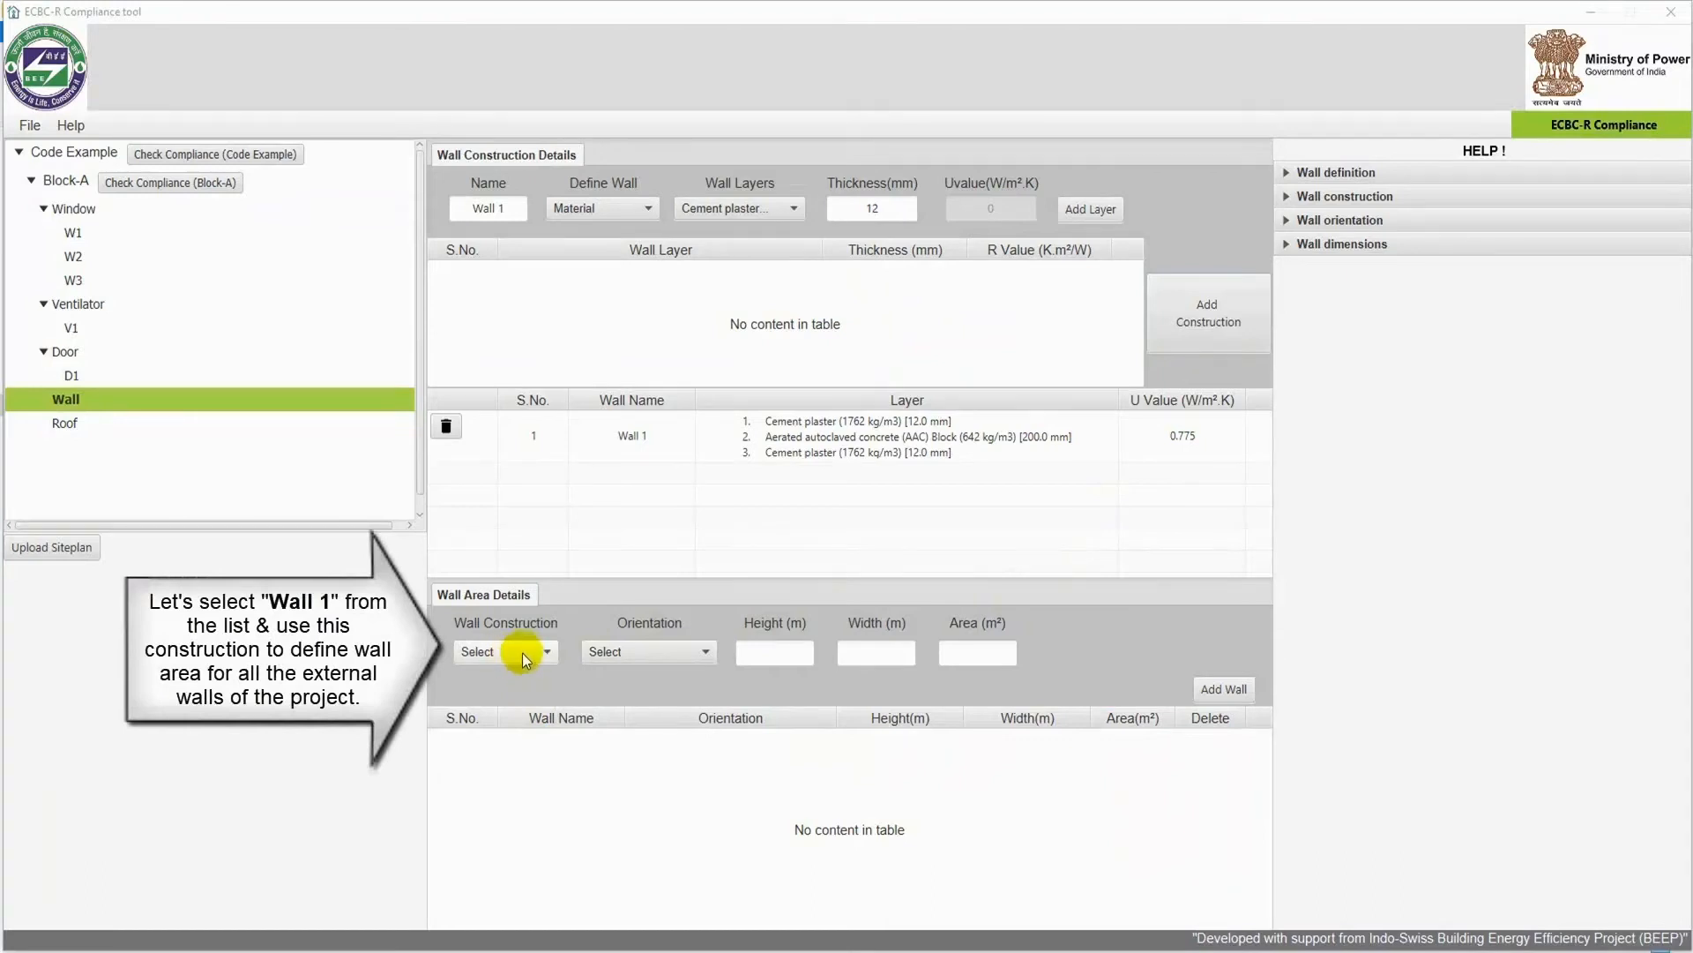
click(546, 652)
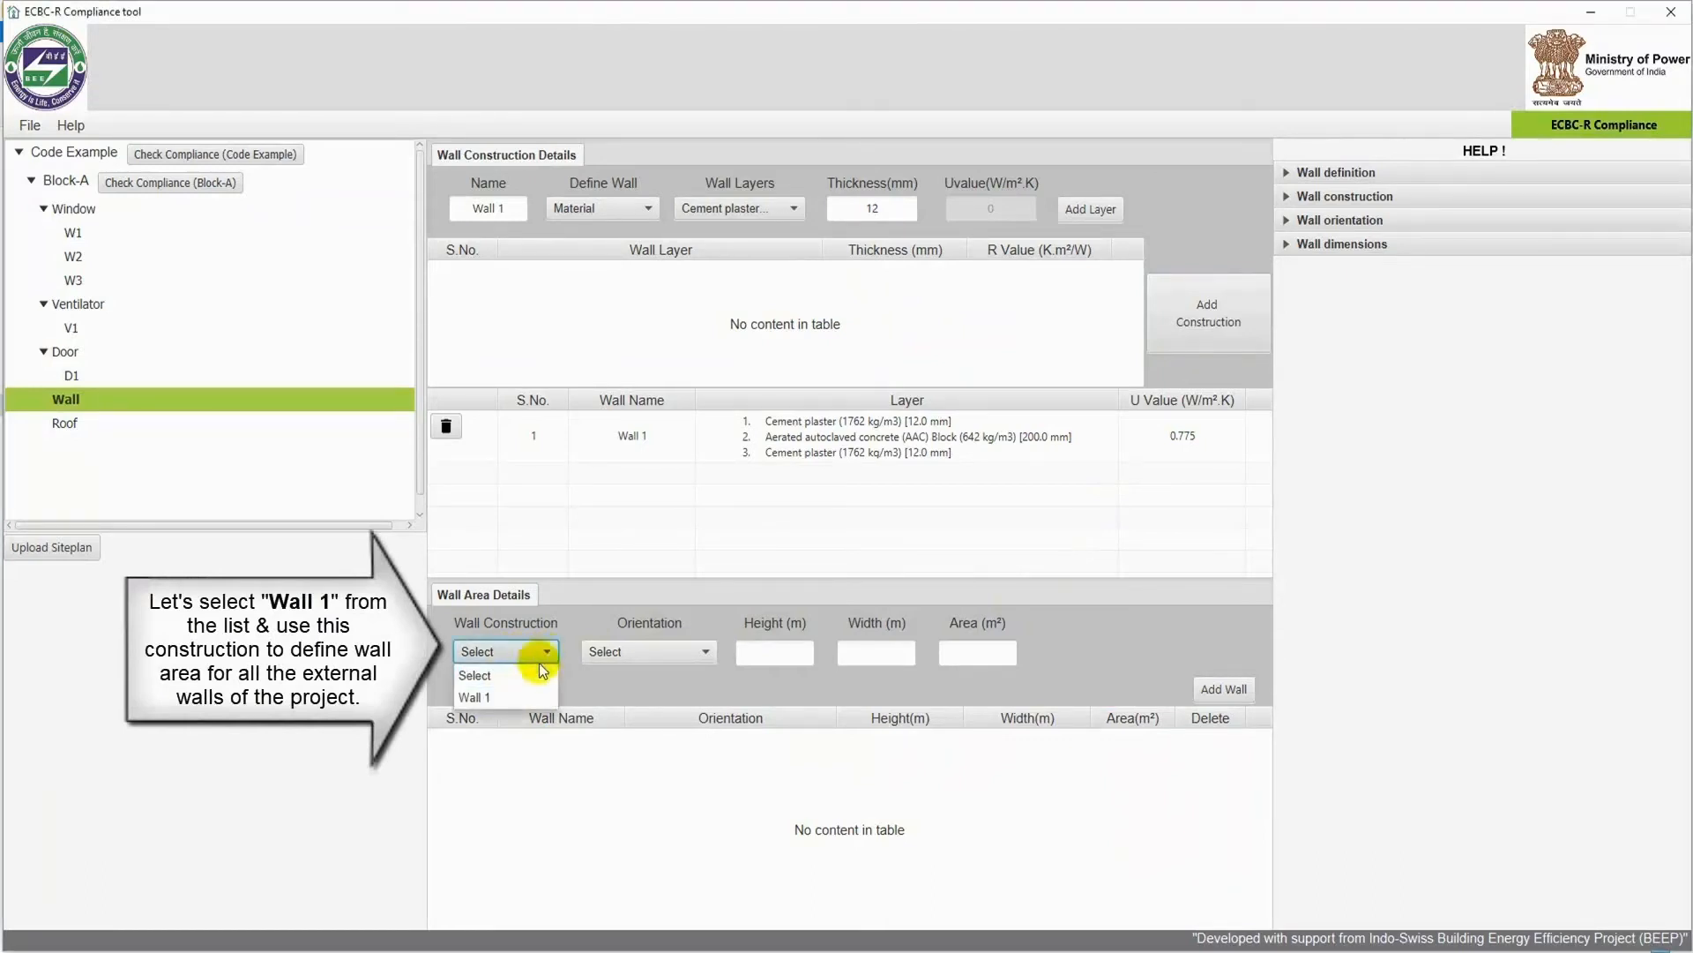
click(513, 702)
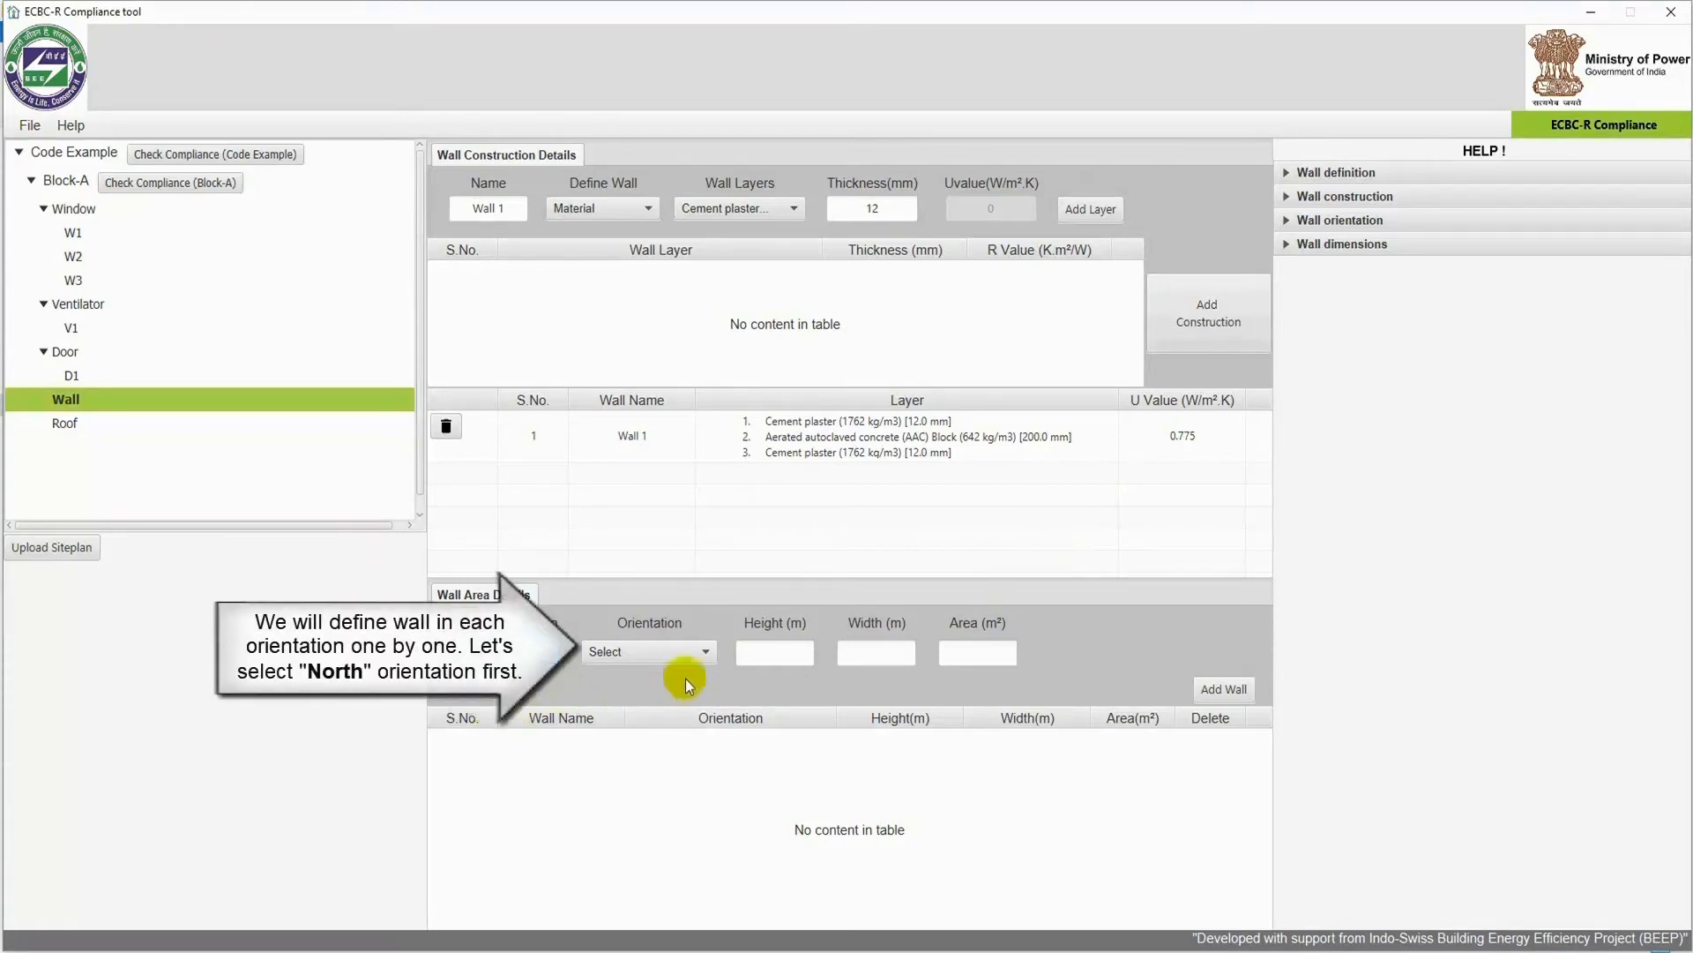
click(706, 651)
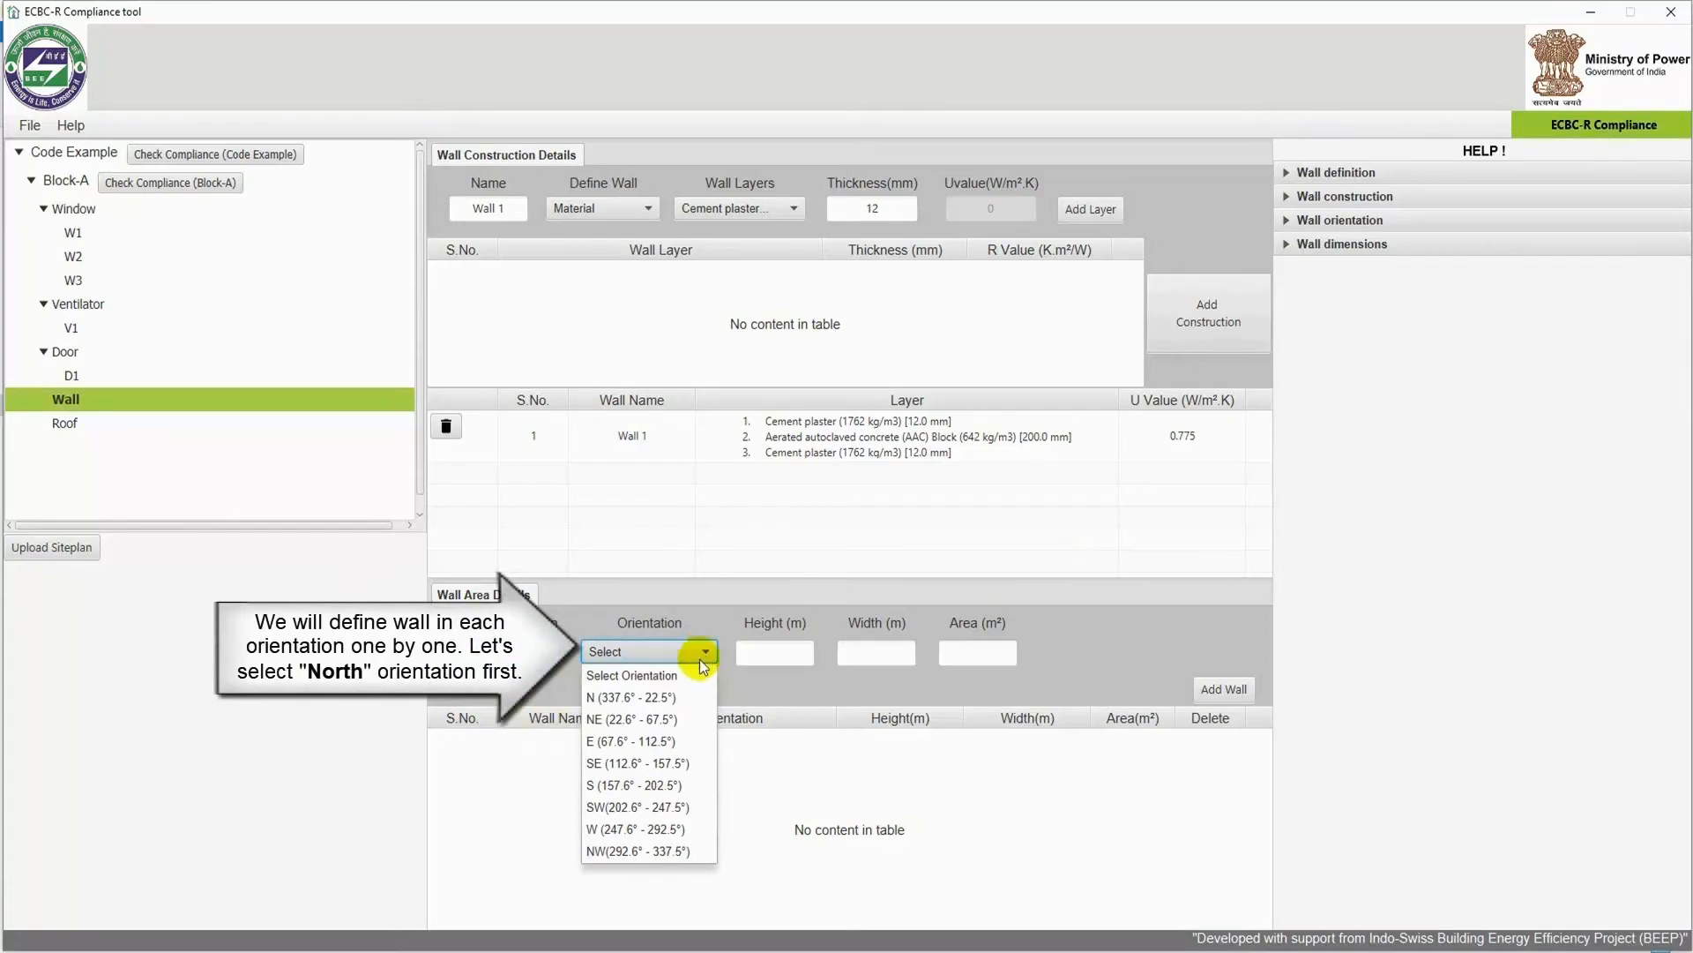
click(653, 697)
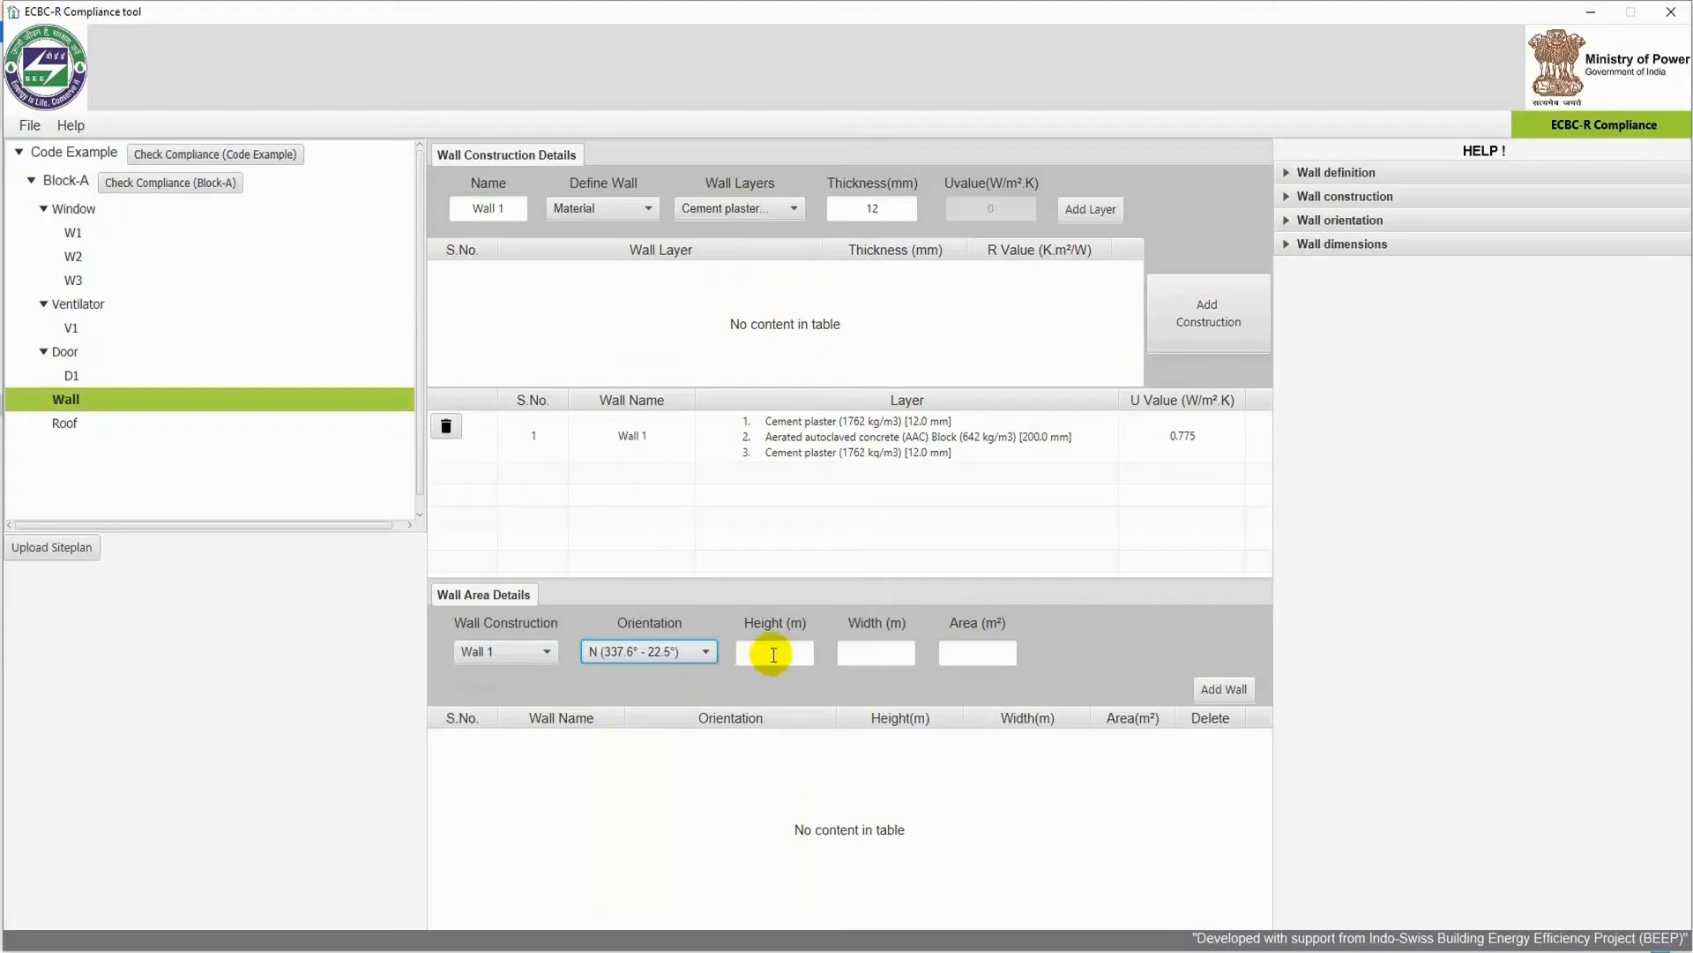
click(773, 654)
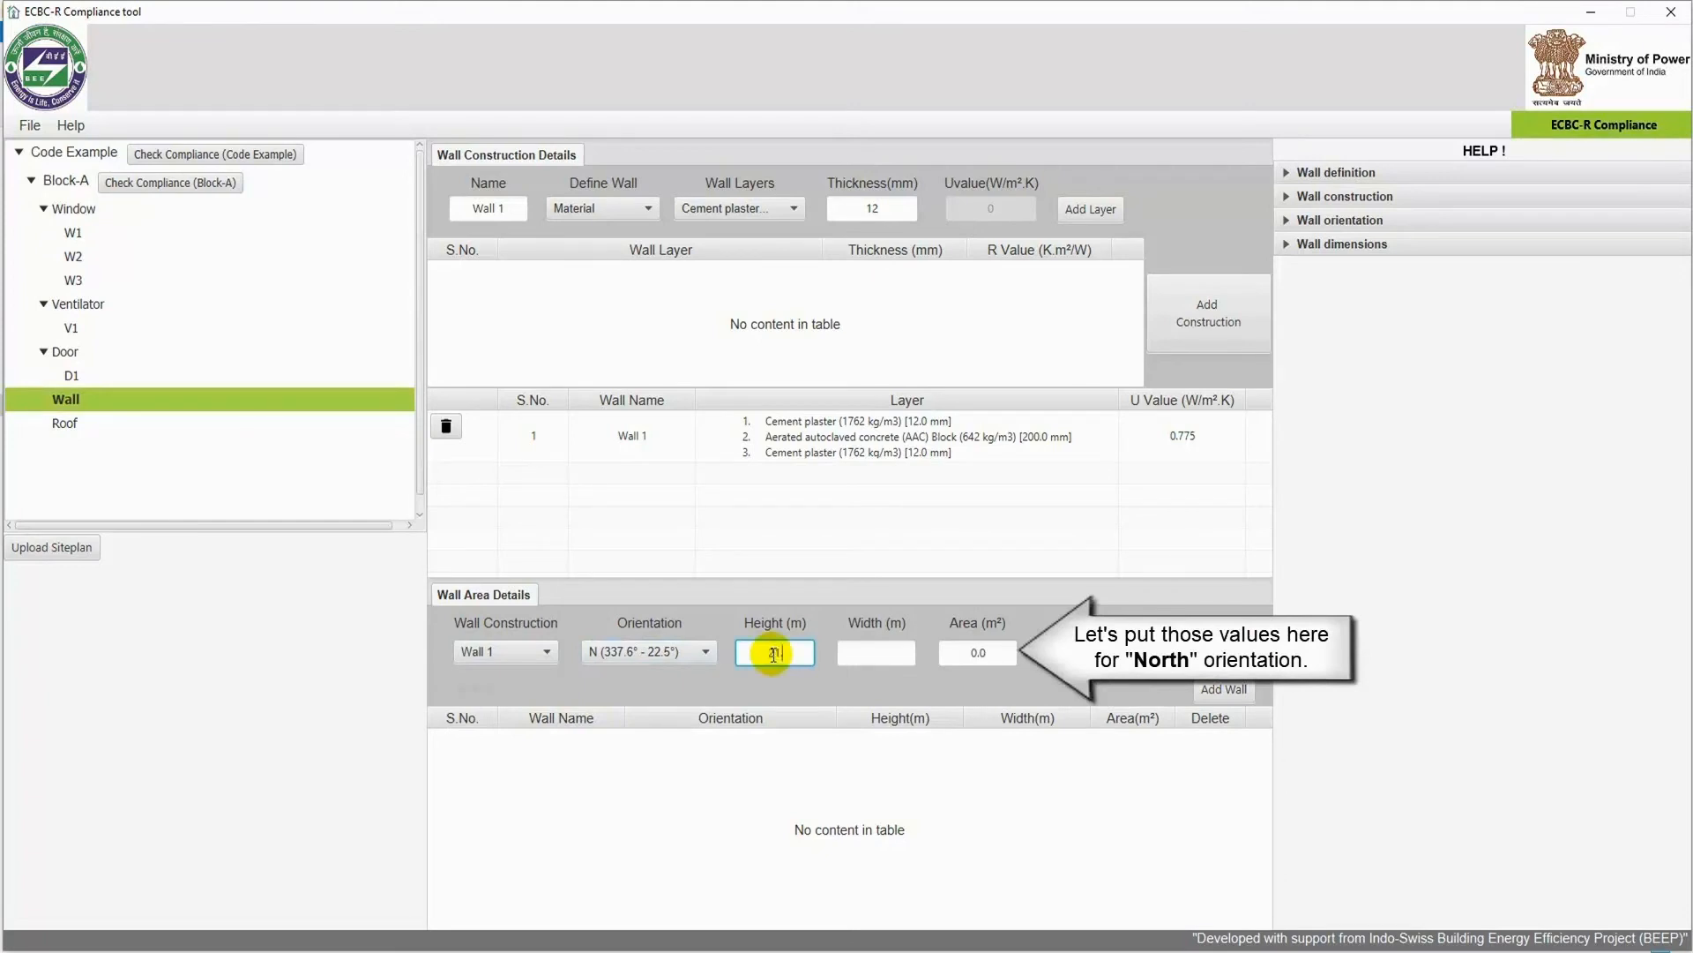
click(869, 655)
text(51)
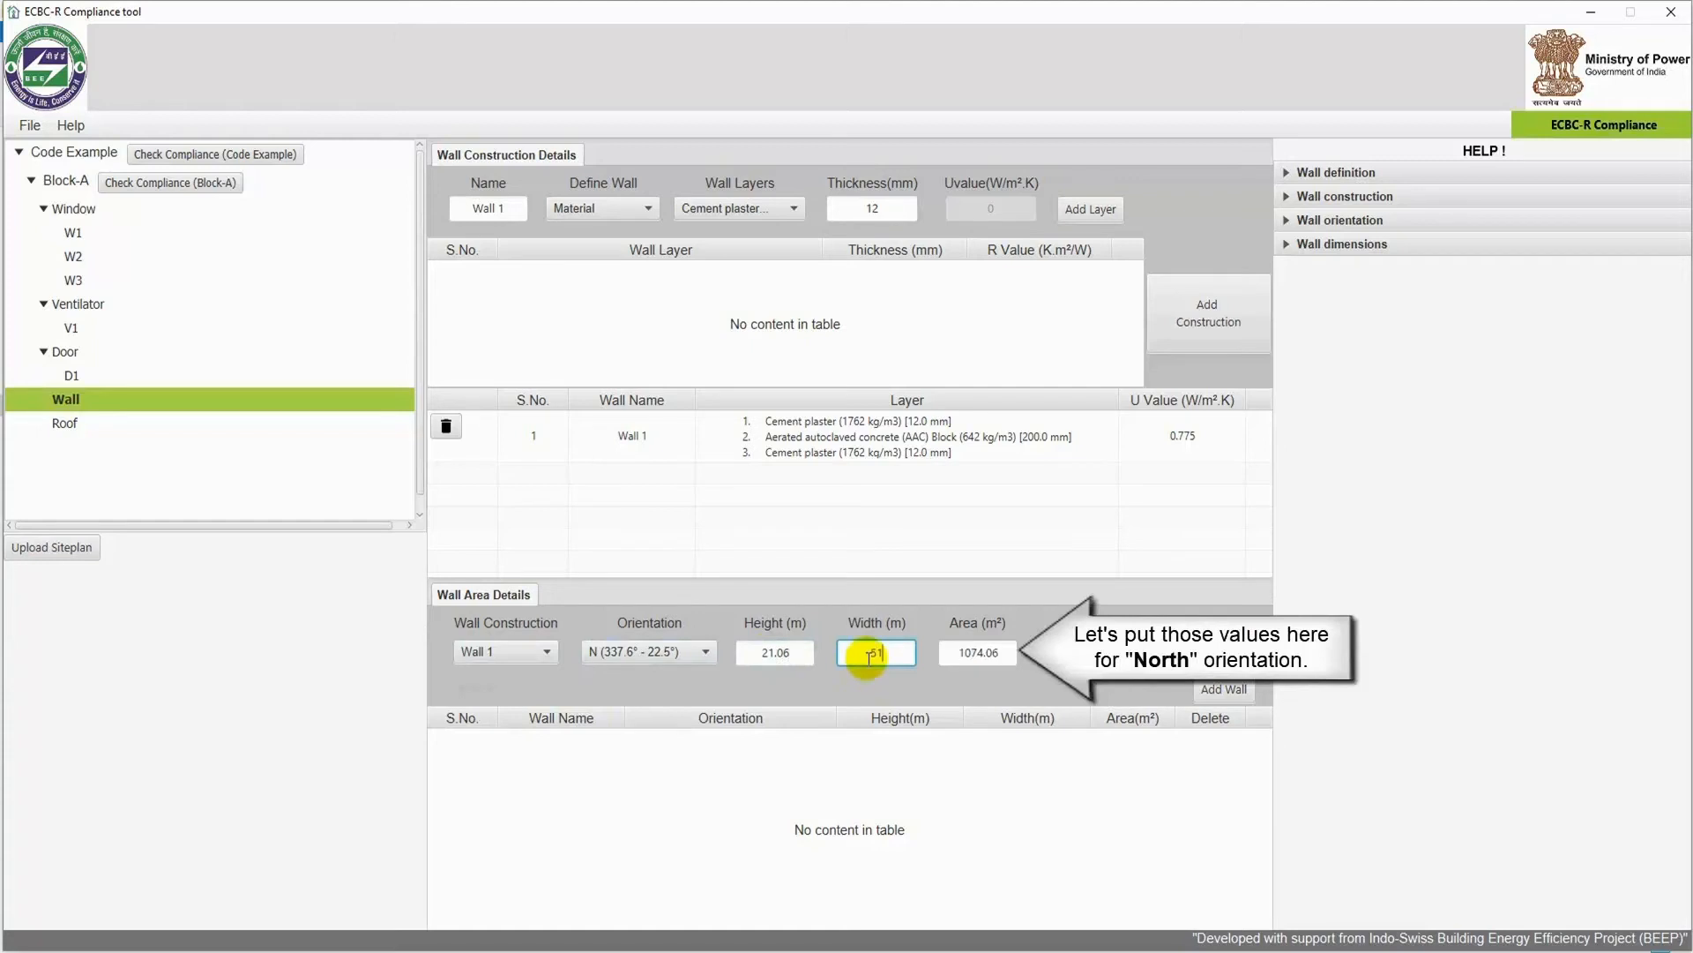
text(.58)
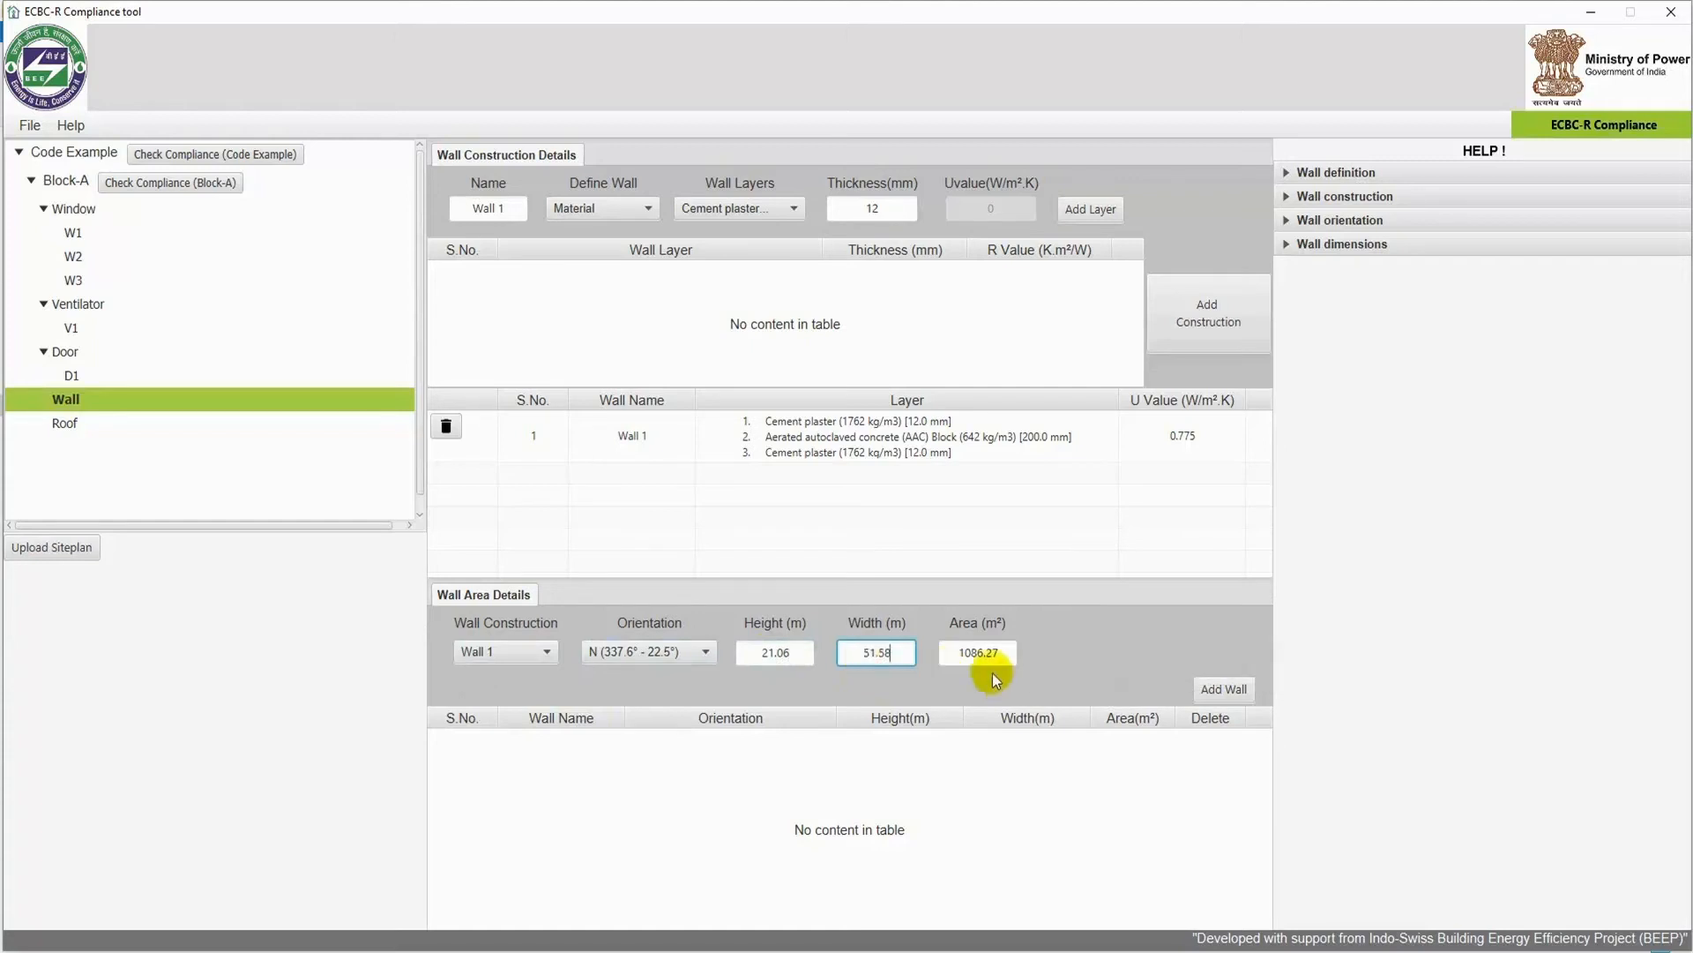
click(1237, 697)
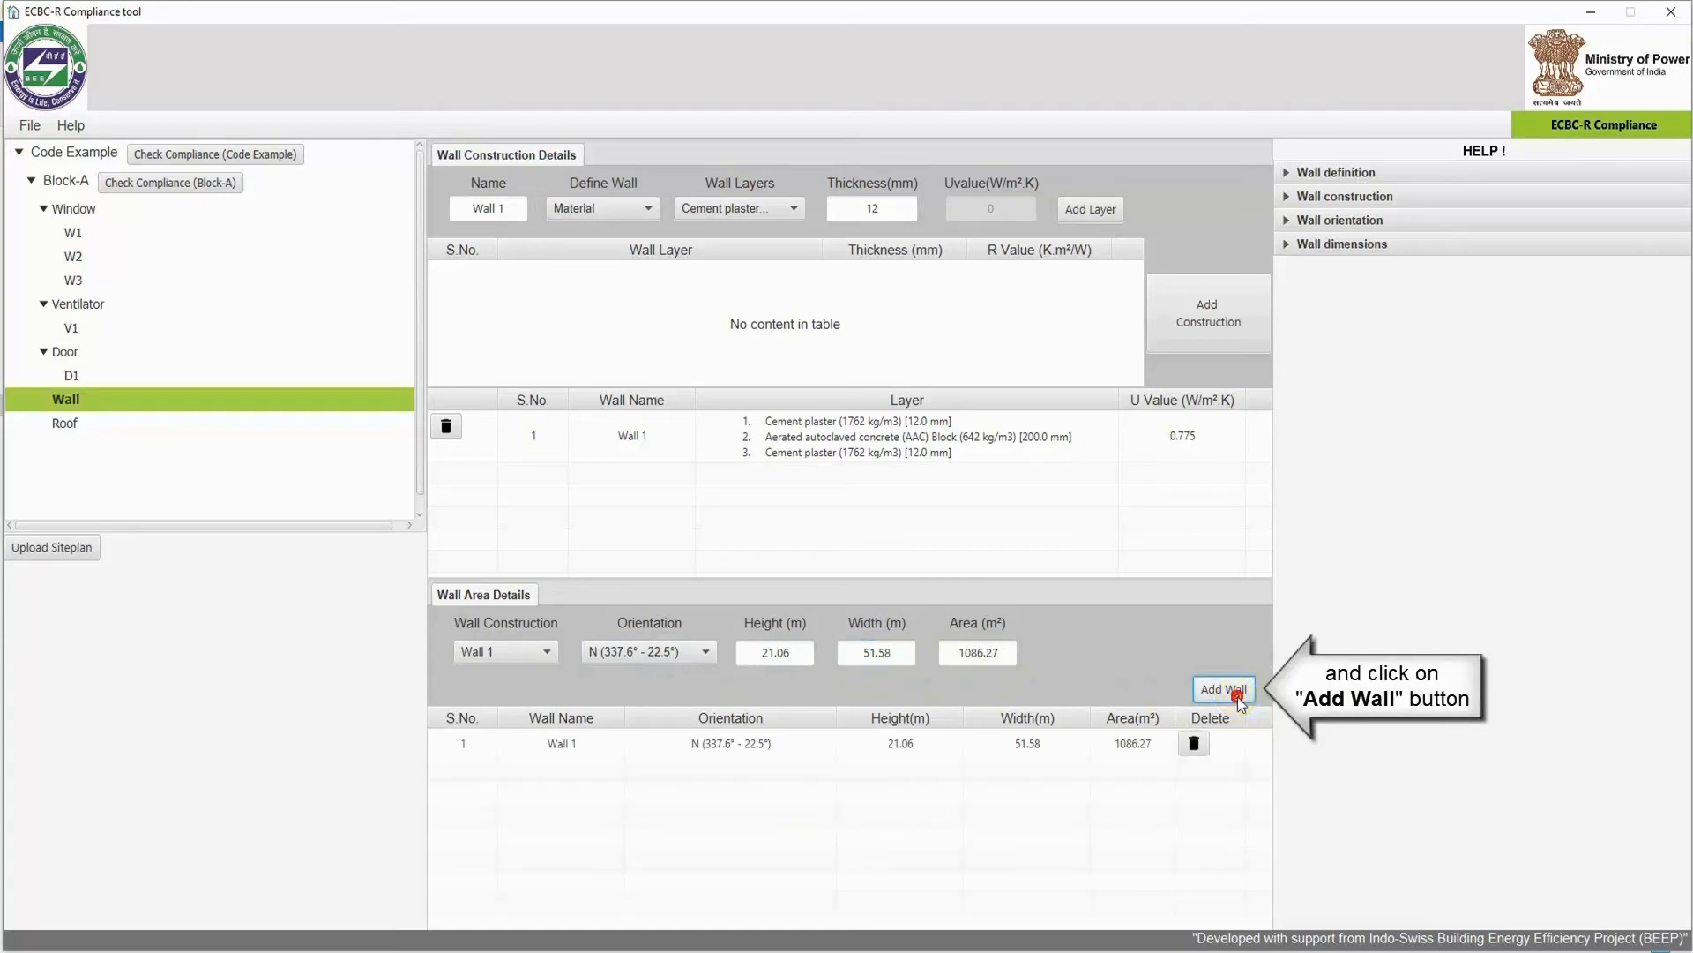
Add a south (S) wall of Wall 1 construction with the same 21.06 m height and 51.58 m width.
click(692, 655)
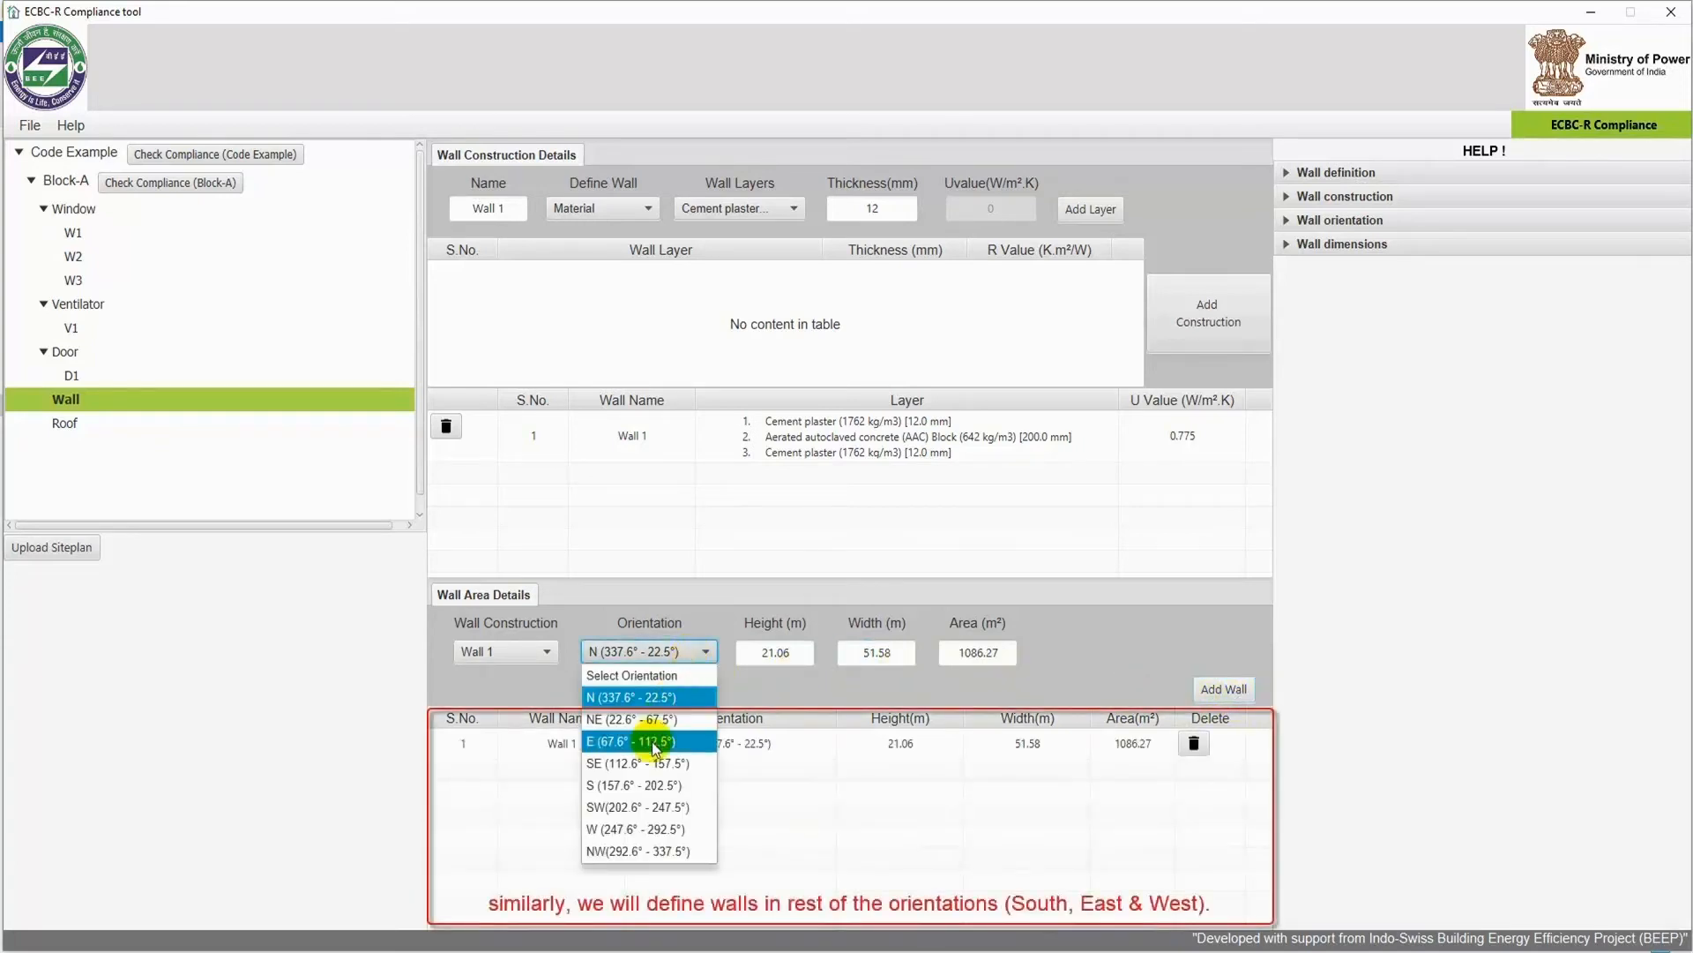
click(612, 788)
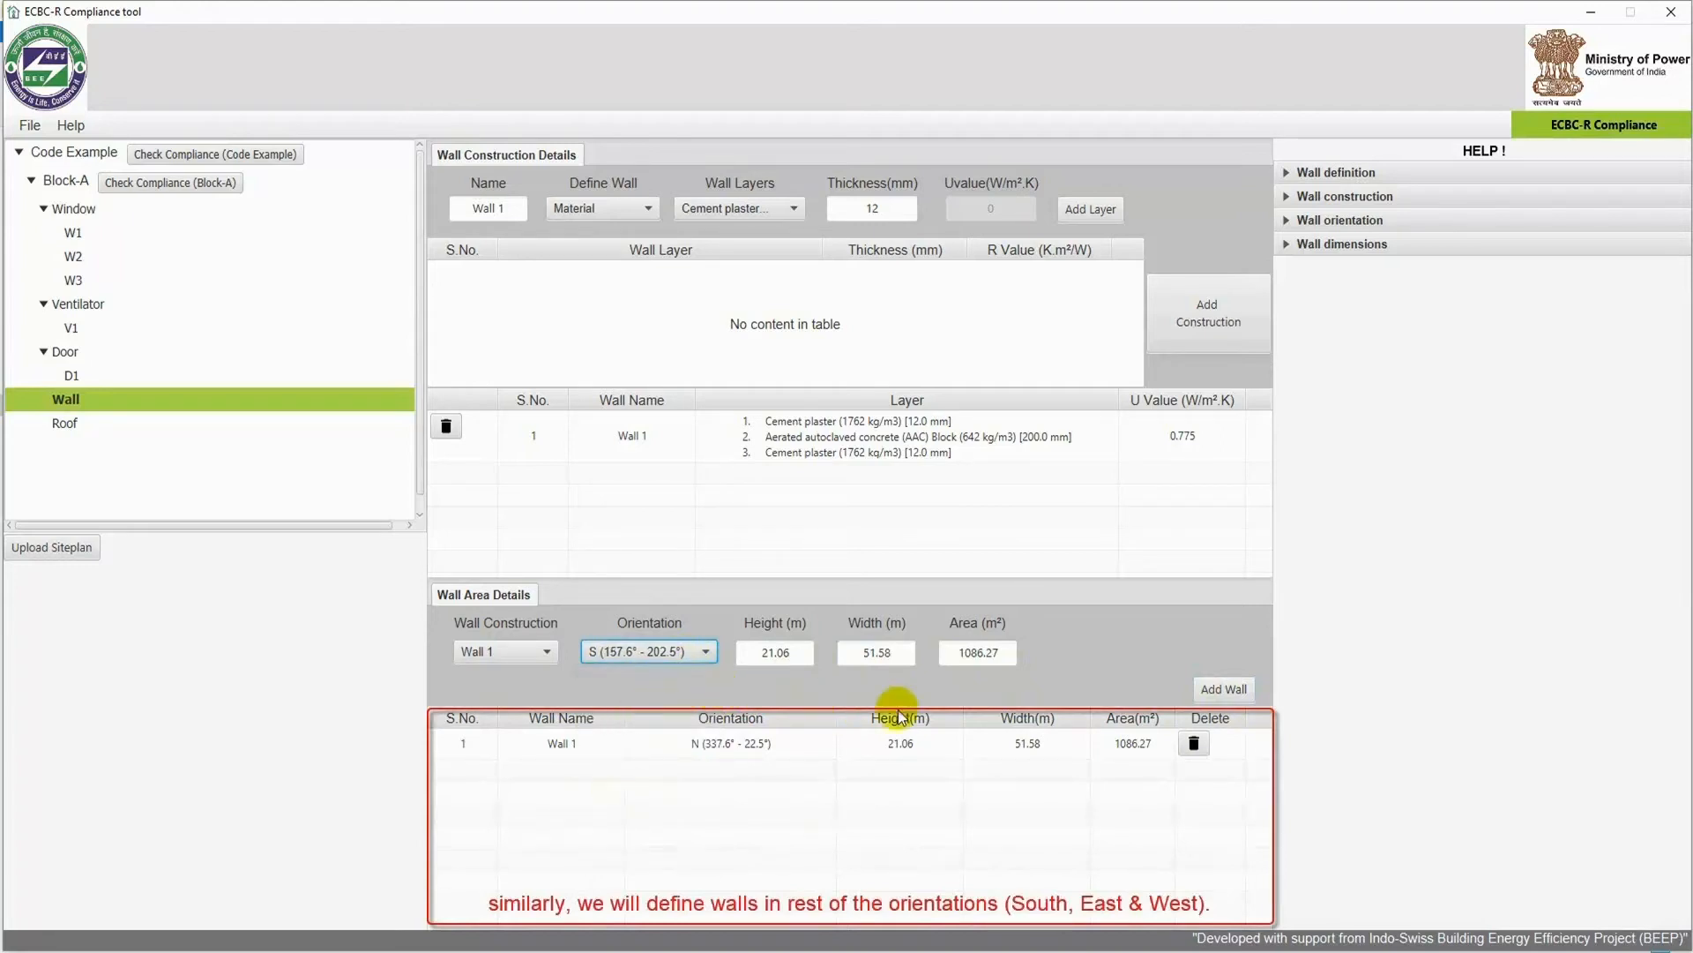
click(1234, 691)
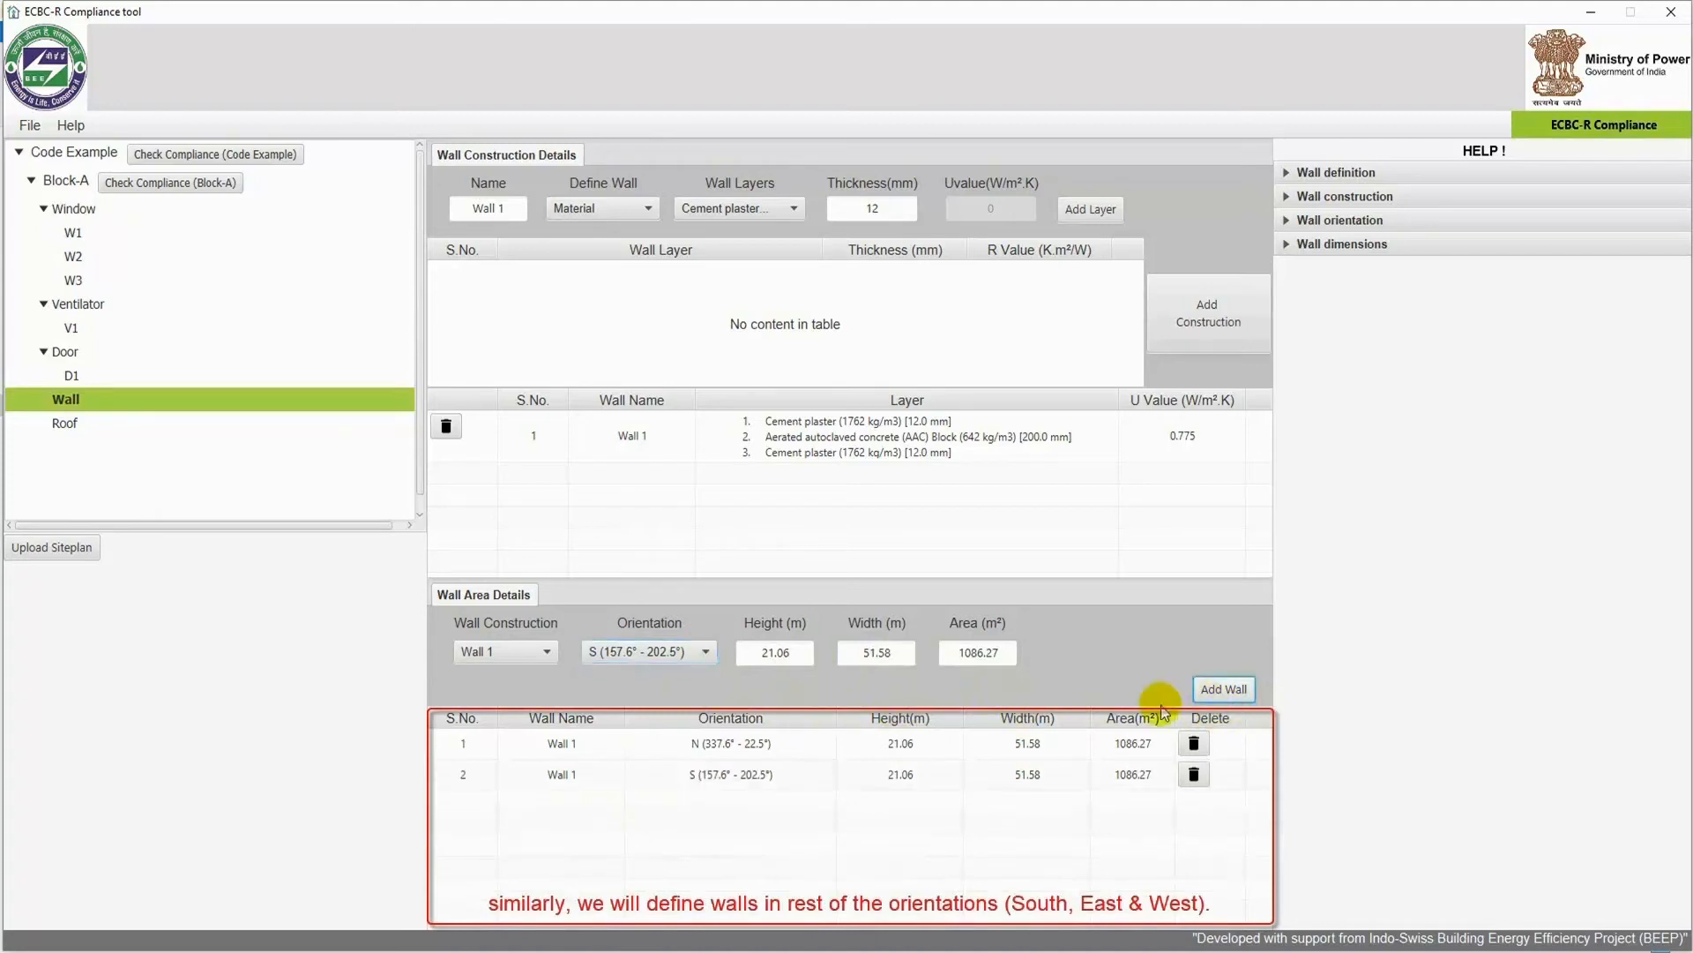
Add an east (E) wall of Wall 1 construction, 21.06 m high and 31 m wide.
click(653, 655)
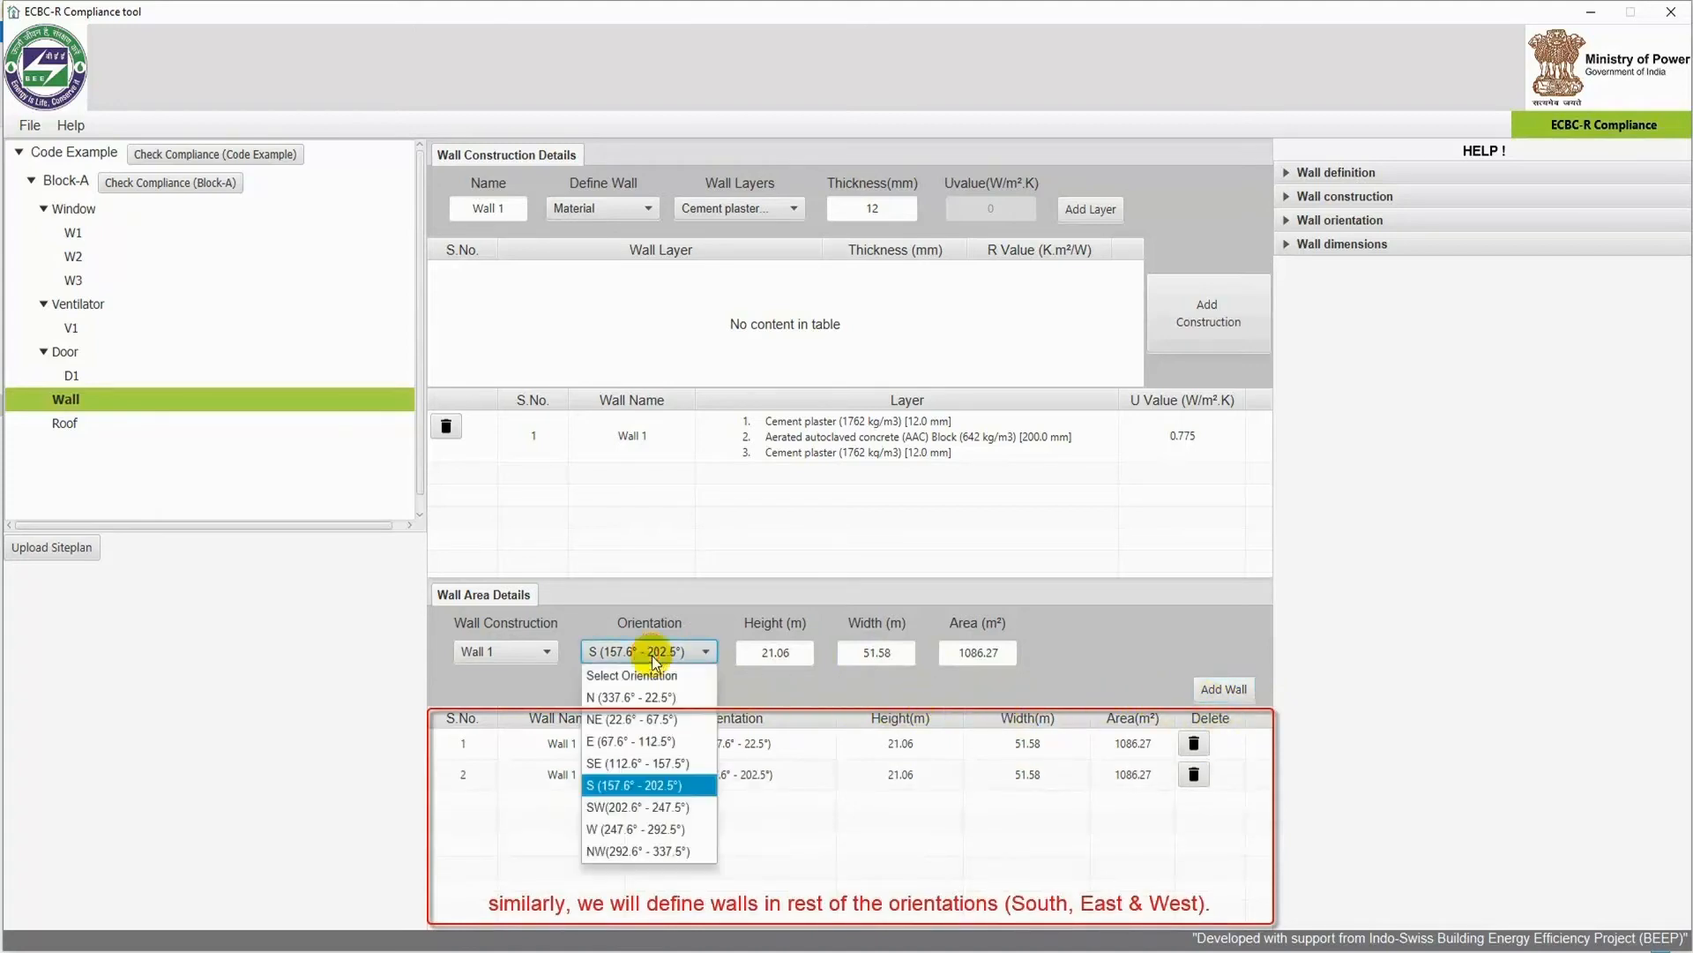
click(664, 743)
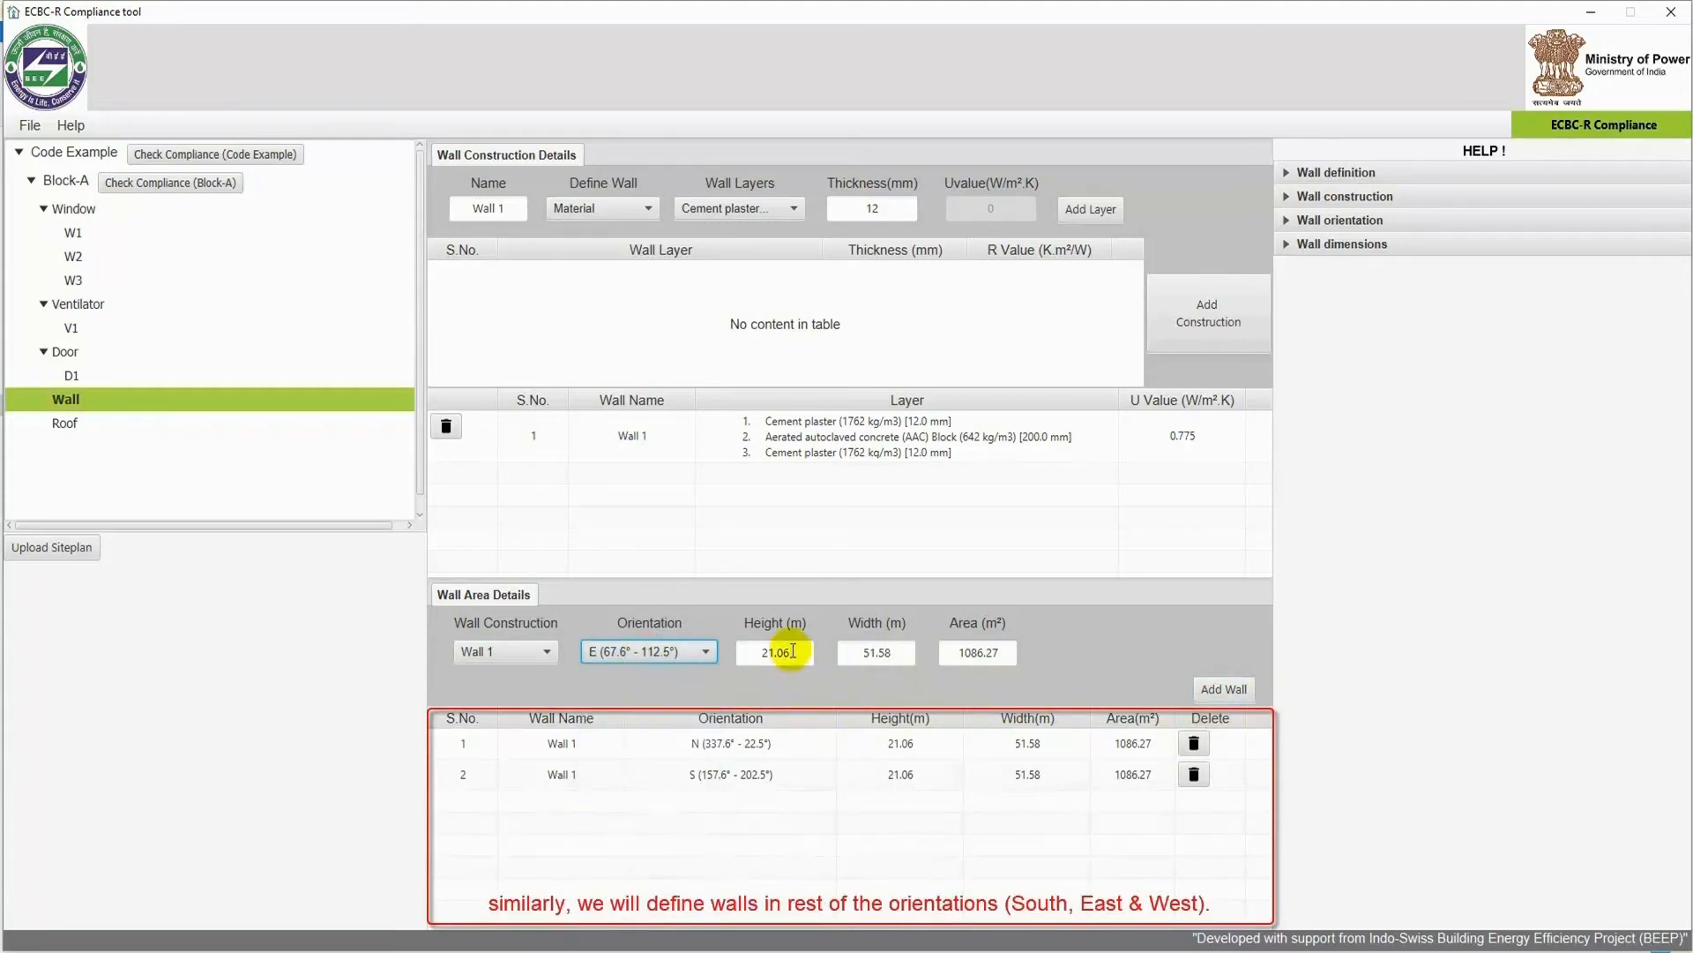
double_click(857, 657)
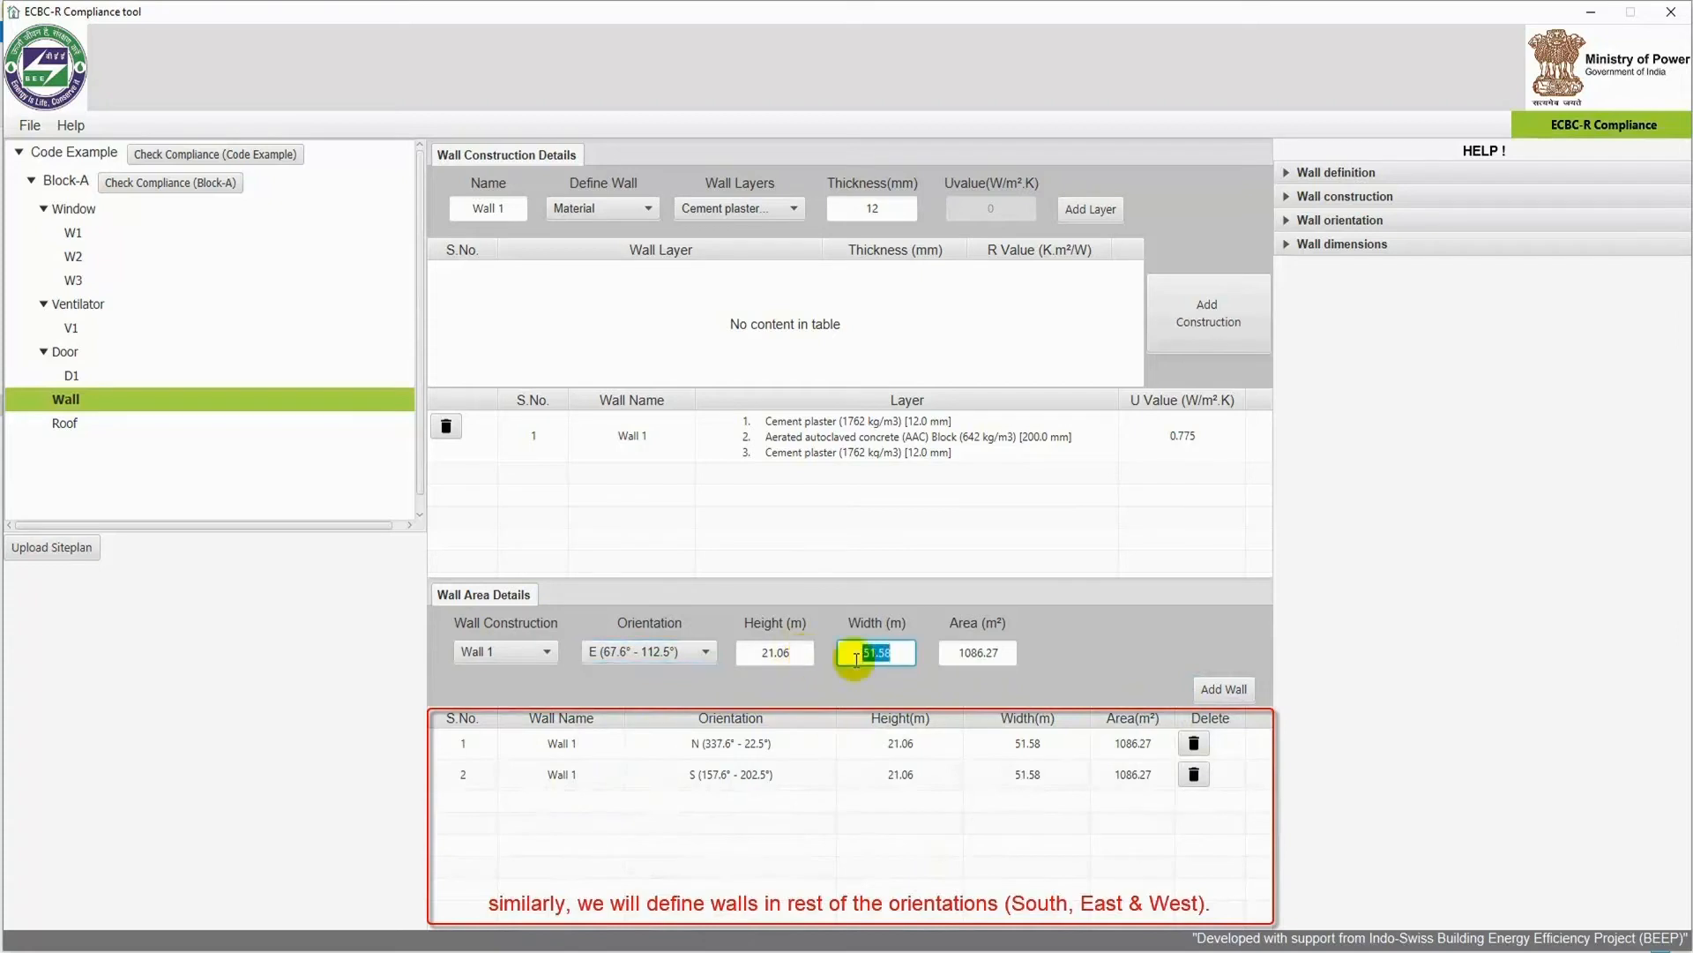
text(31)
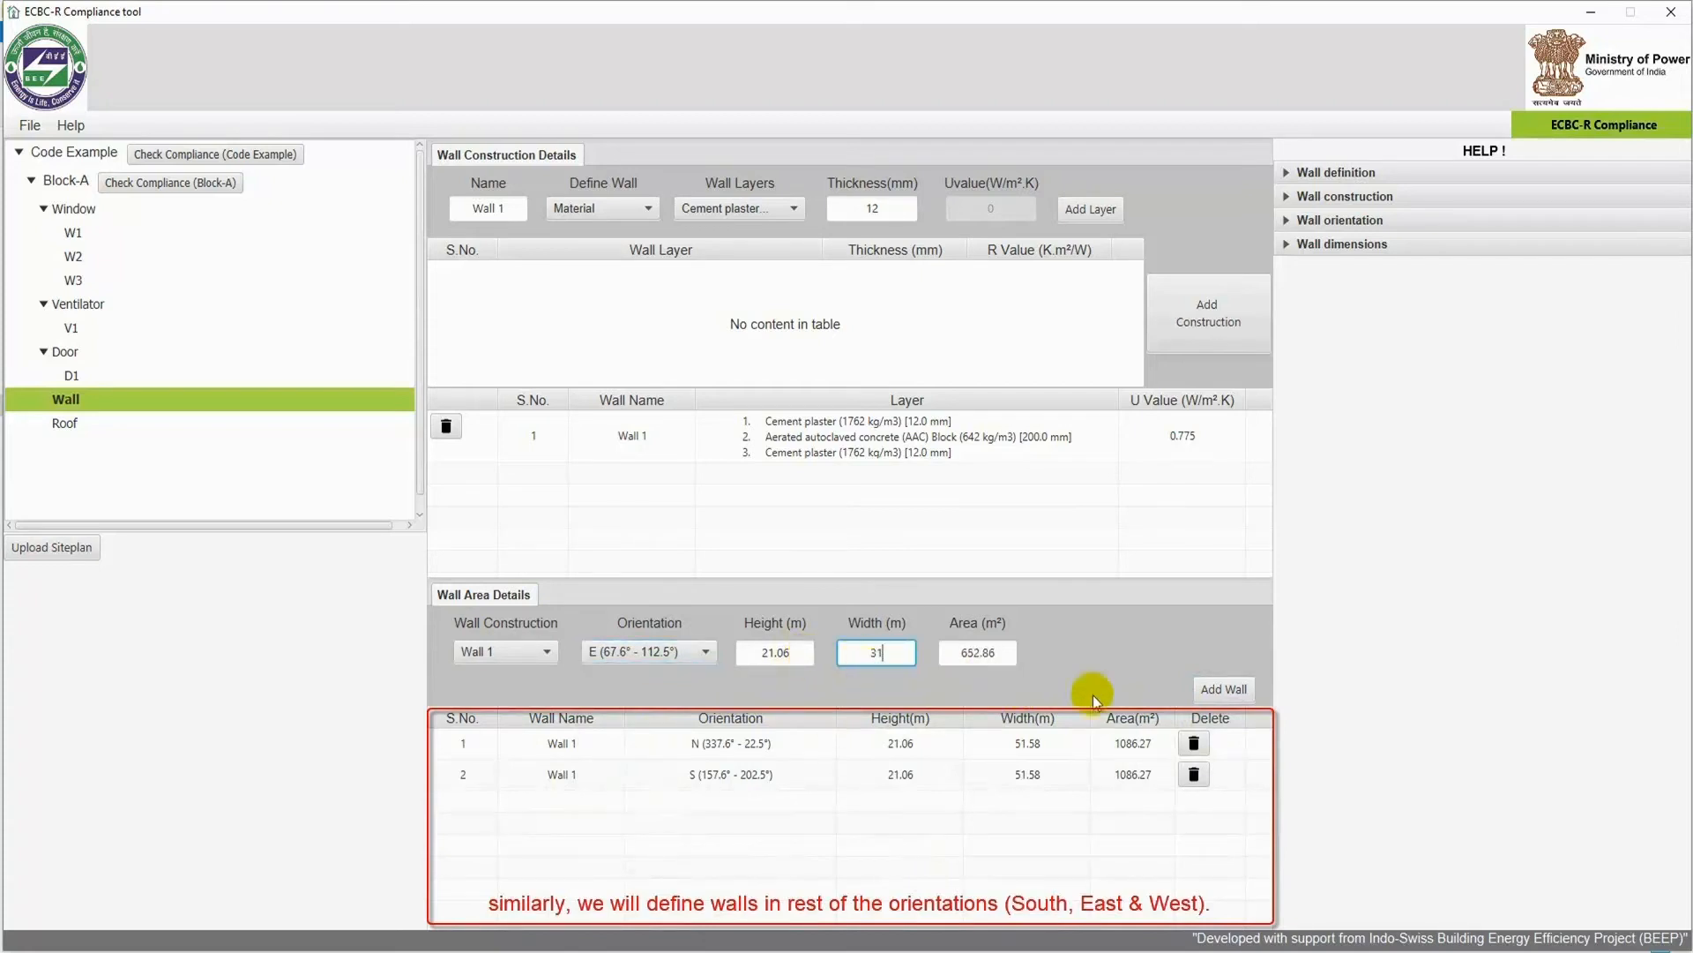
click(1223, 689)
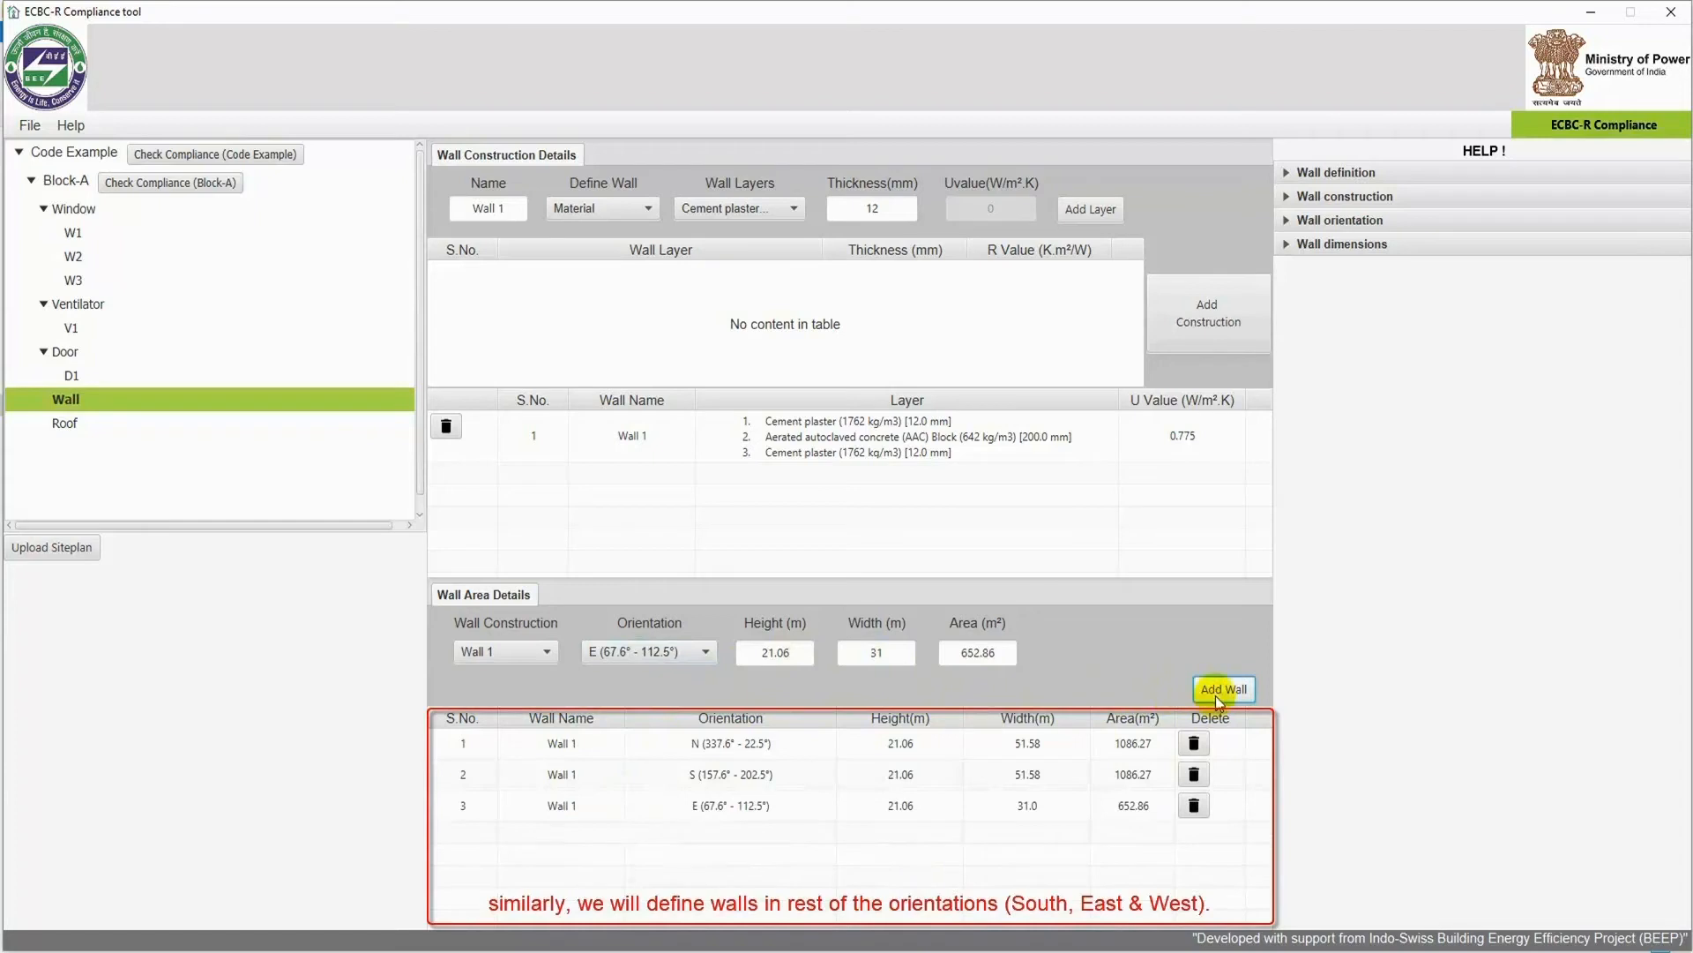
Add a west (W) wall of Wall 1 construction with the same 21.06 m height and 31 m width.
click(701, 653)
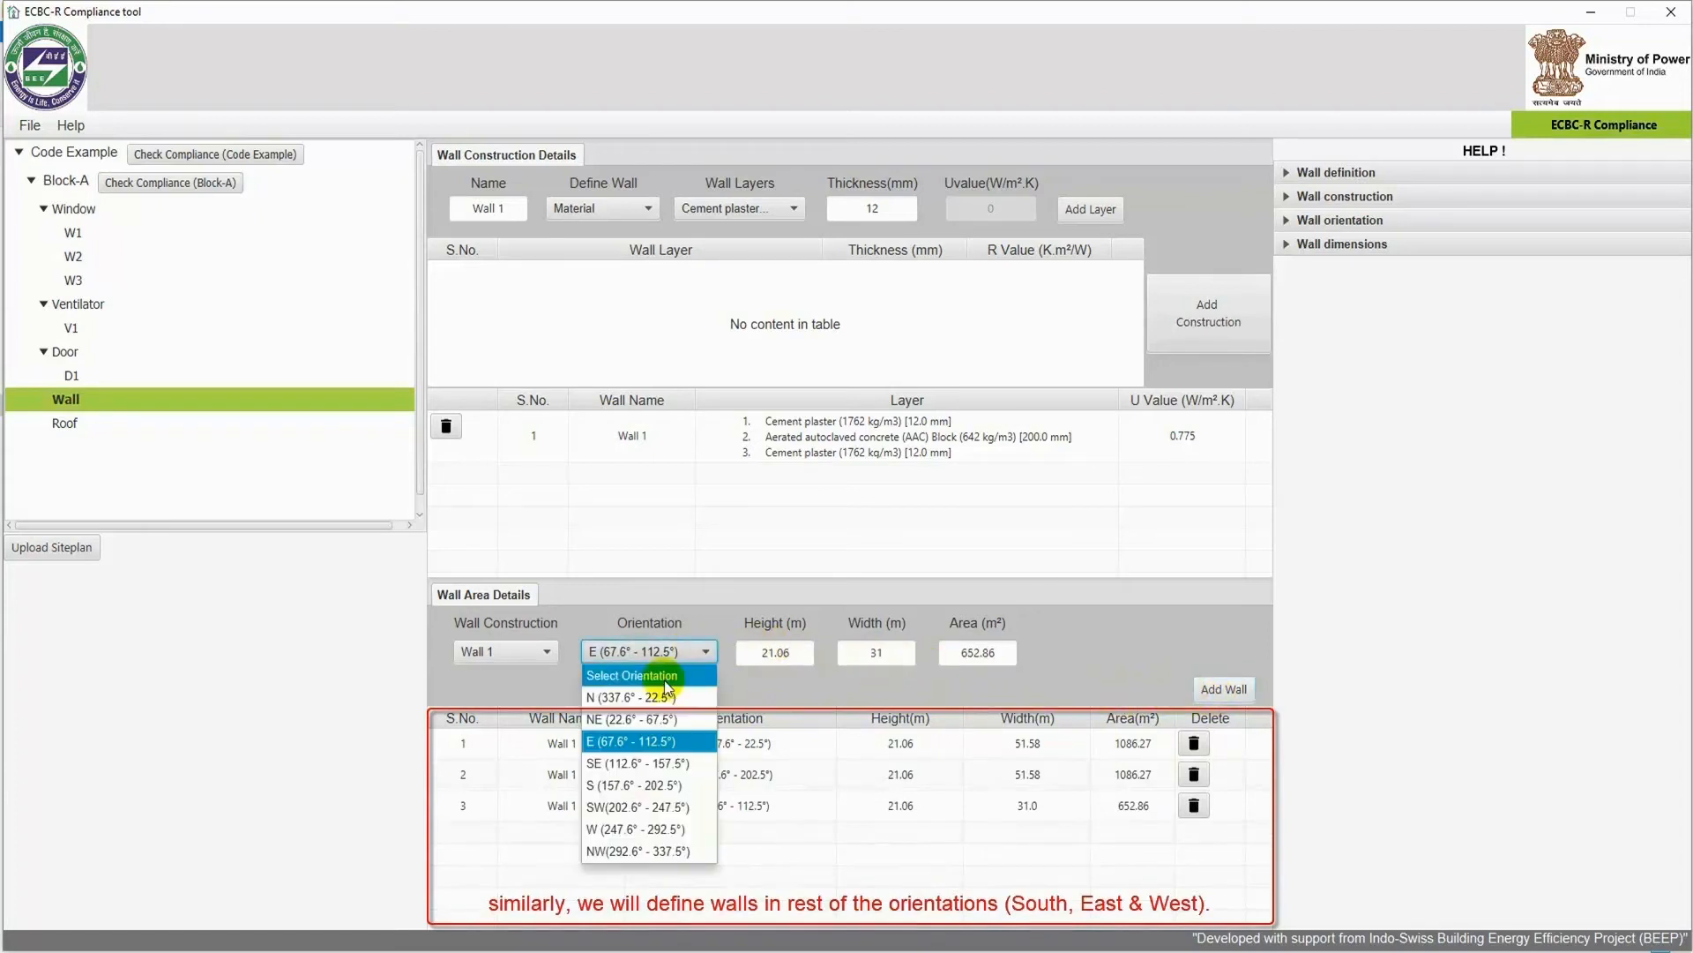
click(627, 830)
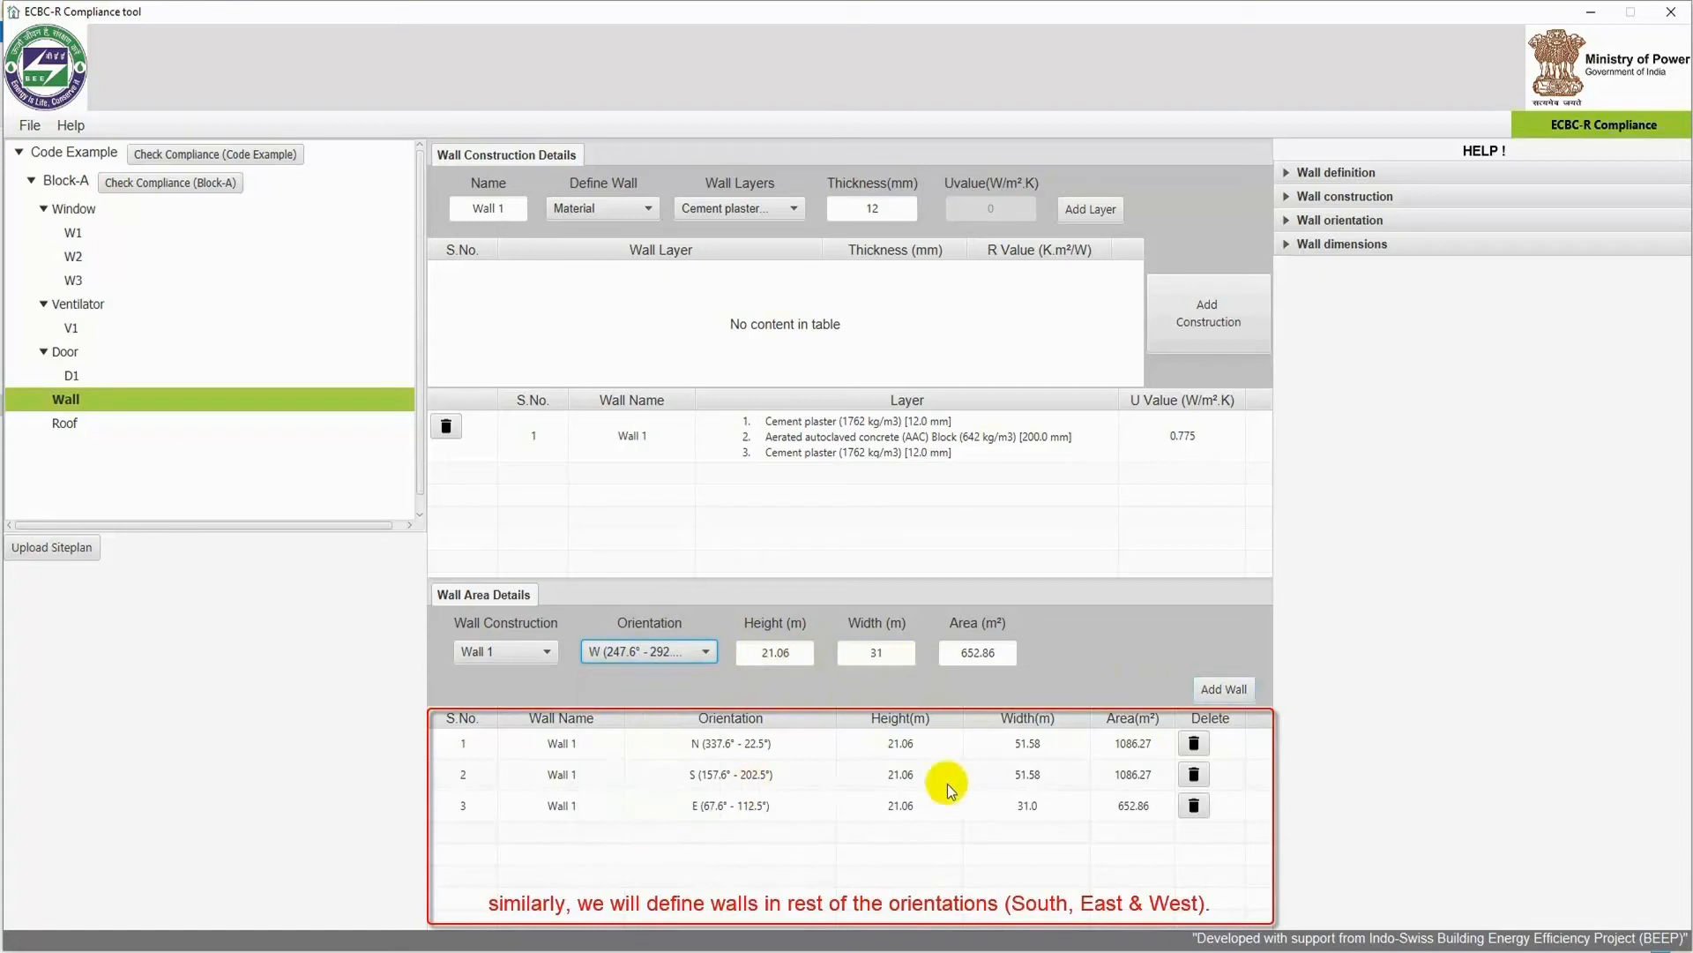
click(1235, 695)
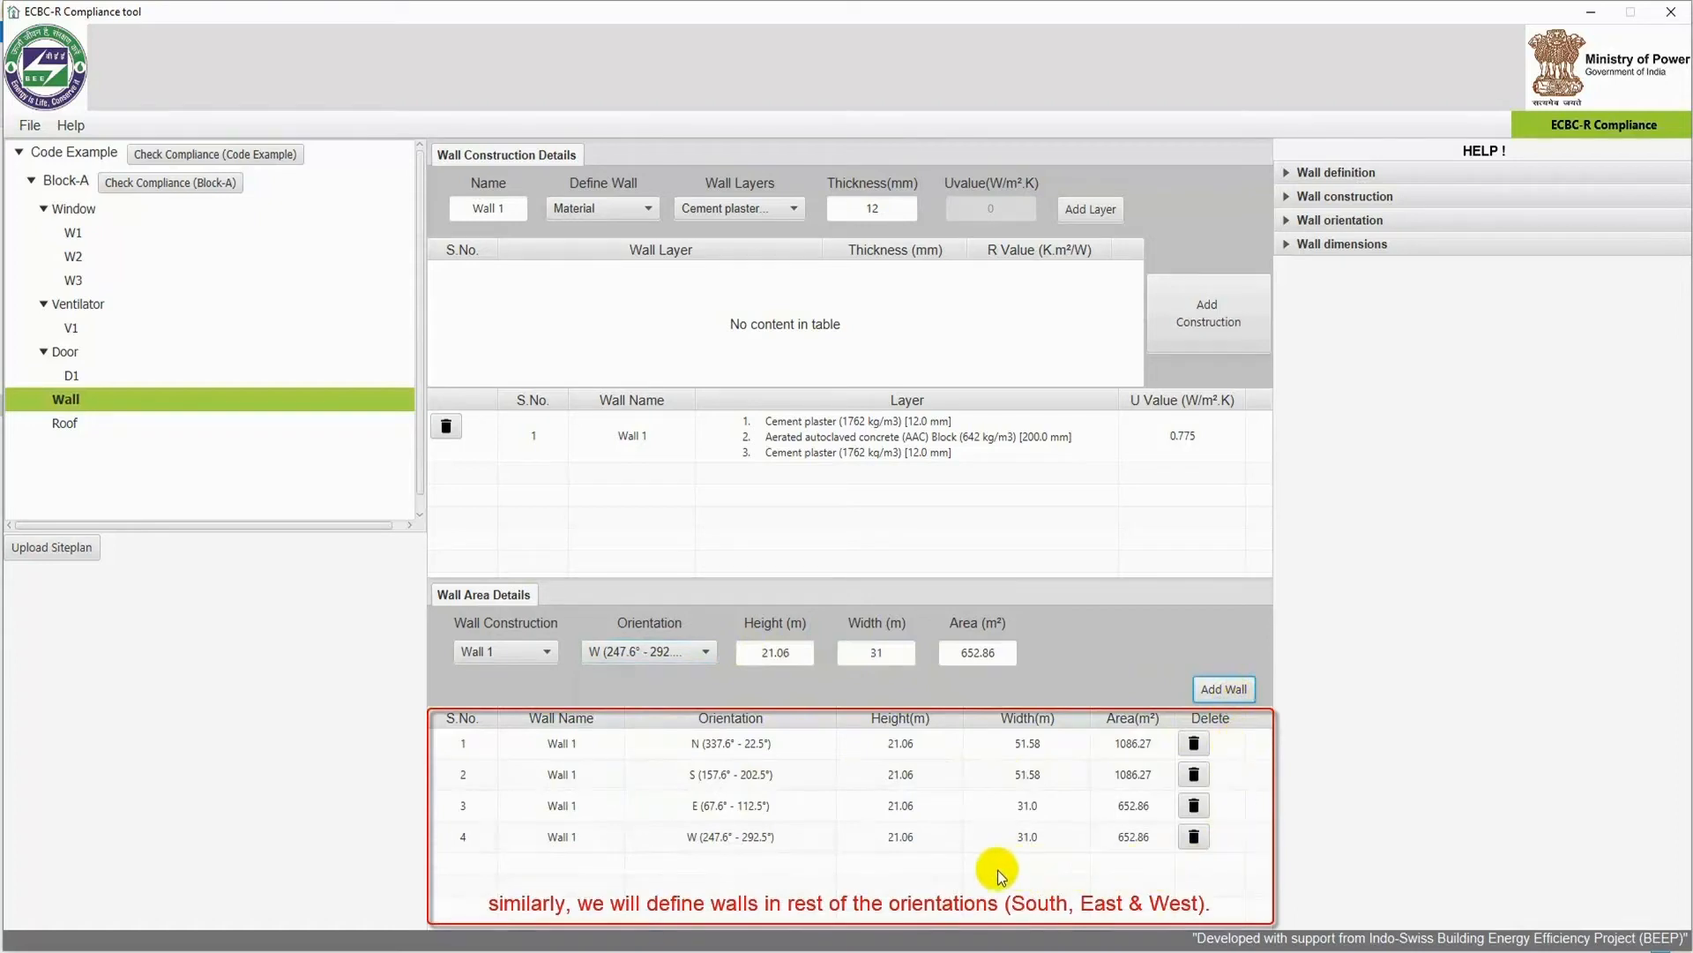
Open Block-A's roof details and start a roof construction named Roof 1, defined by material.
click(132, 431)
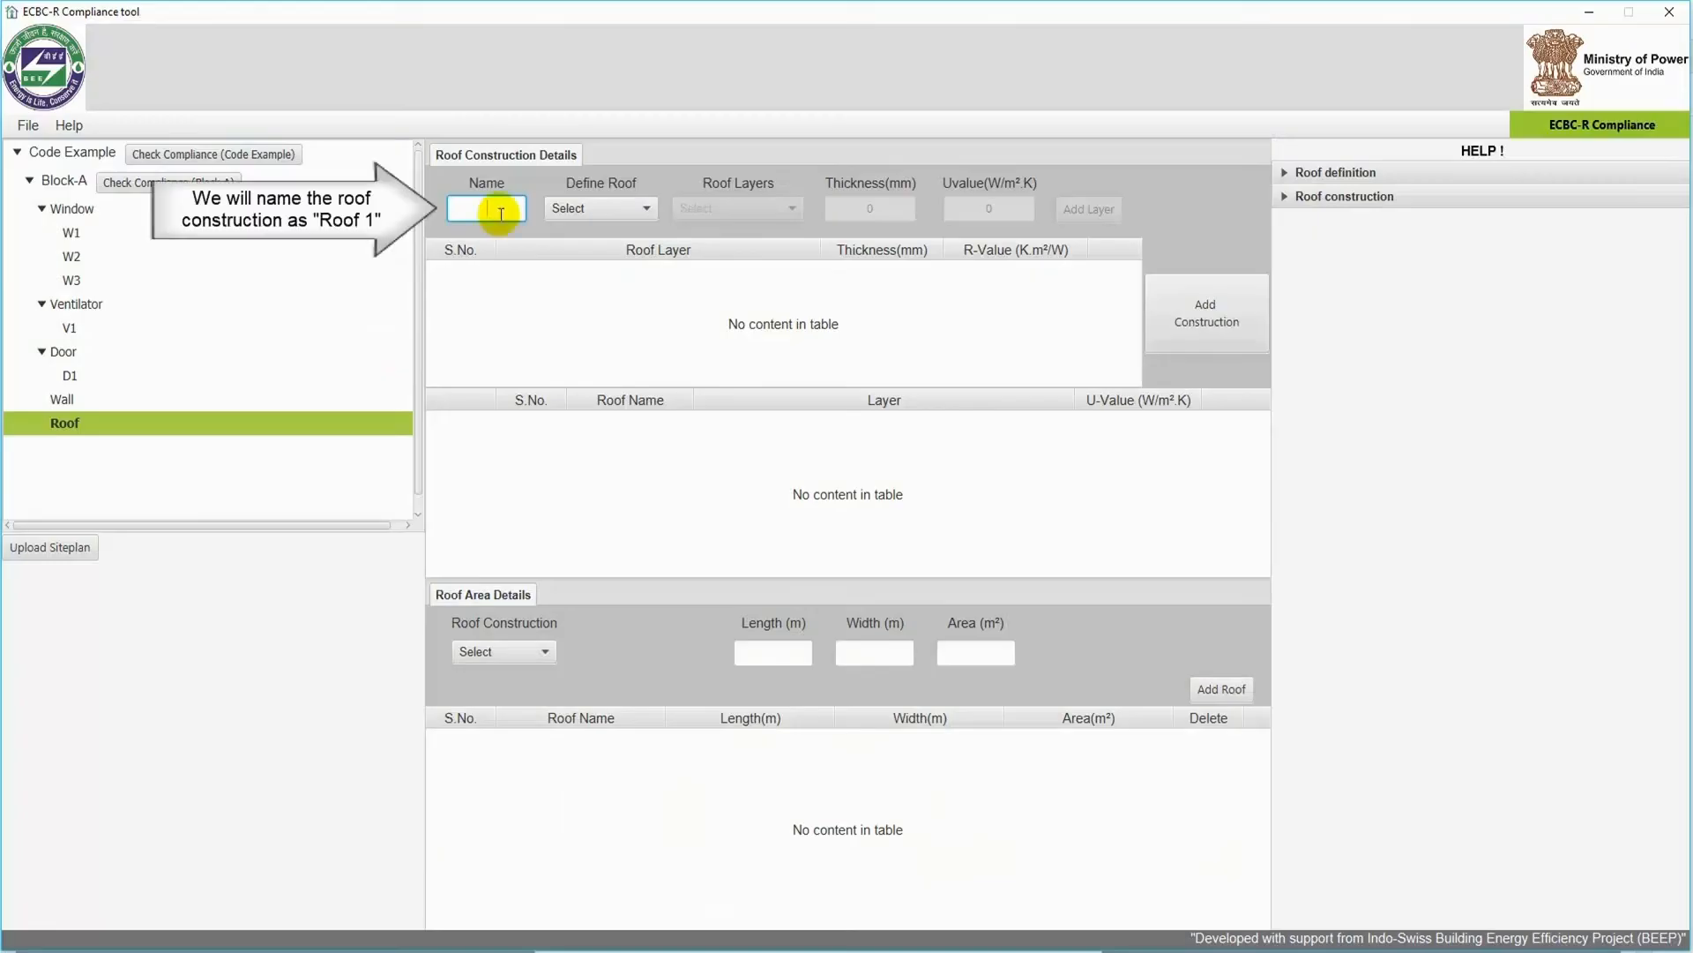
click(476, 209)
text(Roof 1)
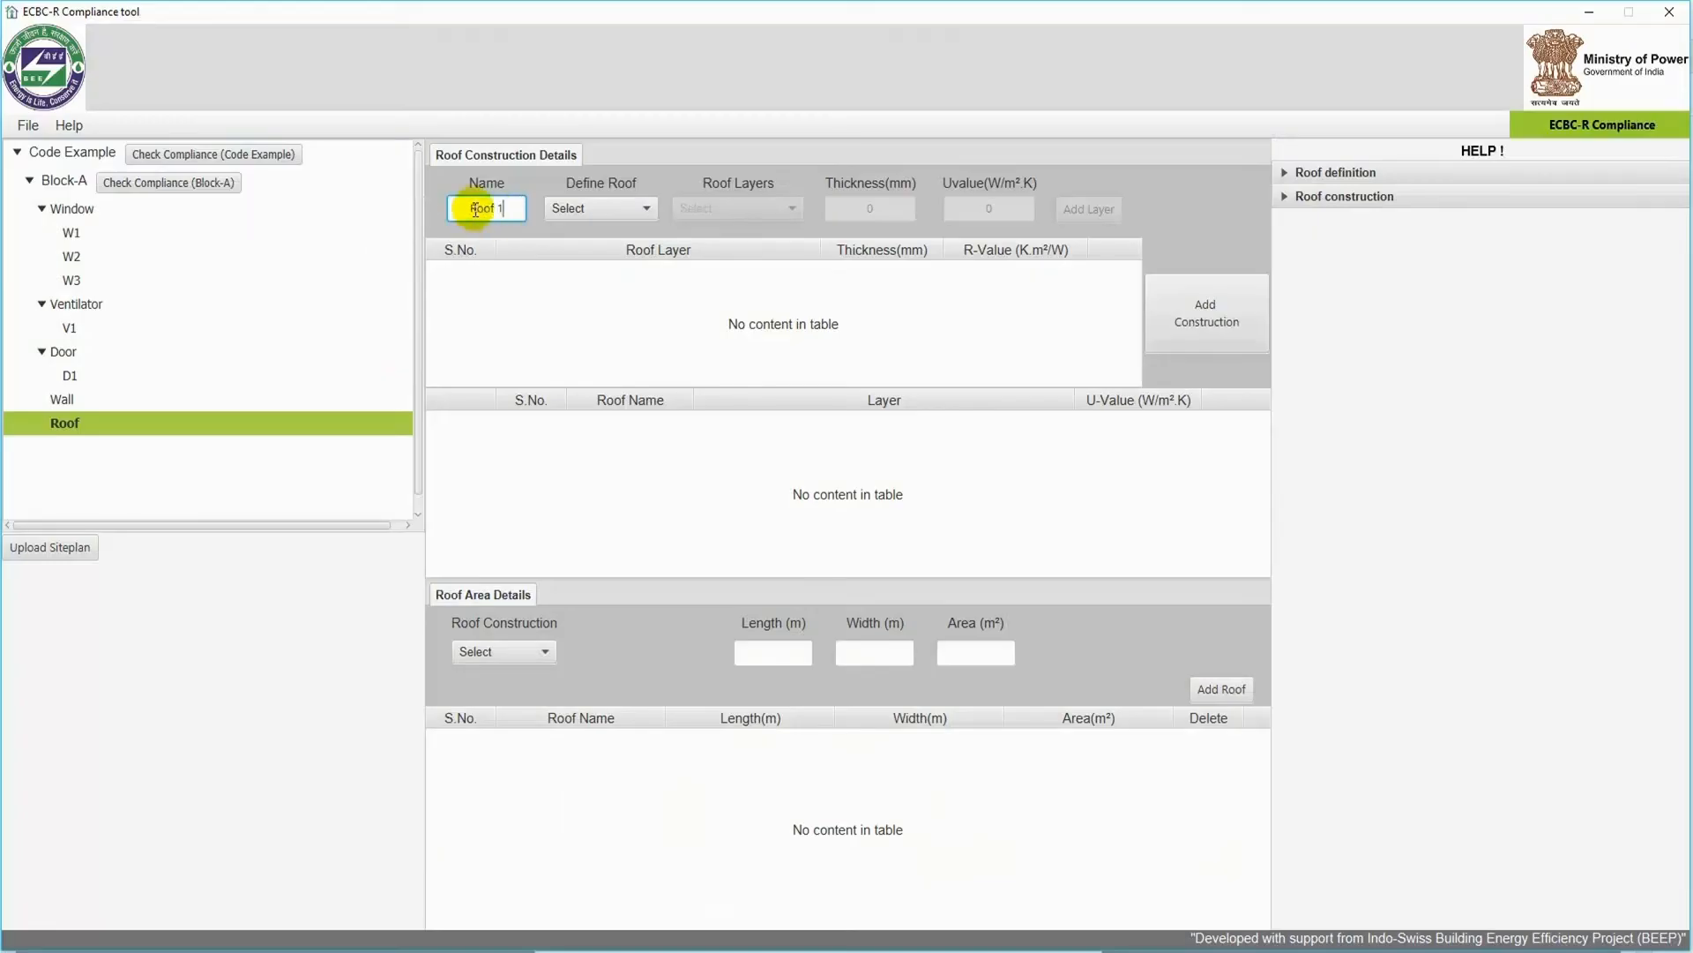
click(607, 207)
click(596, 256)
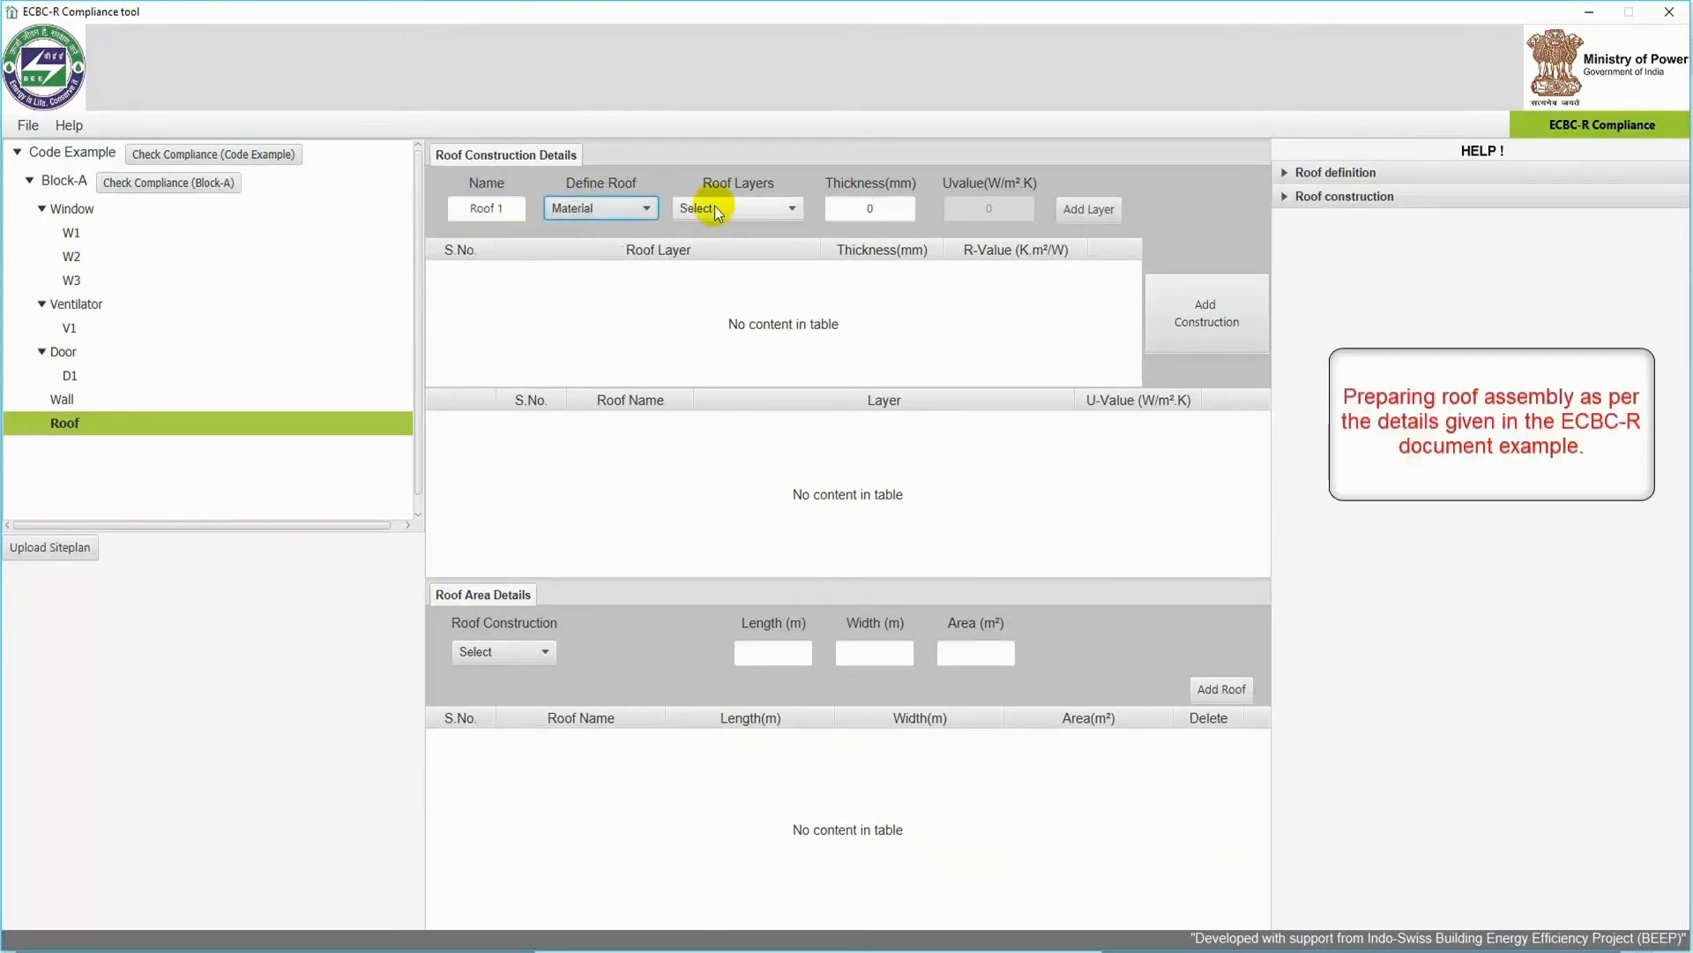
Add a 7 mm China mosaic tile layer to the Roof 1 assembly.
click(749, 208)
click(719, 249)
click(911, 205)
click(910, 206)
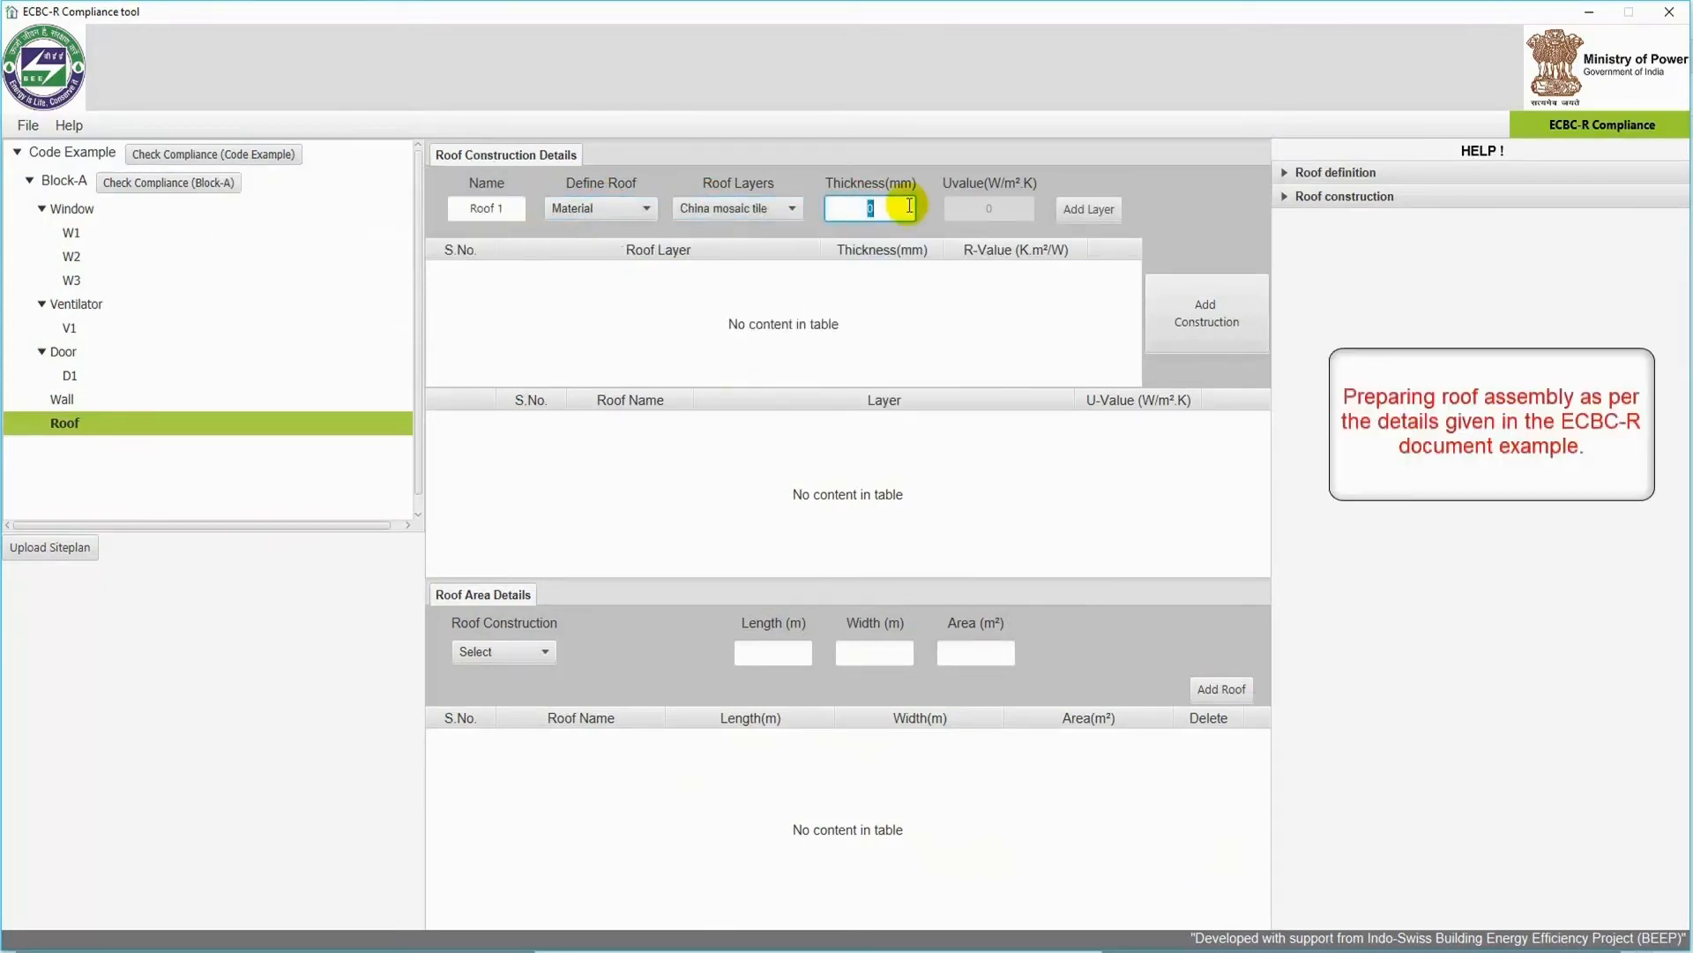
click(1083, 209)
Add a 50 mm Concrete (laid to slope) layer to the Roof 1 assembly.
click(760, 208)
click(761, 280)
double_click(851, 209)
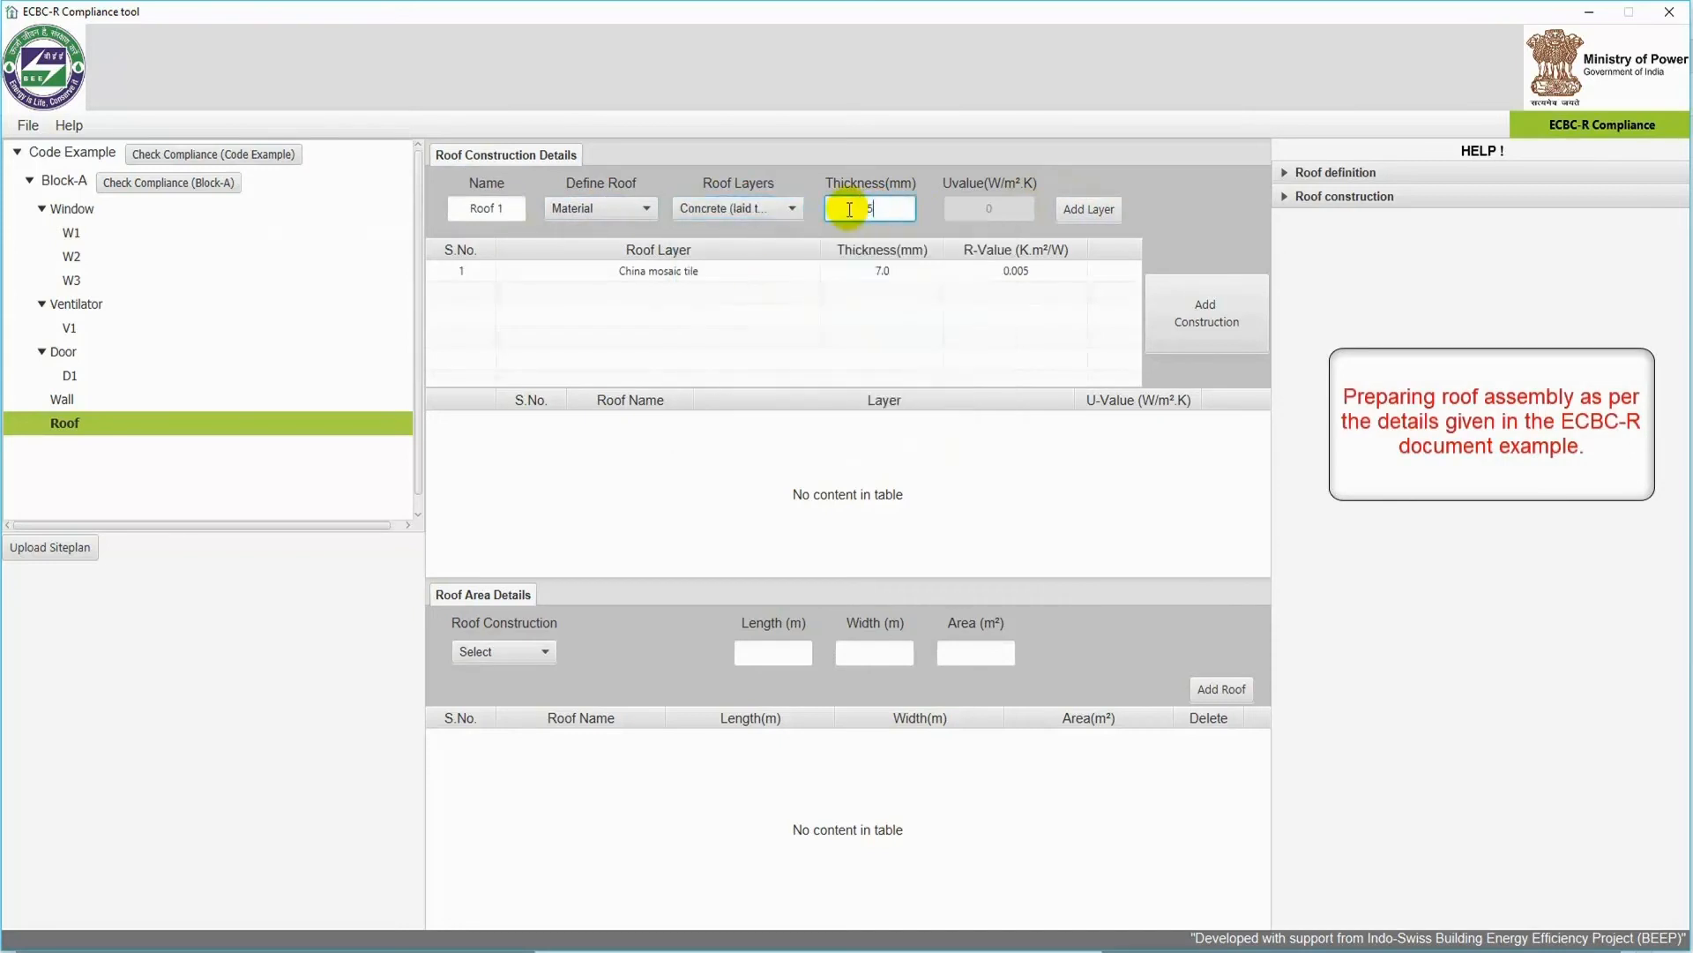
text(50)
click(1089, 210)
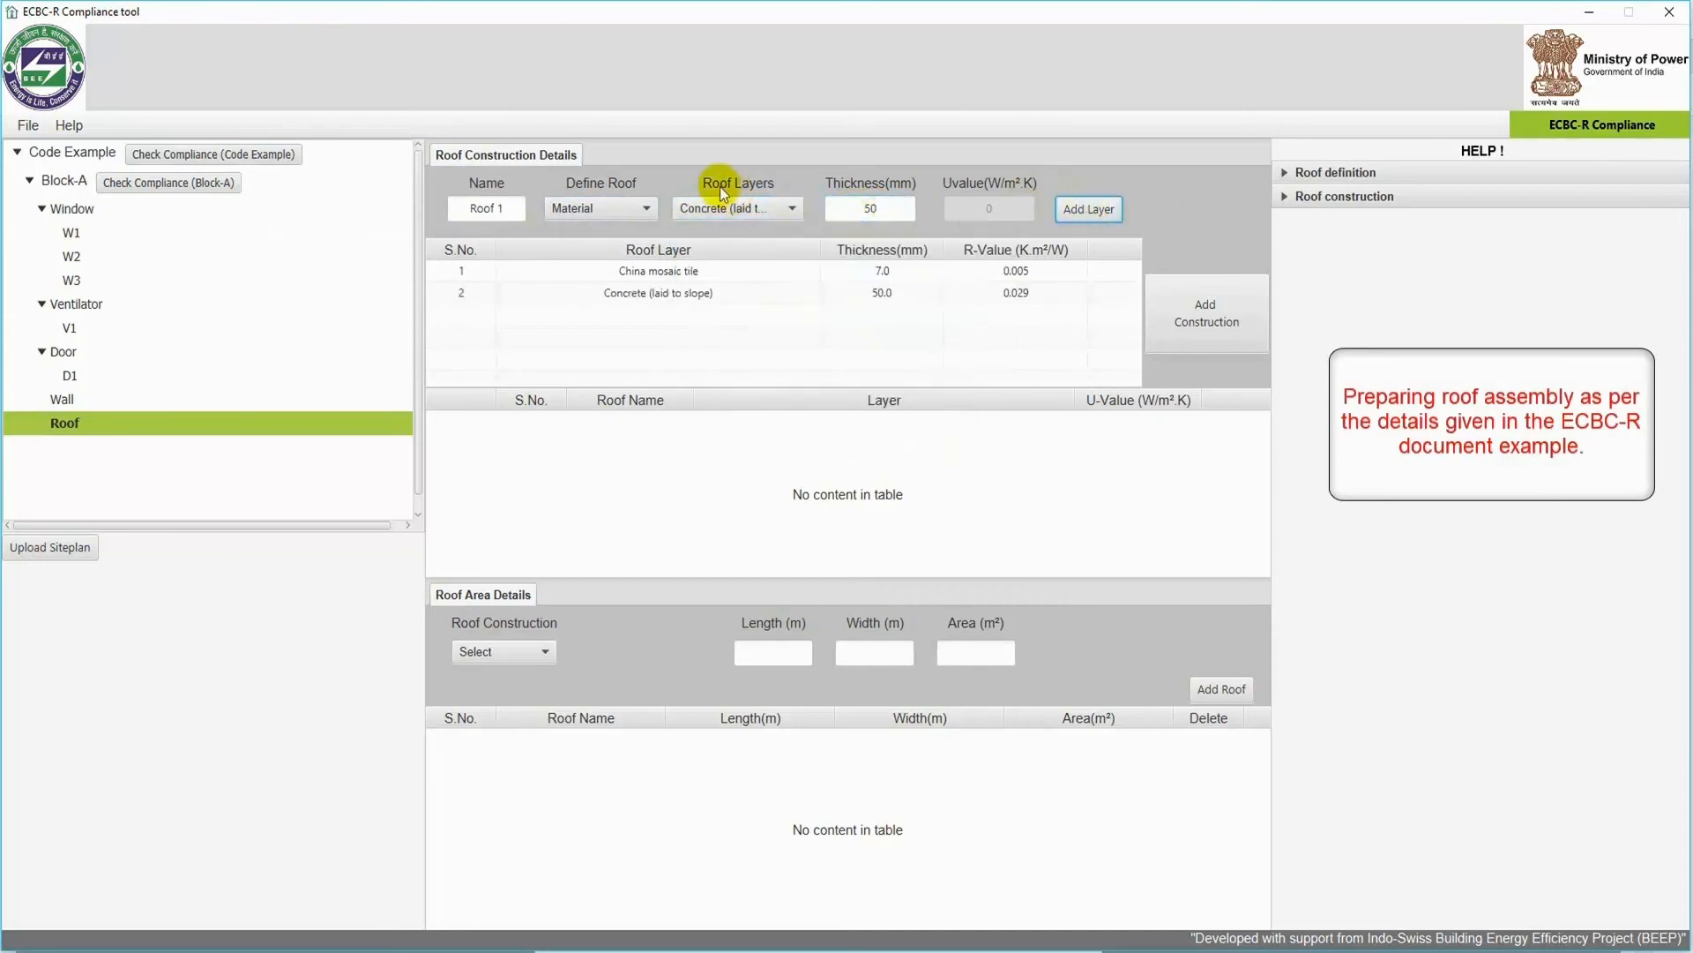
Add a 40 mm Polyurethane foam (PUF) layer to the Roof 1 assembly.
click(737, 208)
click(729, 295)
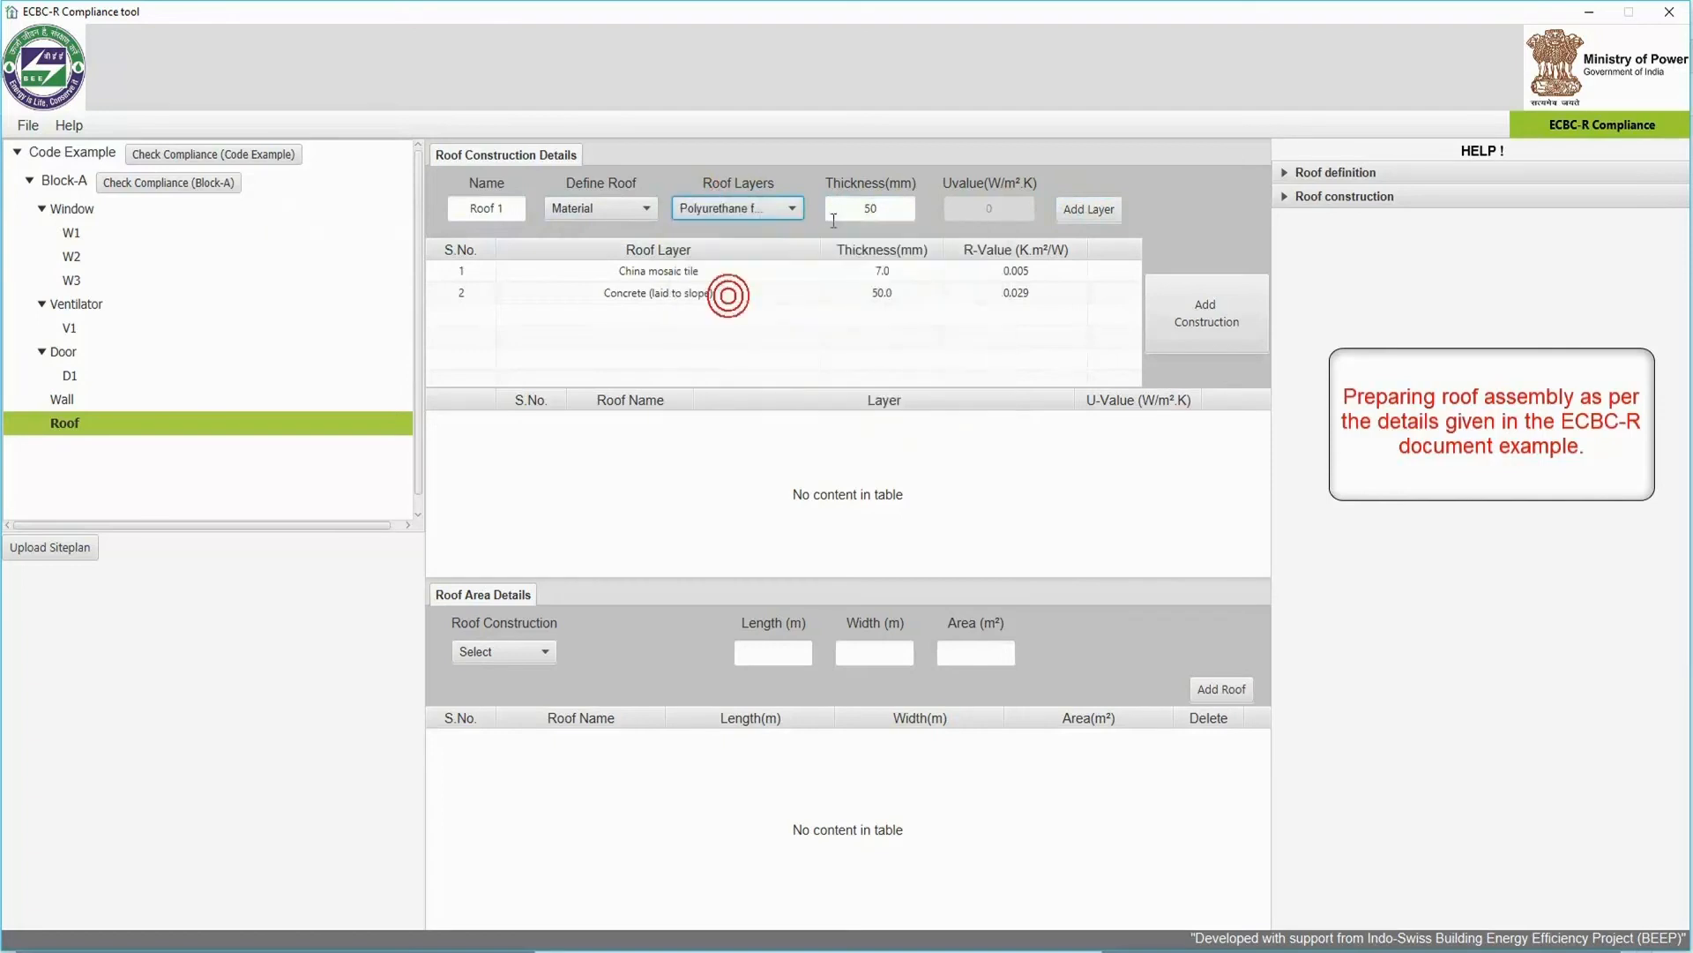
double_click(898, 206)
text(40)
click(1072, 210)
Add a 20 mm Cement screed layer to the Roof 1 assembly.
click(772, 210)
click(750, 318)
double_click(873, 209)
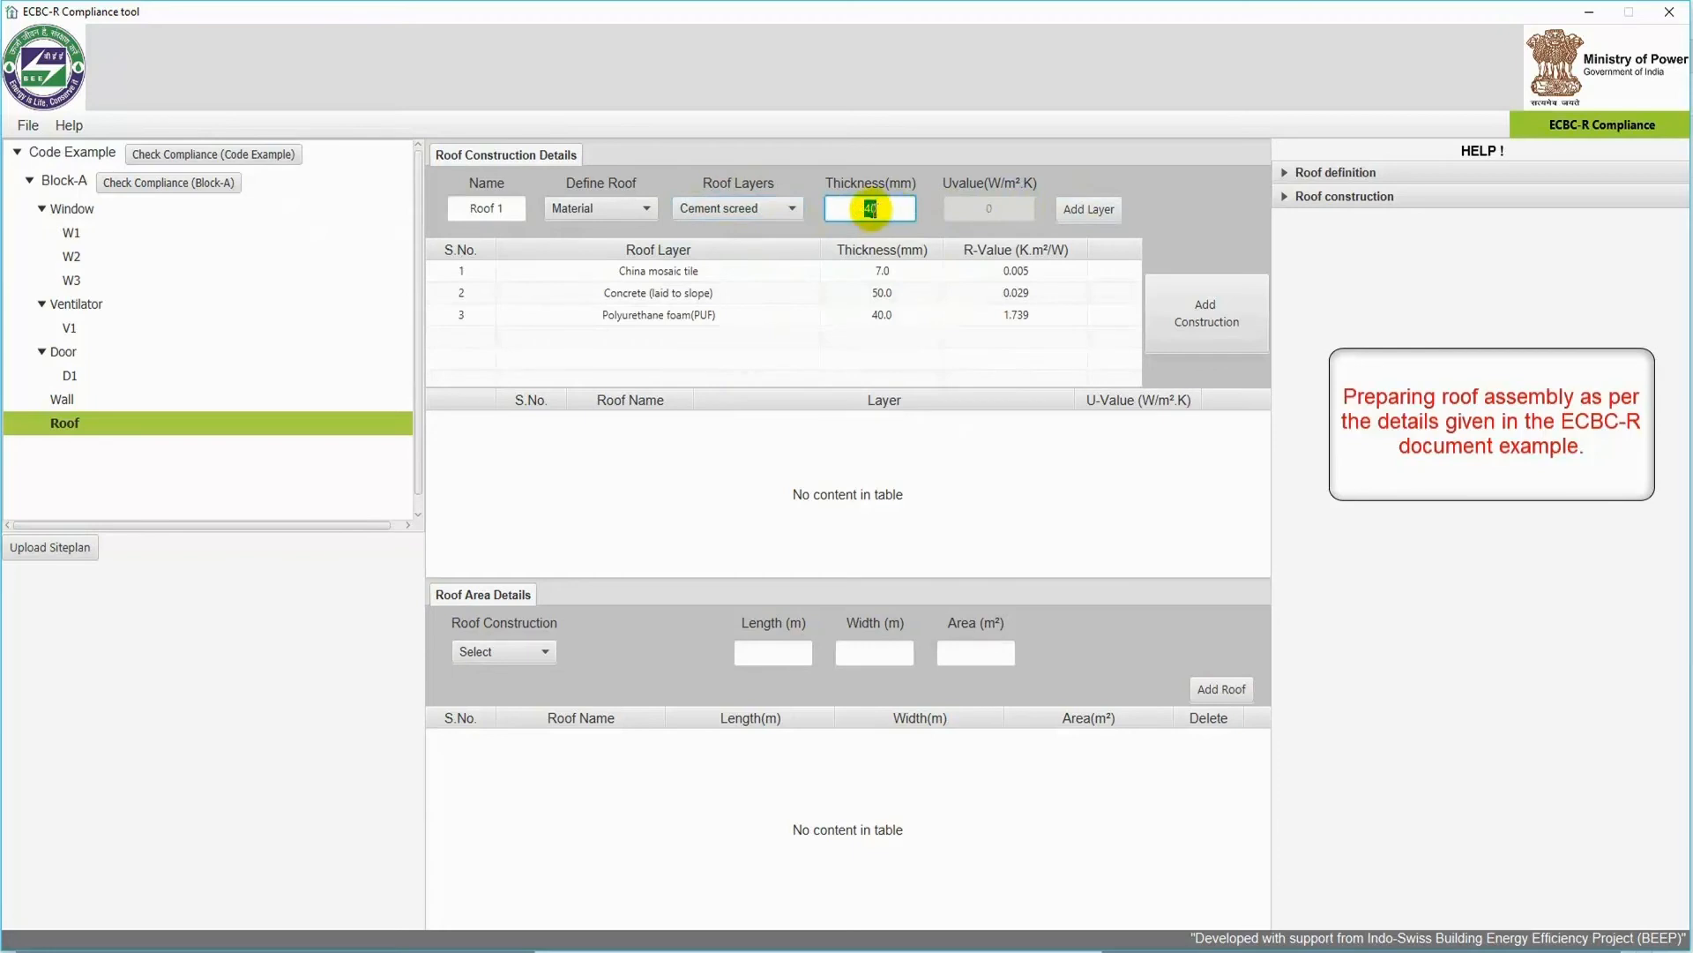
text(20)
click(1088, 210)
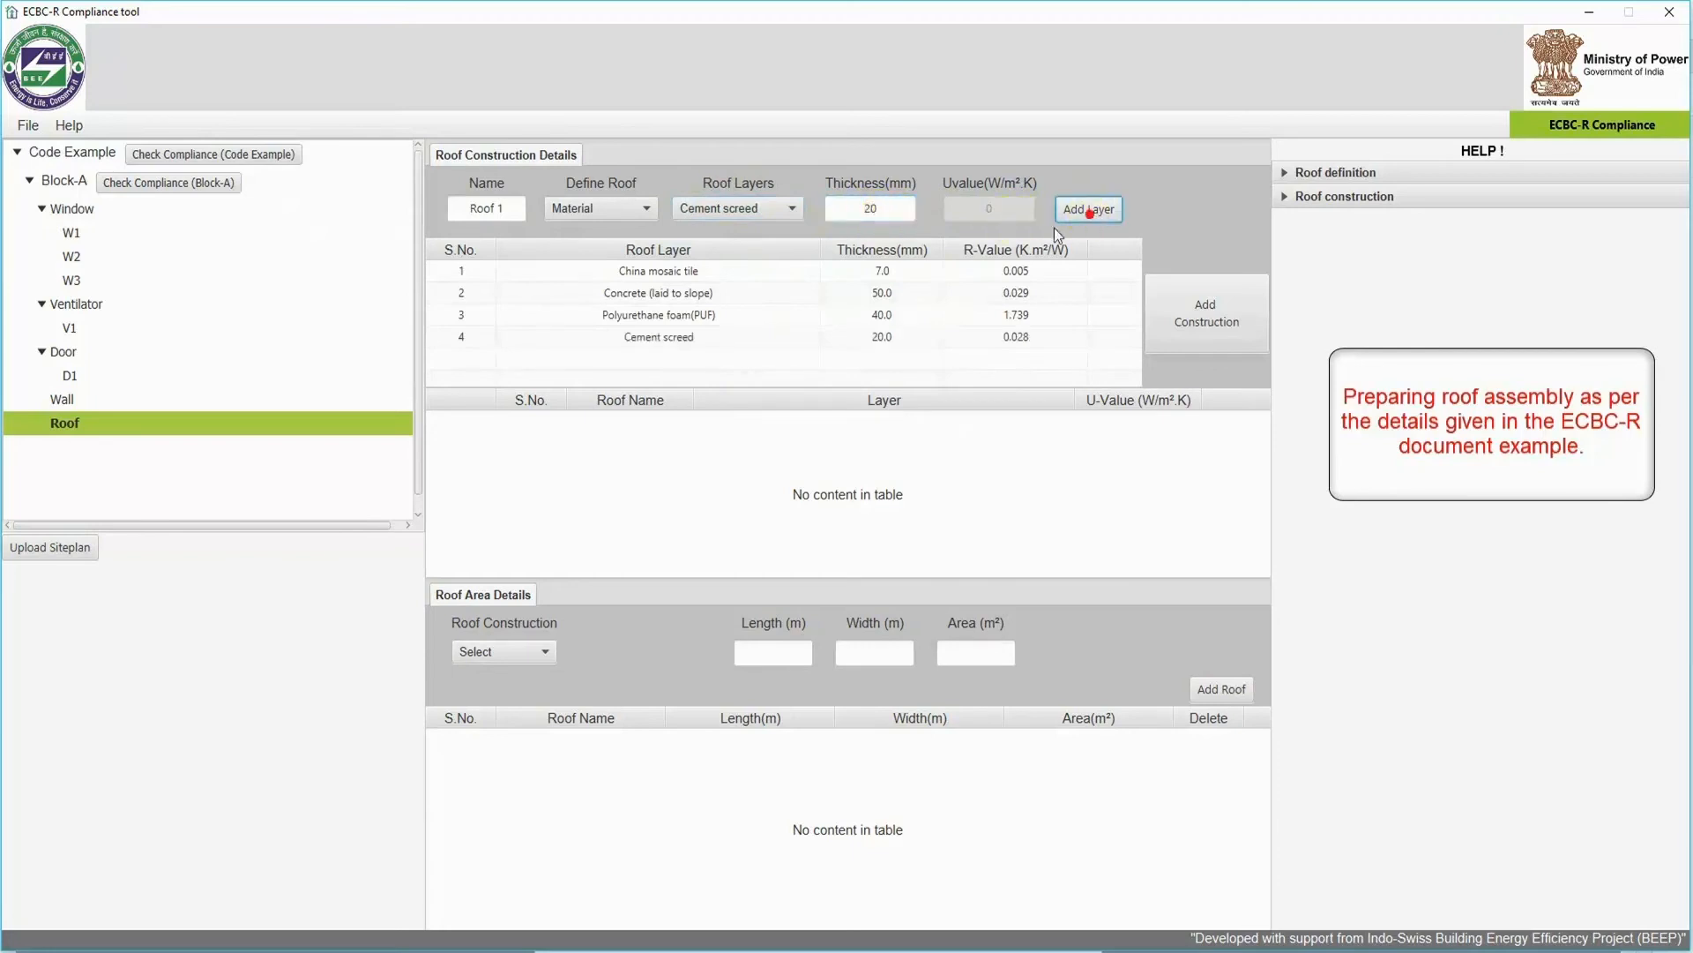
Add a 150 mm RCC slab layer to the Roof 1 assembly.
click(692, 209)
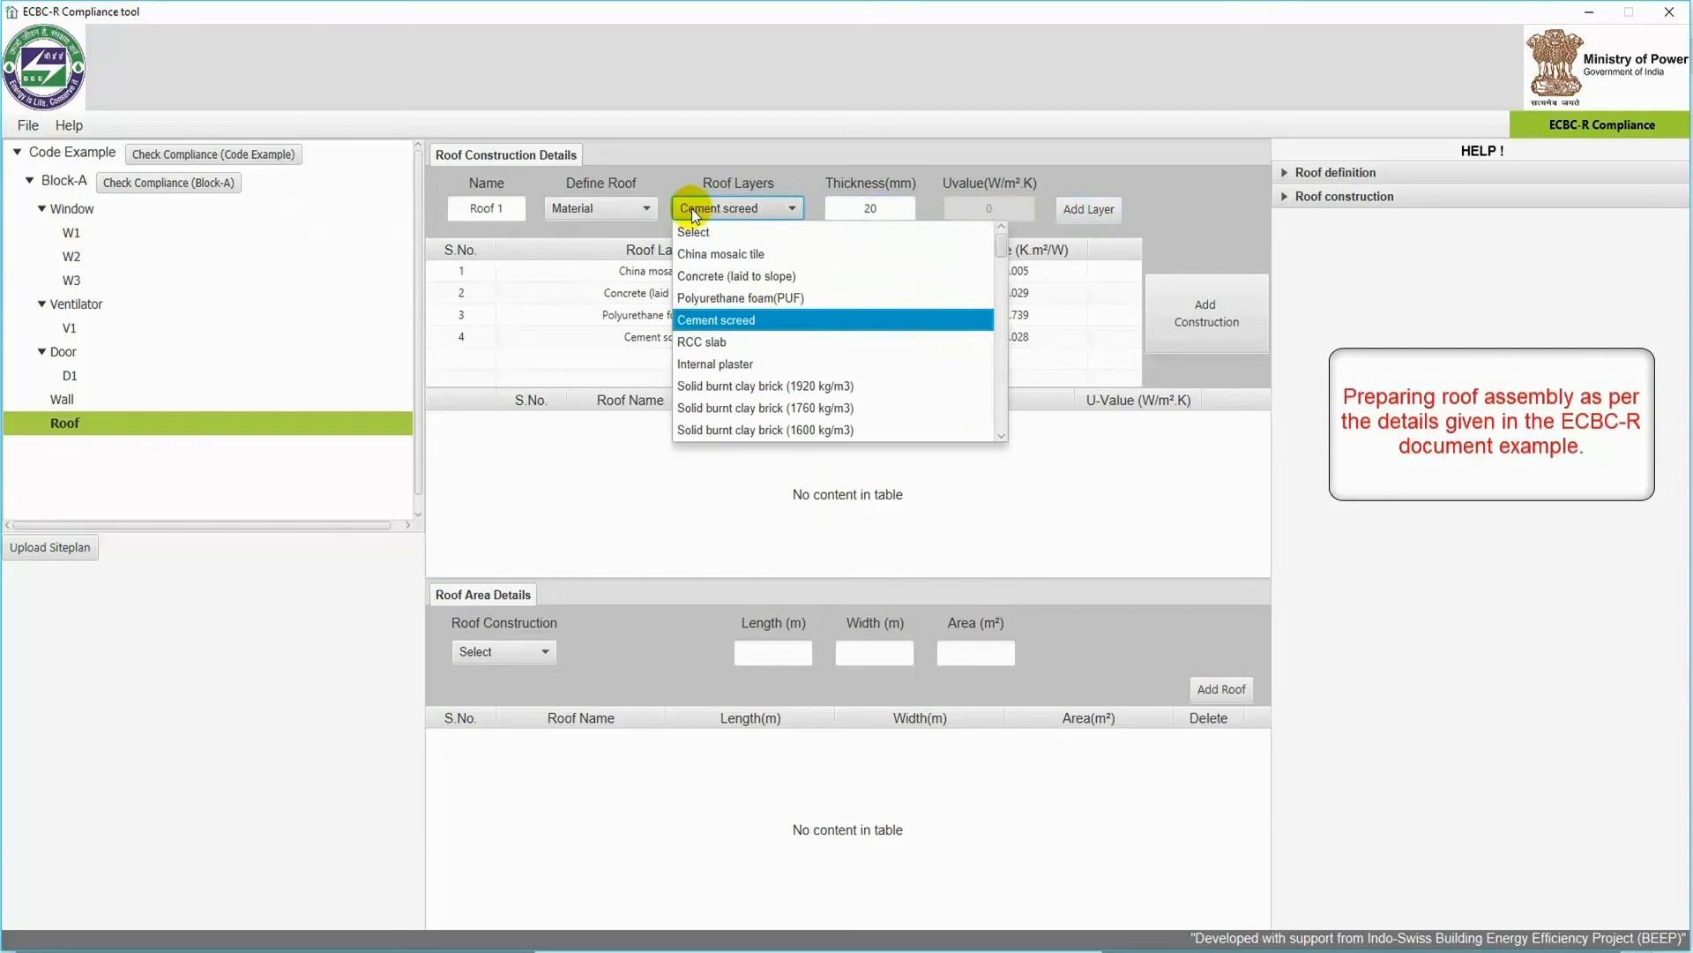
click(709, 337)
click(869, 206)
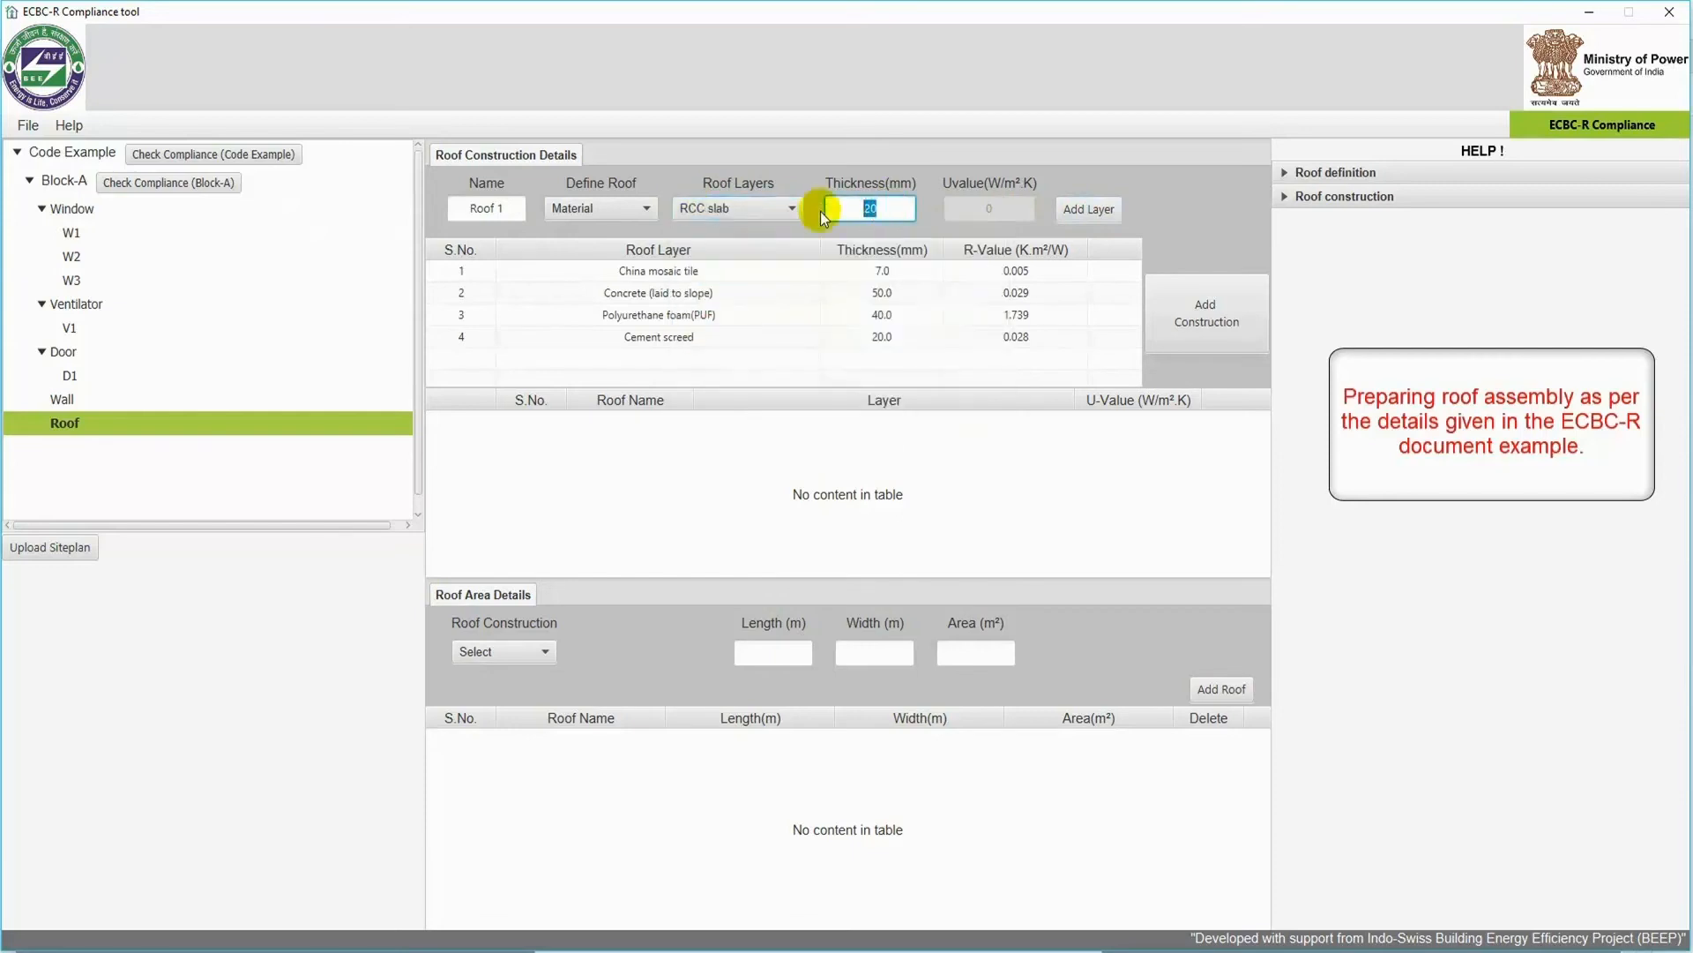
text(1500)
key(BackSpace)
click(1109, 219)
Add a 15 mm Internal plaster layer to the Roof 1 assembly.
click(776, 211)
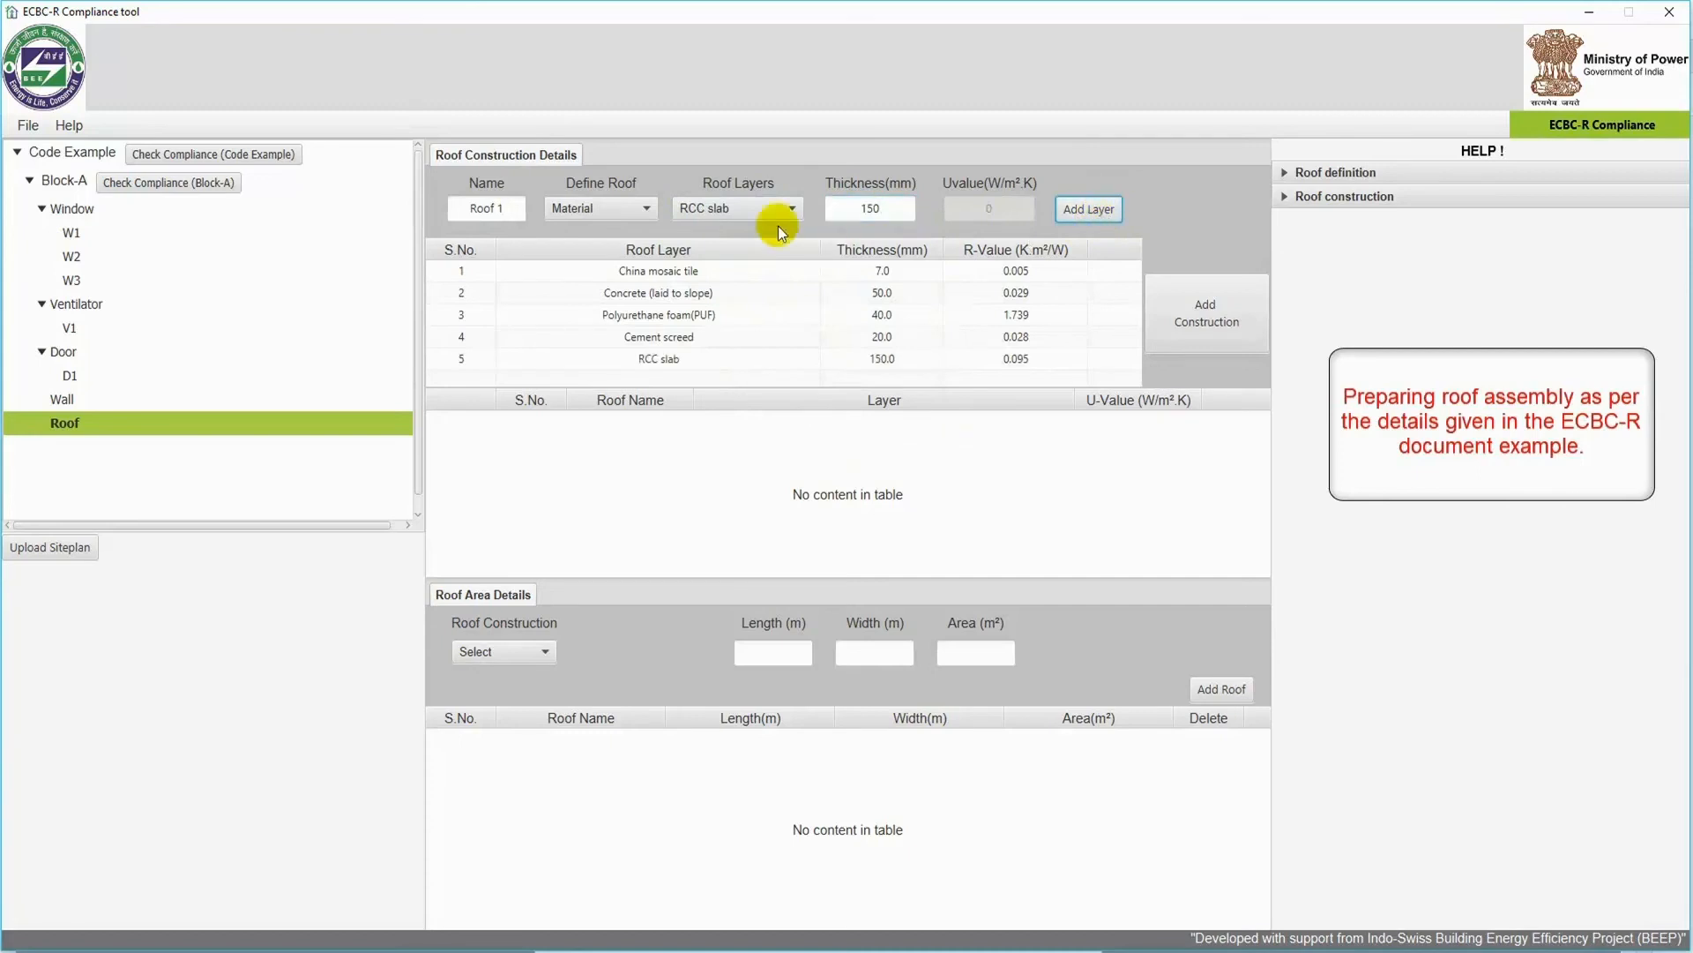
click(711, 375)
drag(882, 208, 822, 214)
text(15)
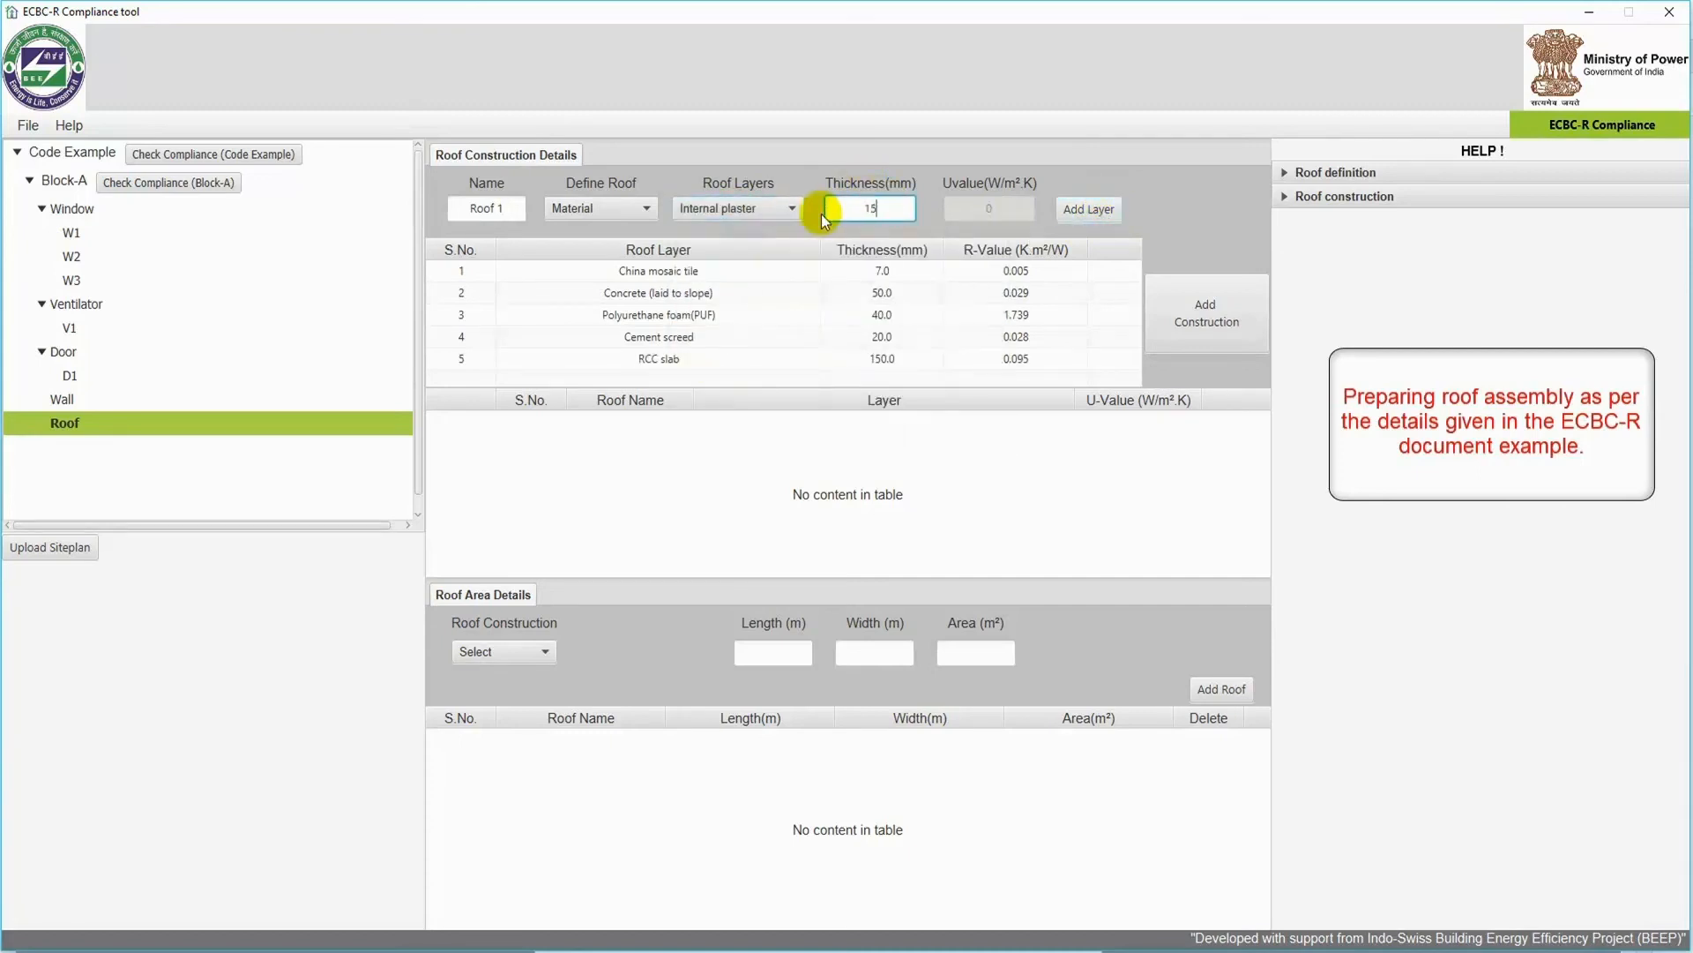
click(1078, 220)
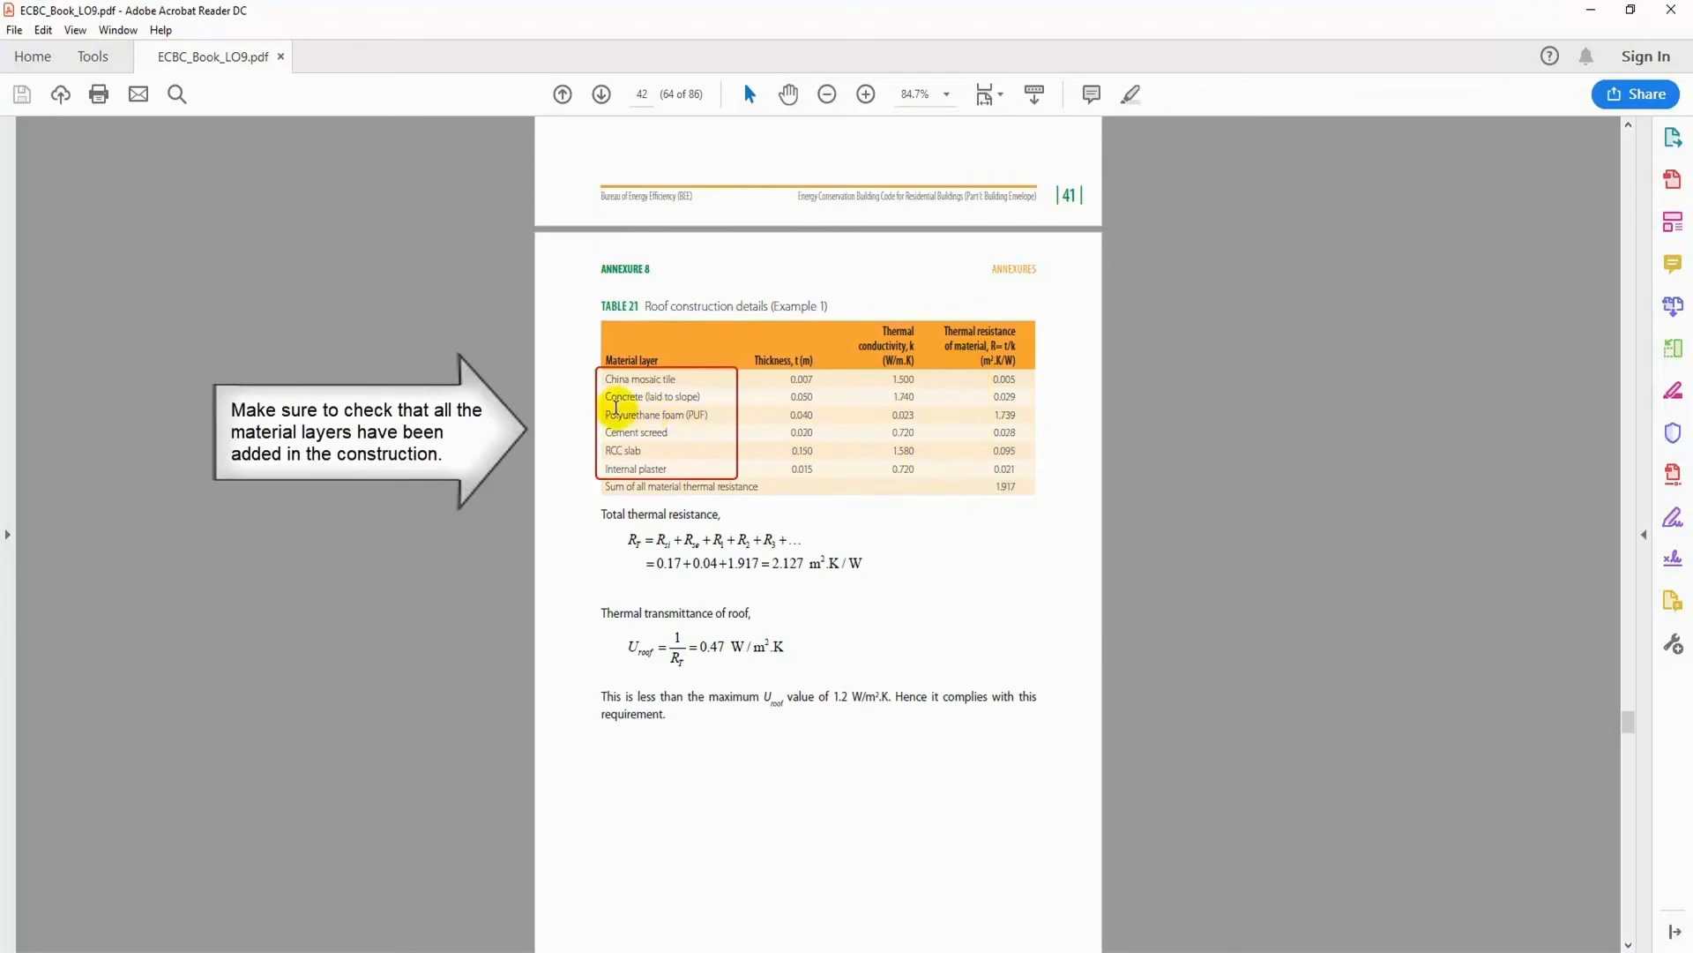
Return from the PDF code document to the ECBC-R Compliance tool and add the layered Roof 1 assembly as a roof construction.
click(1591, 10)
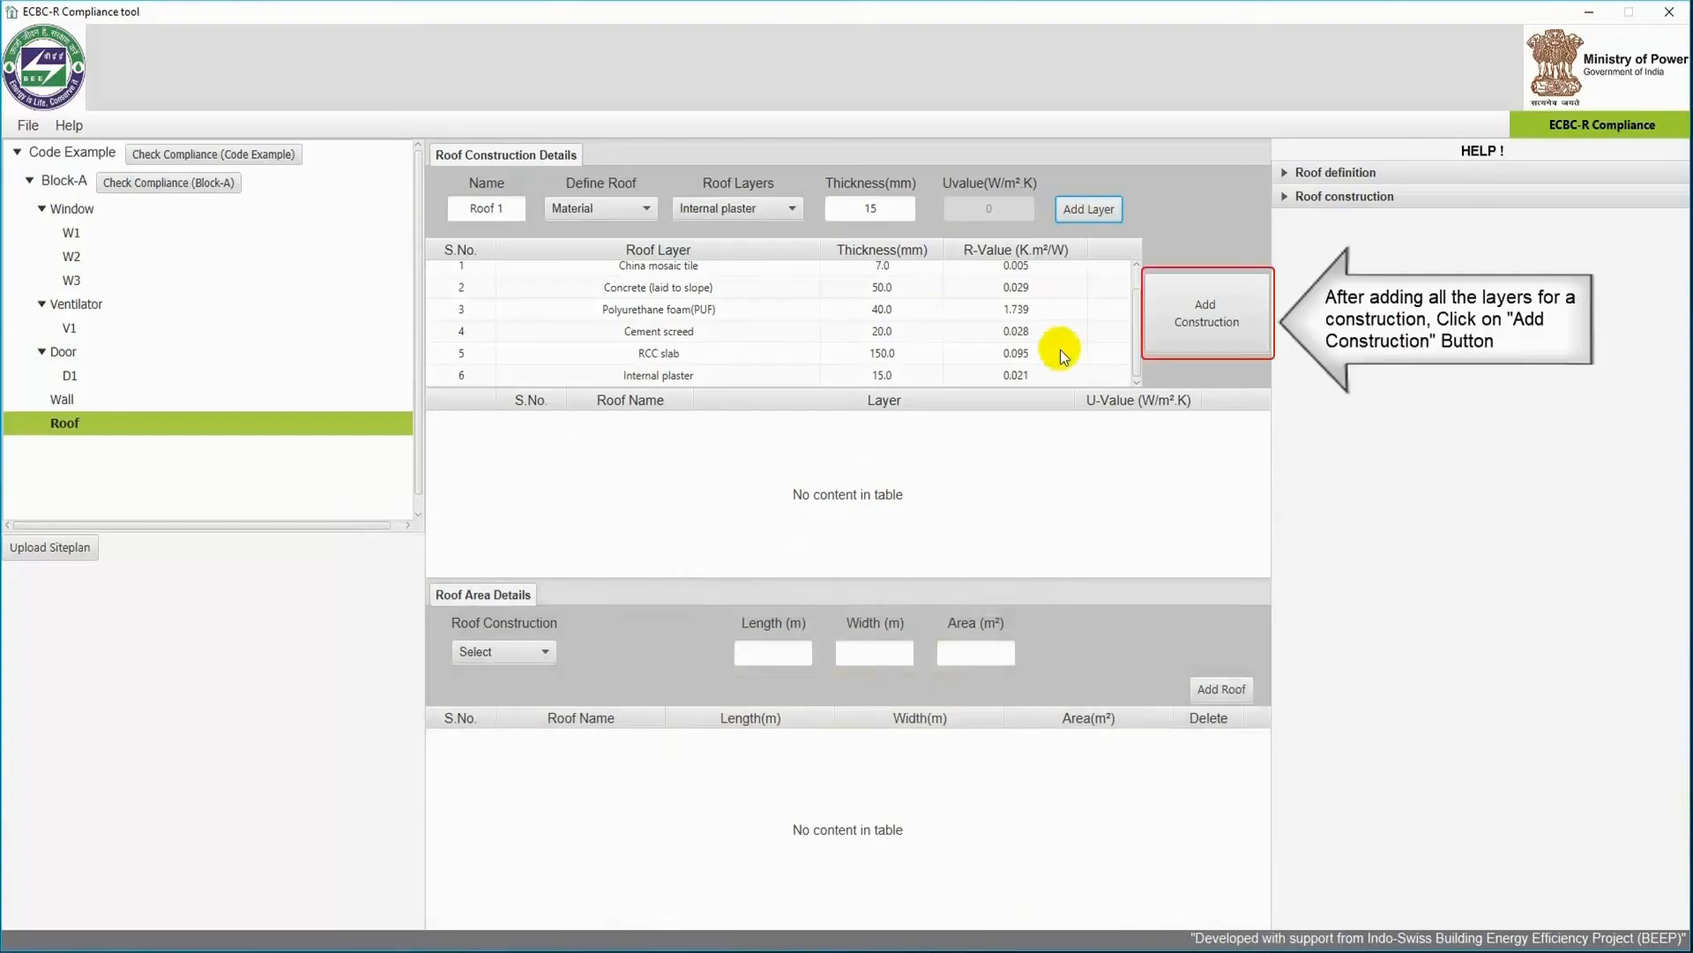
click(1201, 319)
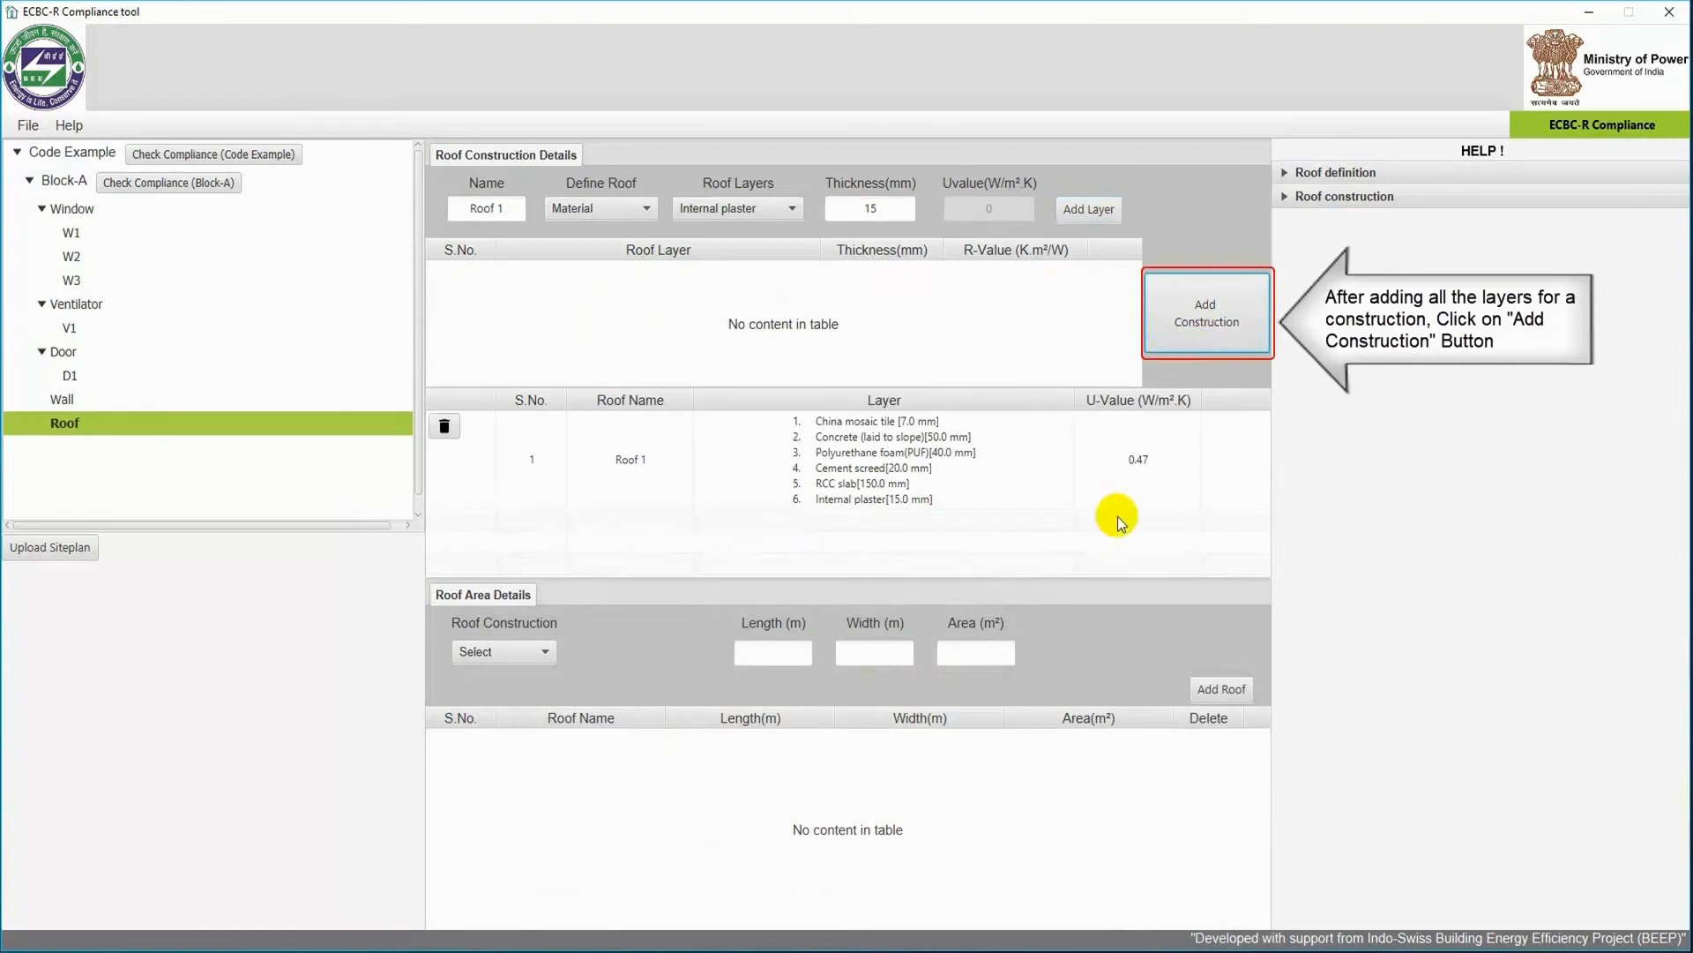
click(1130, 457)
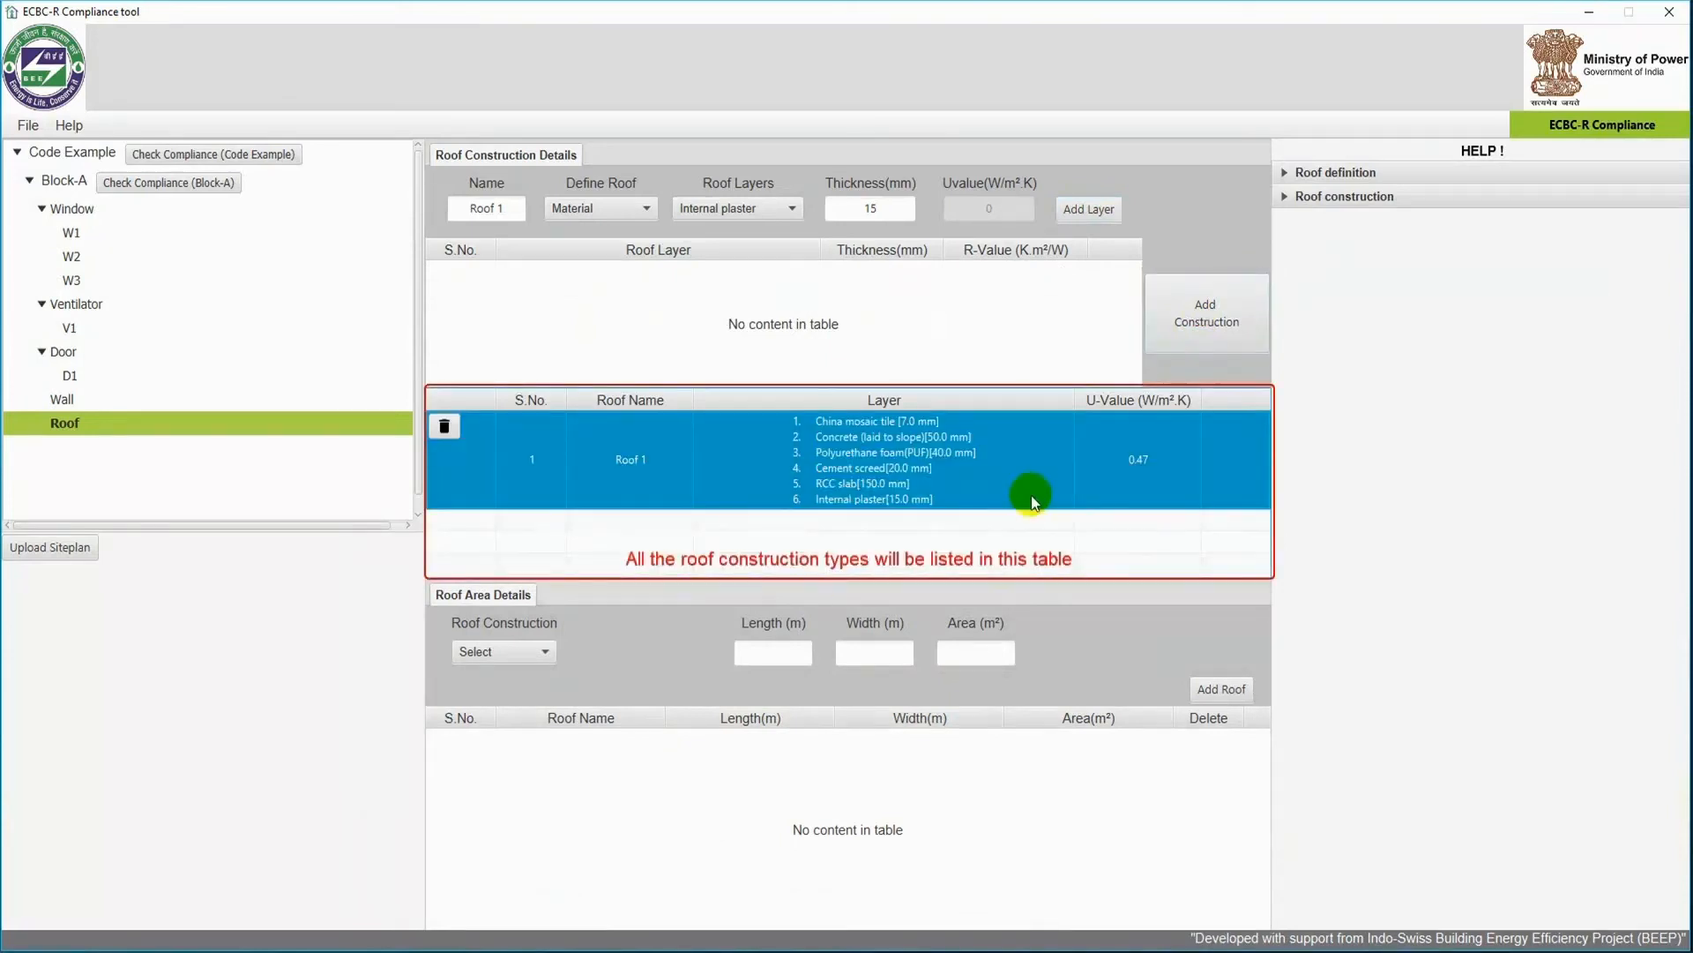
Add a roof area using the Roof 1 construction, with length 31 m and width 51.58 m.
click(522, 660)
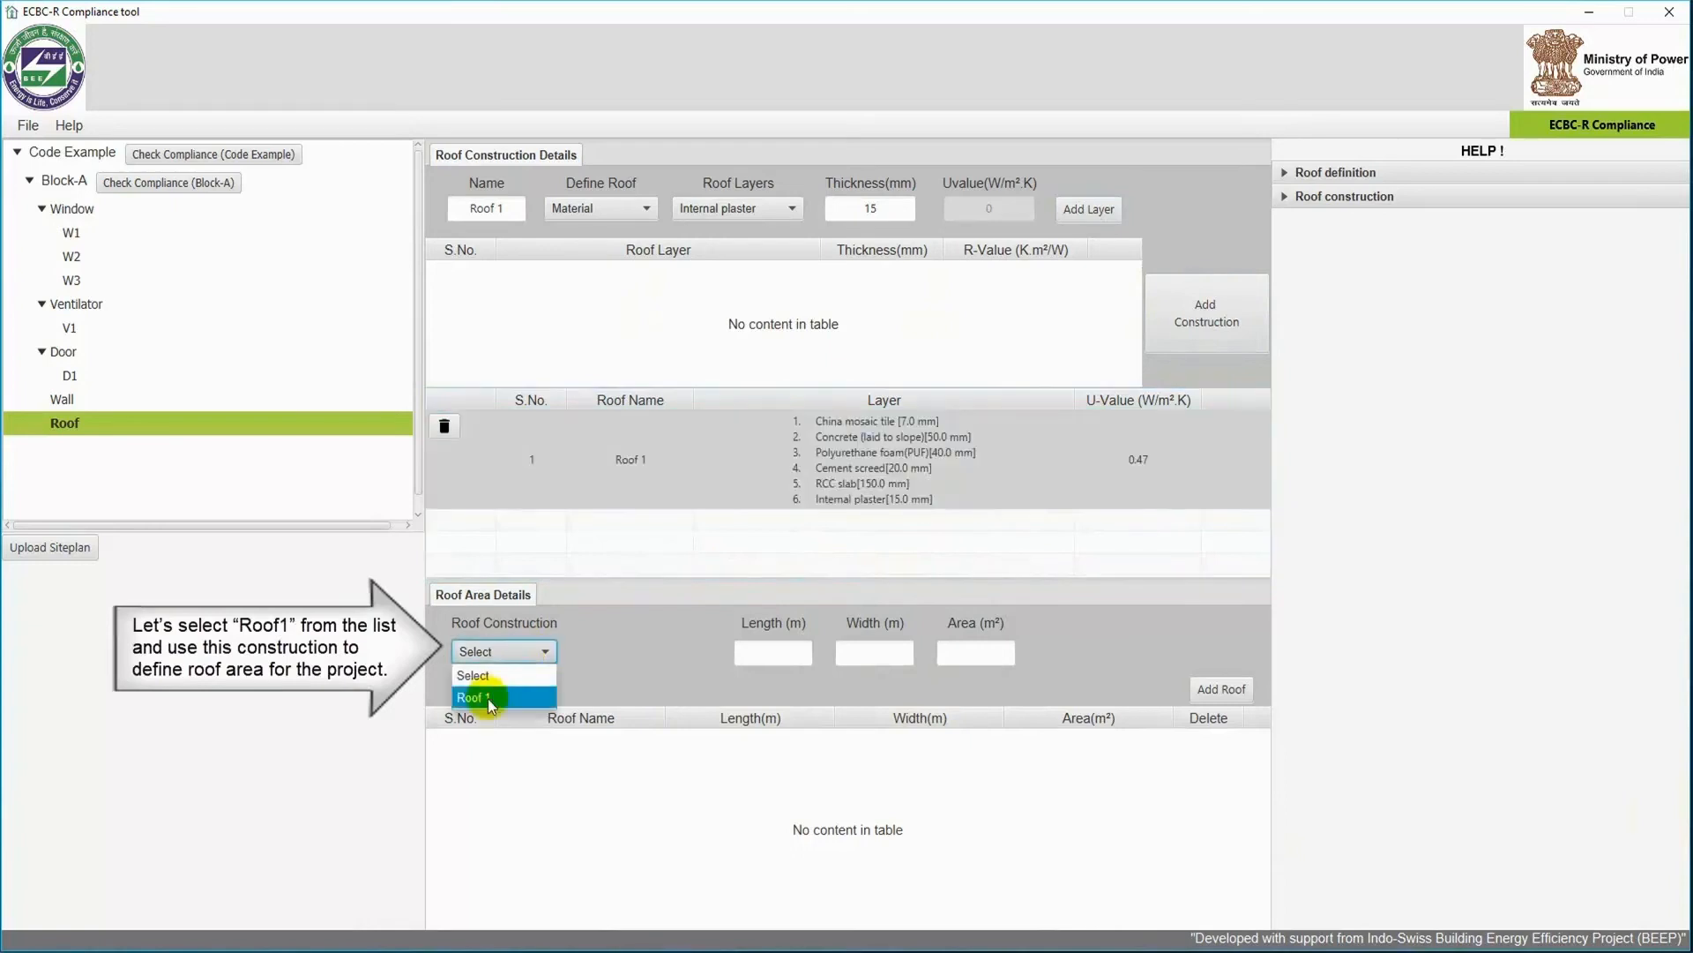
click(488, 698)
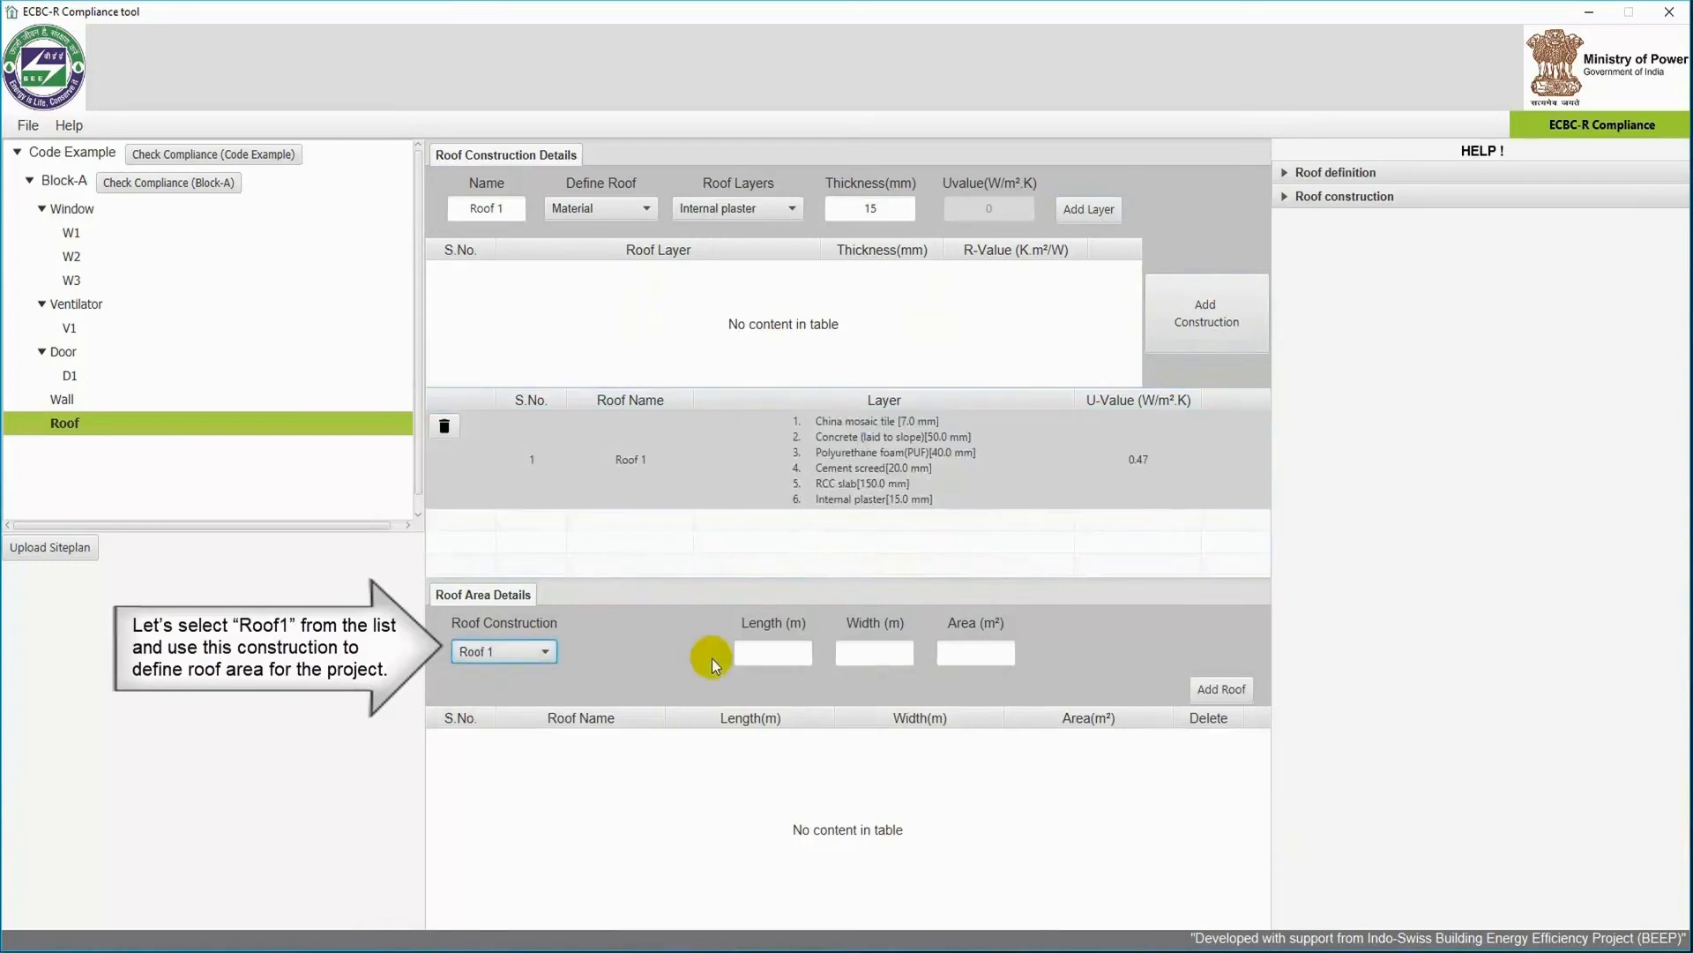
click(768, 650)
text(31)
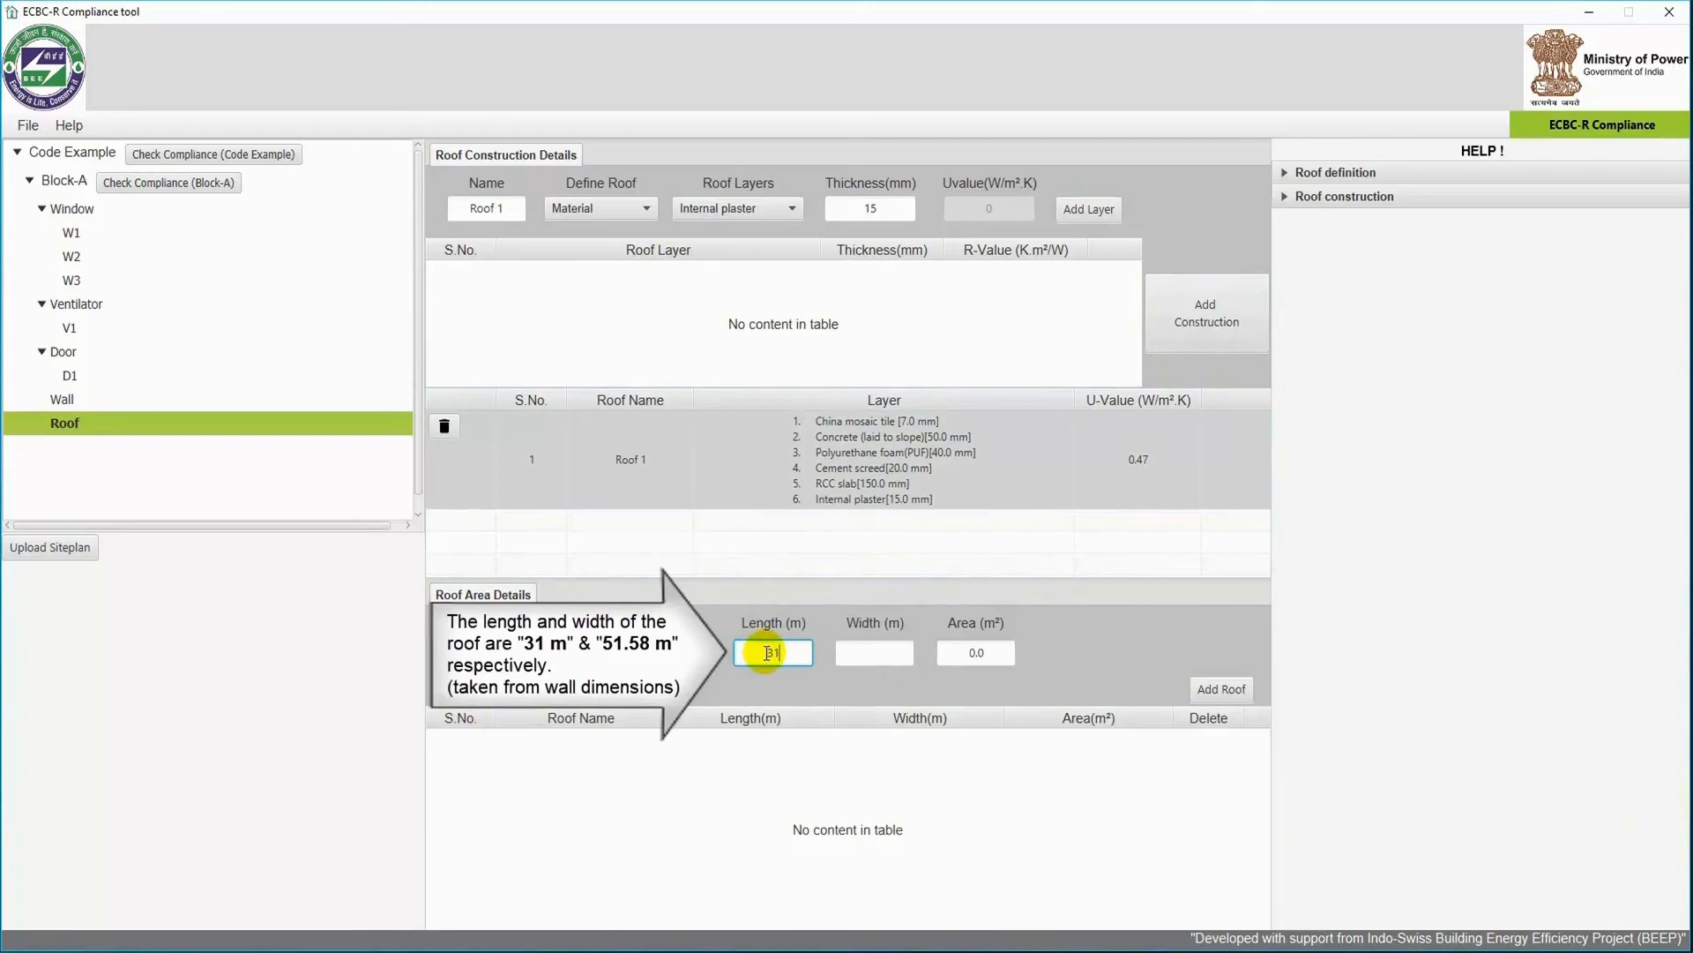
click(880, 651)
text(51)
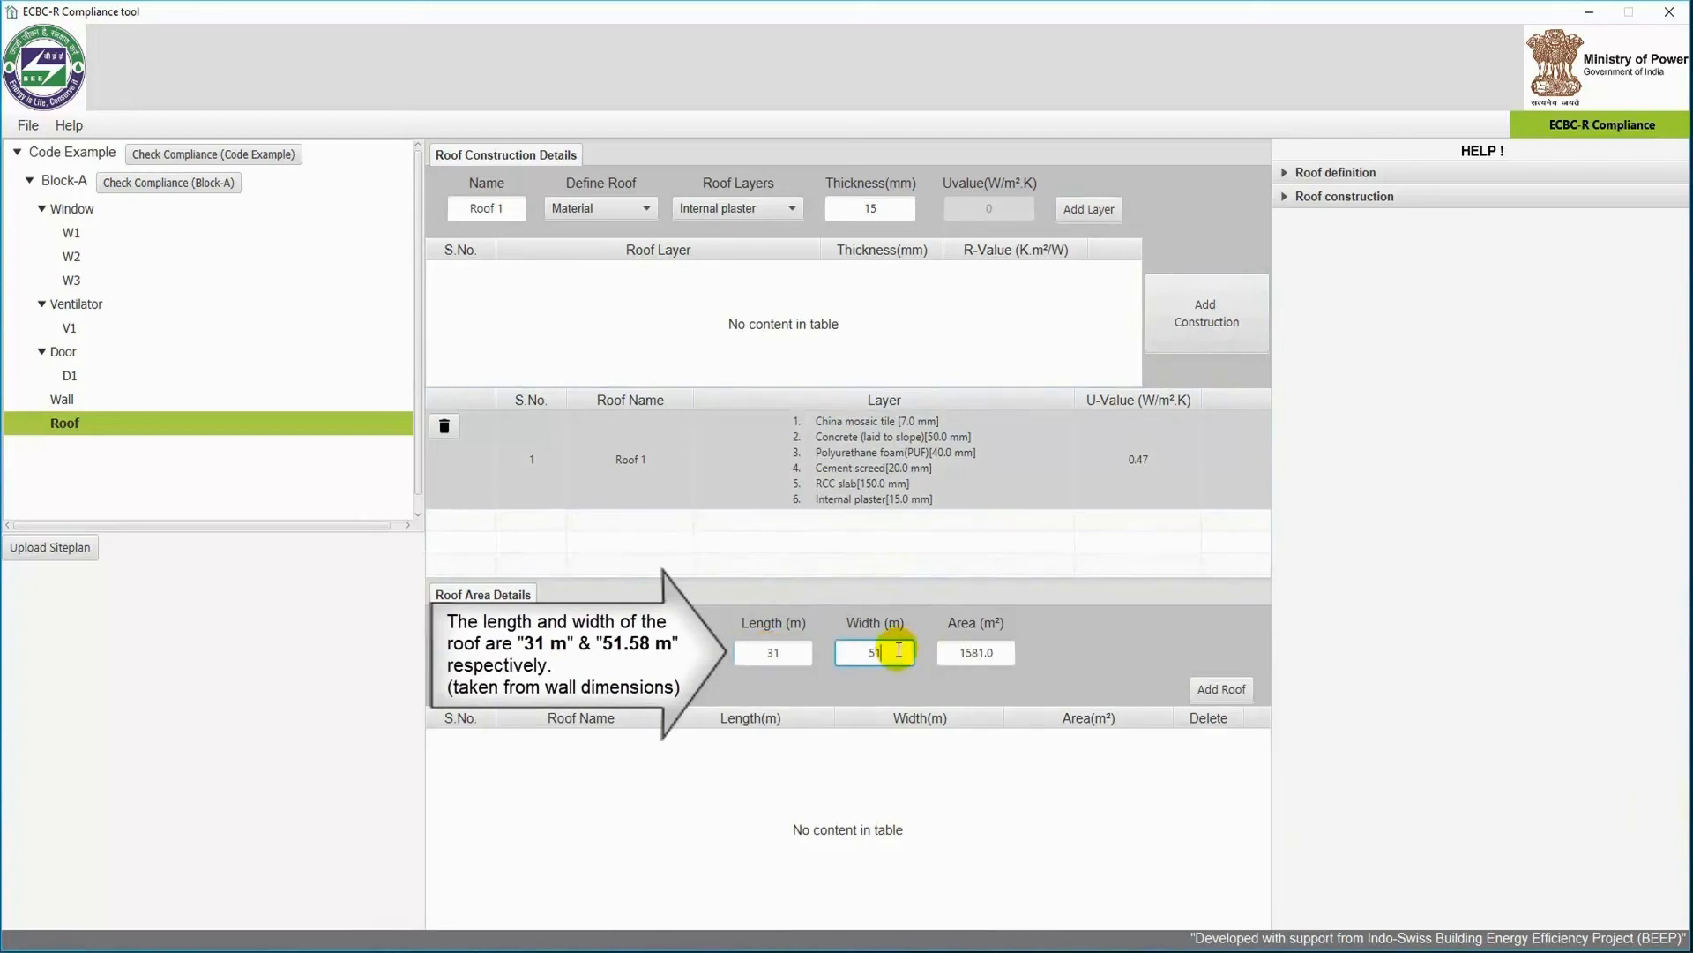
text(.58)
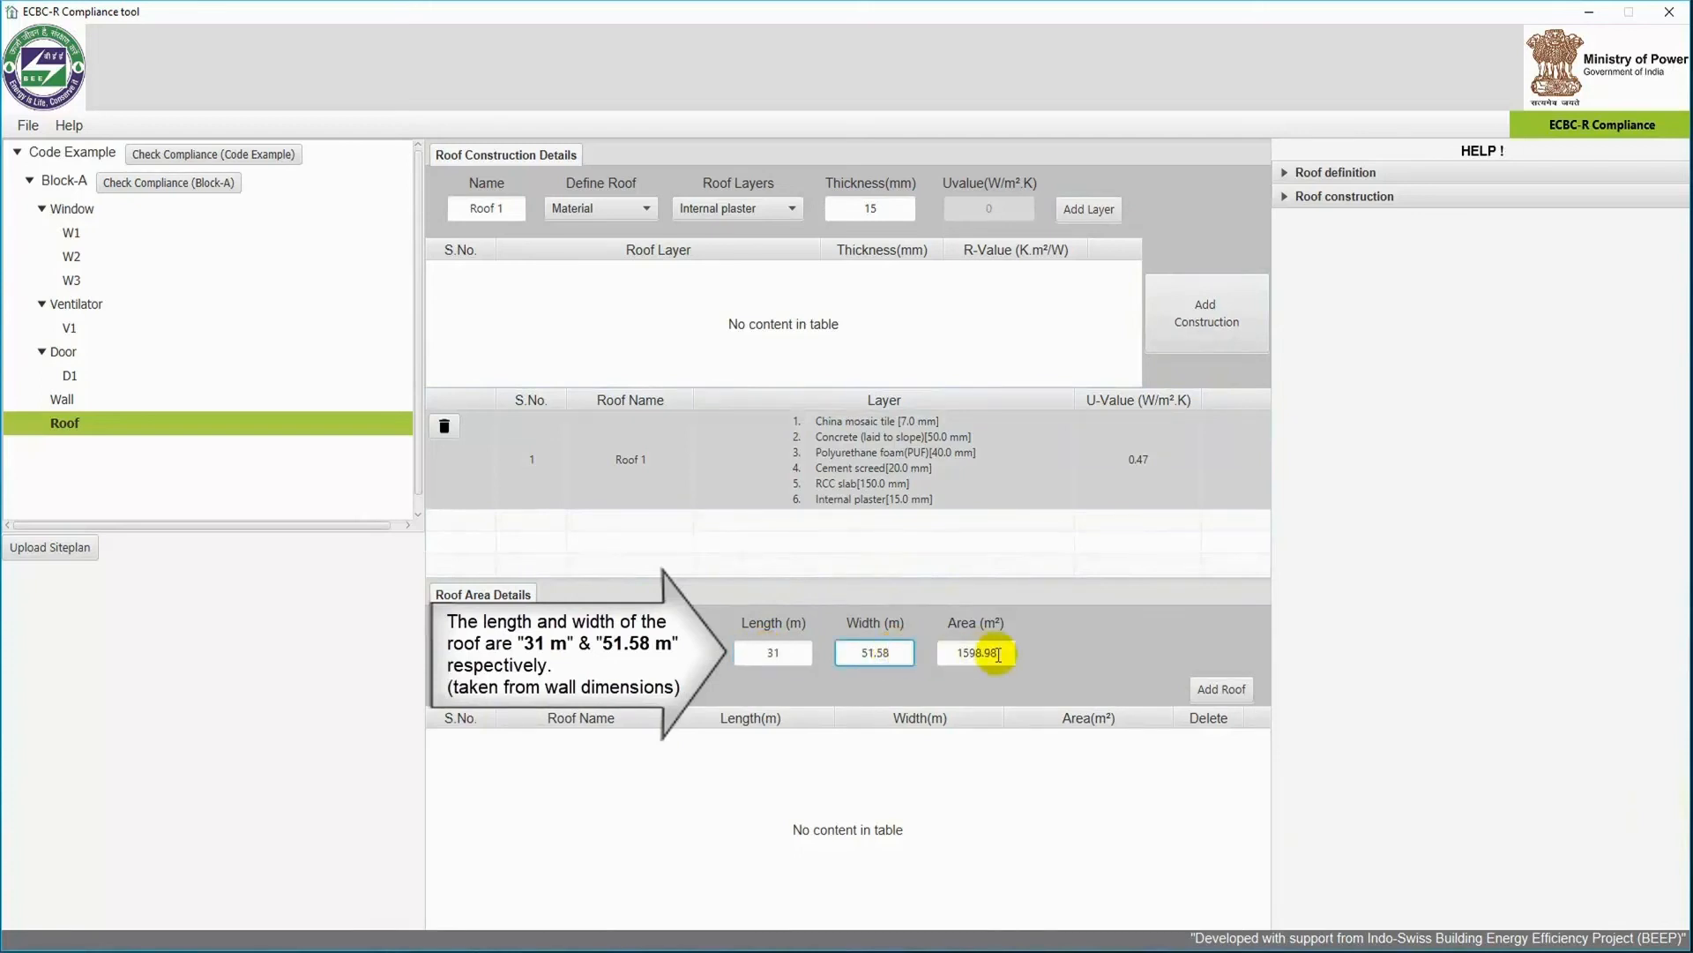
click(1222, 689)
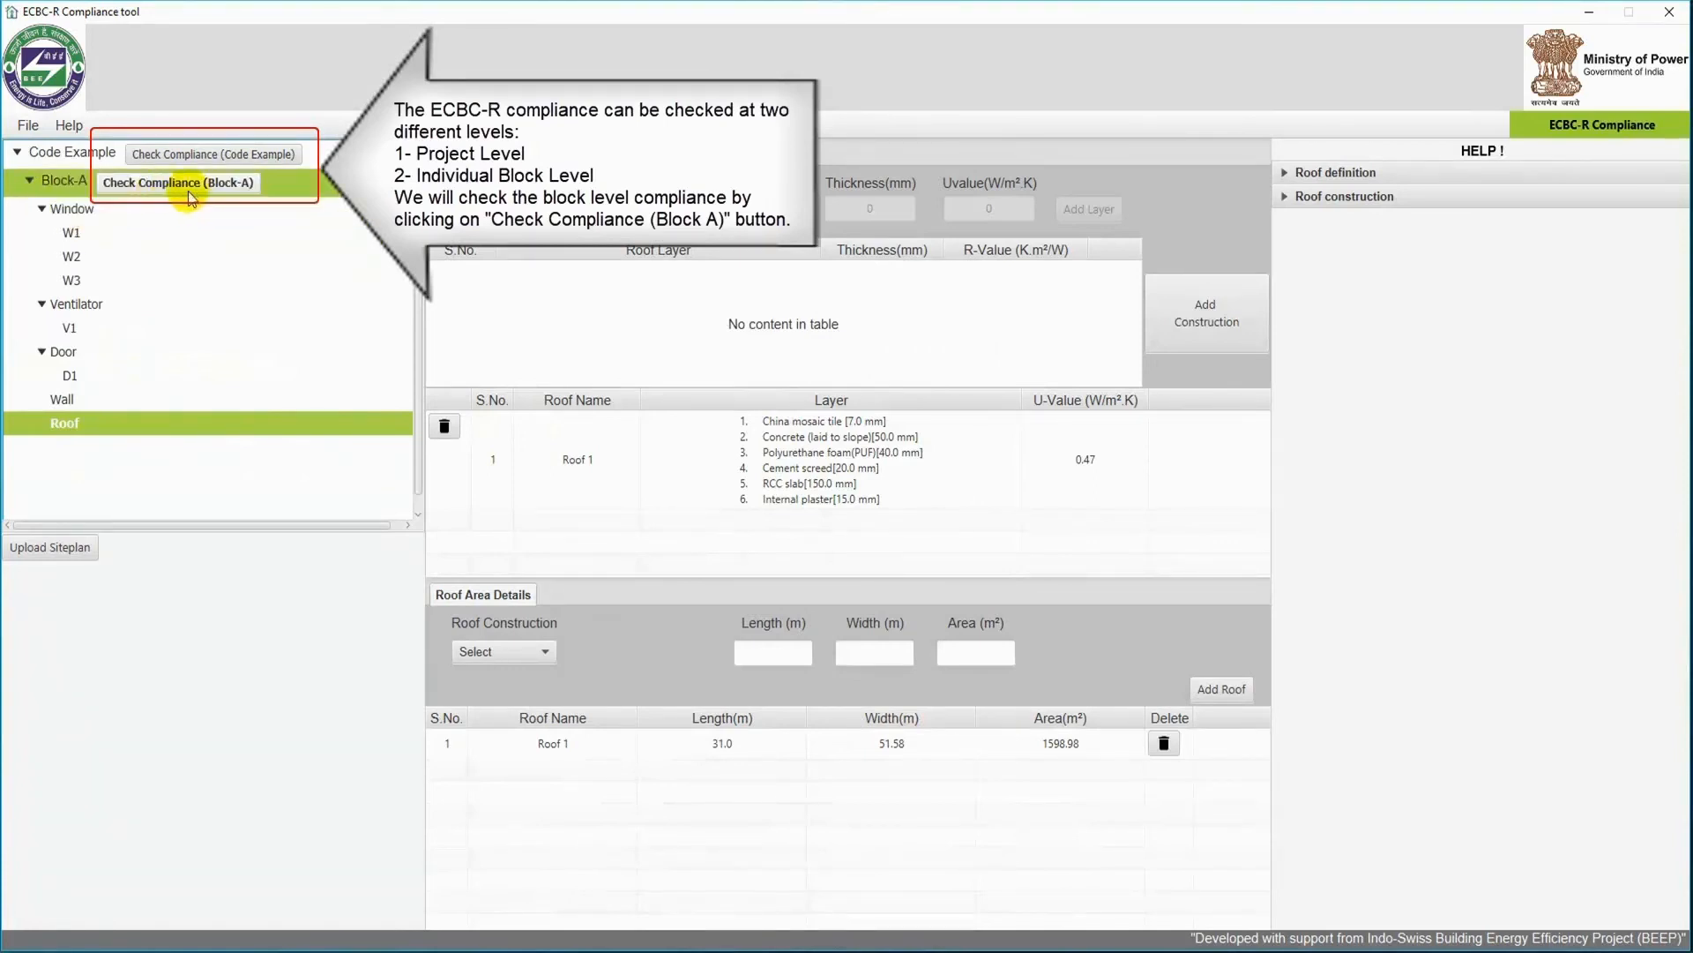
Check compliance for Block-A and save the generated PDF report as Code Example Report in the Tool folder.
click(229, 187)
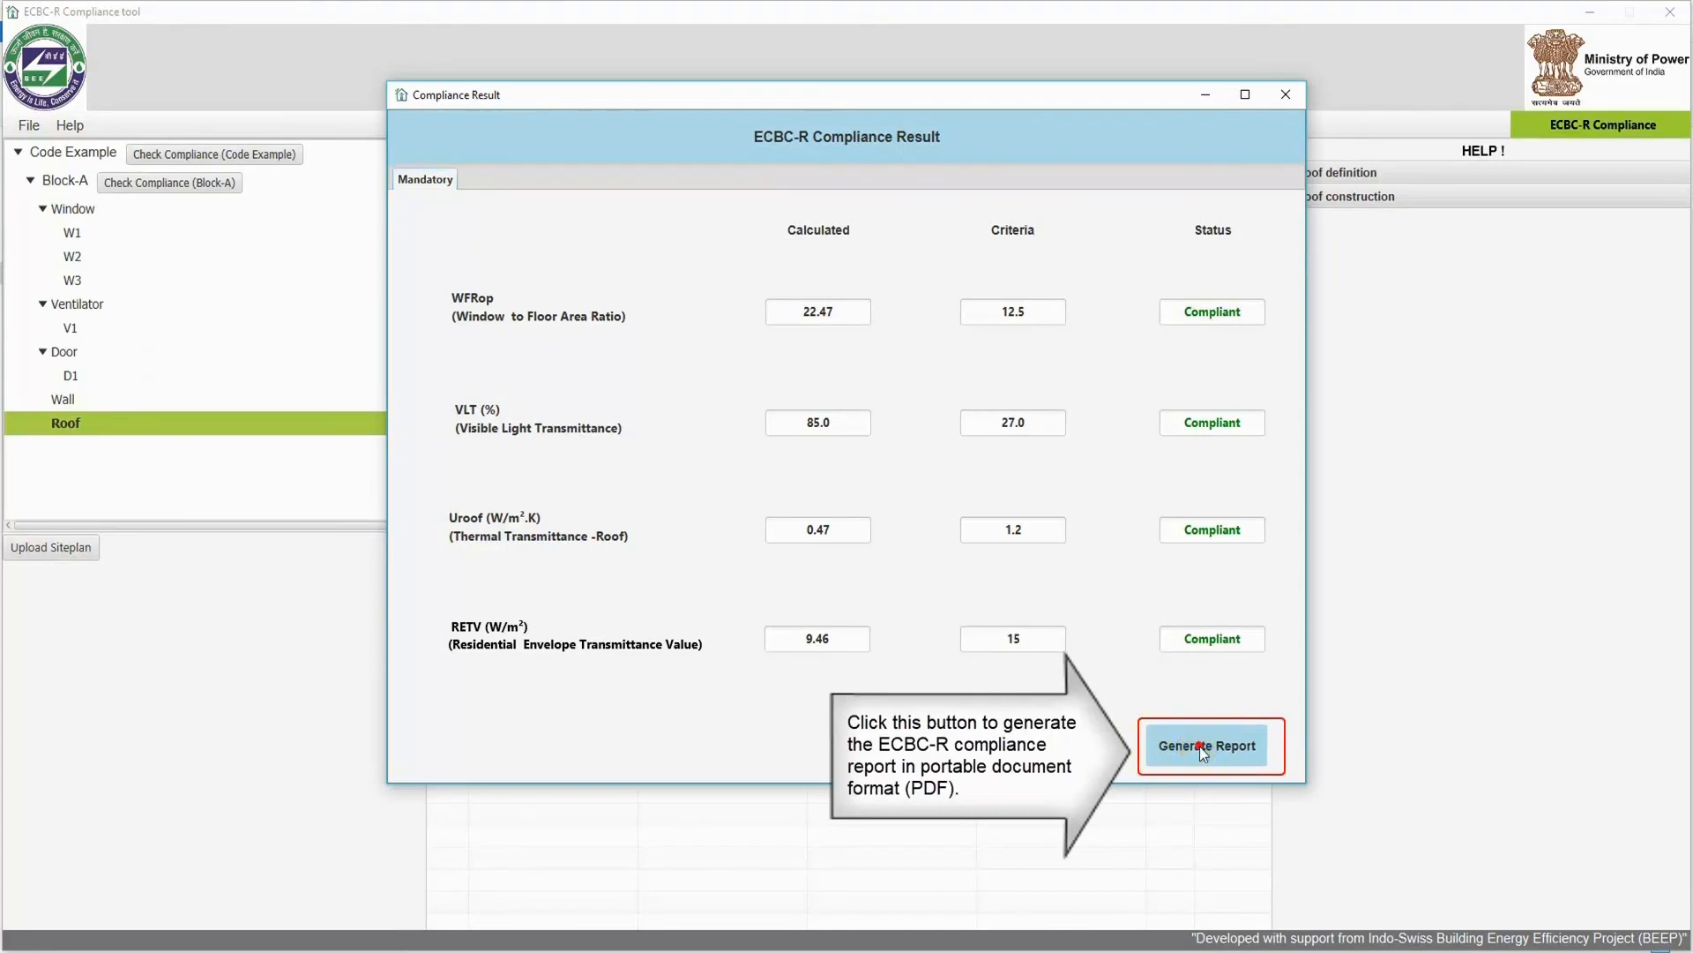
click(1199, 747)
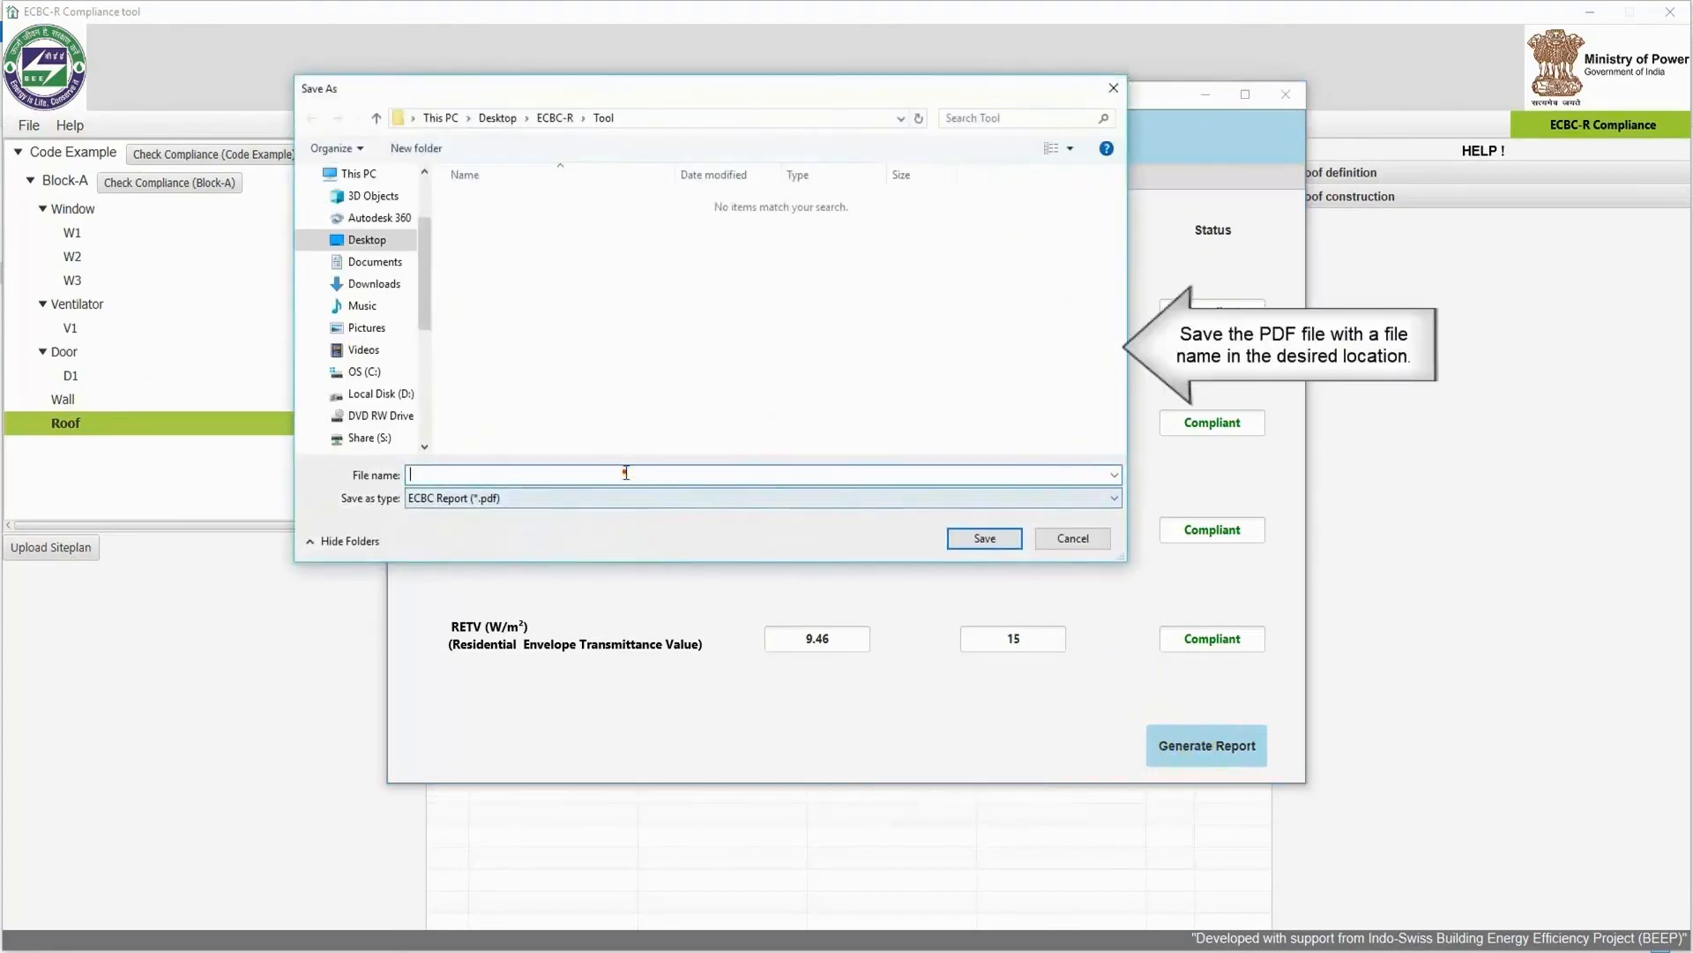
text(Code)
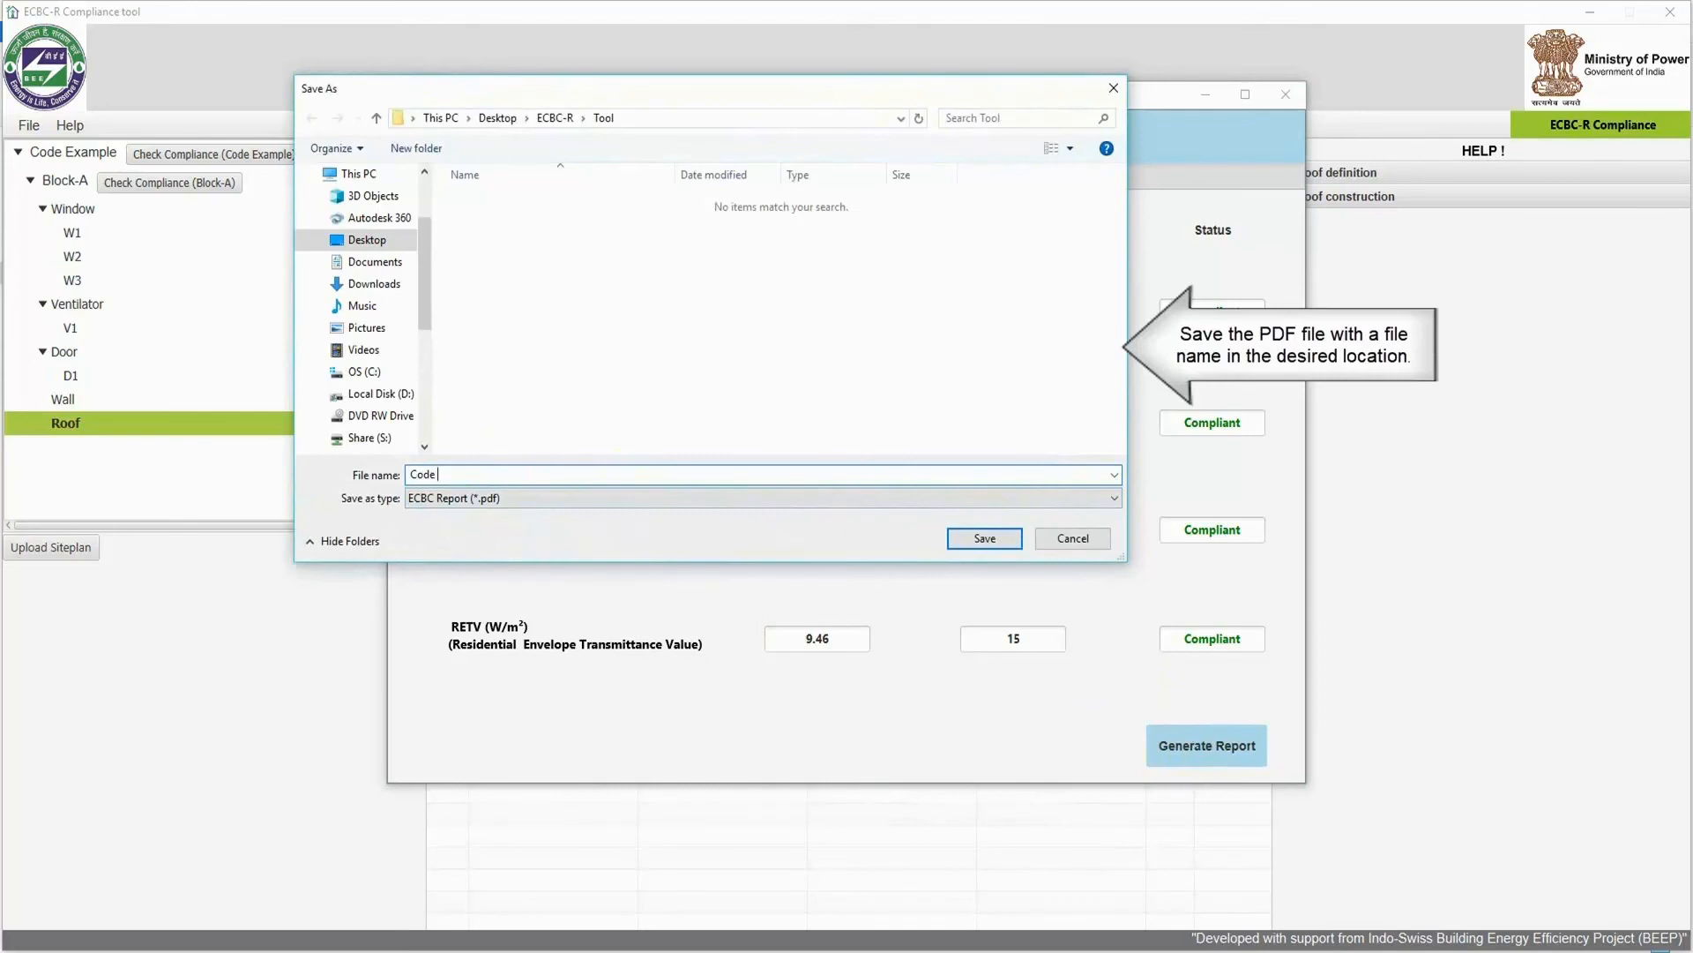
text( Example Report)
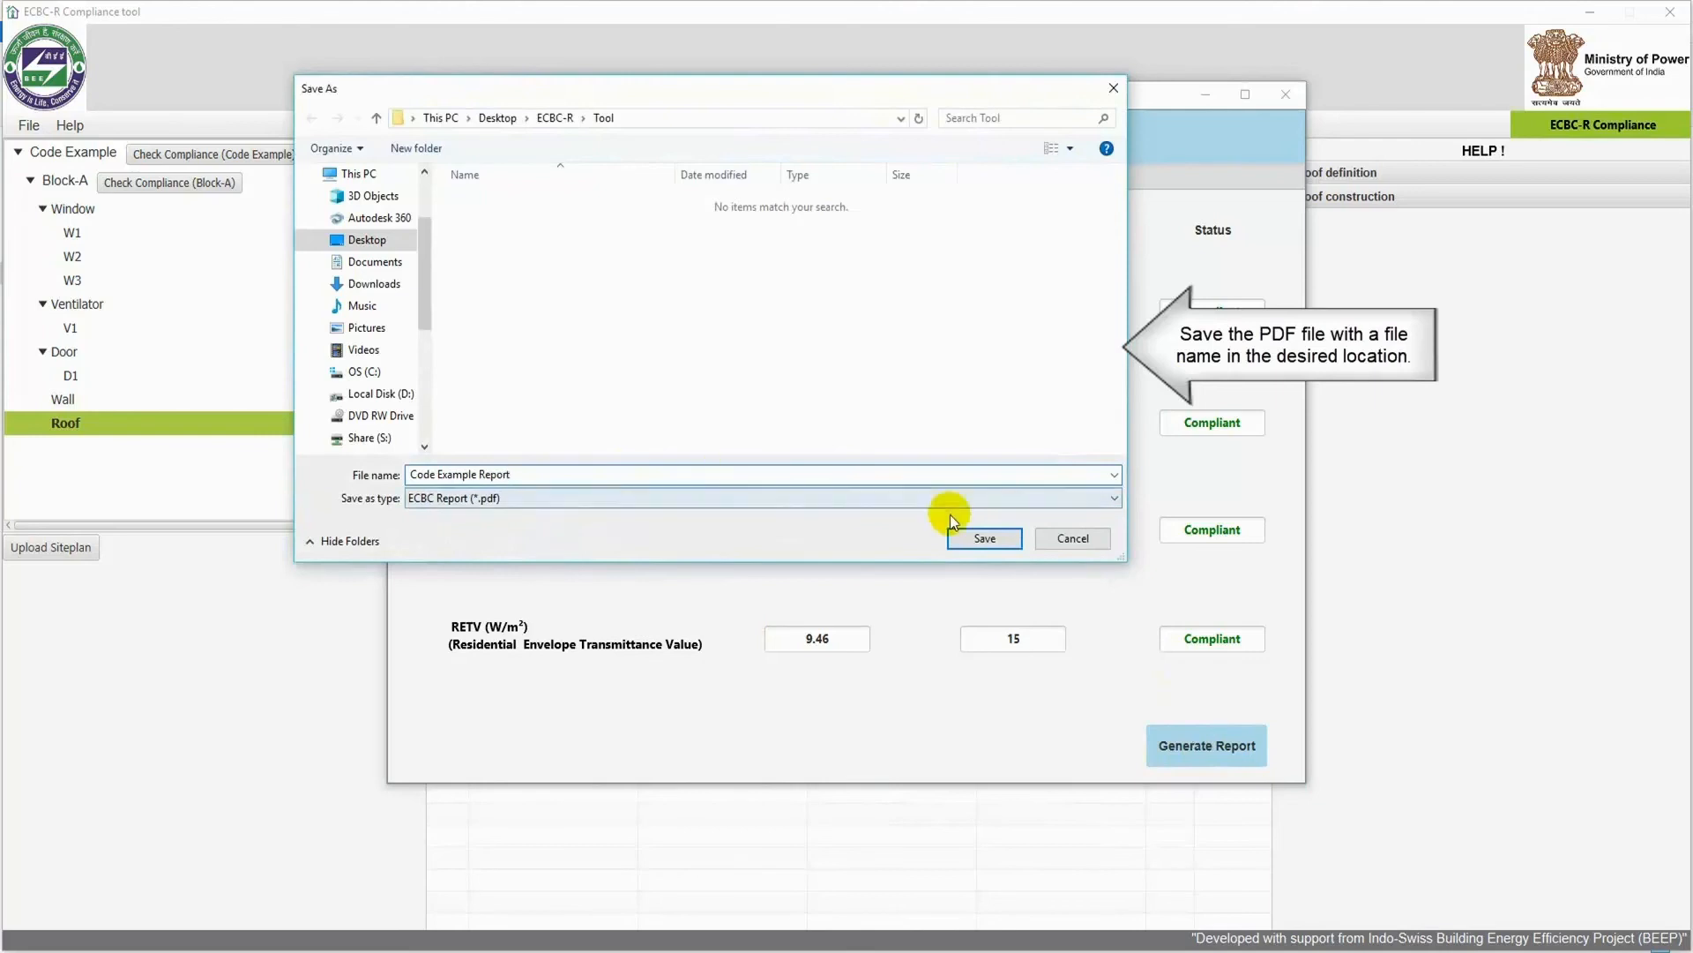
click(980, 540)
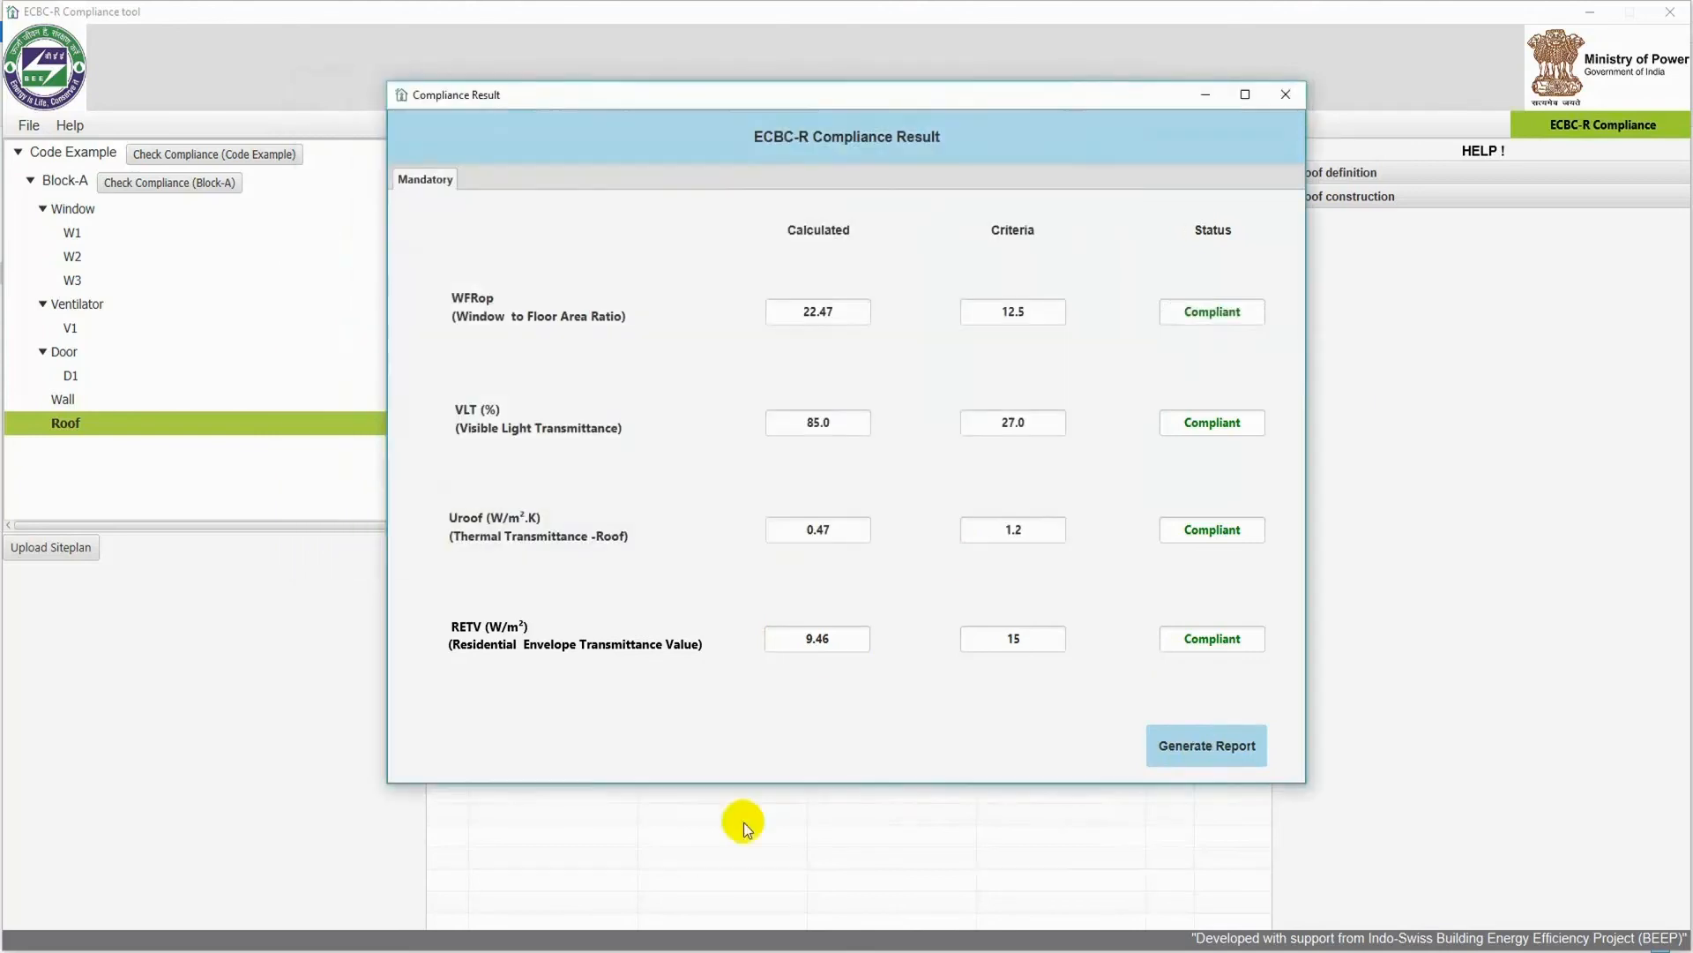
Open Code Example Report.pdf from the Tool folder and examine its project information and block description.
click(680, 922)
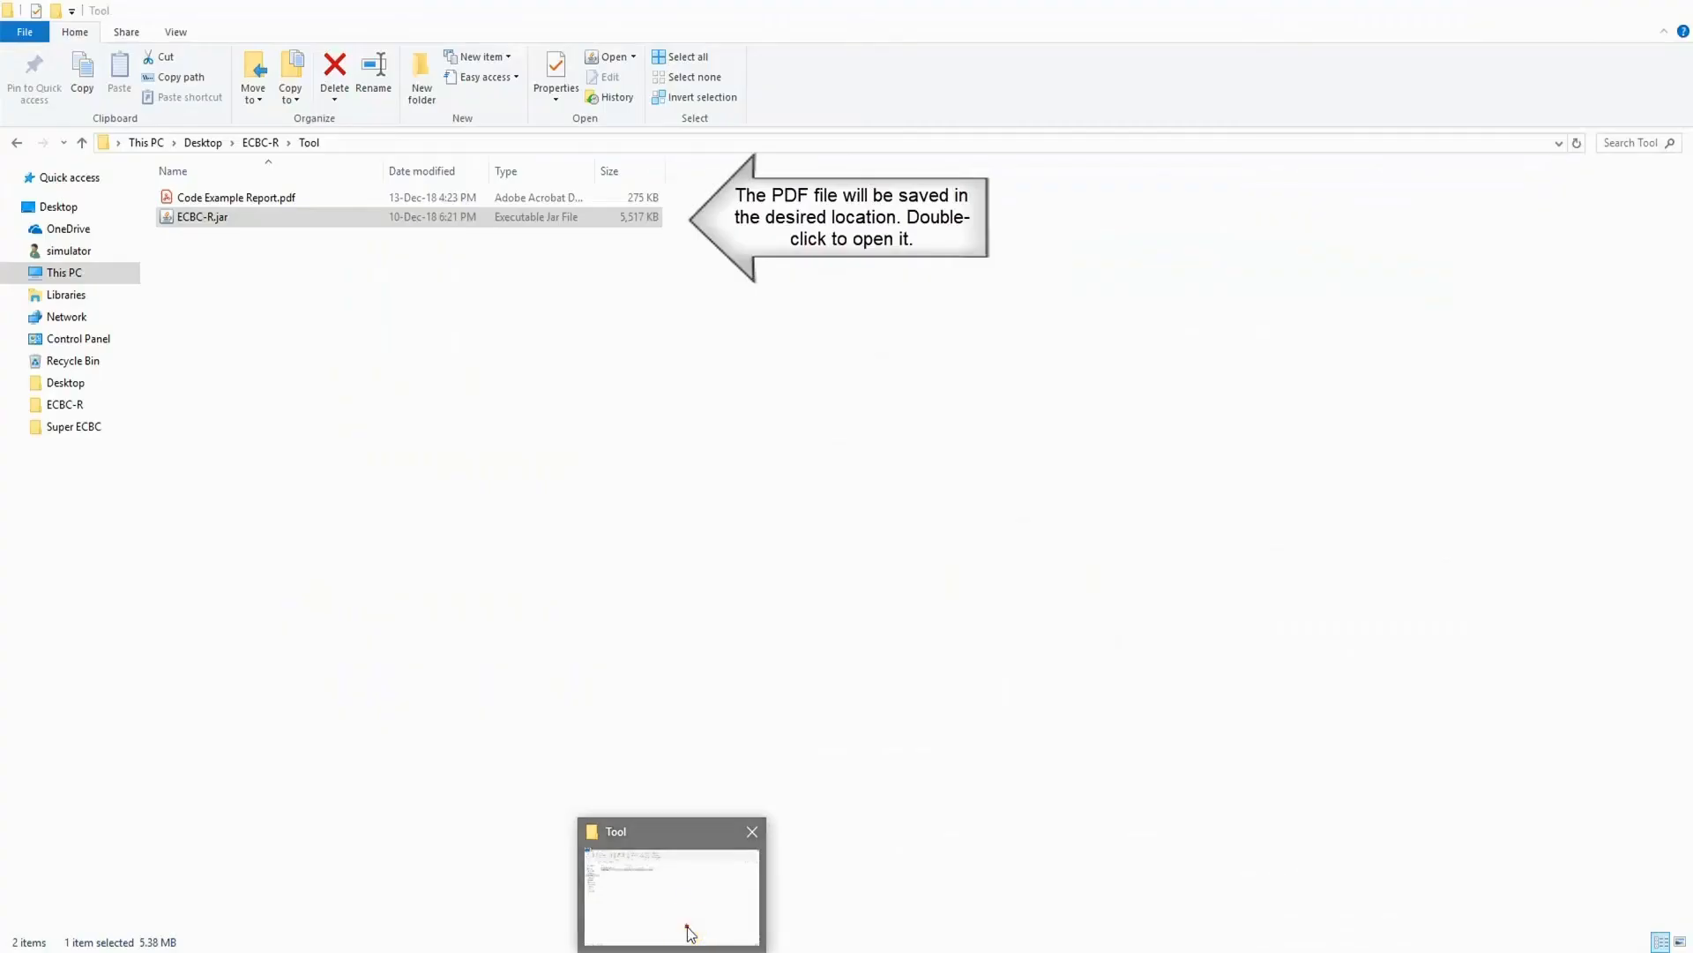
double_click(273, 197)
click(1484, 556)
scroll(765, 336, down, 3)
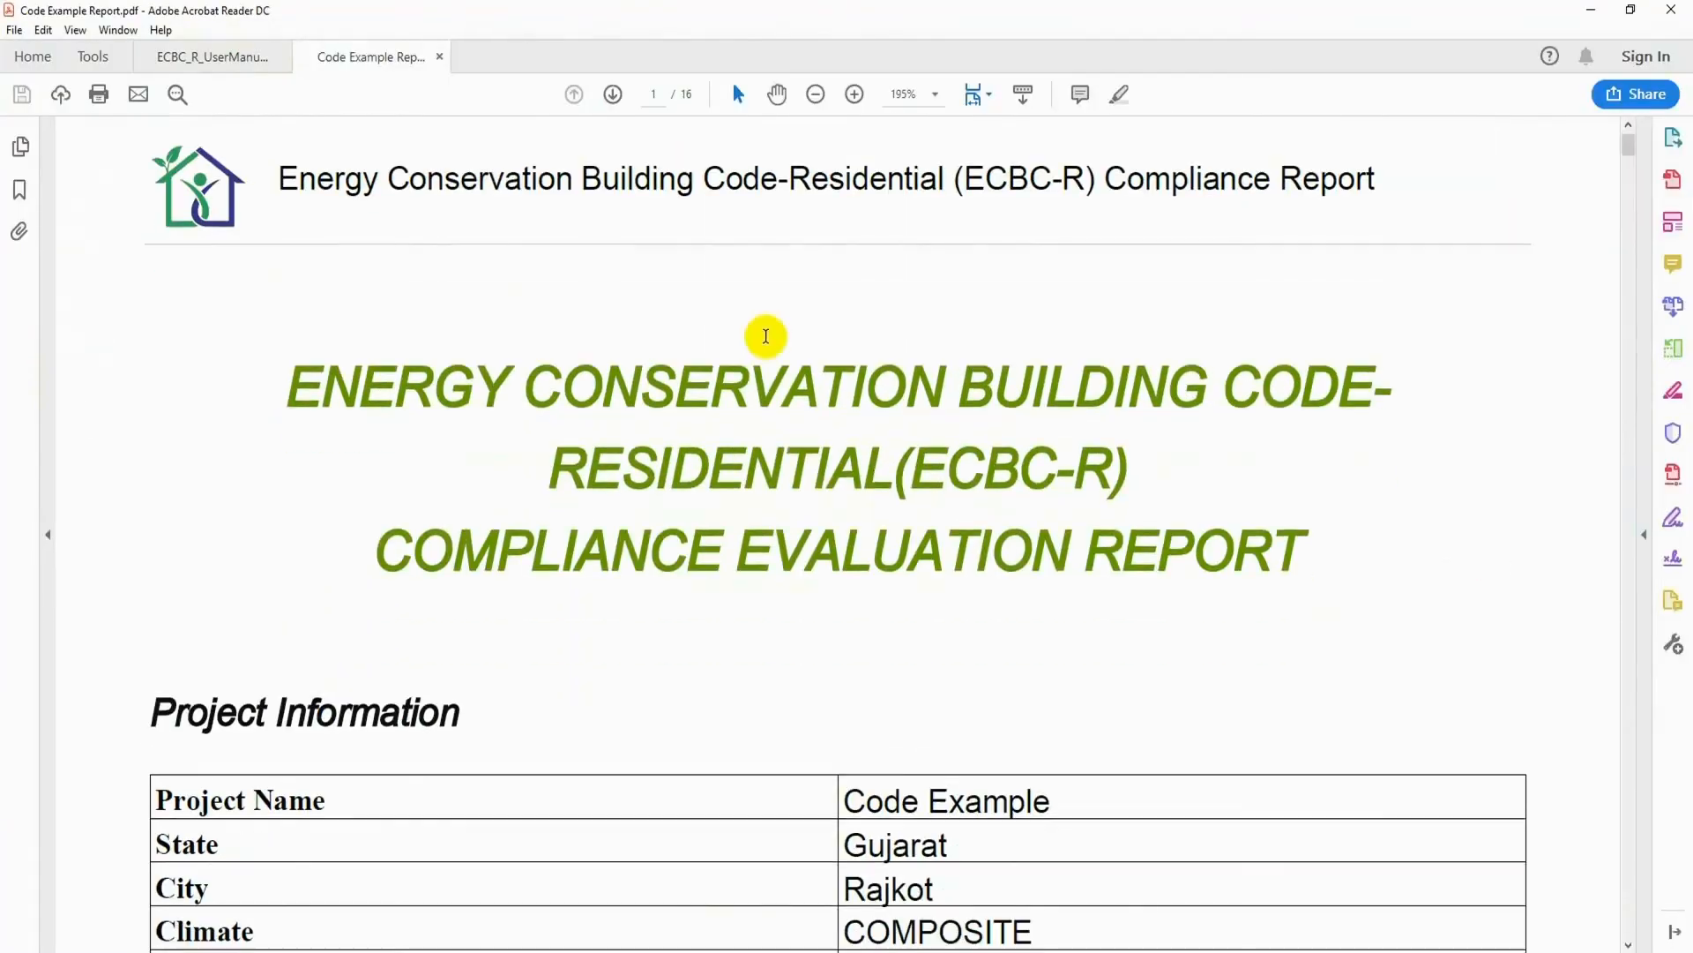
scroll(766, 336, down, 4)
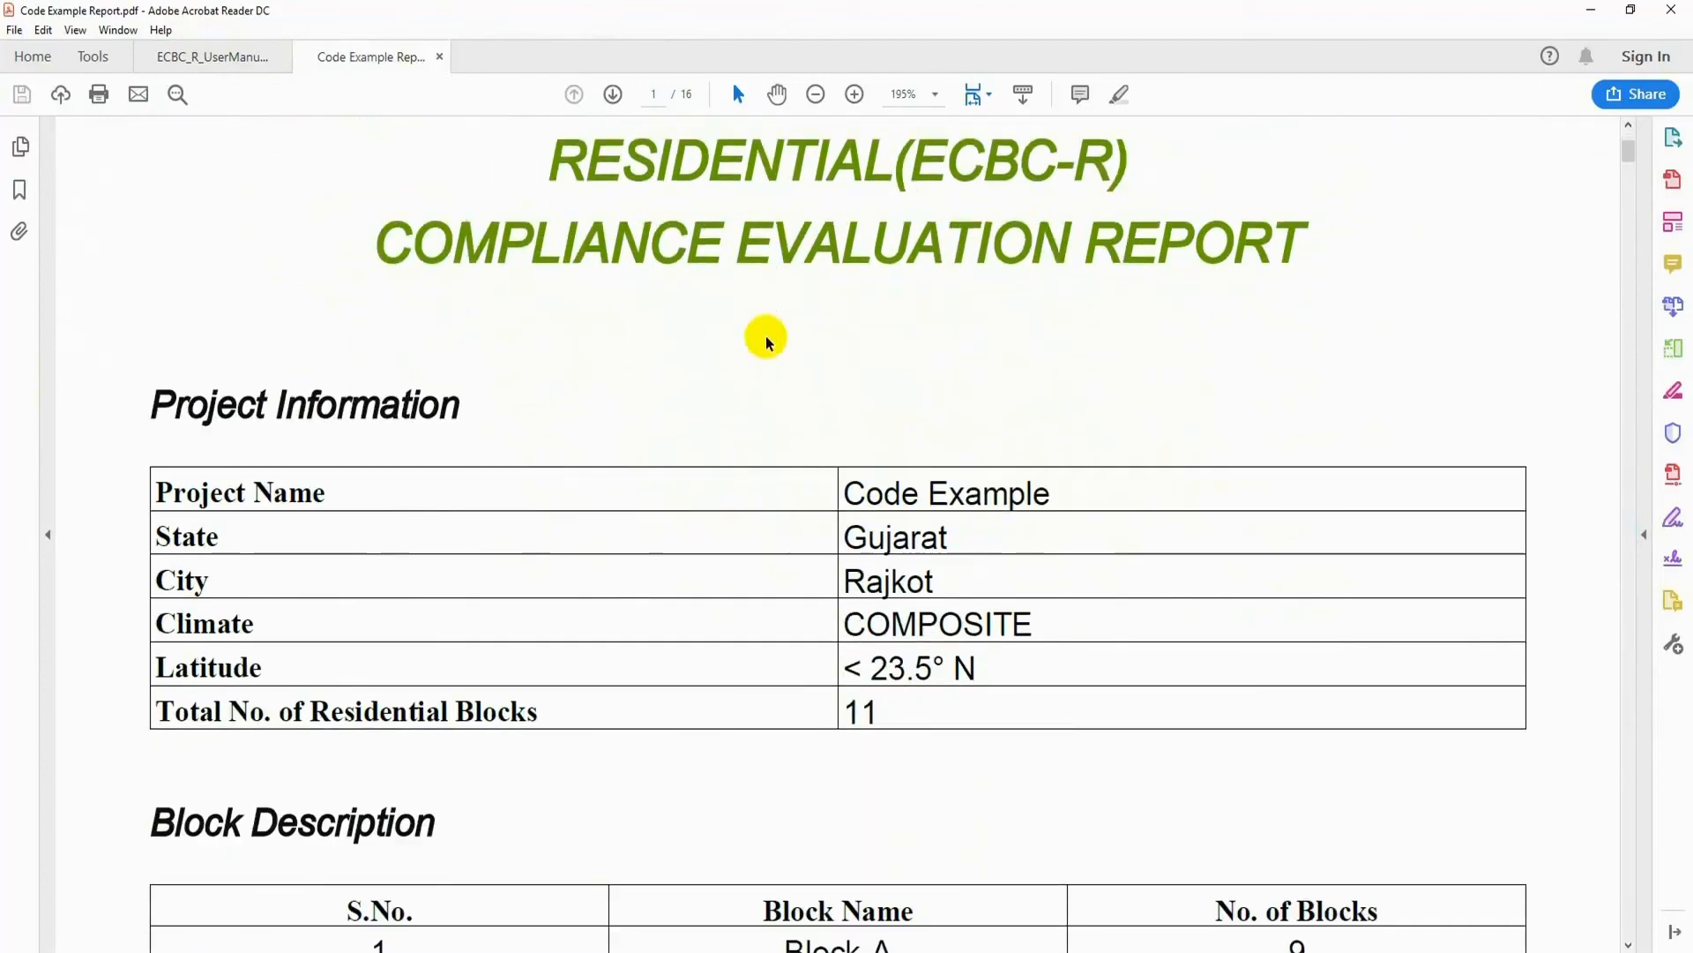
scroll(765, 336, down, 1)
scroll(1350, 688, down, 5)
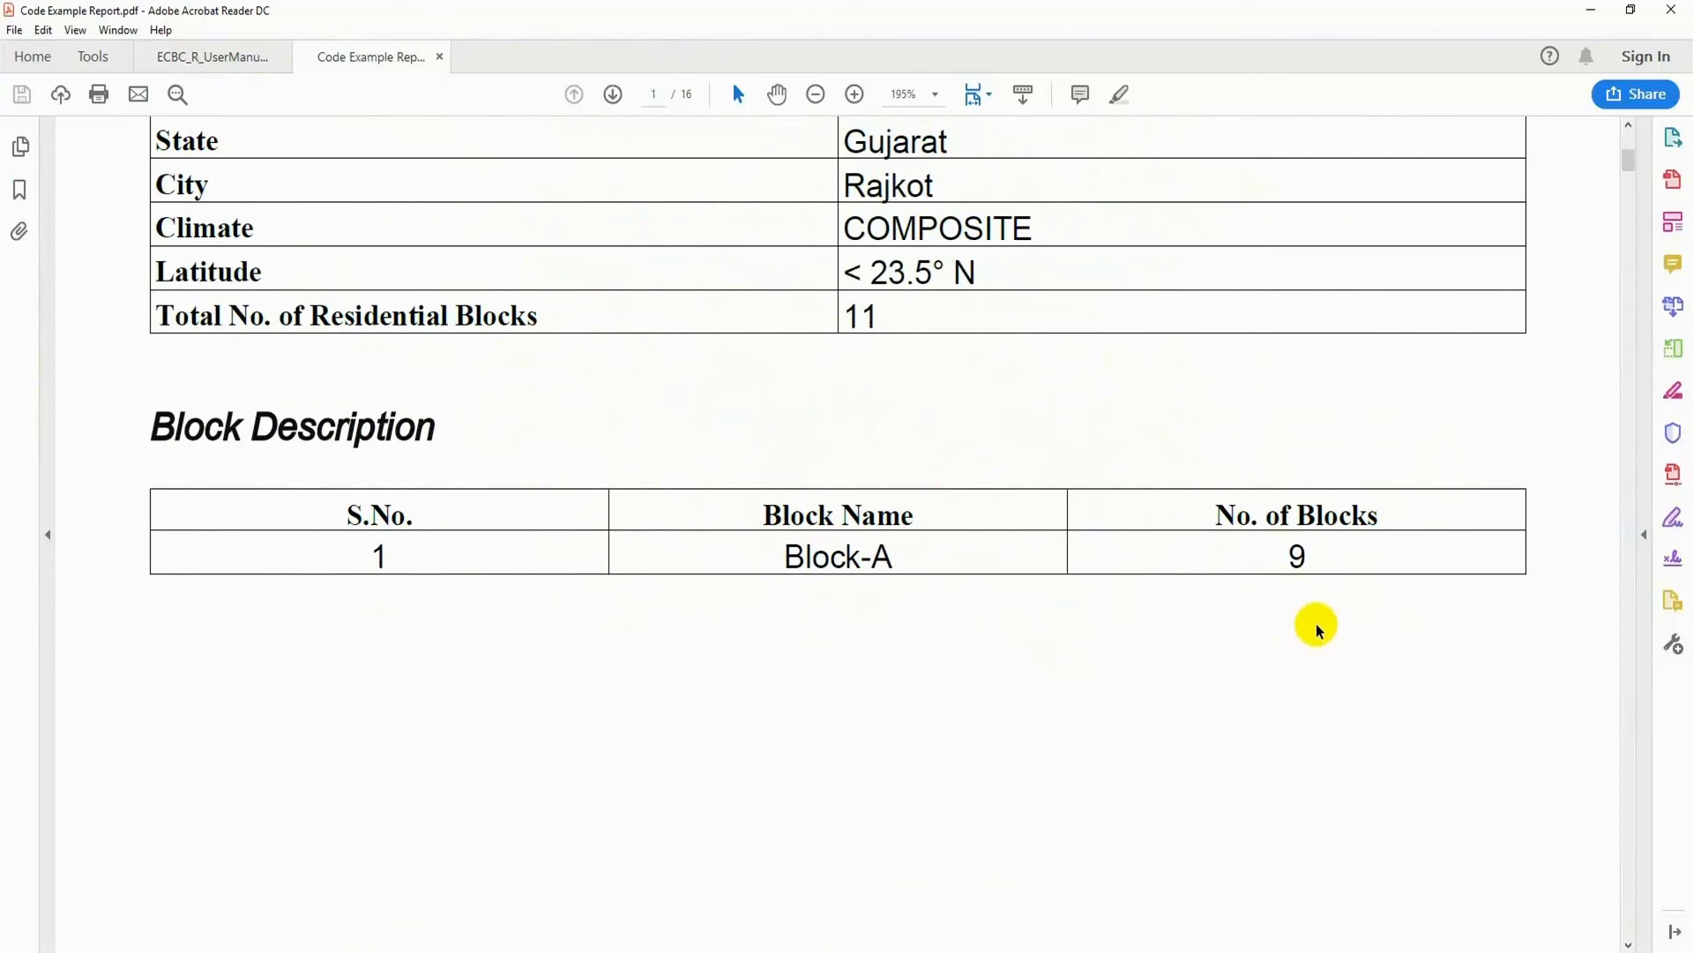
Examine the compliance report's contents list, ECBC-R compliance results, dwelling unit details and window level information.
scroll(1315, 628, down, 5)
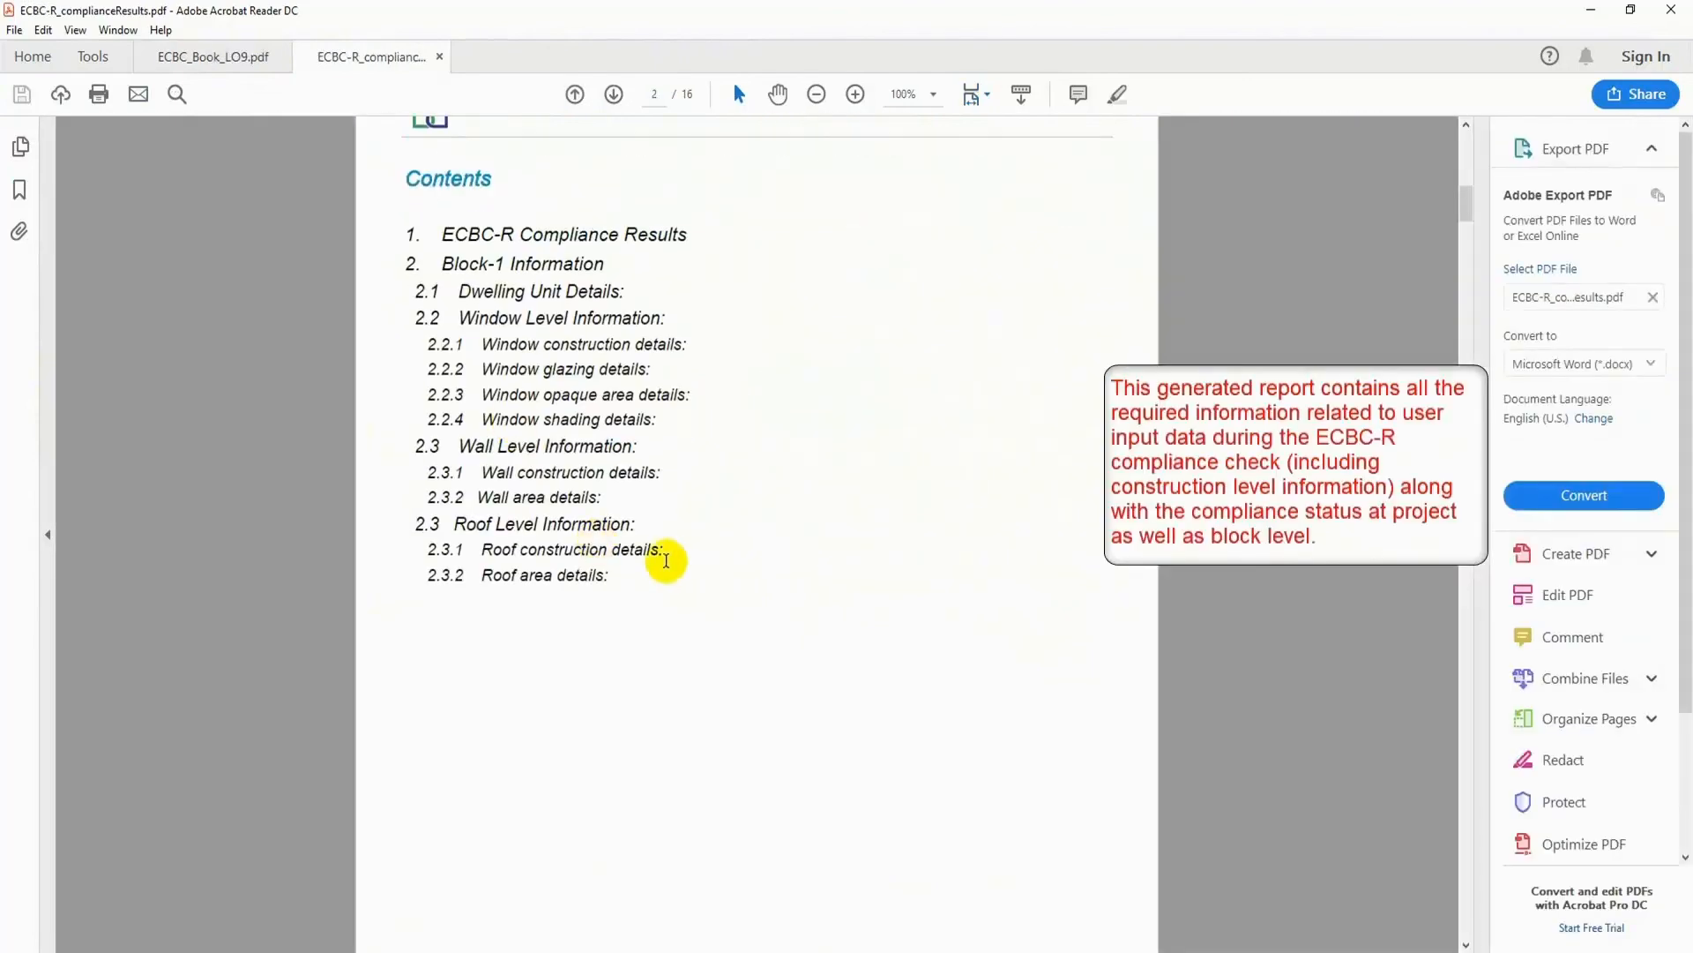
scroll(667, 604, down, 8)
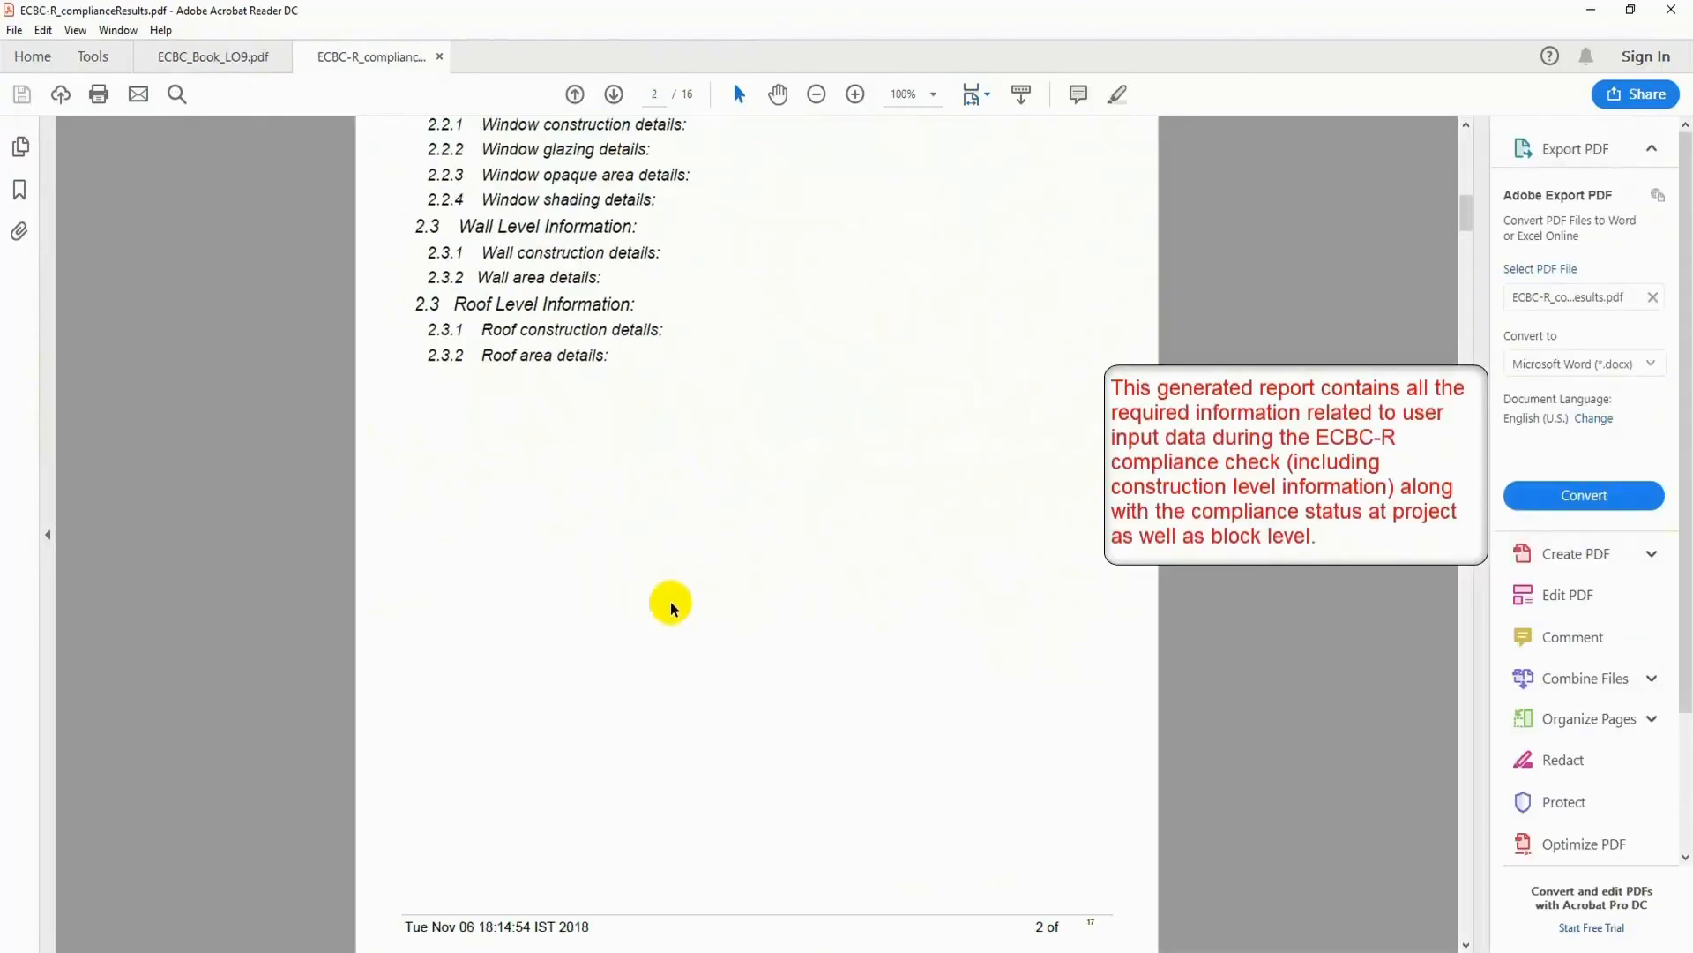
scroll(670, 603, down, 3)
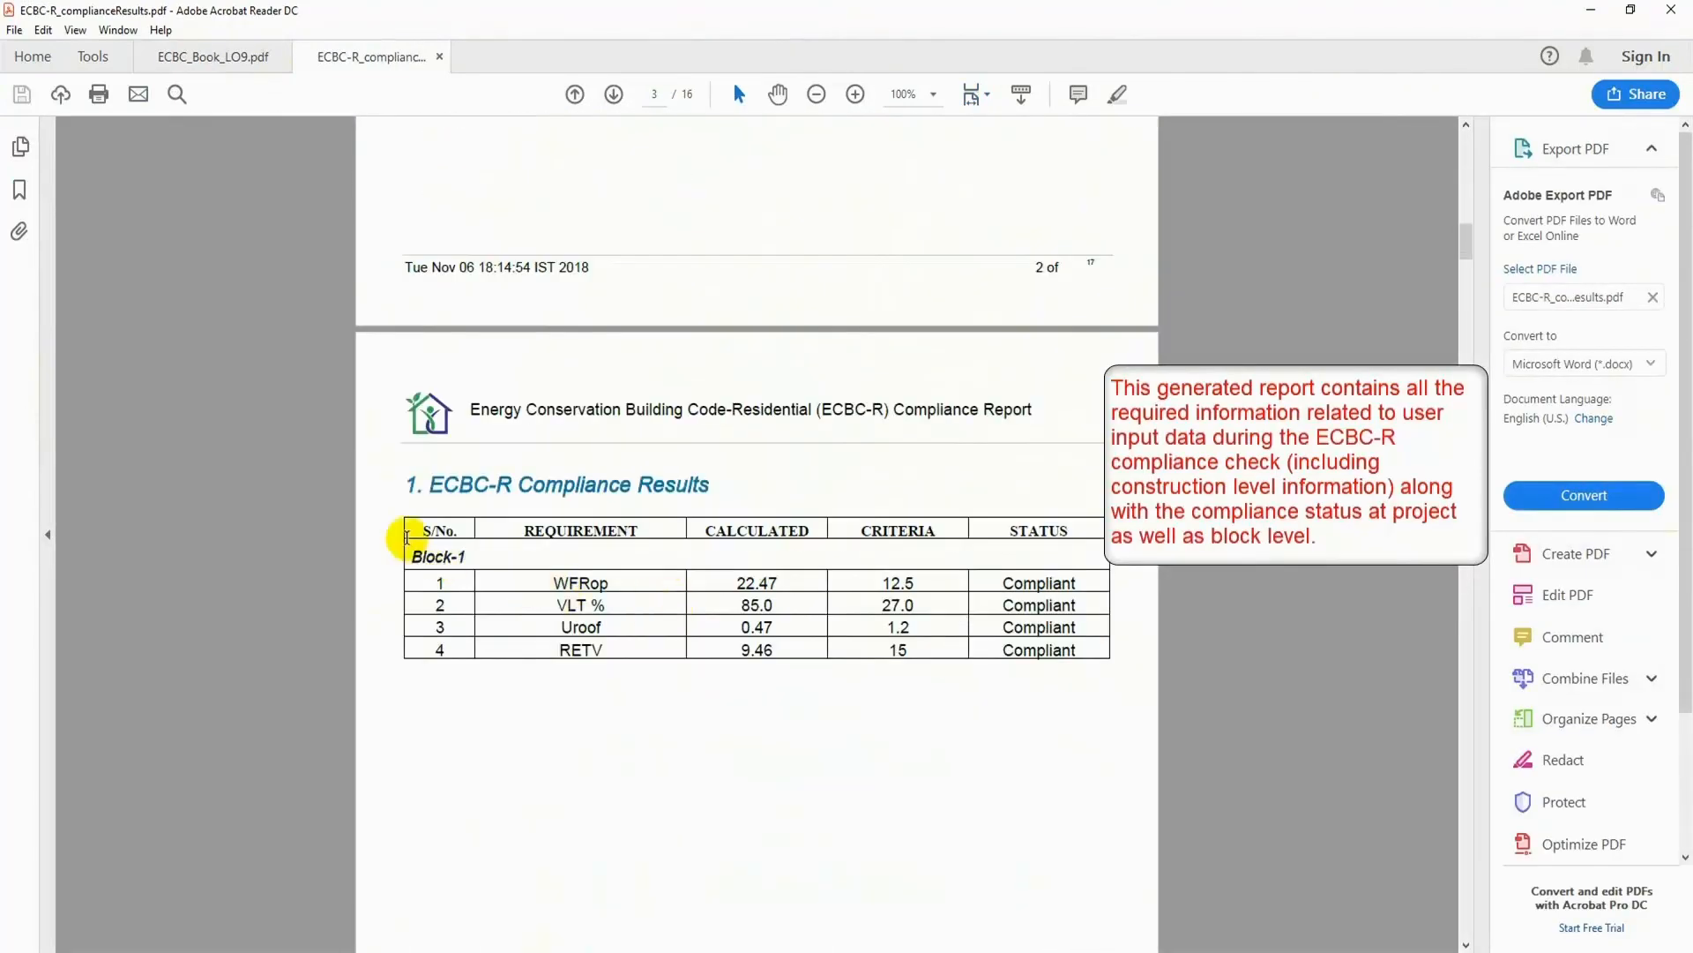
scroll(958, 628, down, 8)
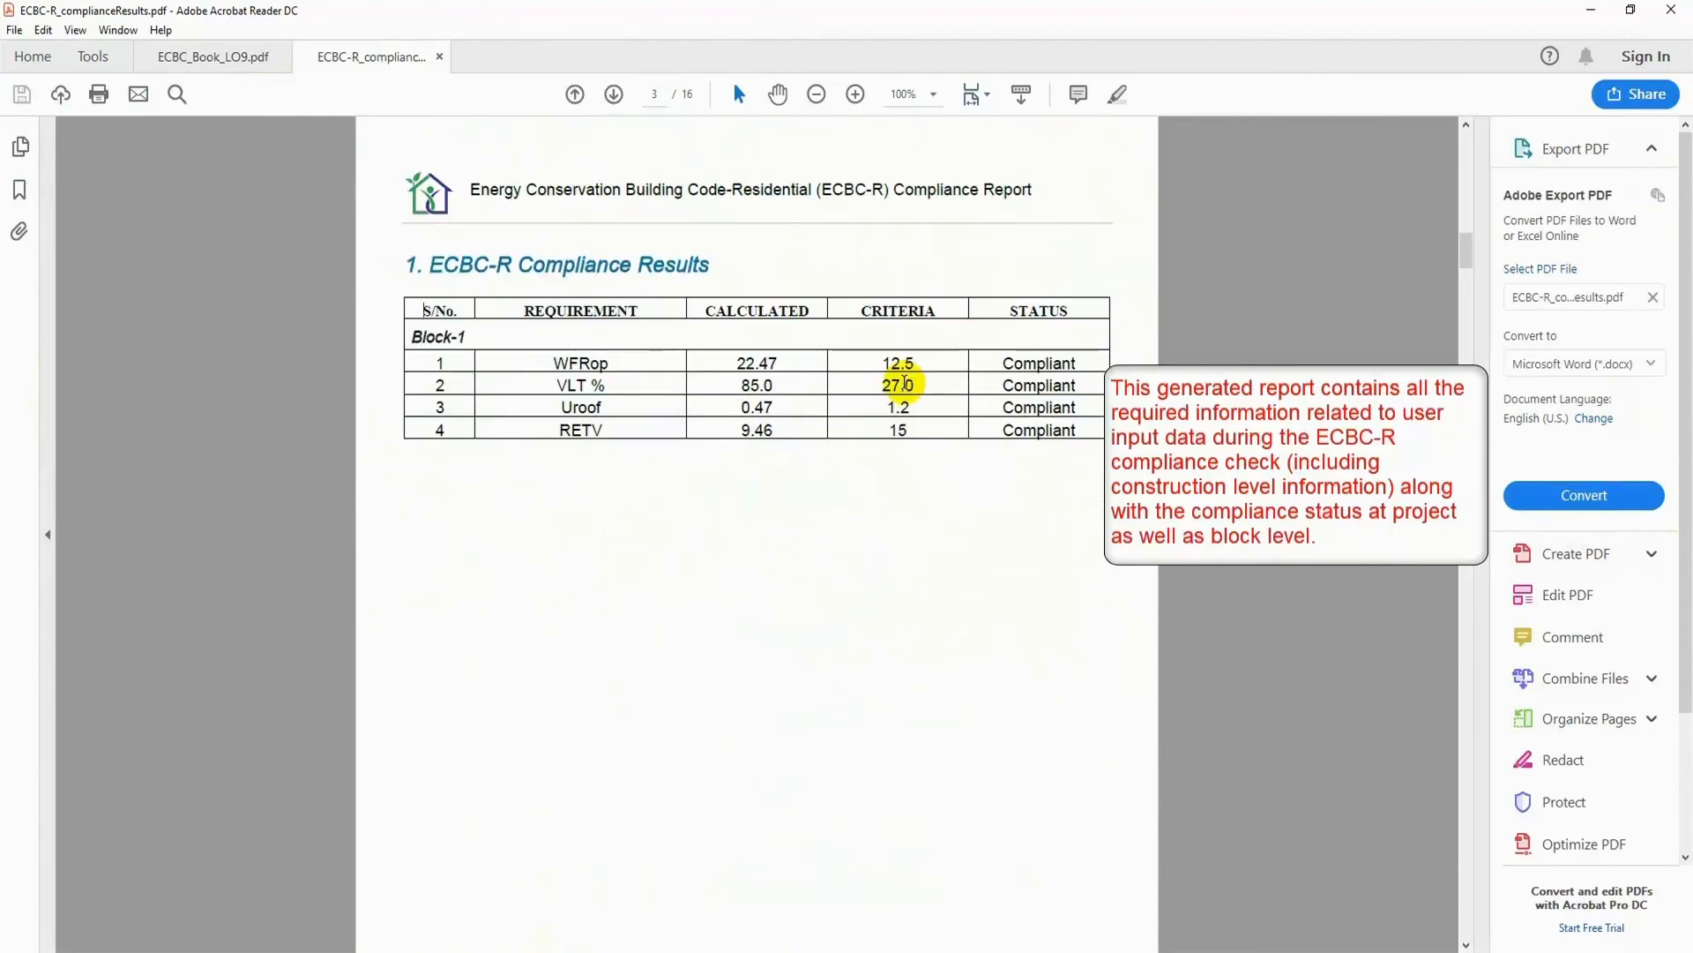
scroll(791, 526, down, 13)
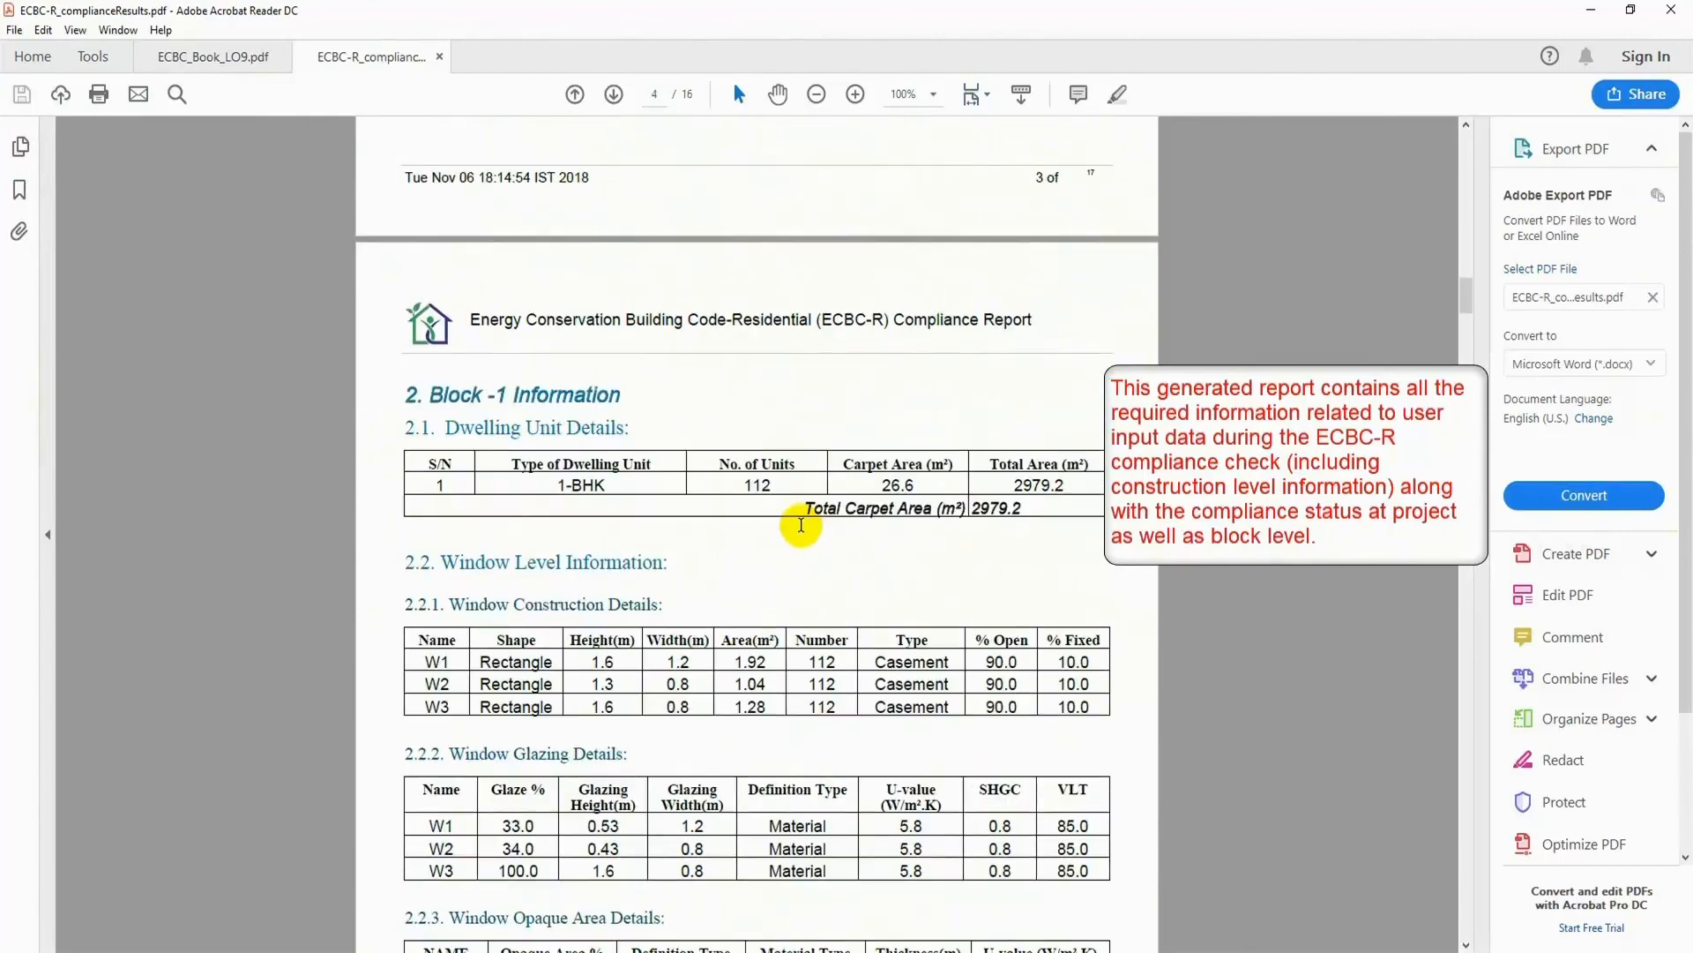
scroll(617, 540, down, 2)
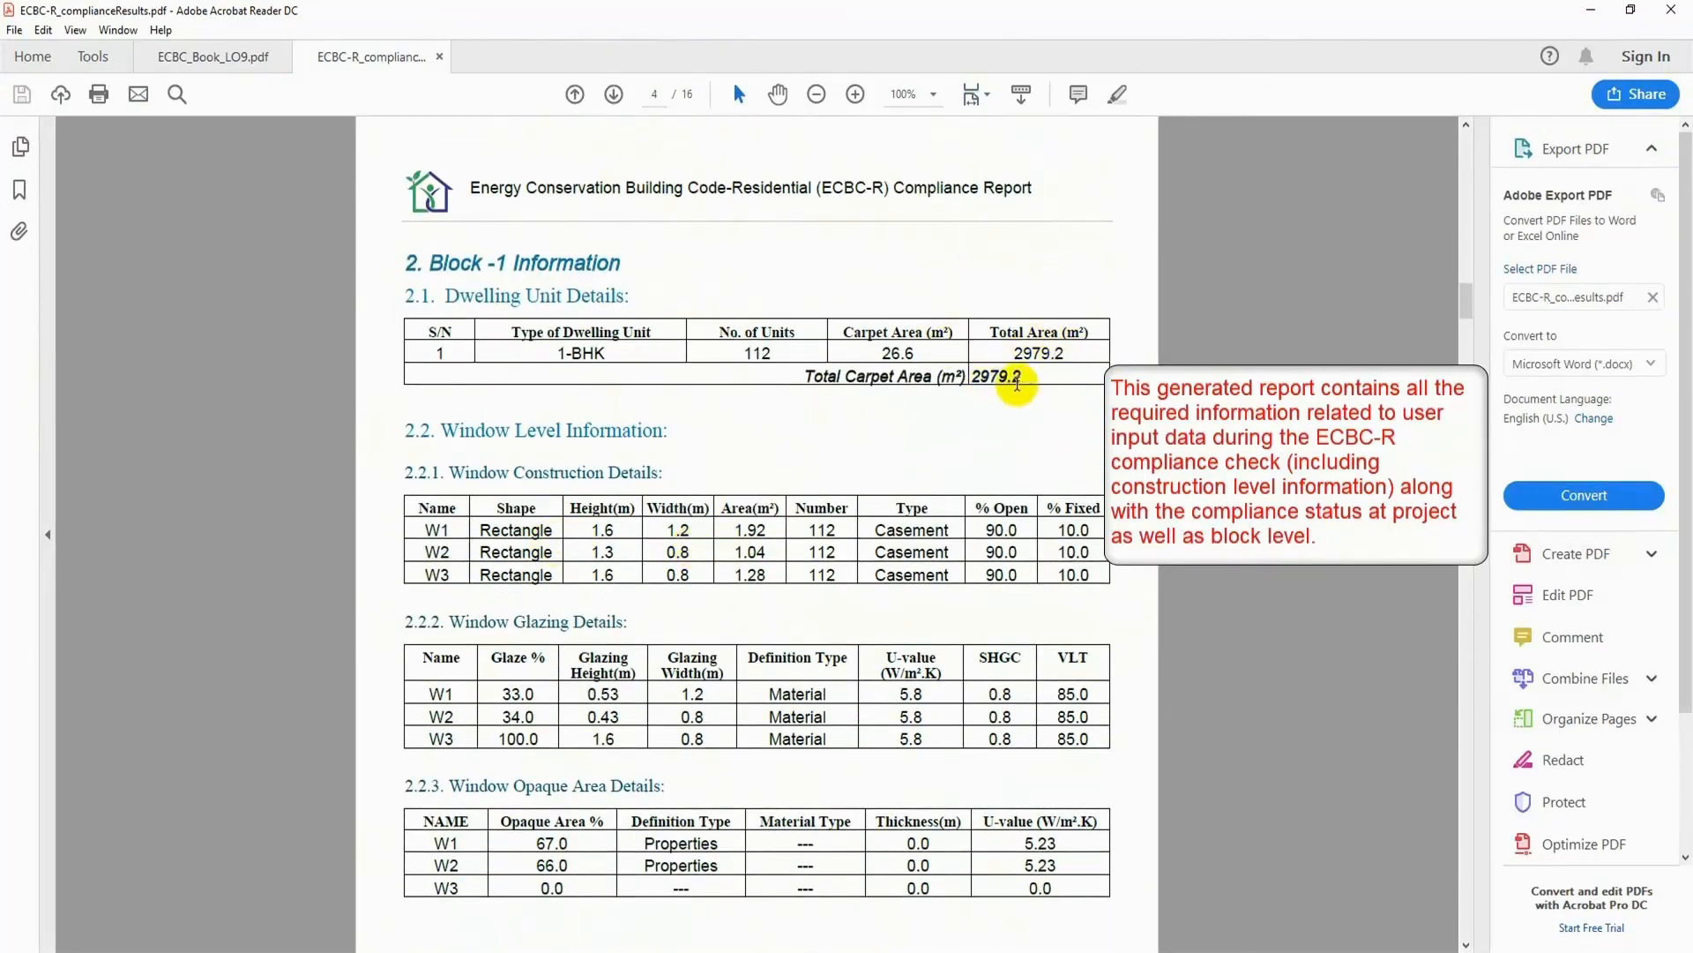
scroll(1040, 388, down, 3)
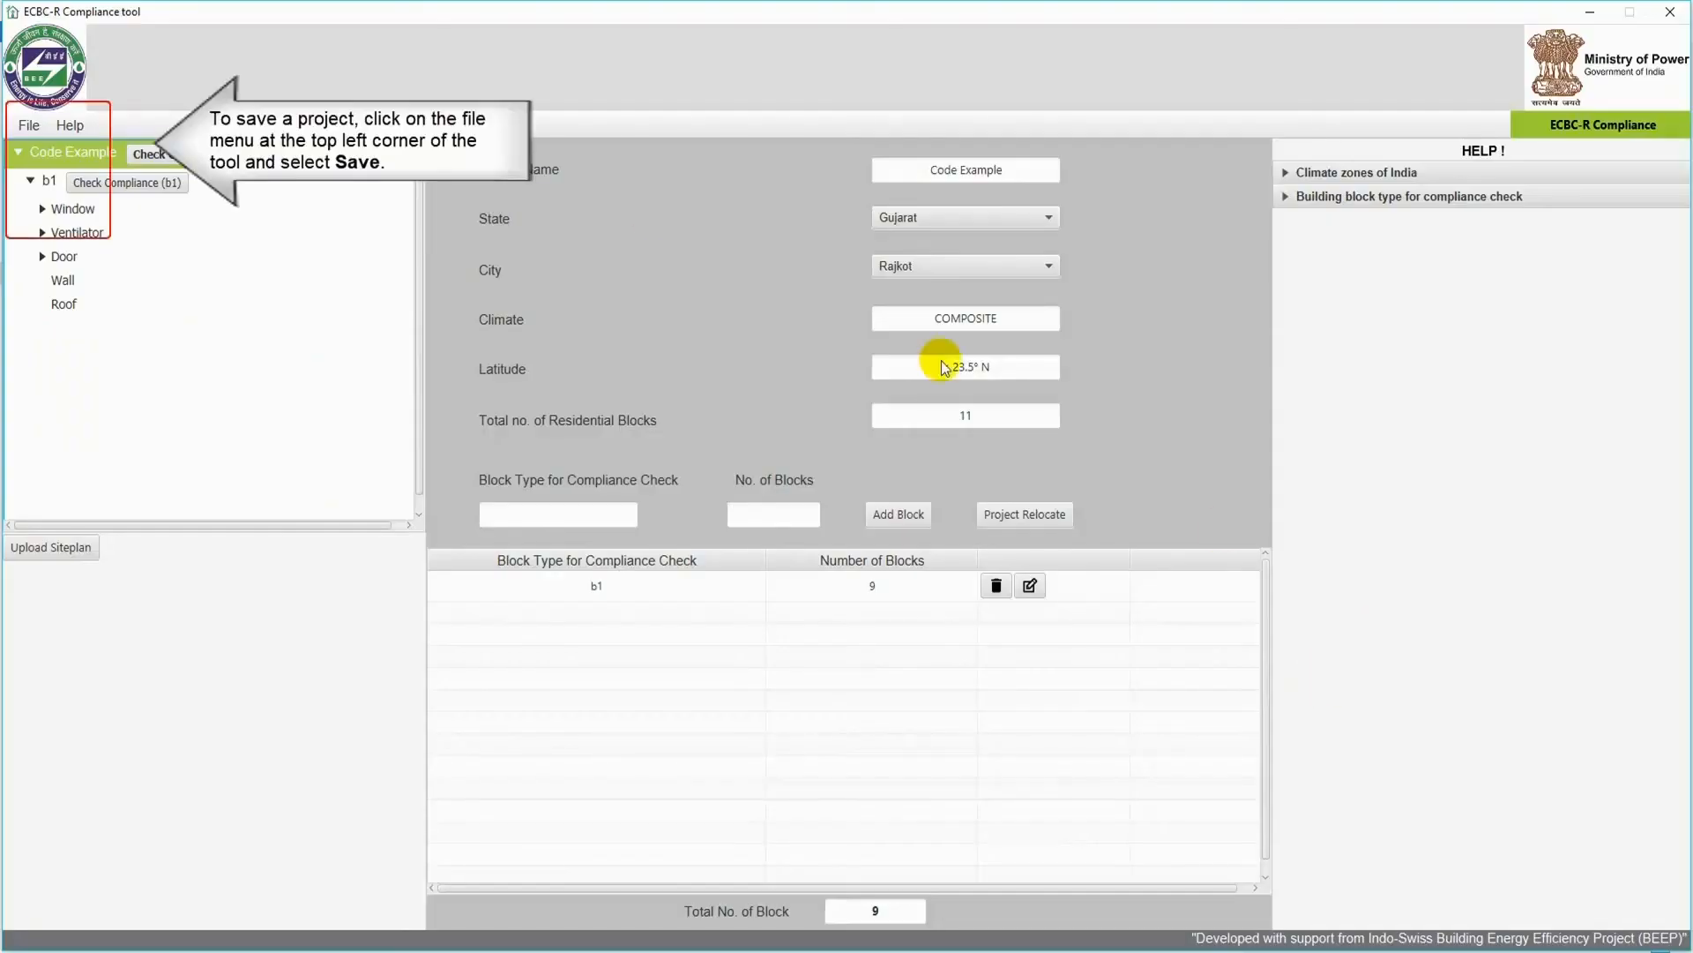
Save the Code Example project in the Tool folder as an ECBC-R file named SavingProject.
click(27, 129)
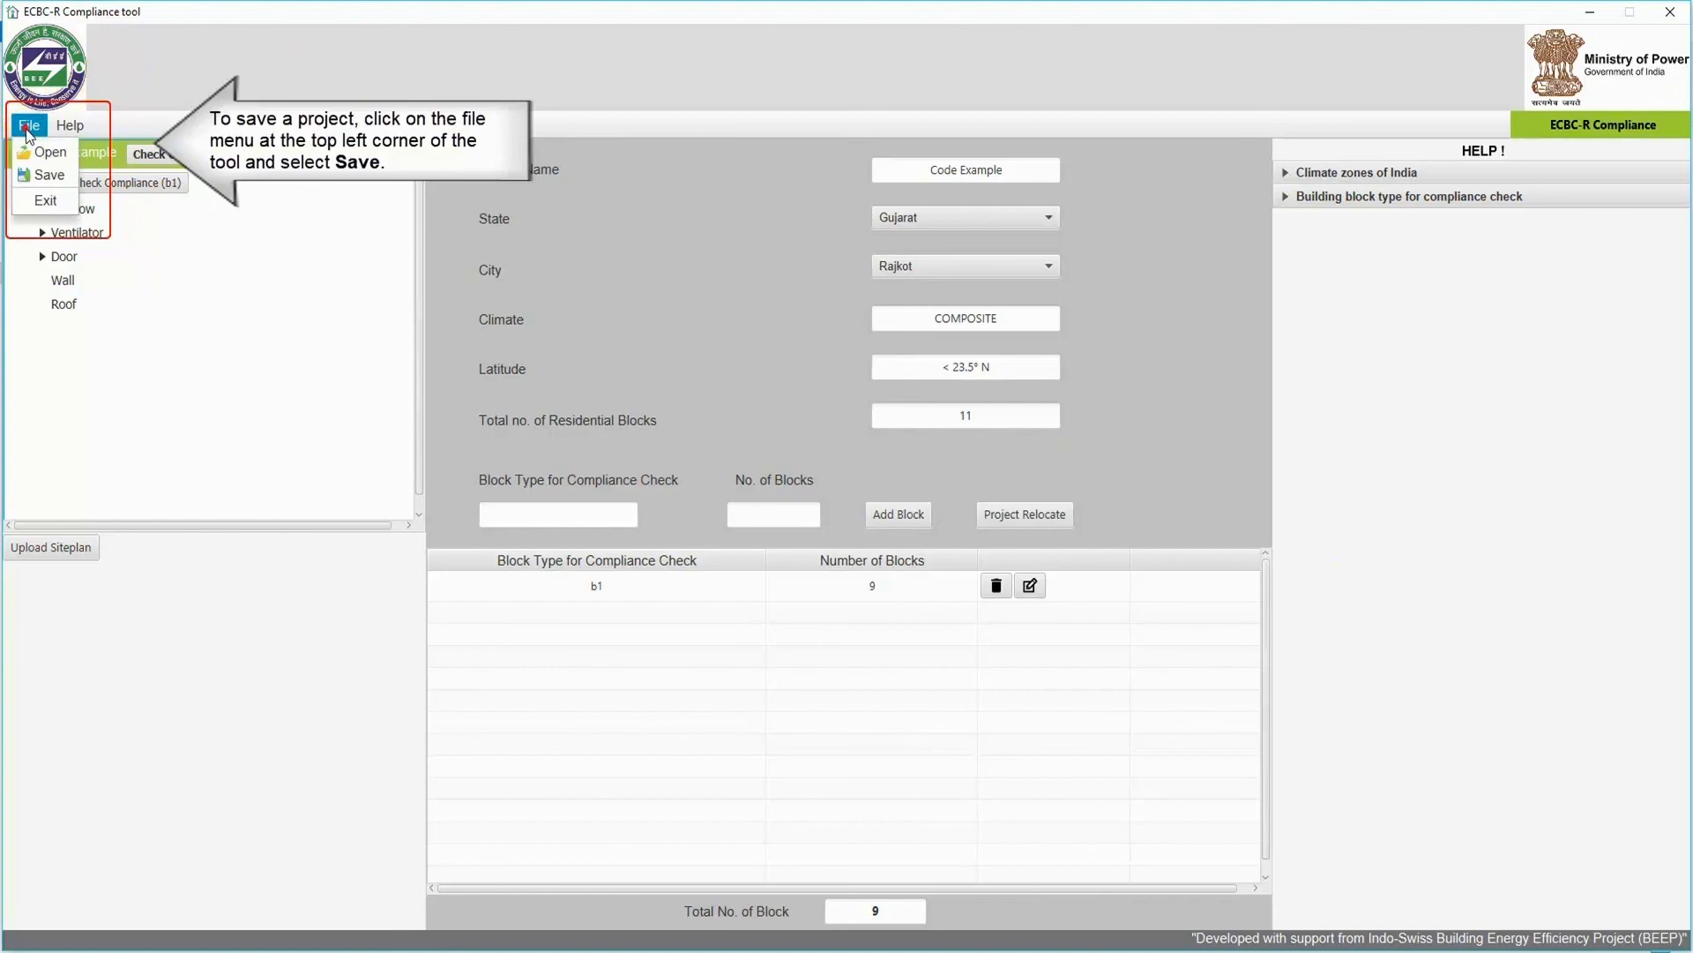
click(47, 183)
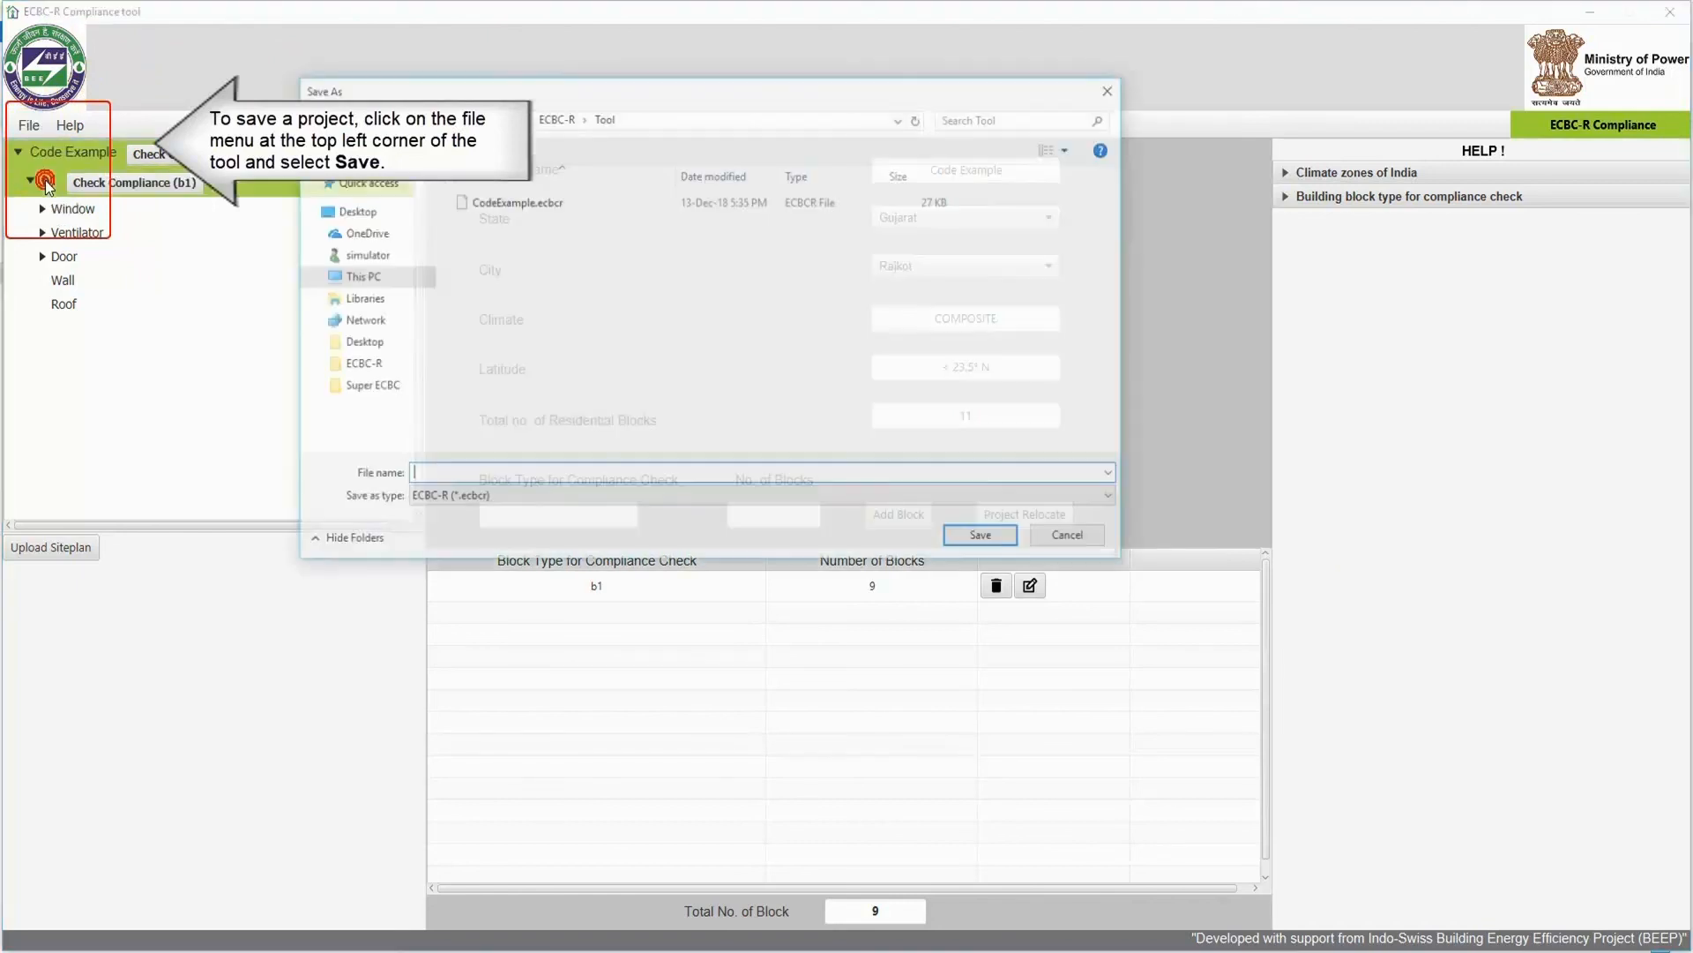
click(425, 479)
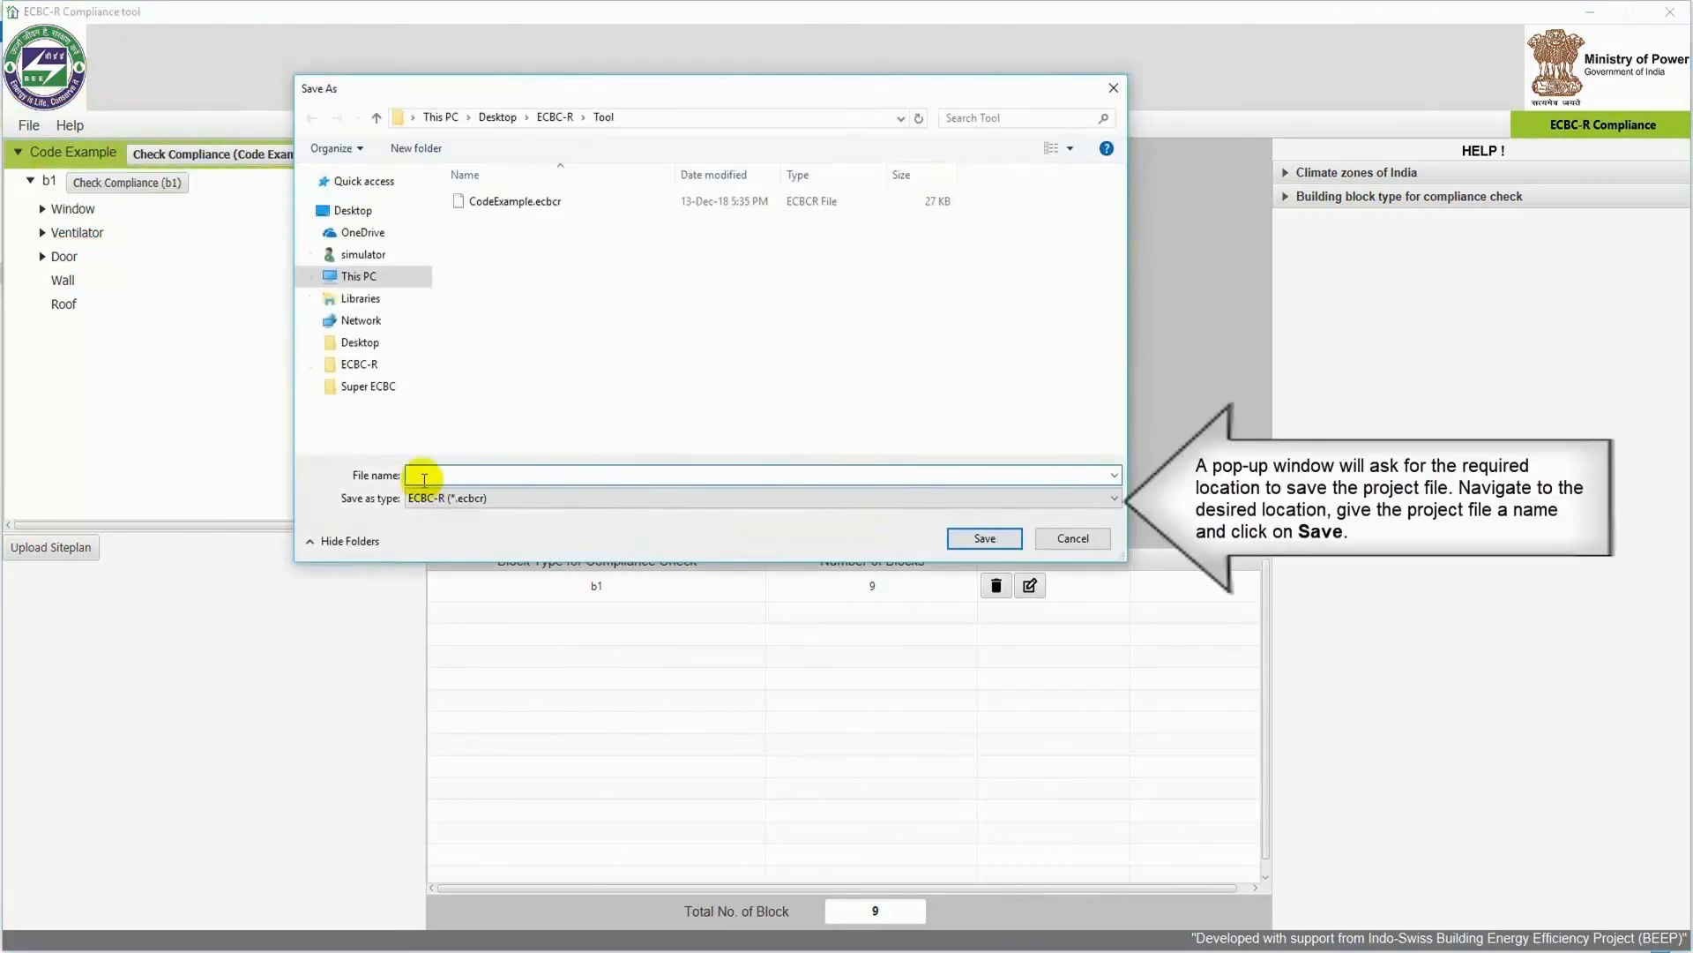
text(SavingProject)
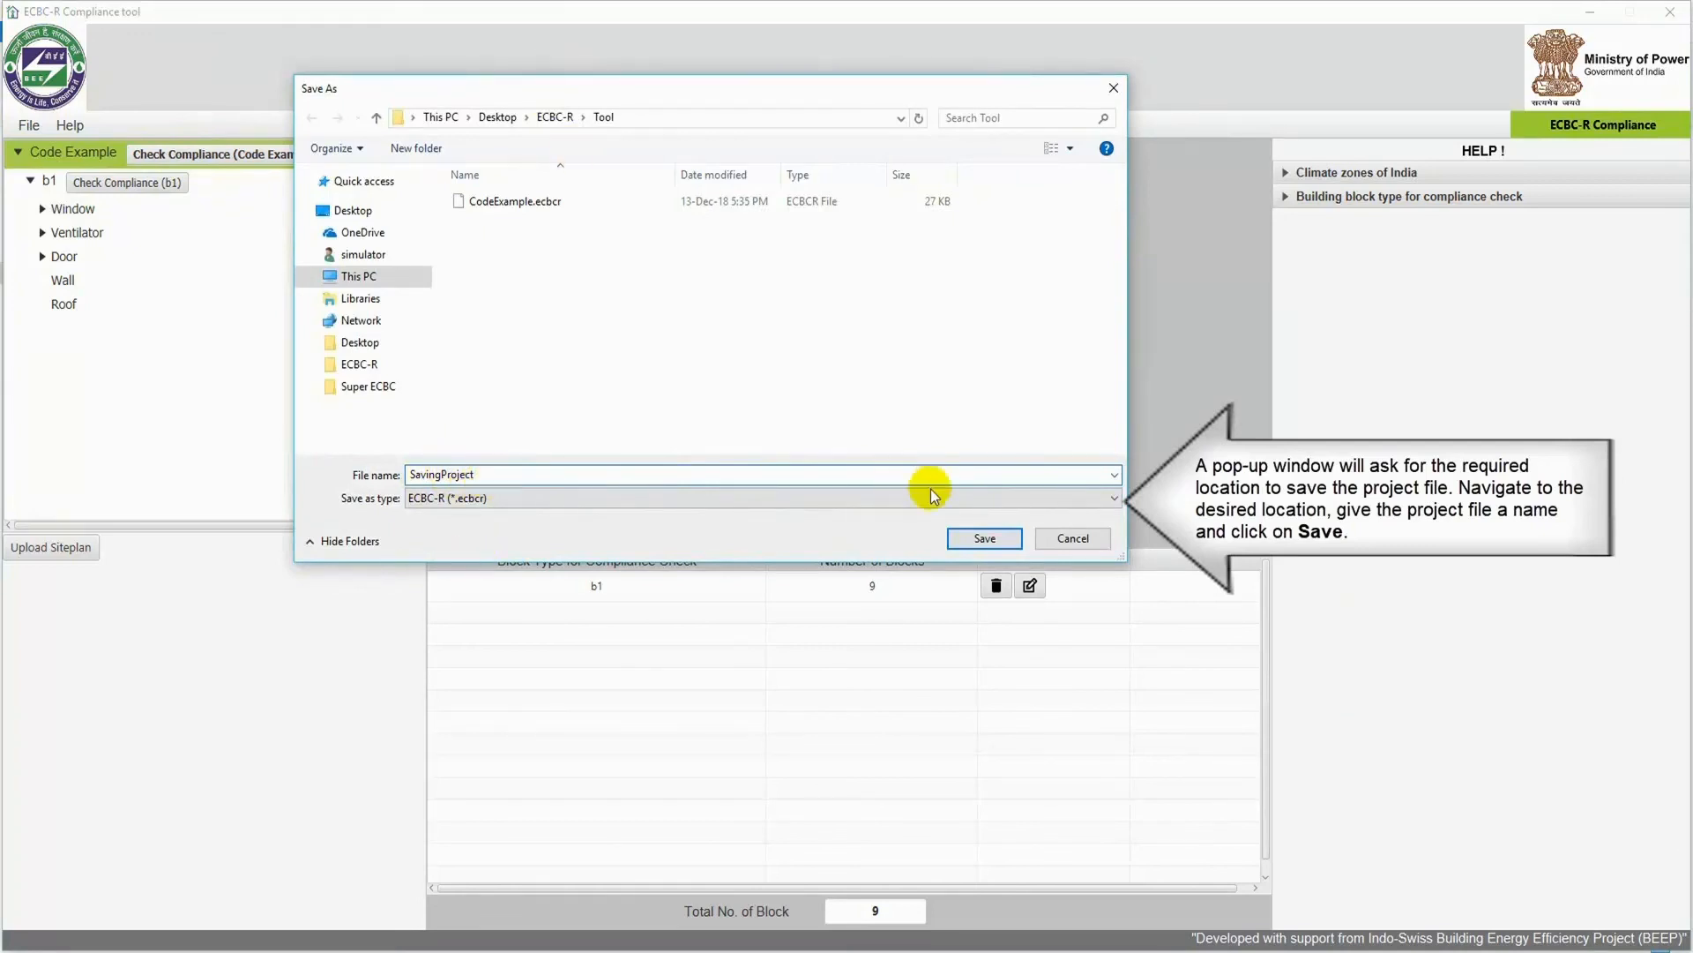
click(980, 538)
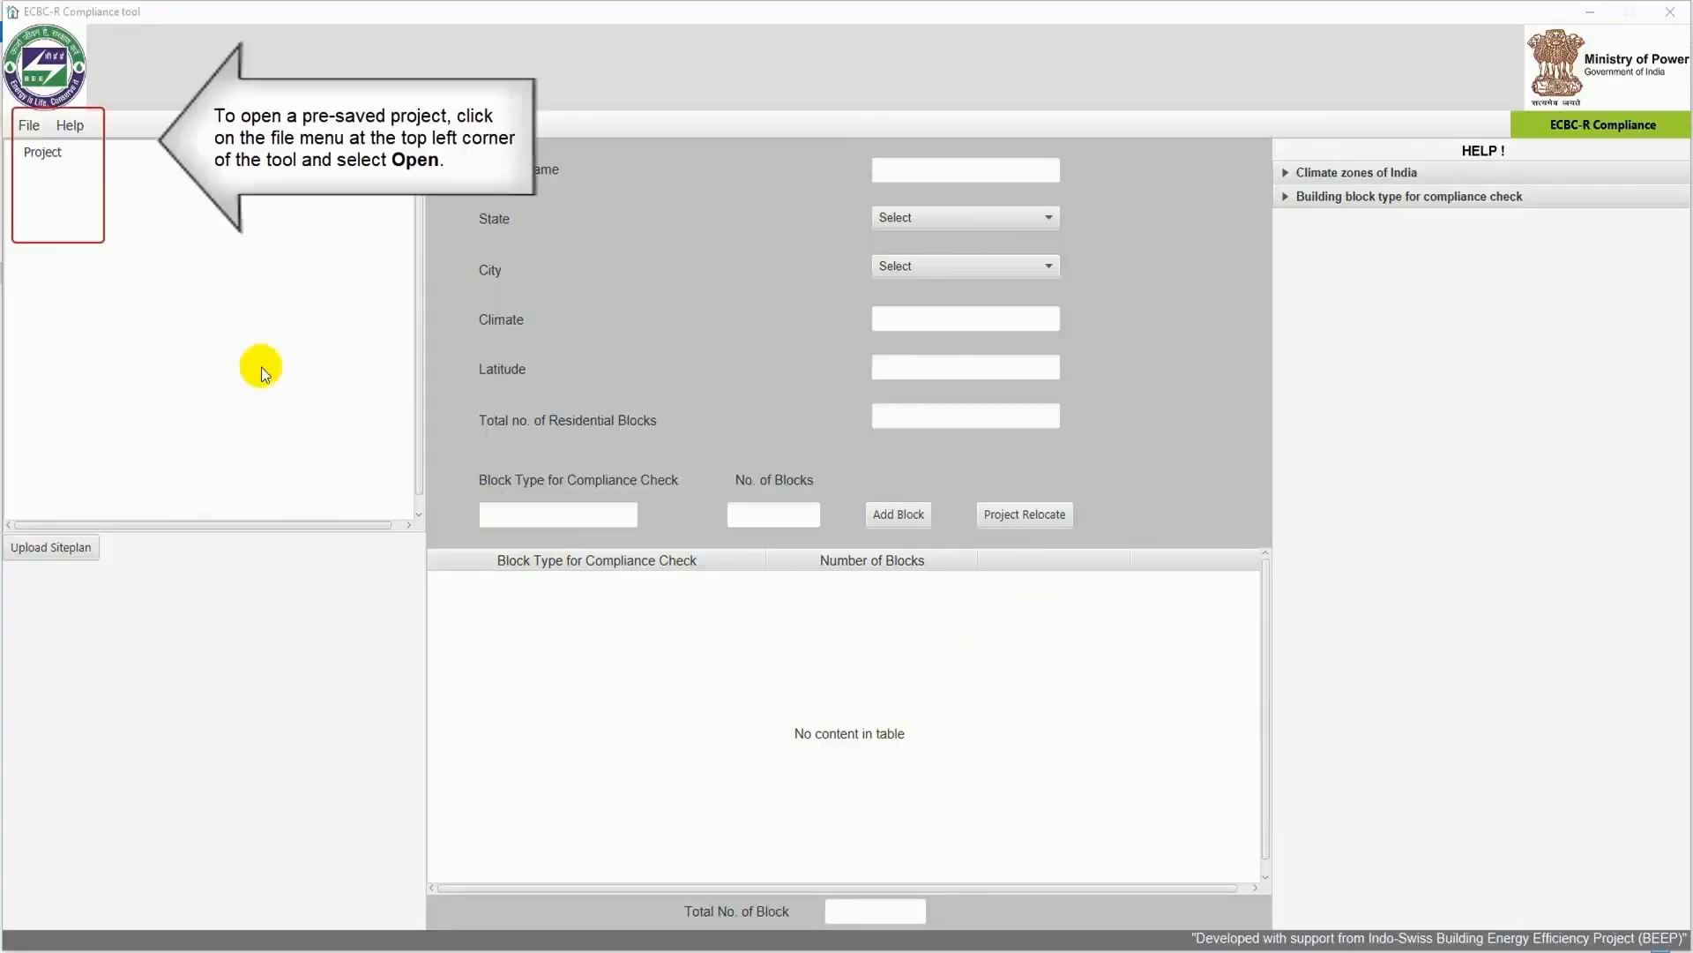
Open the saved project CodeExample.ecbcr from the Tool folder and refresh the workspace at the Code Example project level.
click(29, 125)
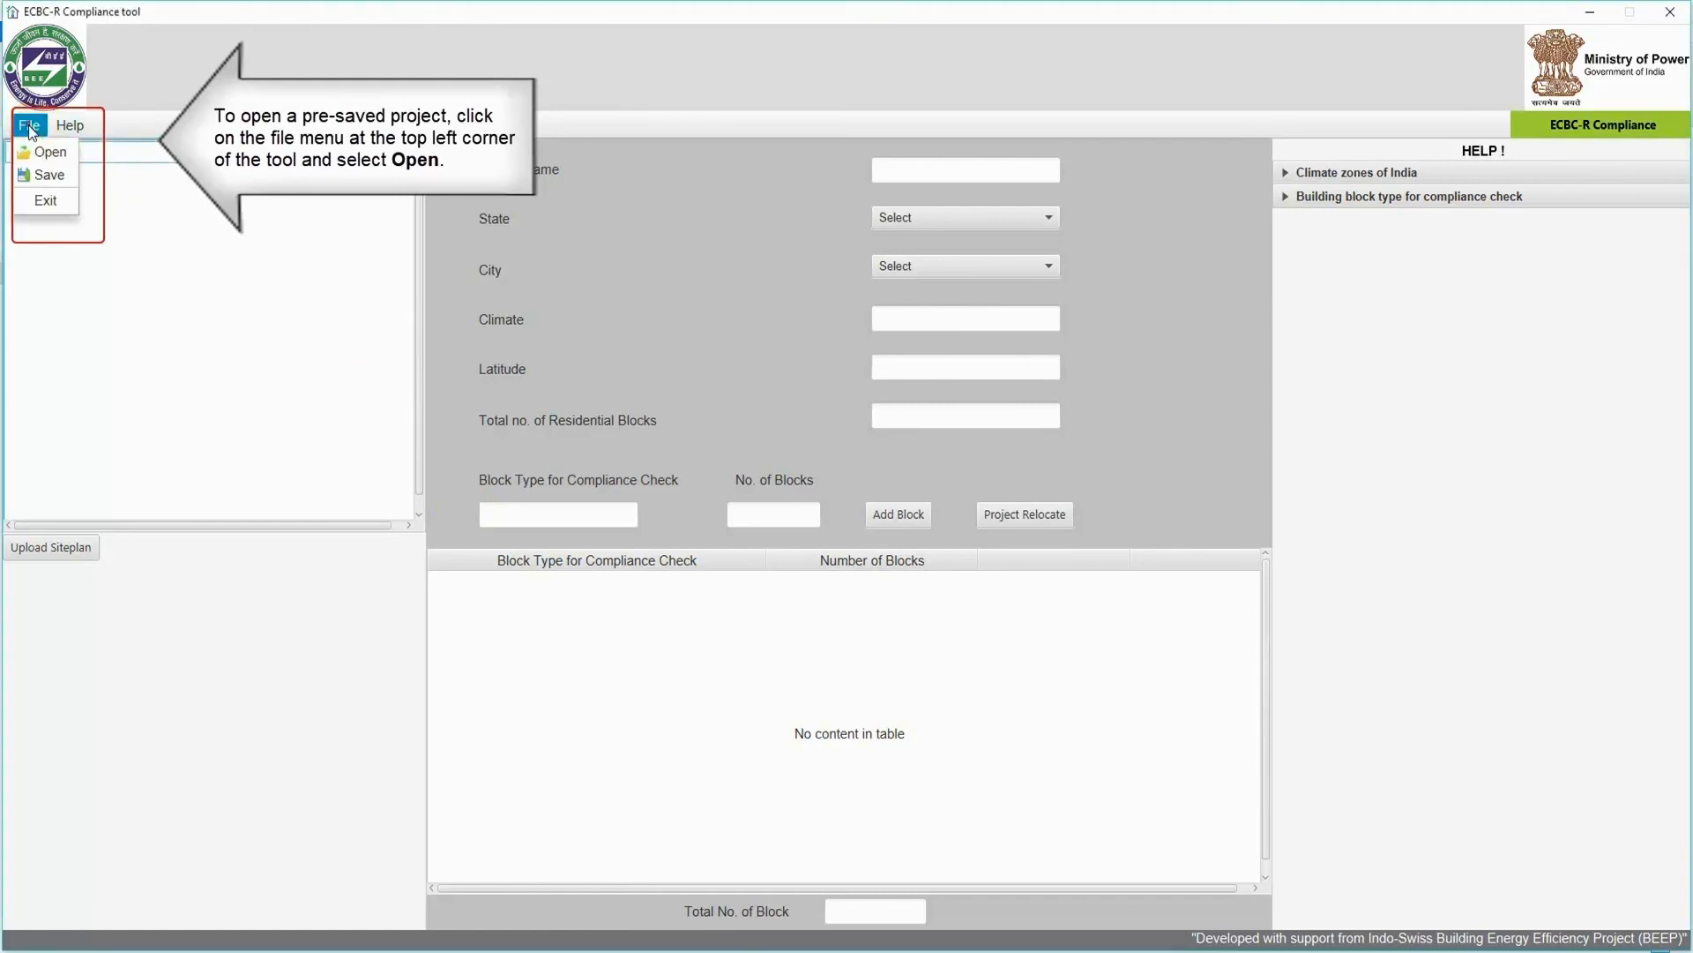
click(49, 159)
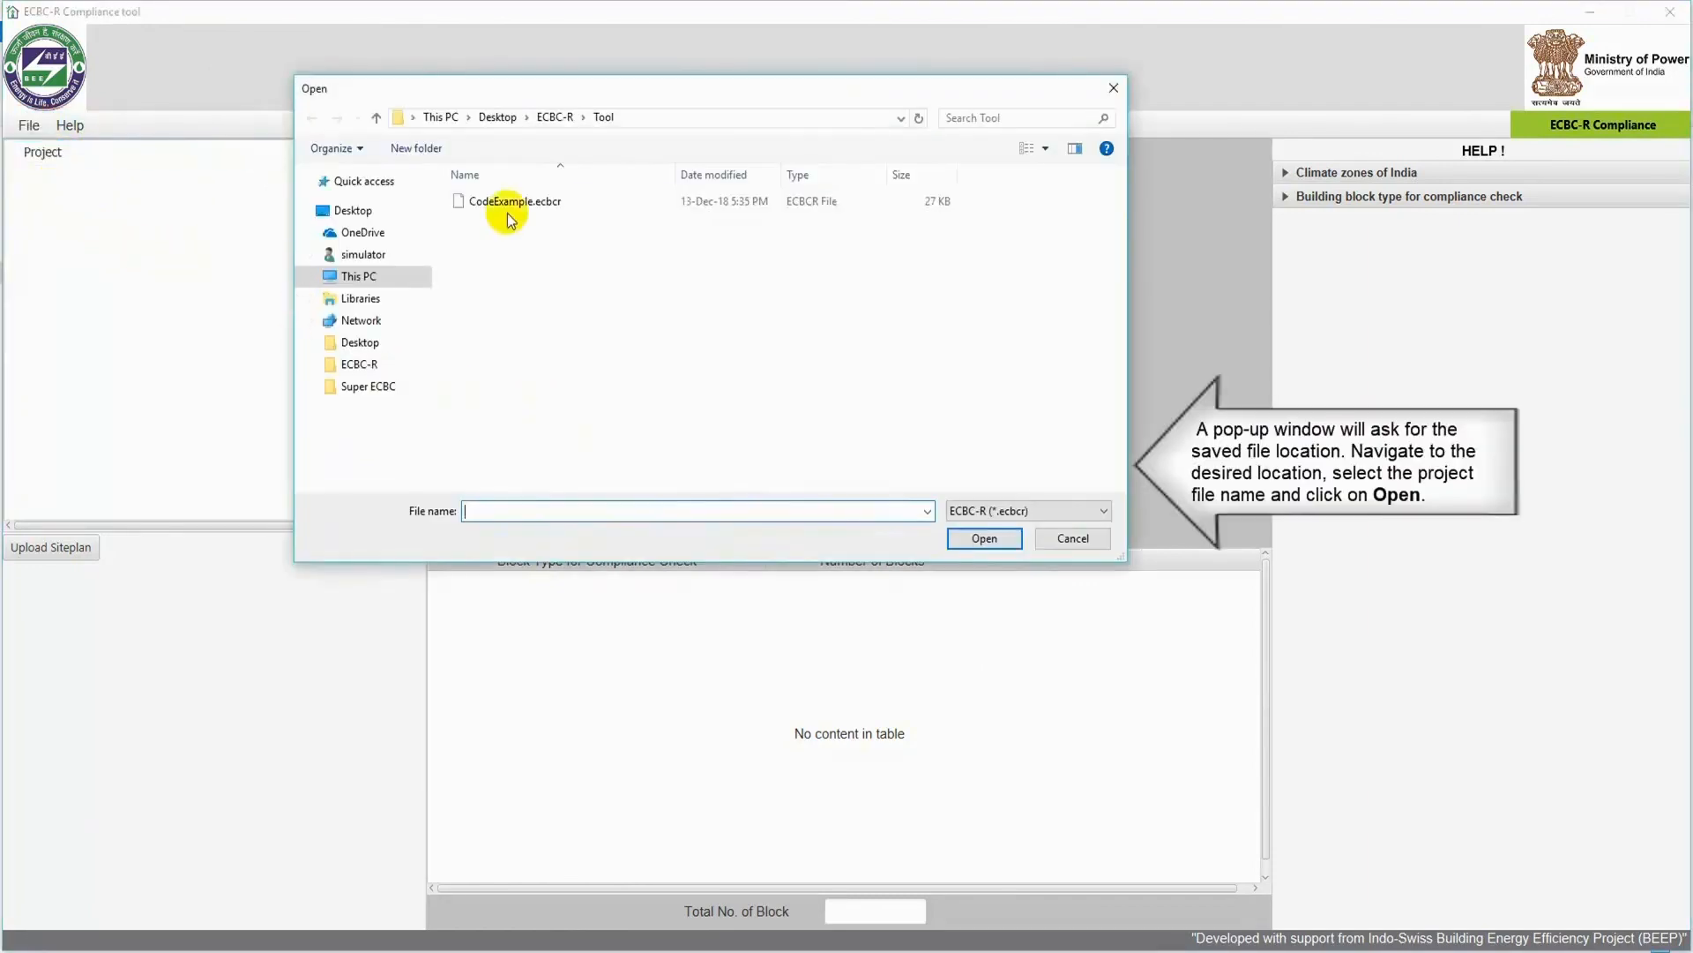
click(511, 210)
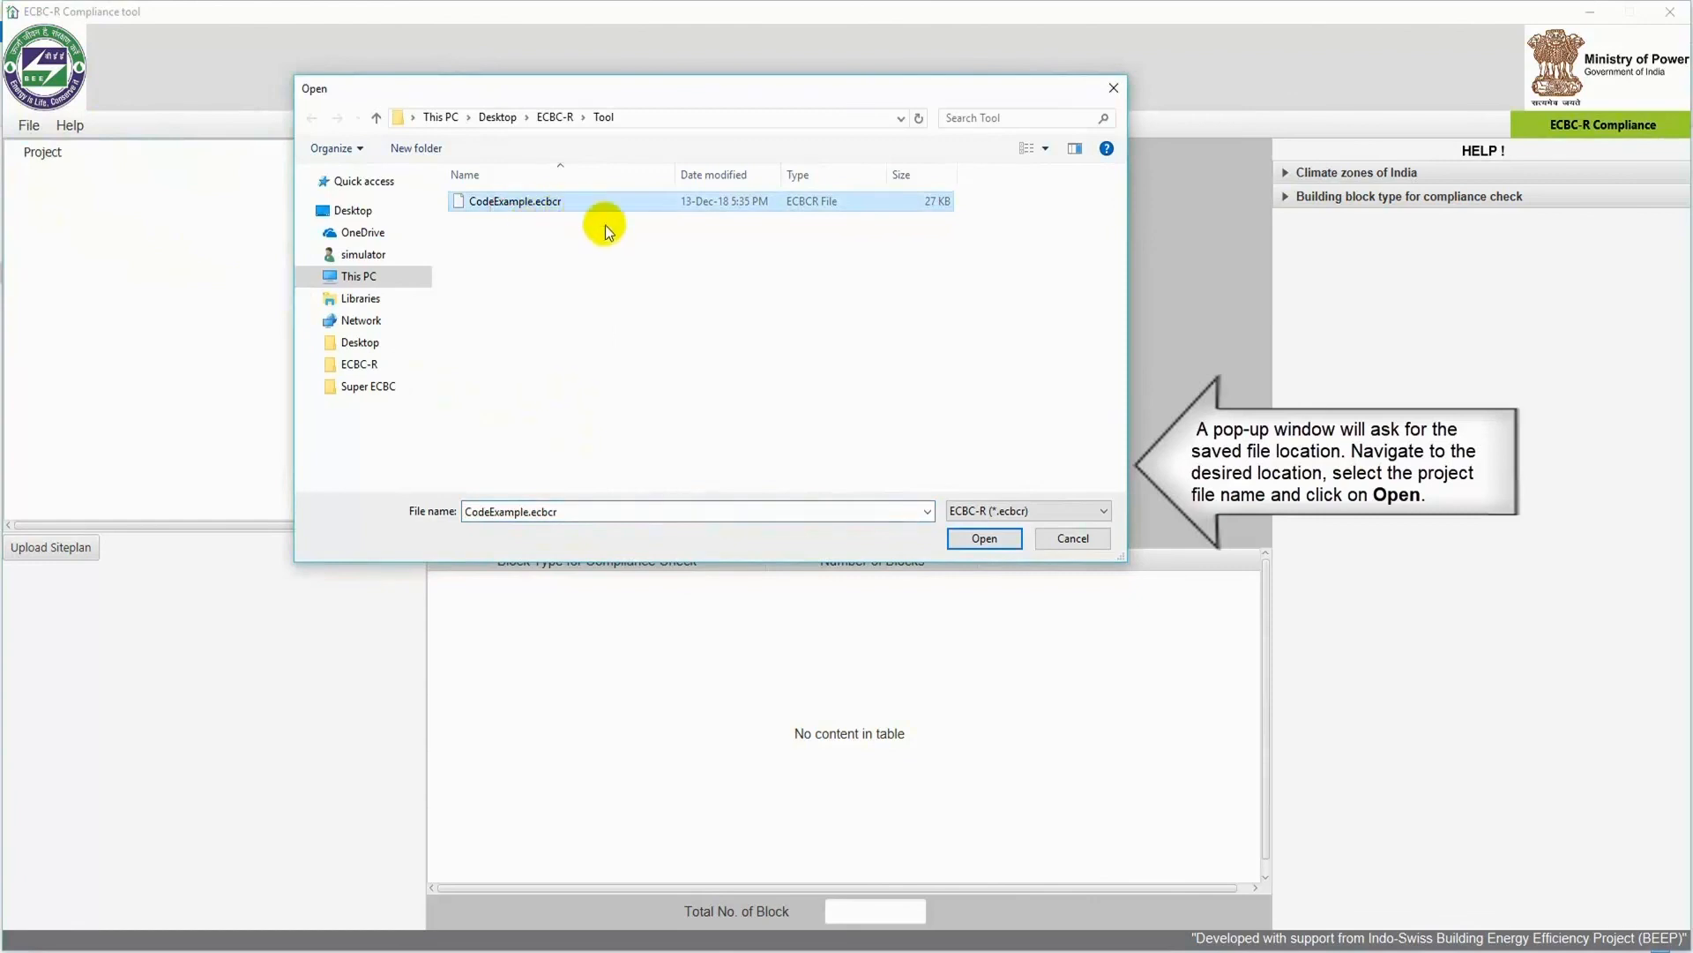
click(985, 539)
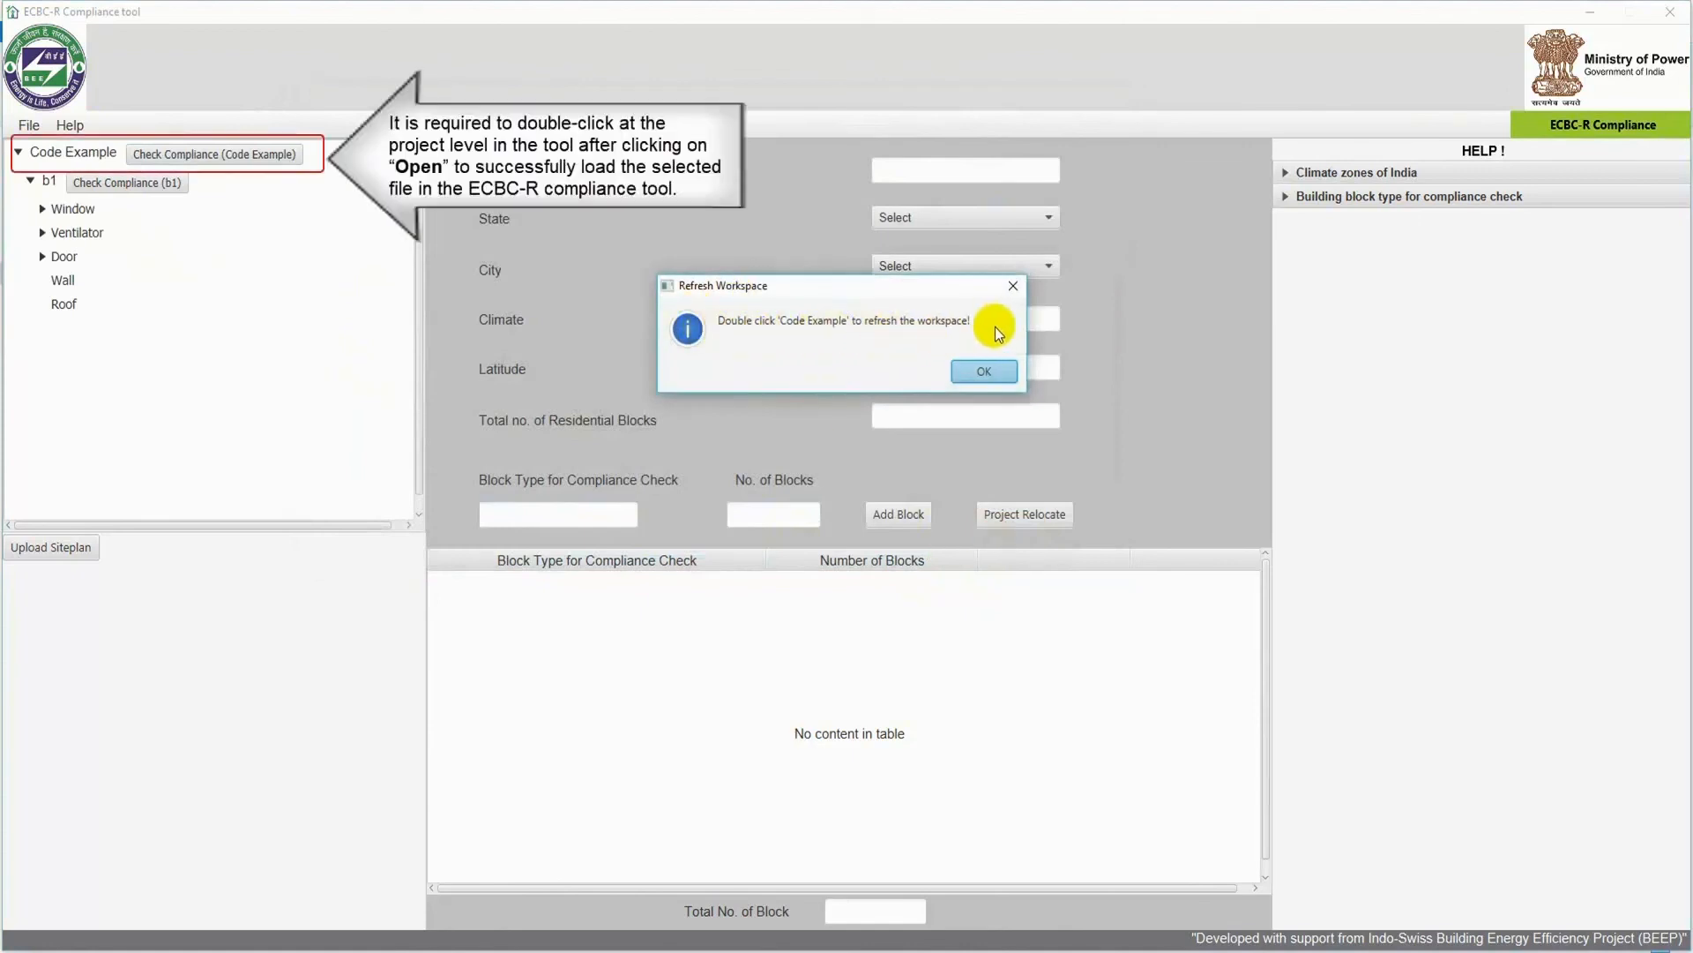
click(985, 371)
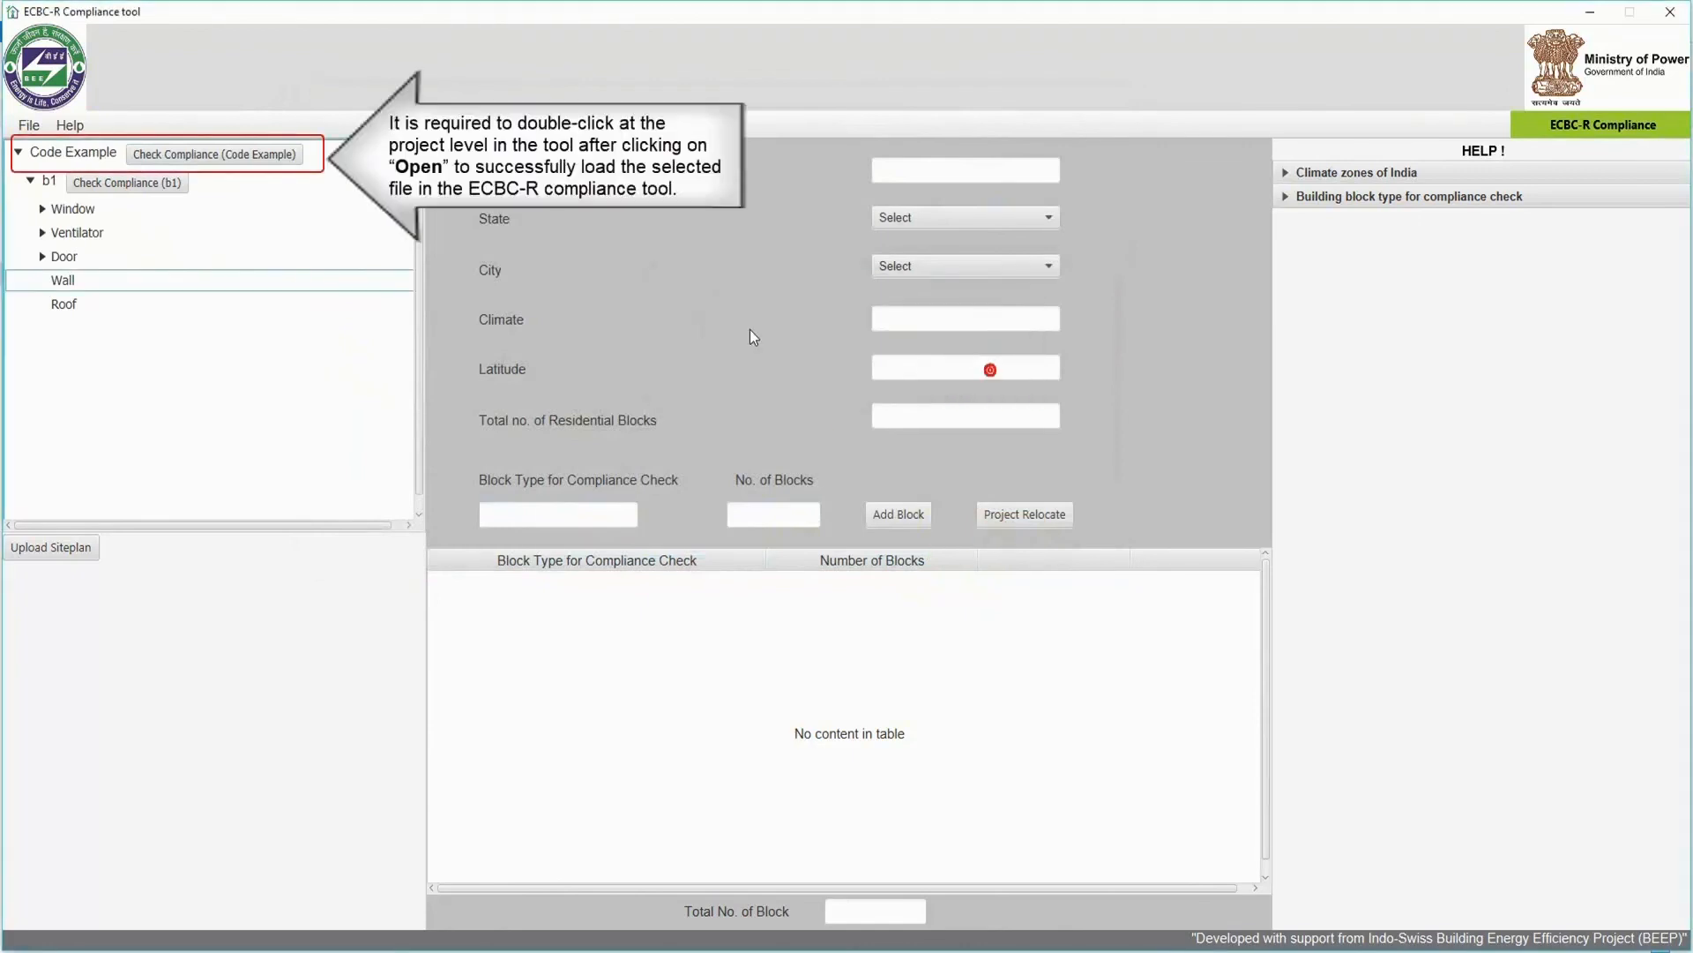
double_click(73, 153)
double_click(72, 150)
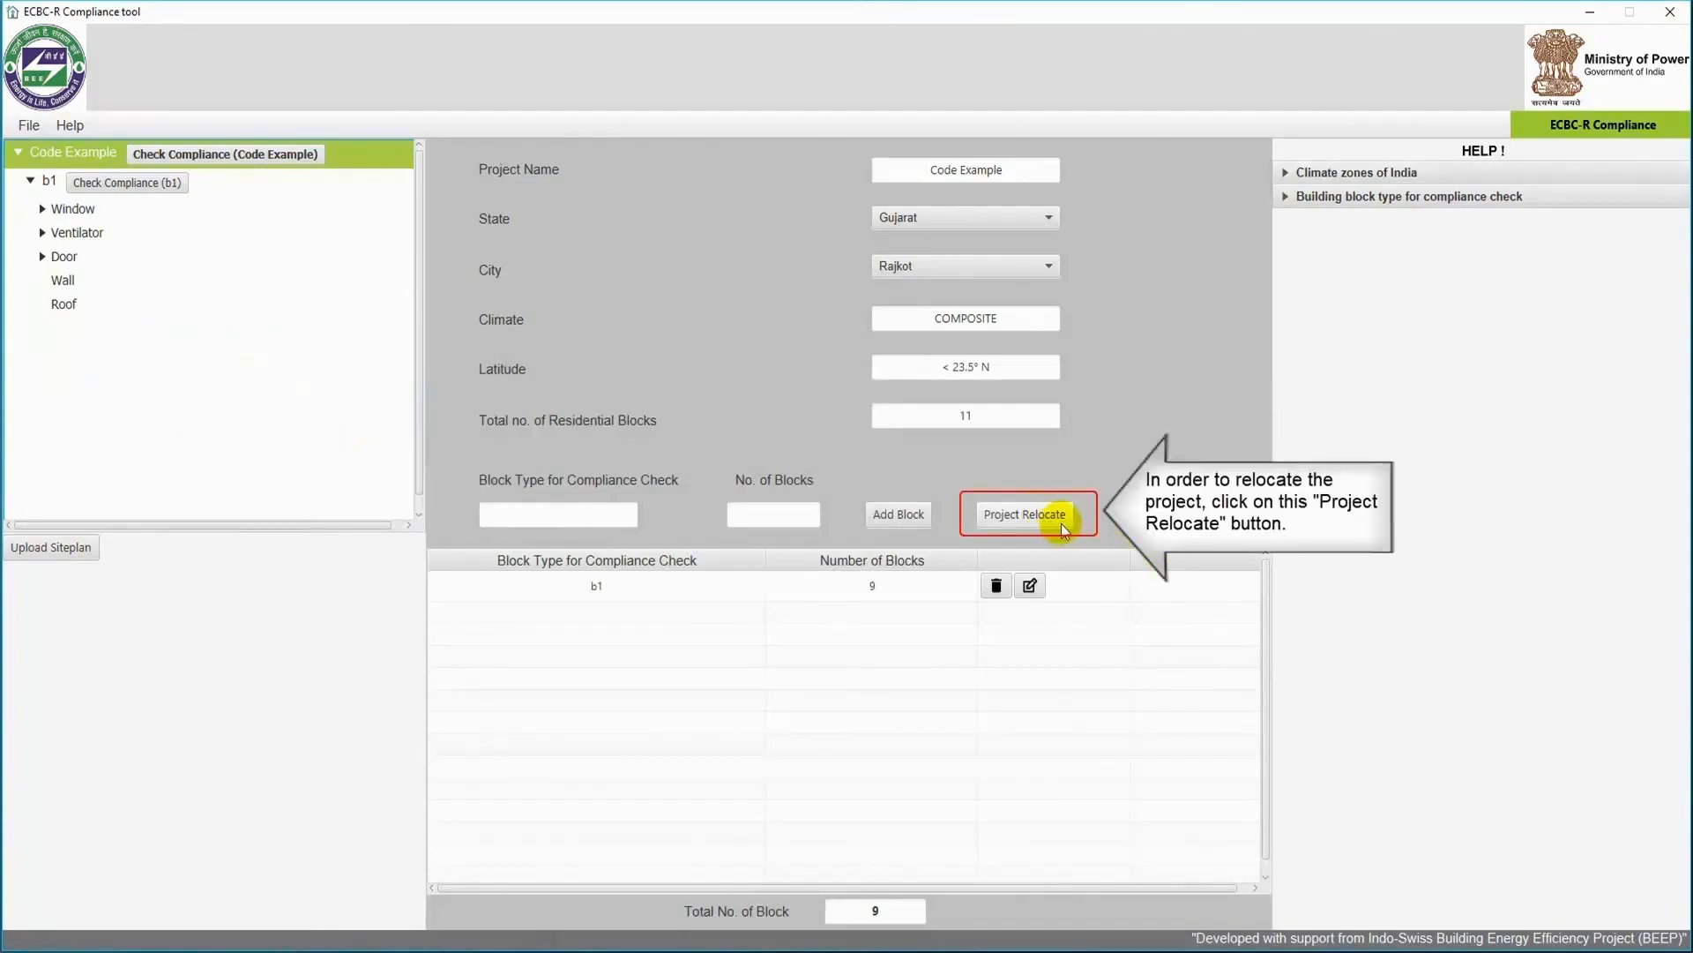
Relocate the Code Example project to New Delhi state and New Delhi city, and save the location information.
click(1053, 522)
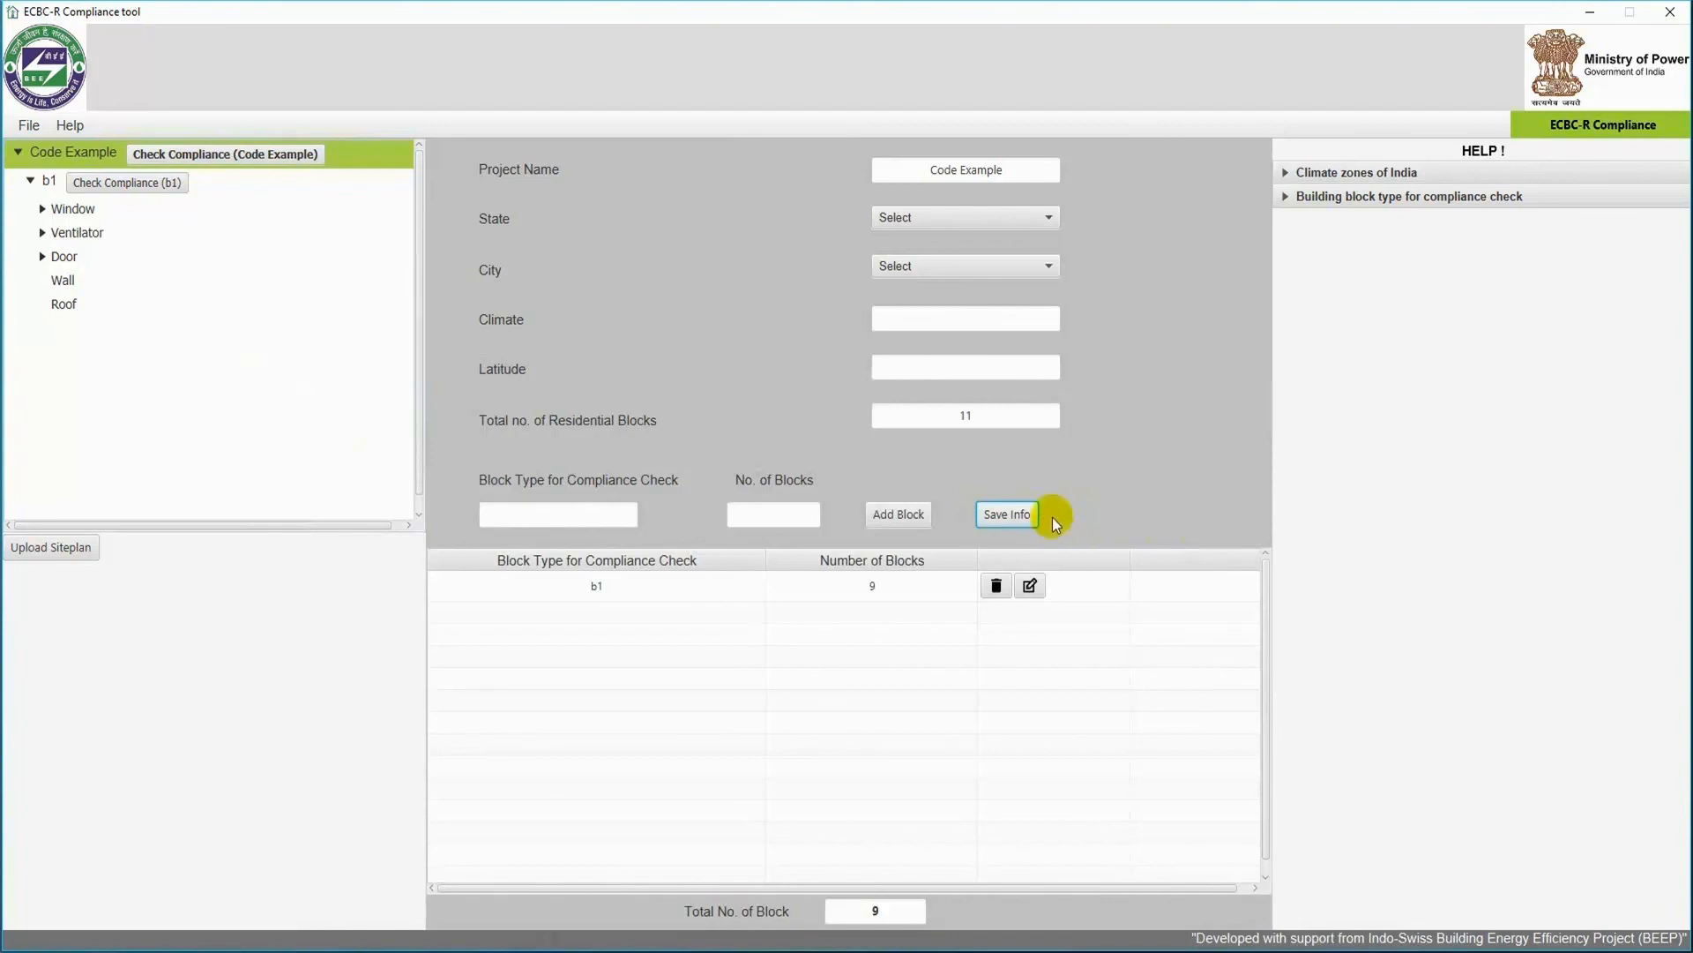
click(1018, 226)
scroll(953, 375, down, 4)
click(949, 353)
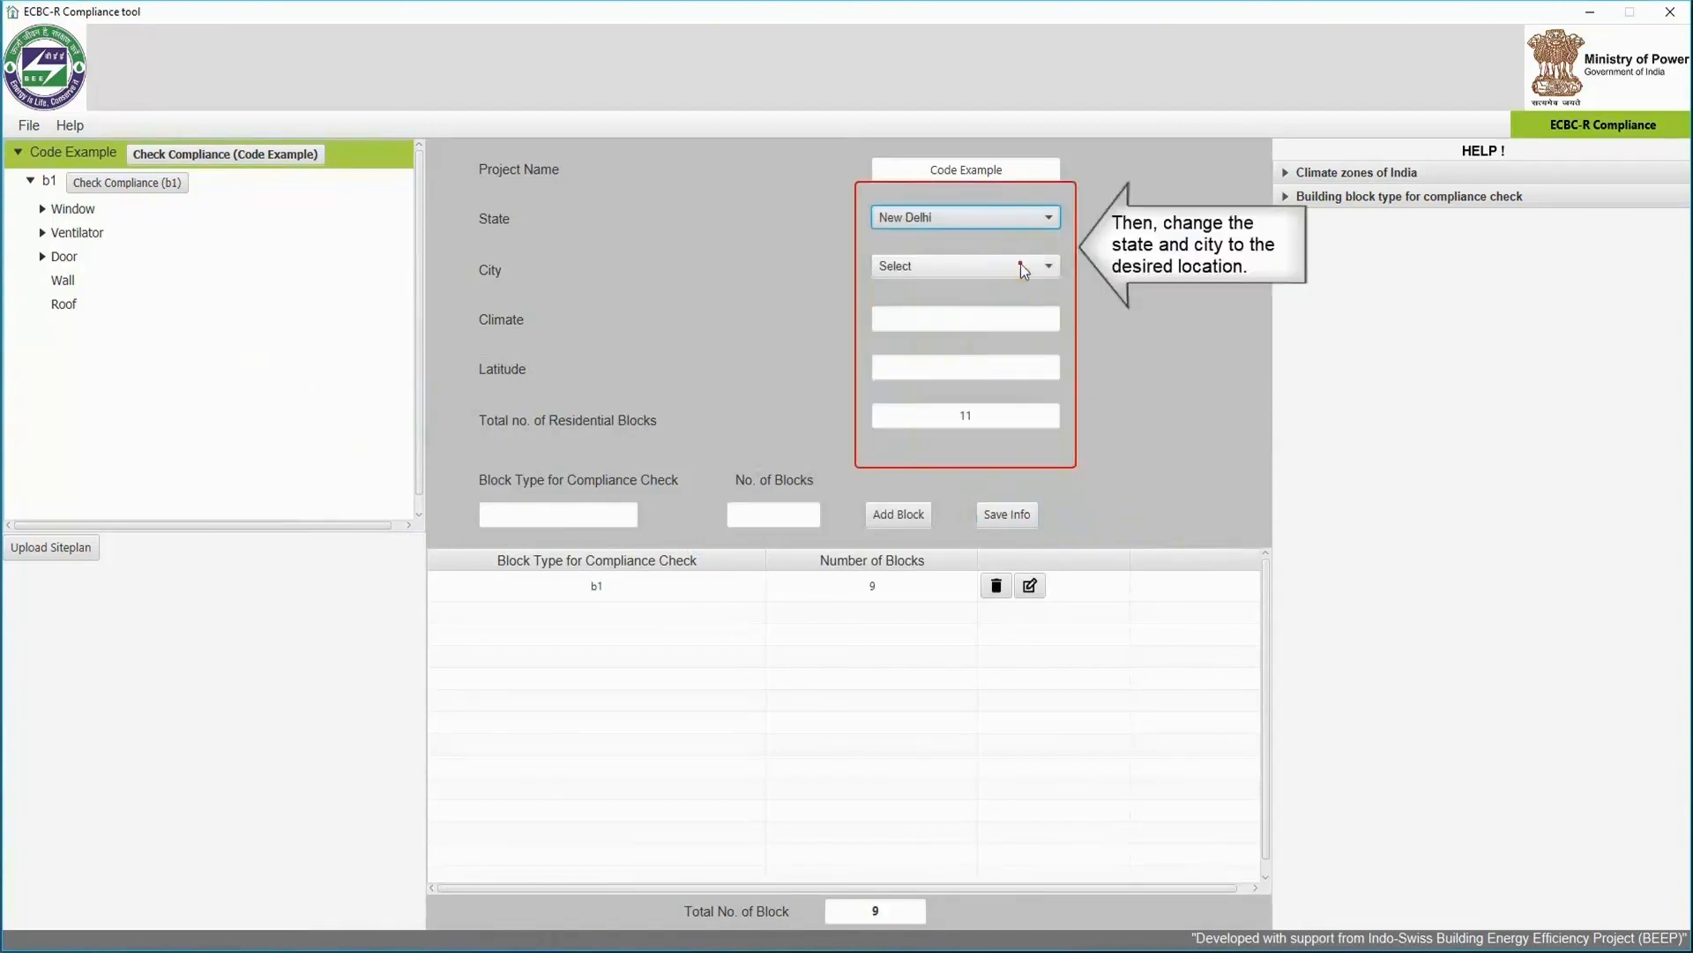
click(1020, 264)
click(971, 289)
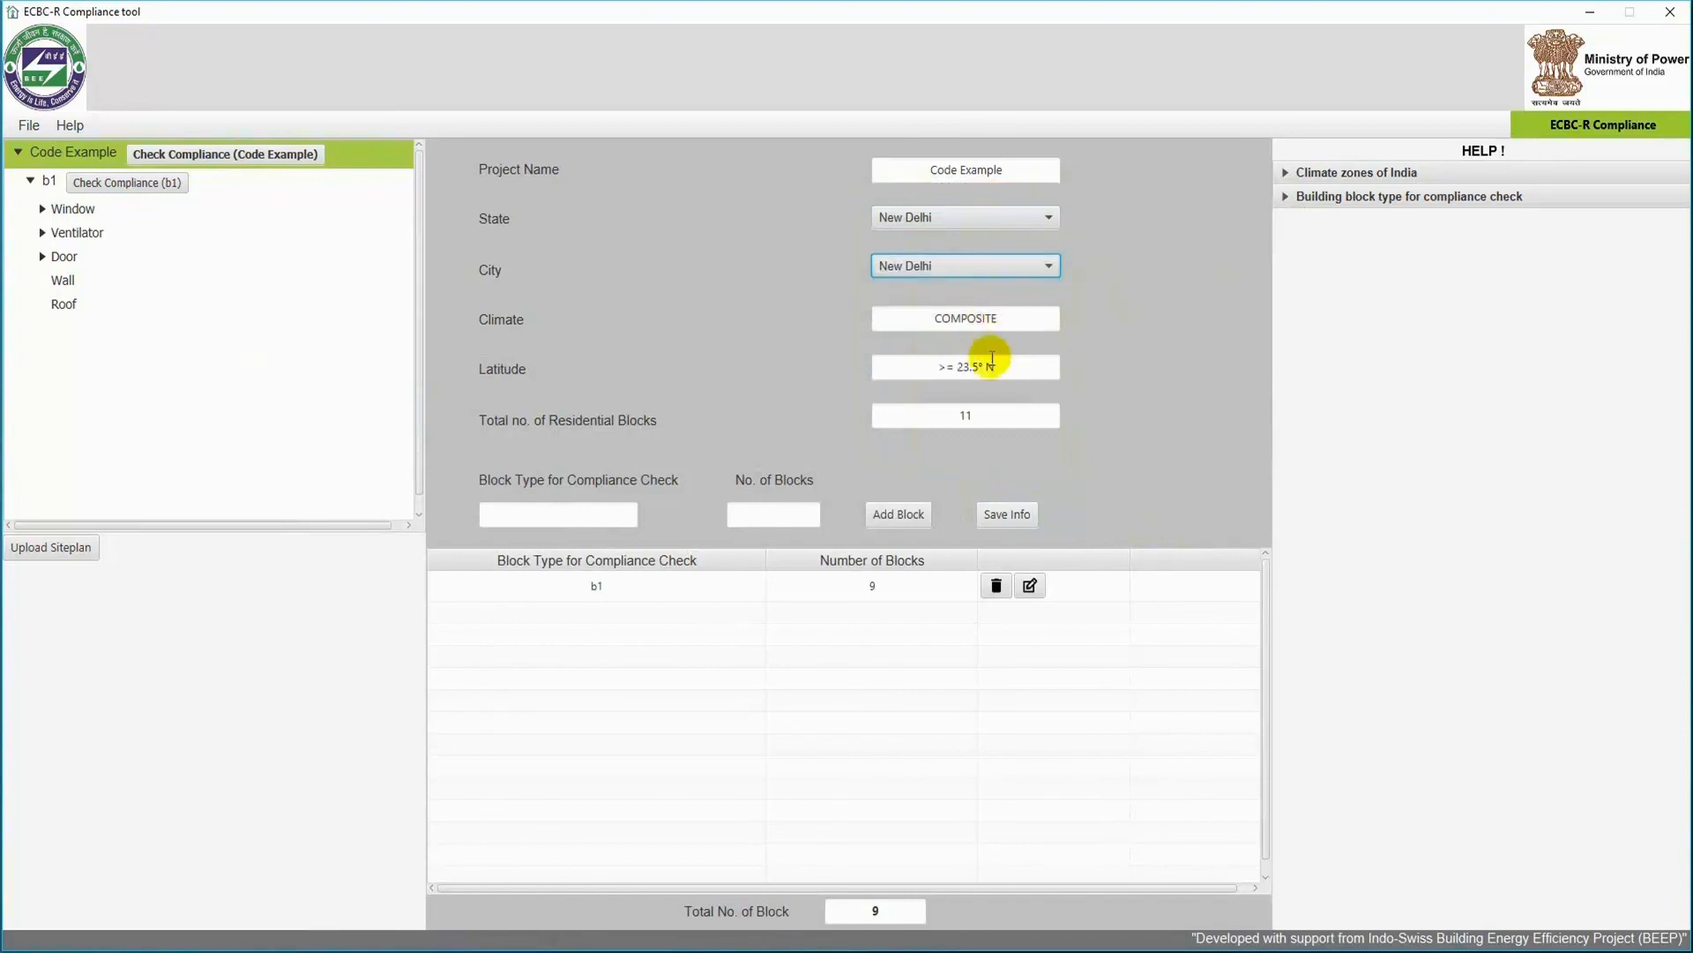
click(1023, 522)
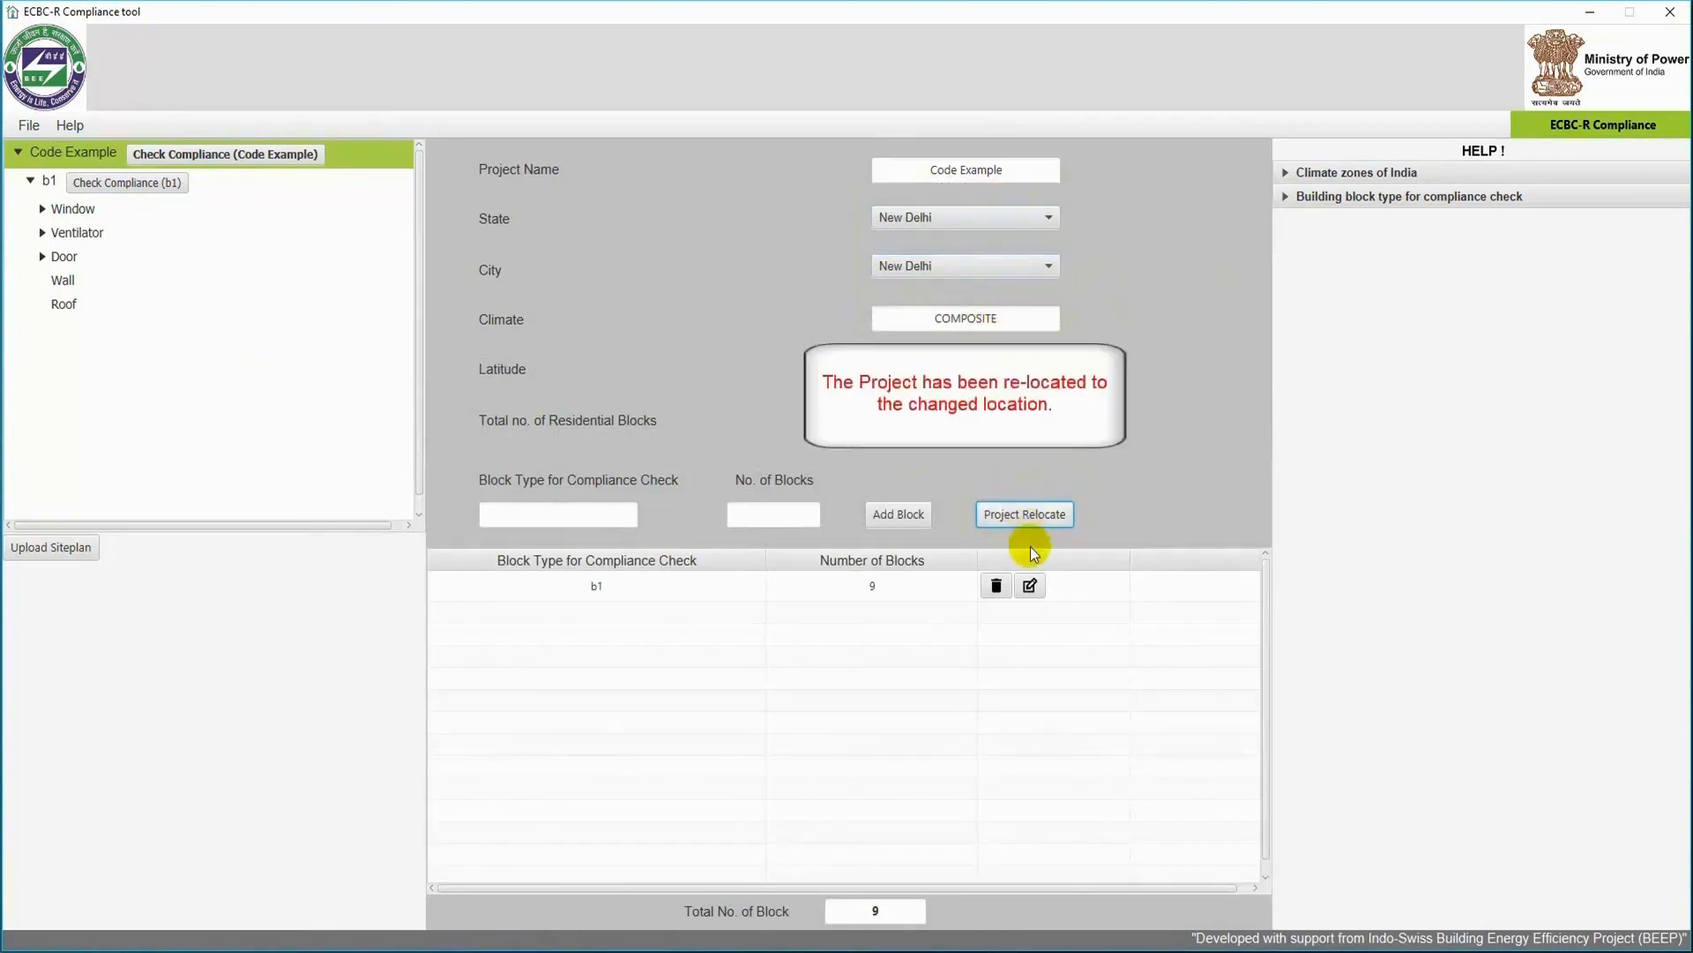